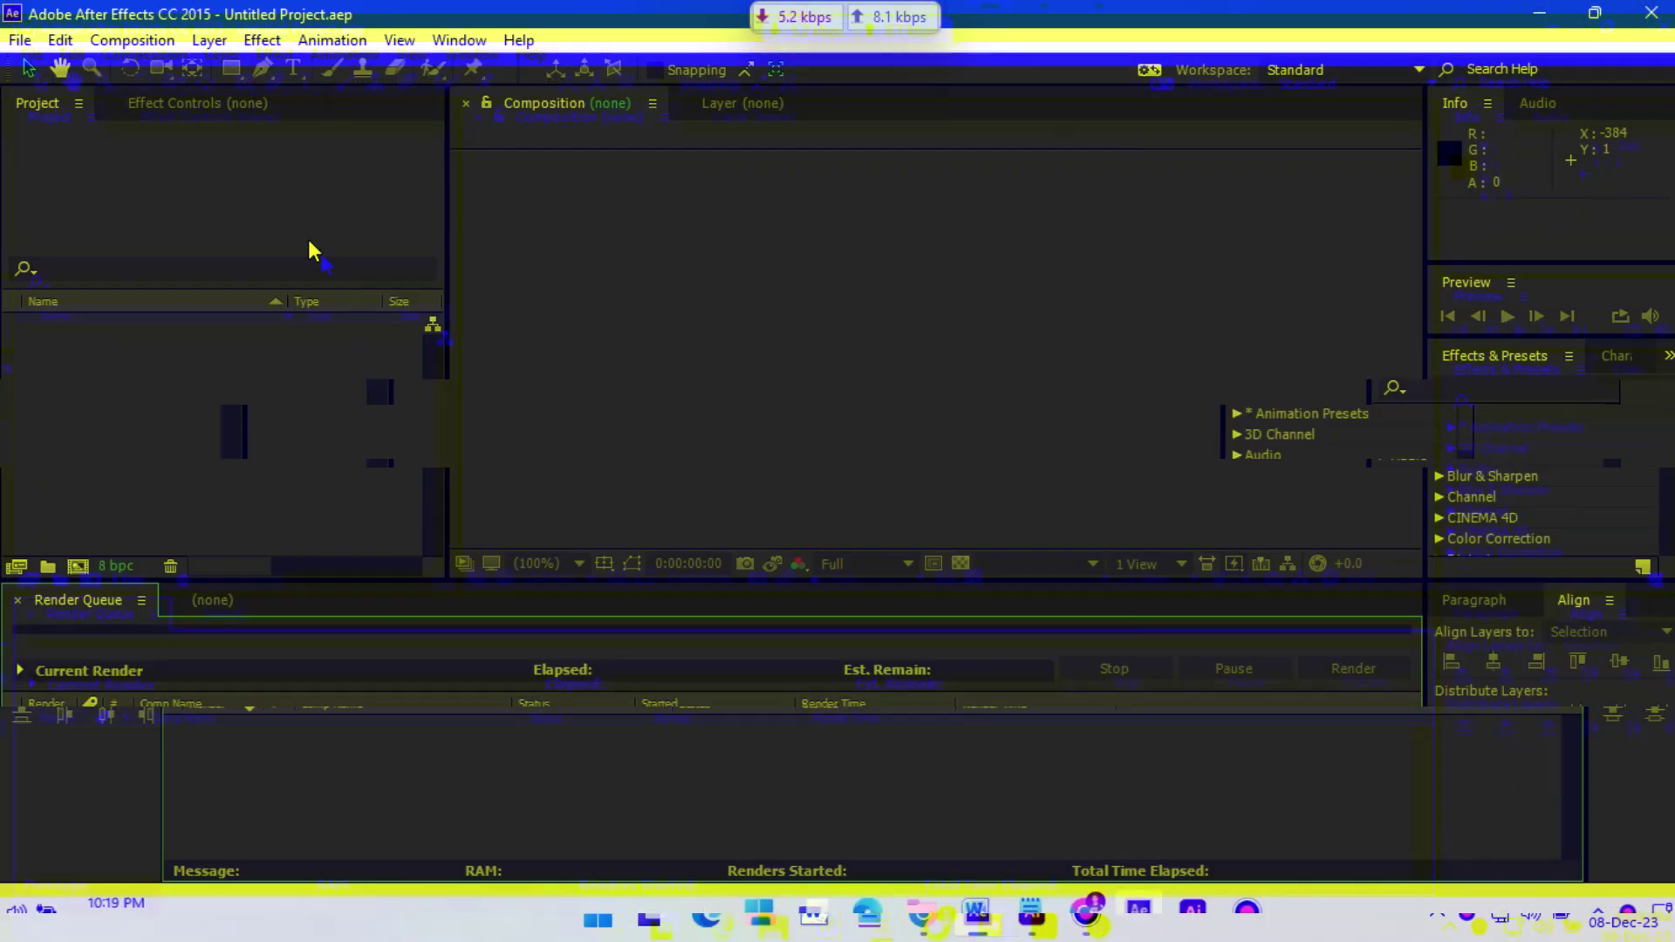
Create a 1920 x 1080 px, 30 fps composition named Main and add a black solid named Logo Mask.
click(104, 42)
click(140, 67)
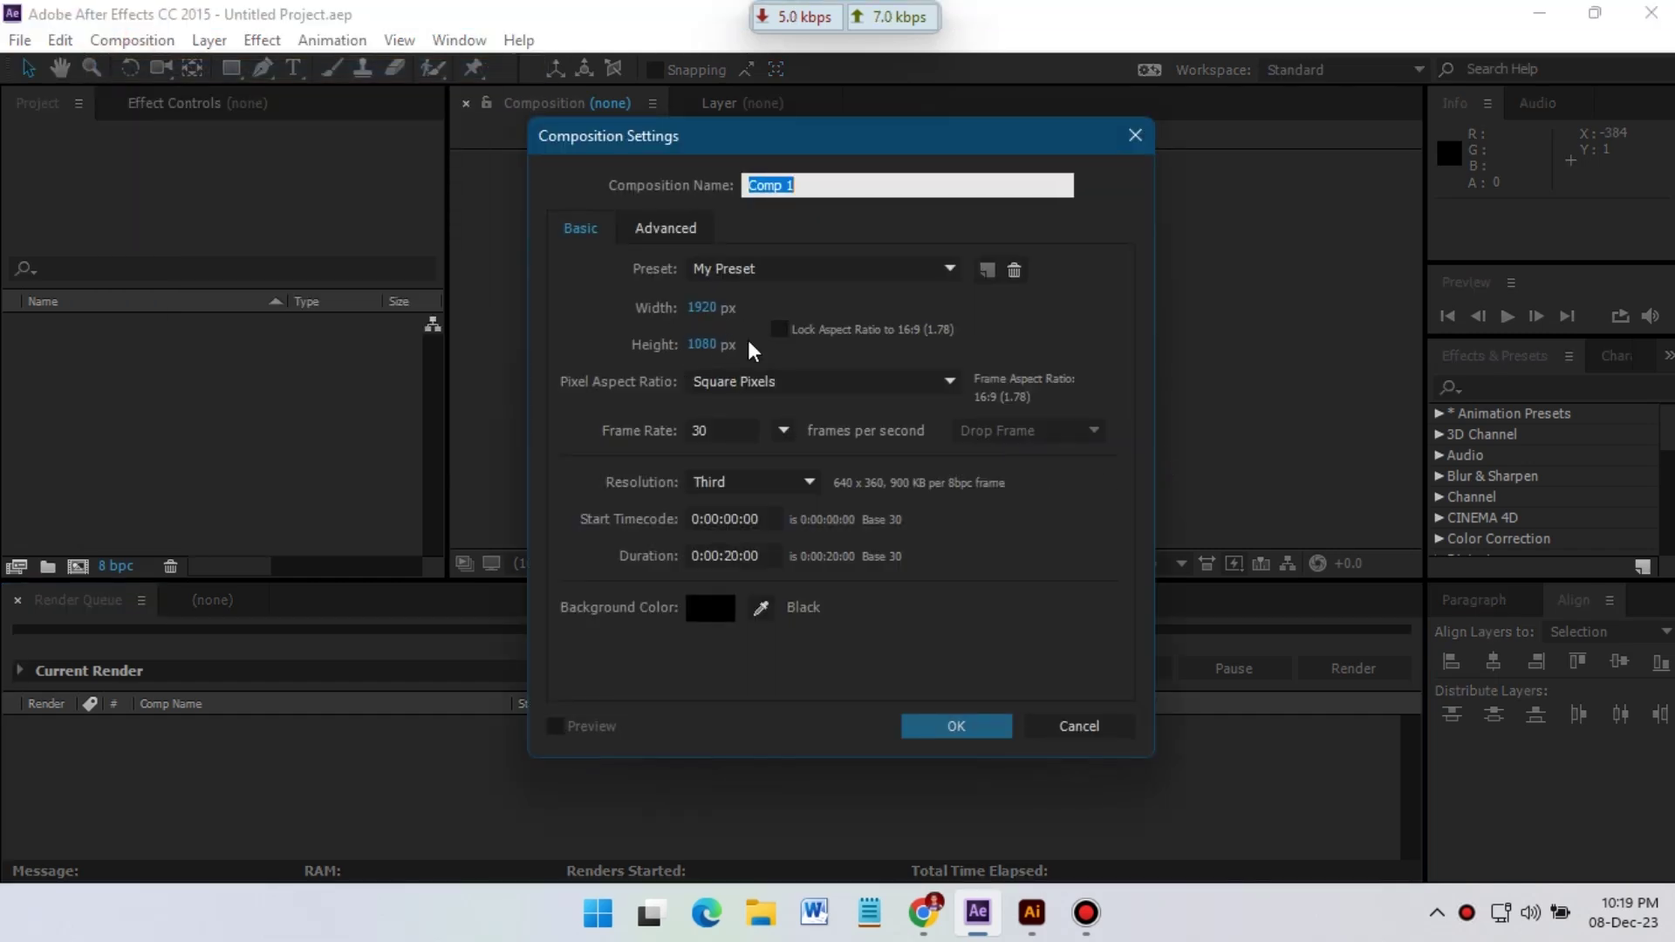
right_click(180, 761)
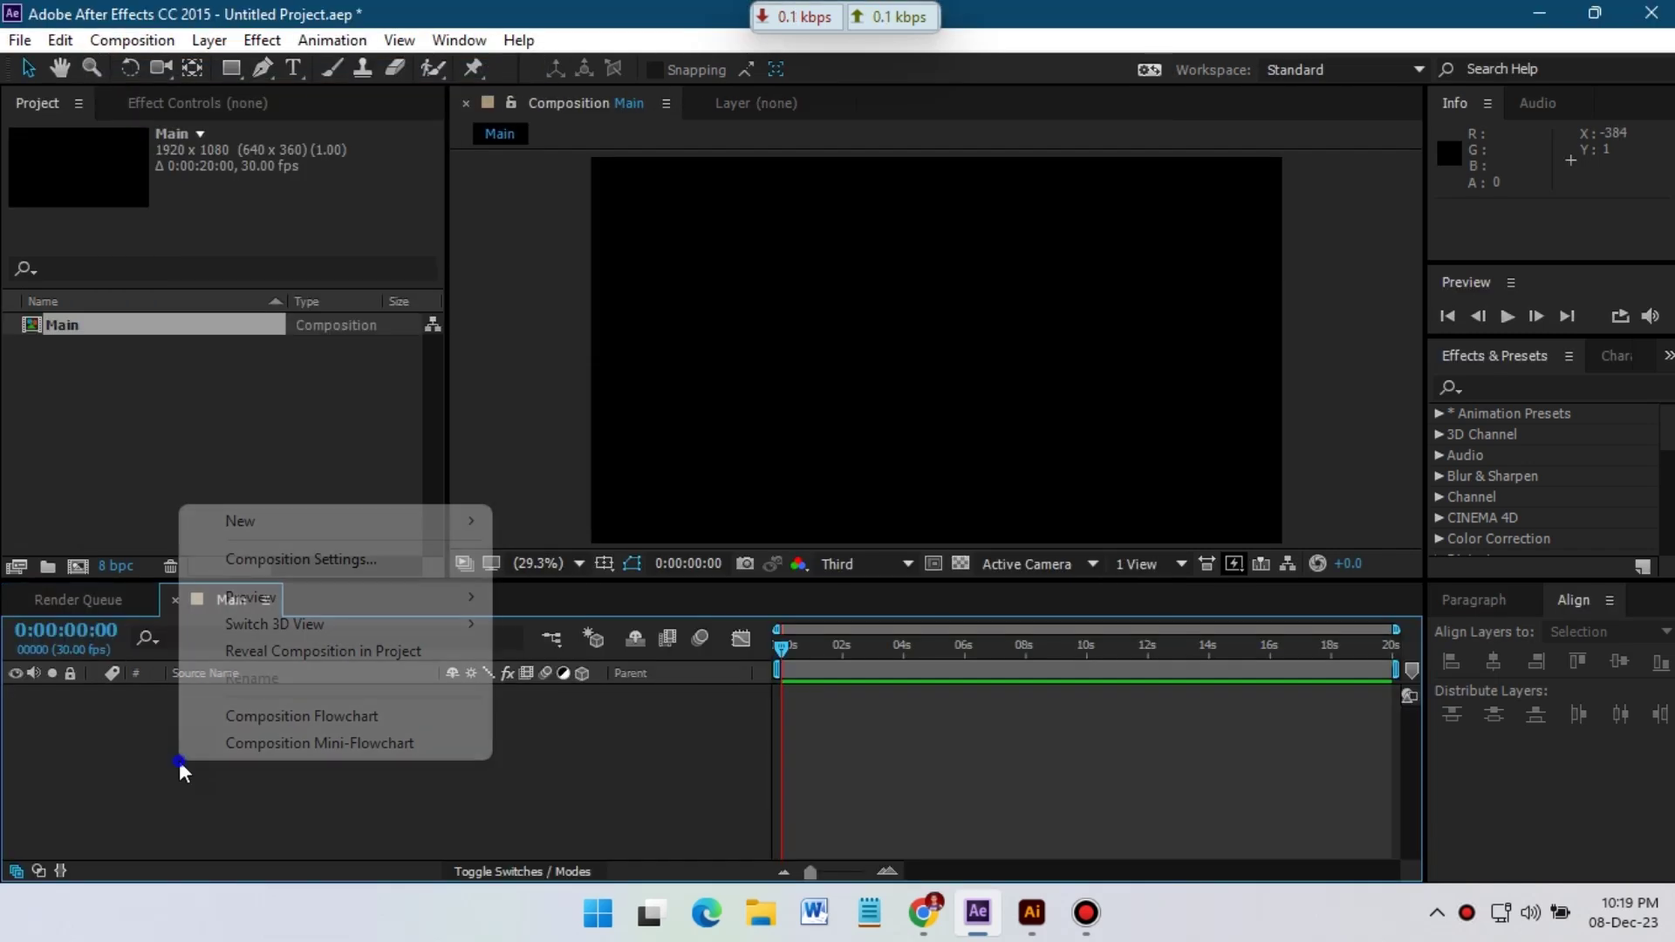
mouse_move(280, 531)
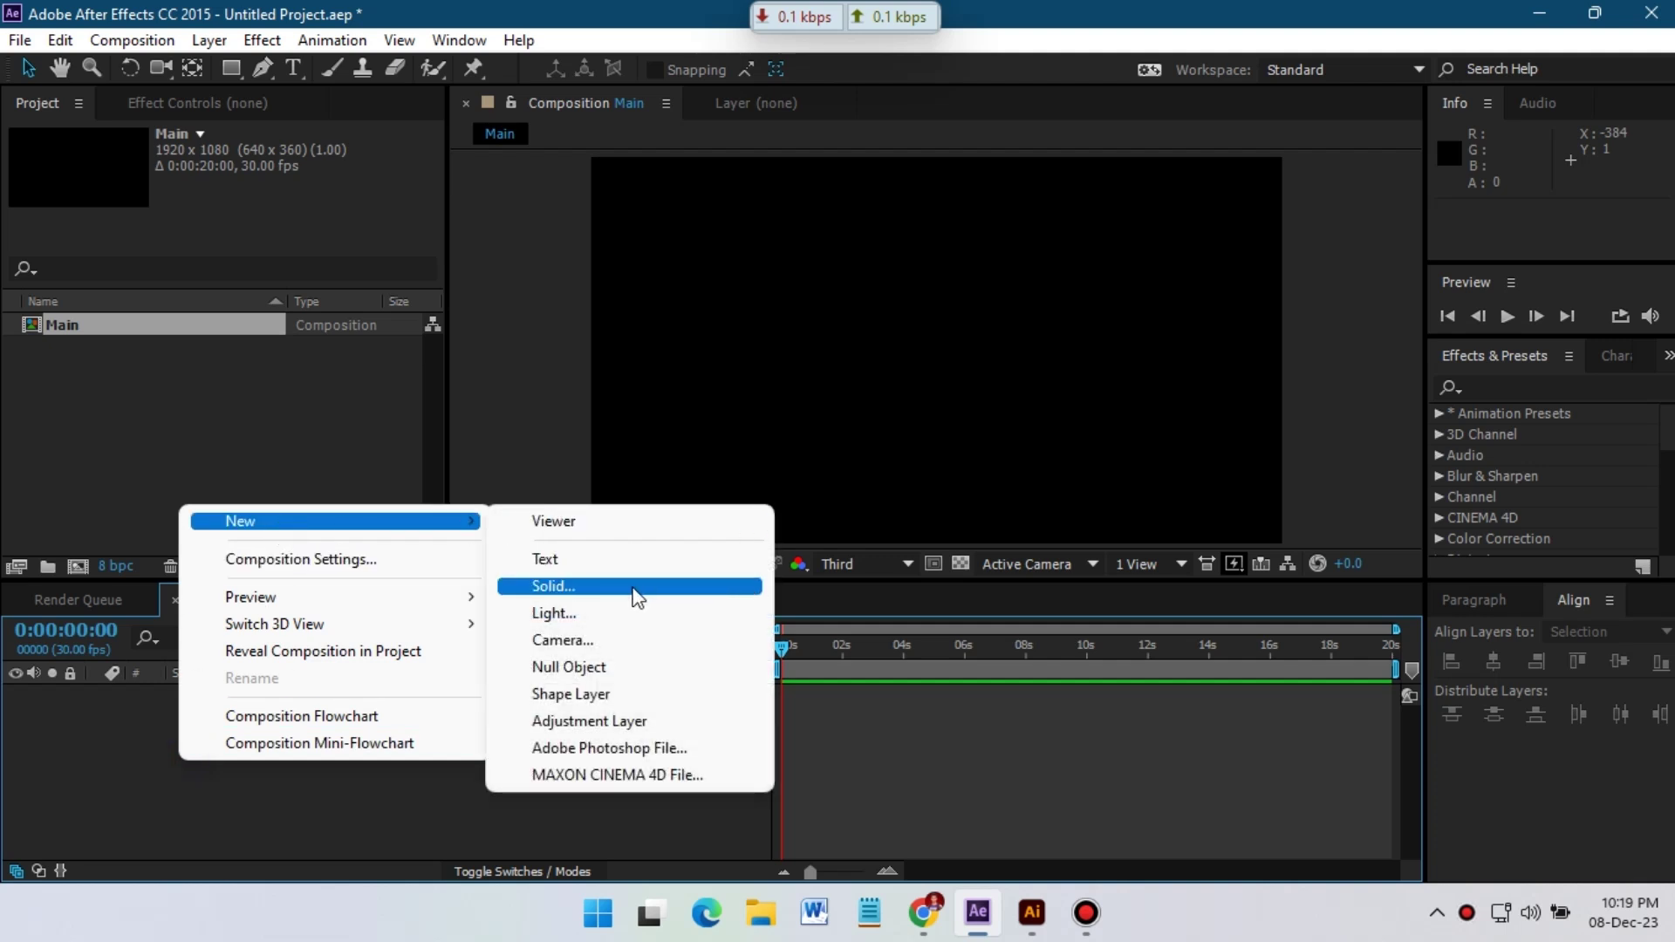
click(636, 587)
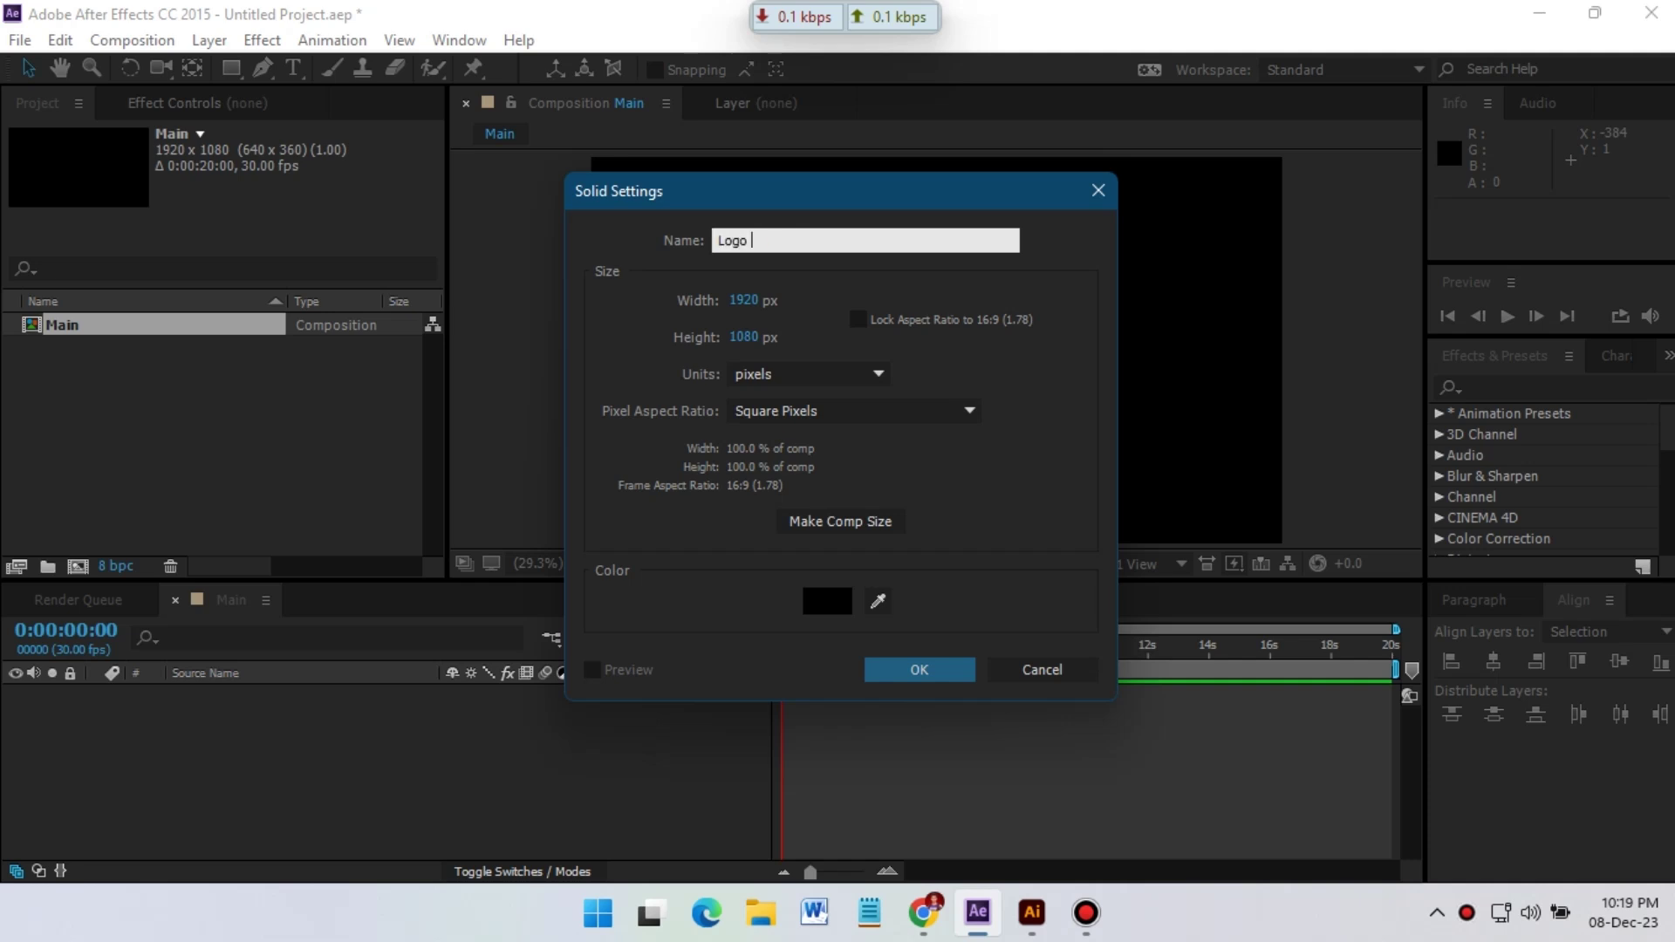
click(918, 670)
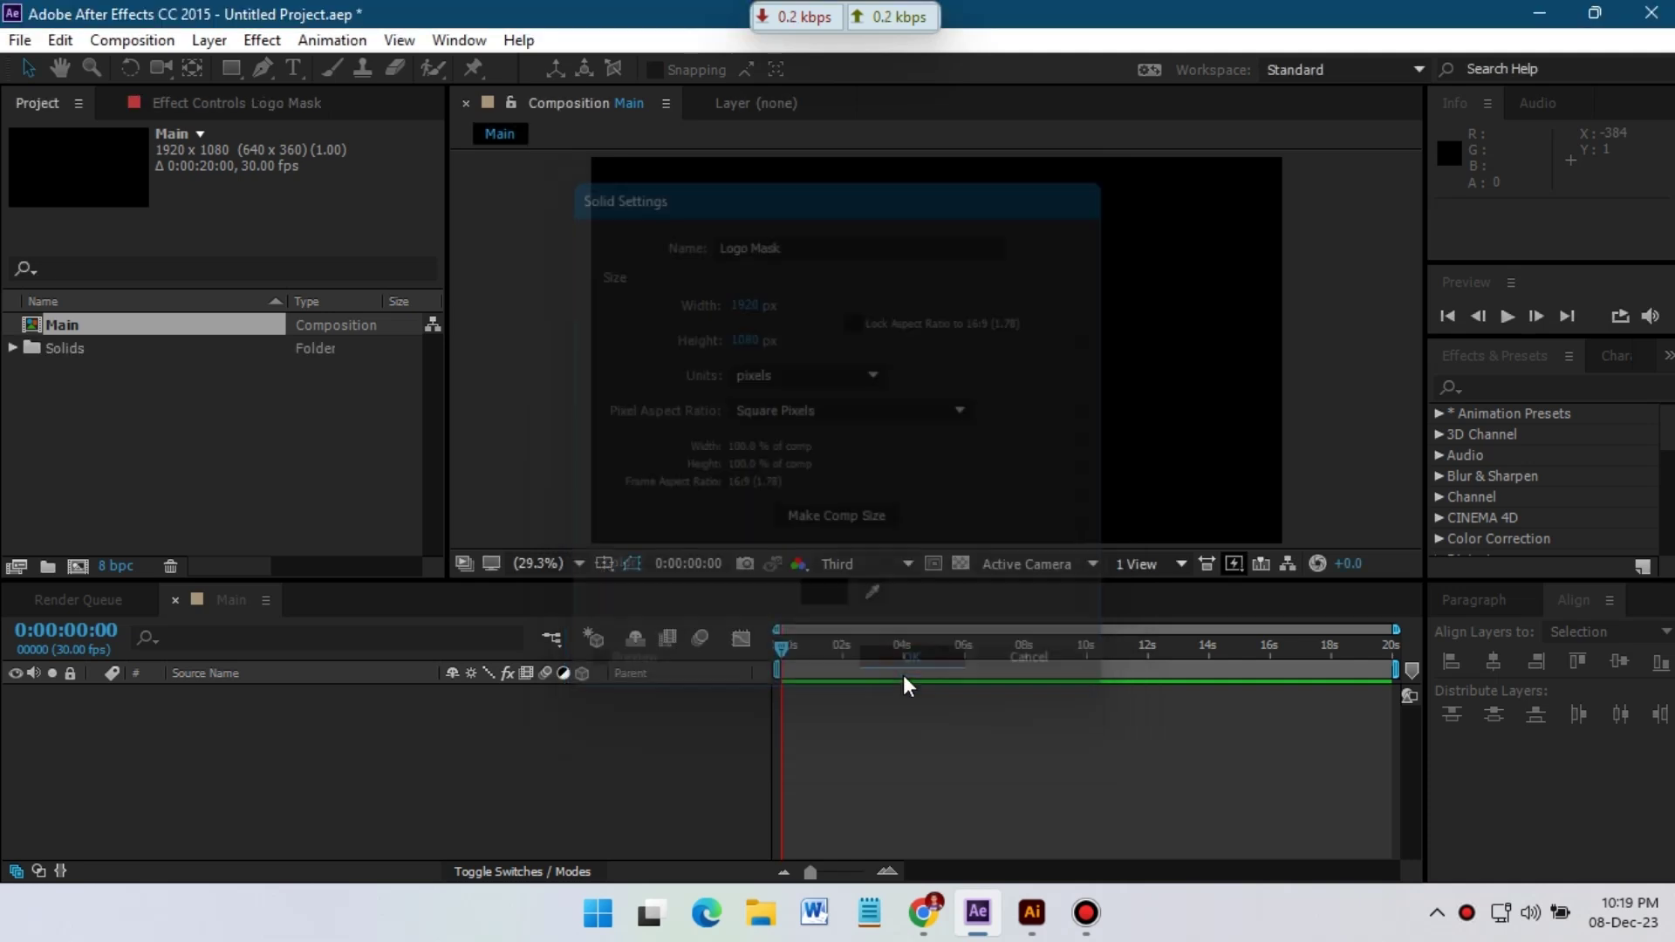
Switch to Illustrator and copy the whole S logo, including the S and the ring segments around it.
click(1029, 912)
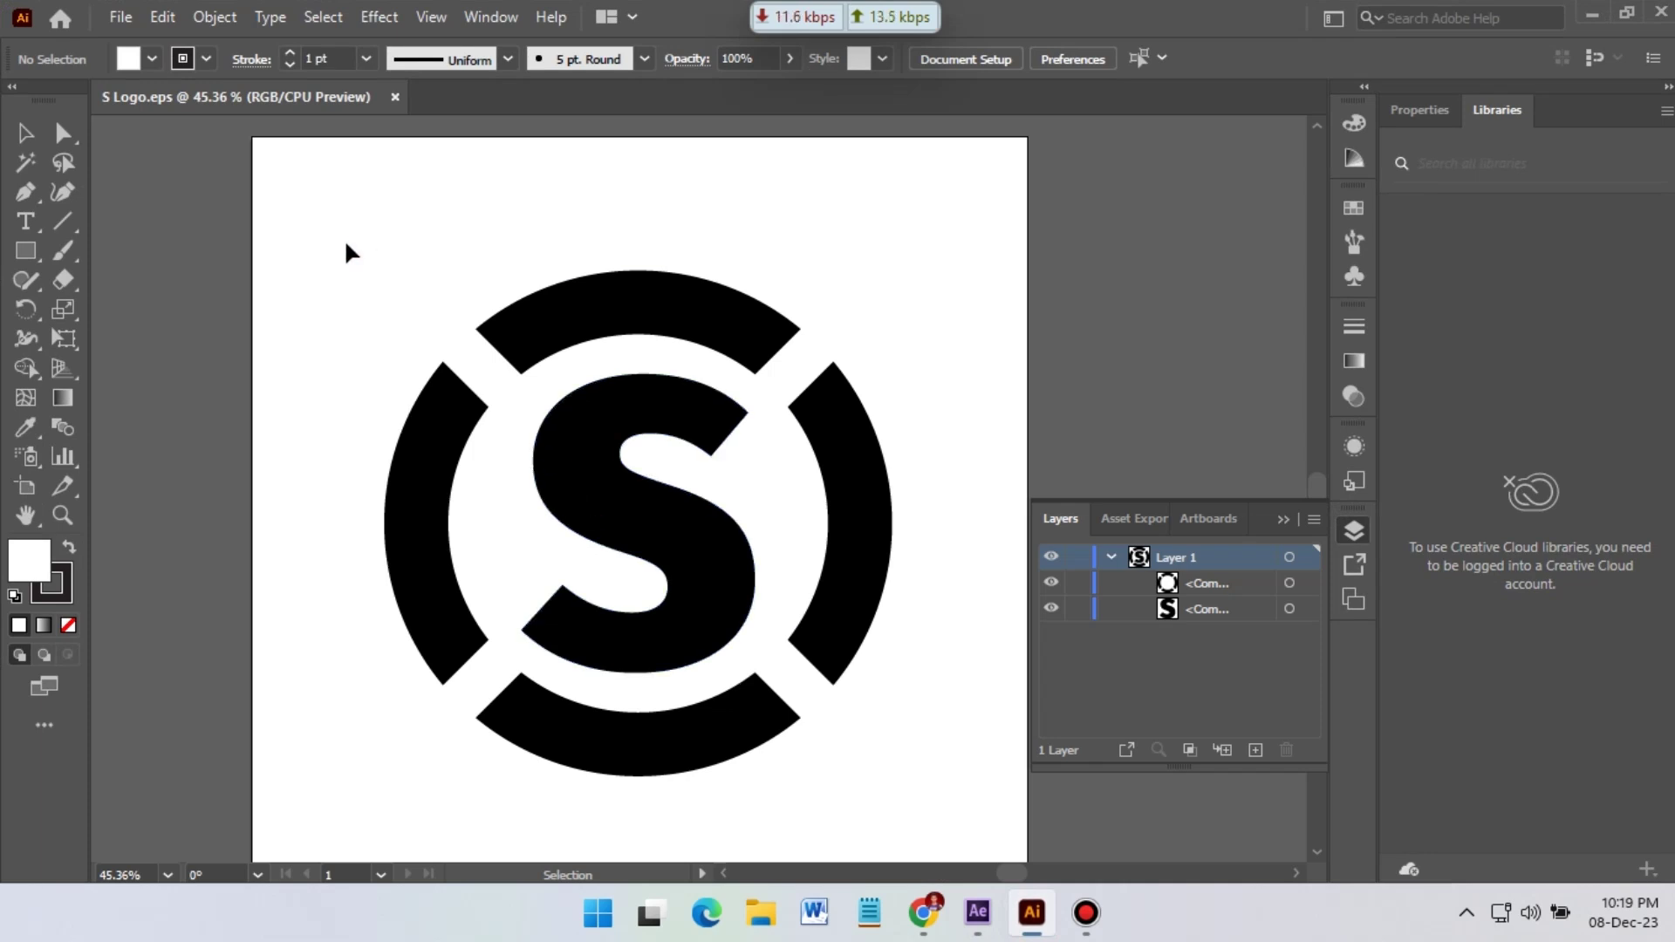
drag(348, 251, 924, 764)
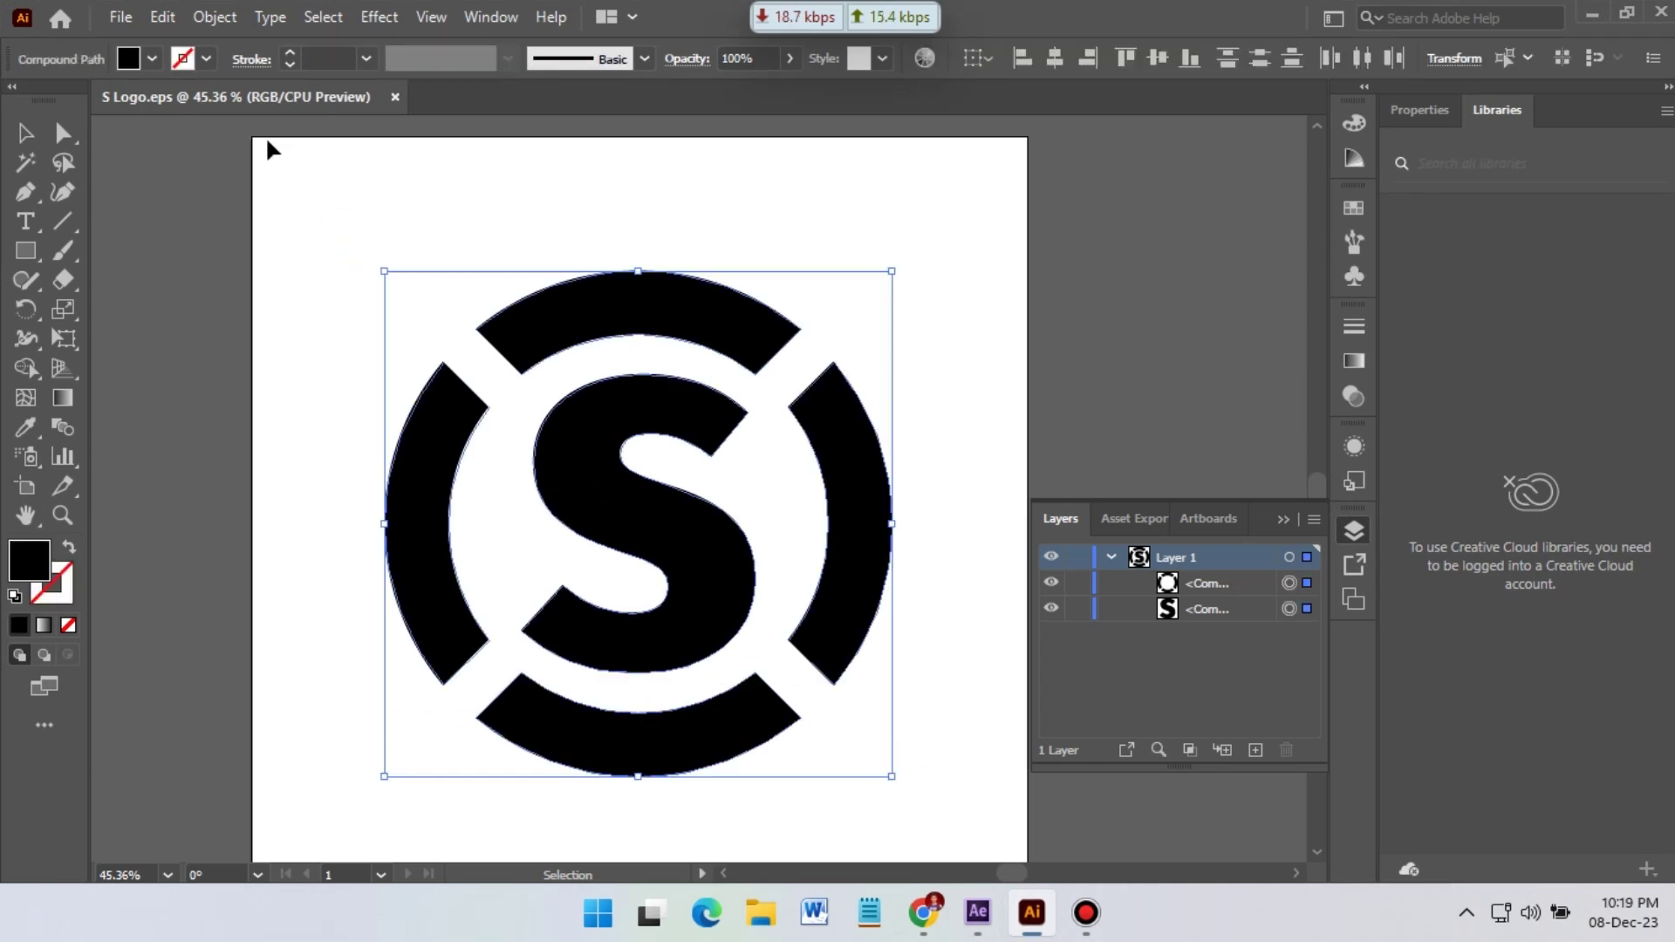
click(162, 16)
click(253, 135)
Switch back to After Effects, paste the logo paths as masks onto the Logo Mask layer and hide that layer.
click(978, 912)
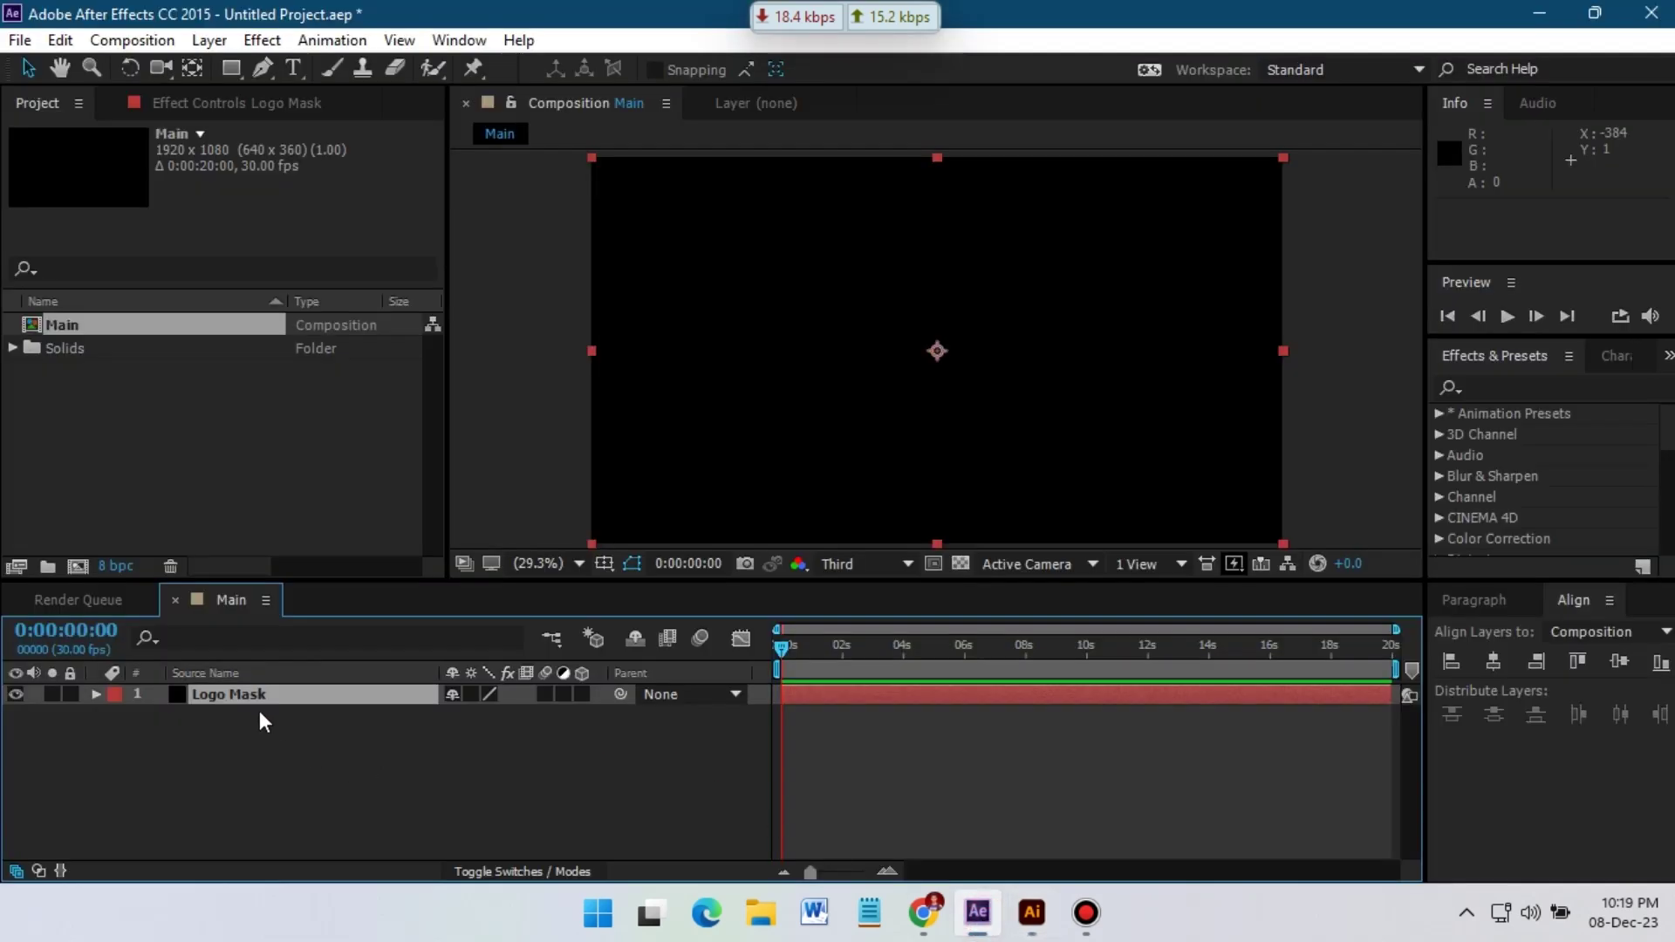
click(59, 40)
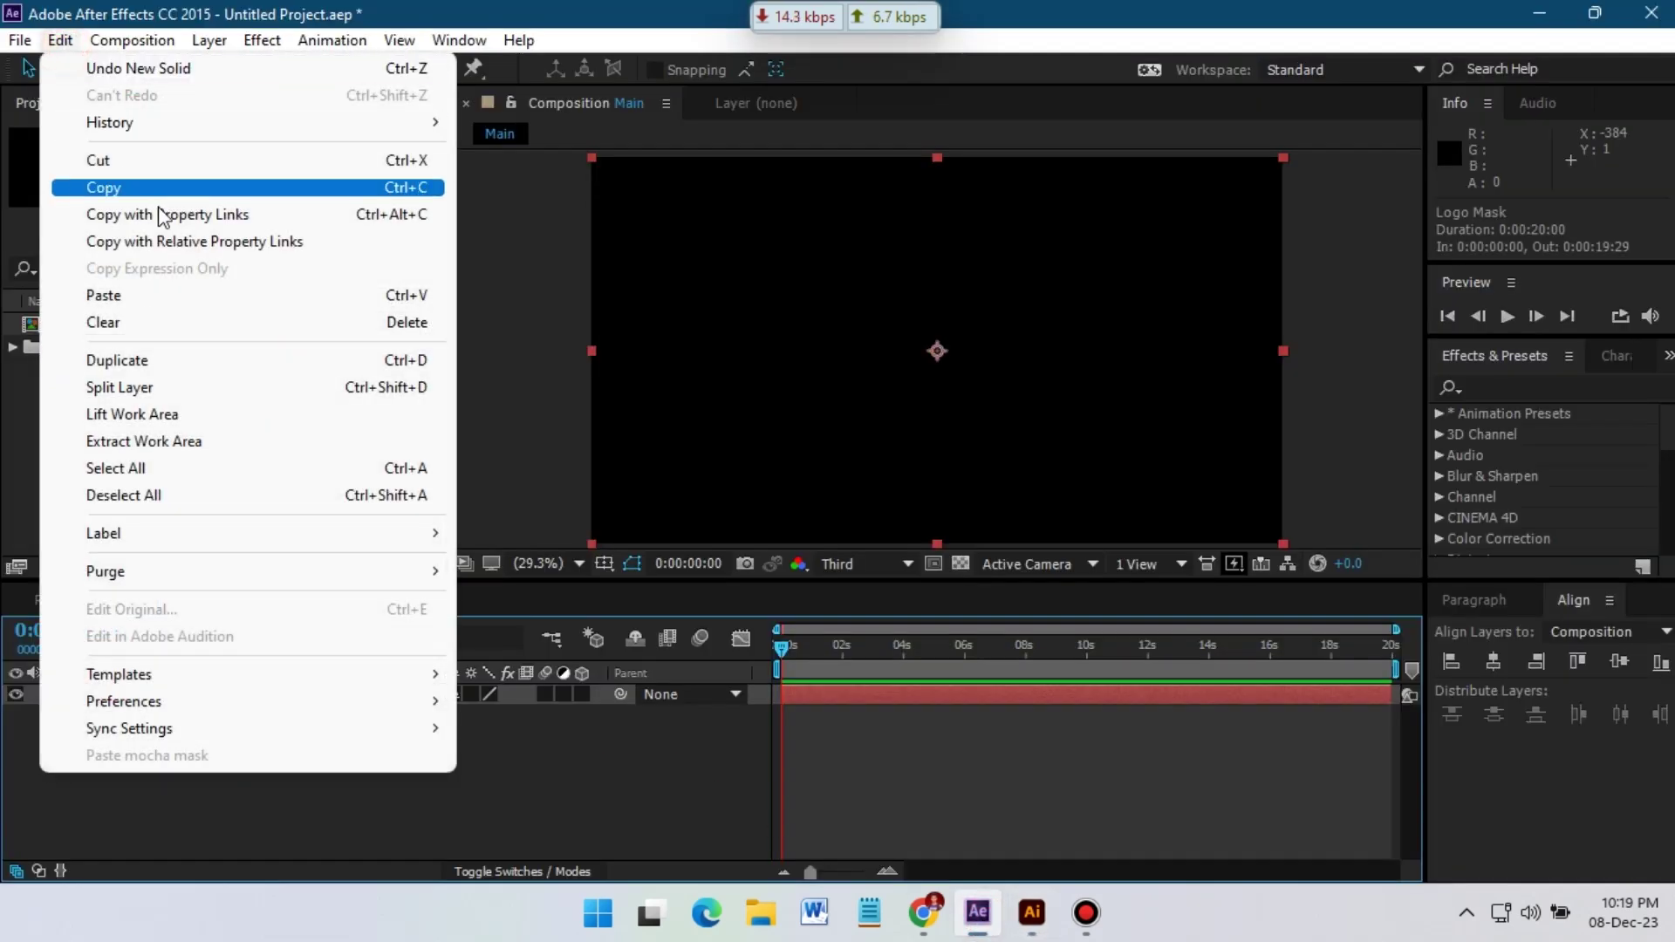
click(101, 288)
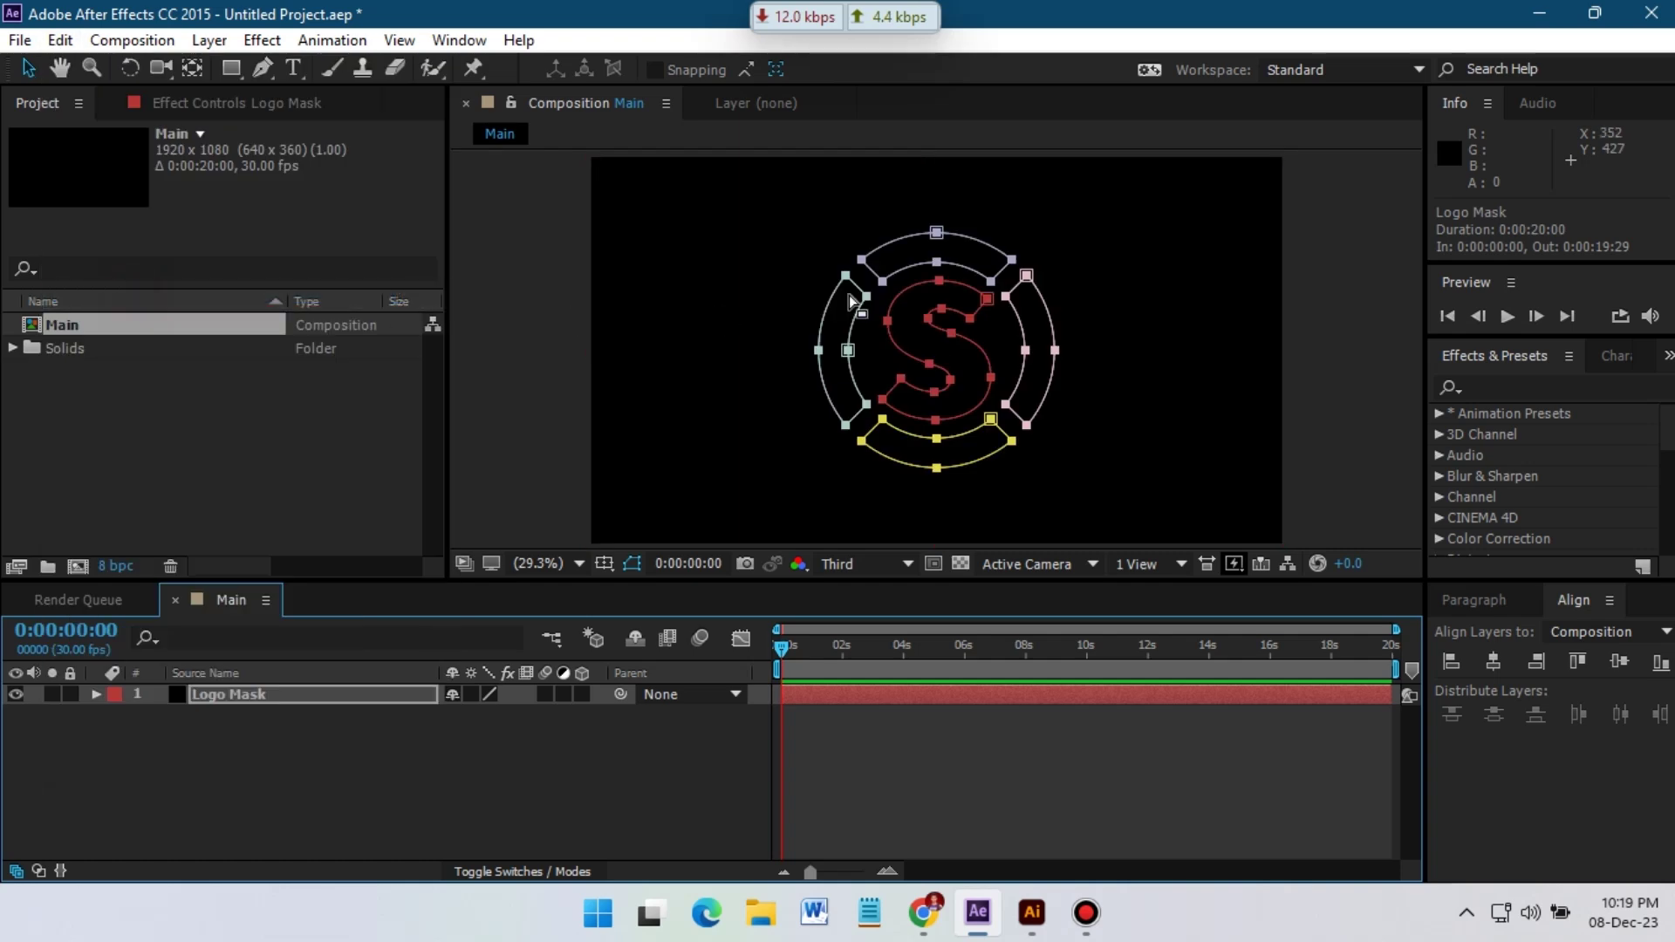
click(232, 744)
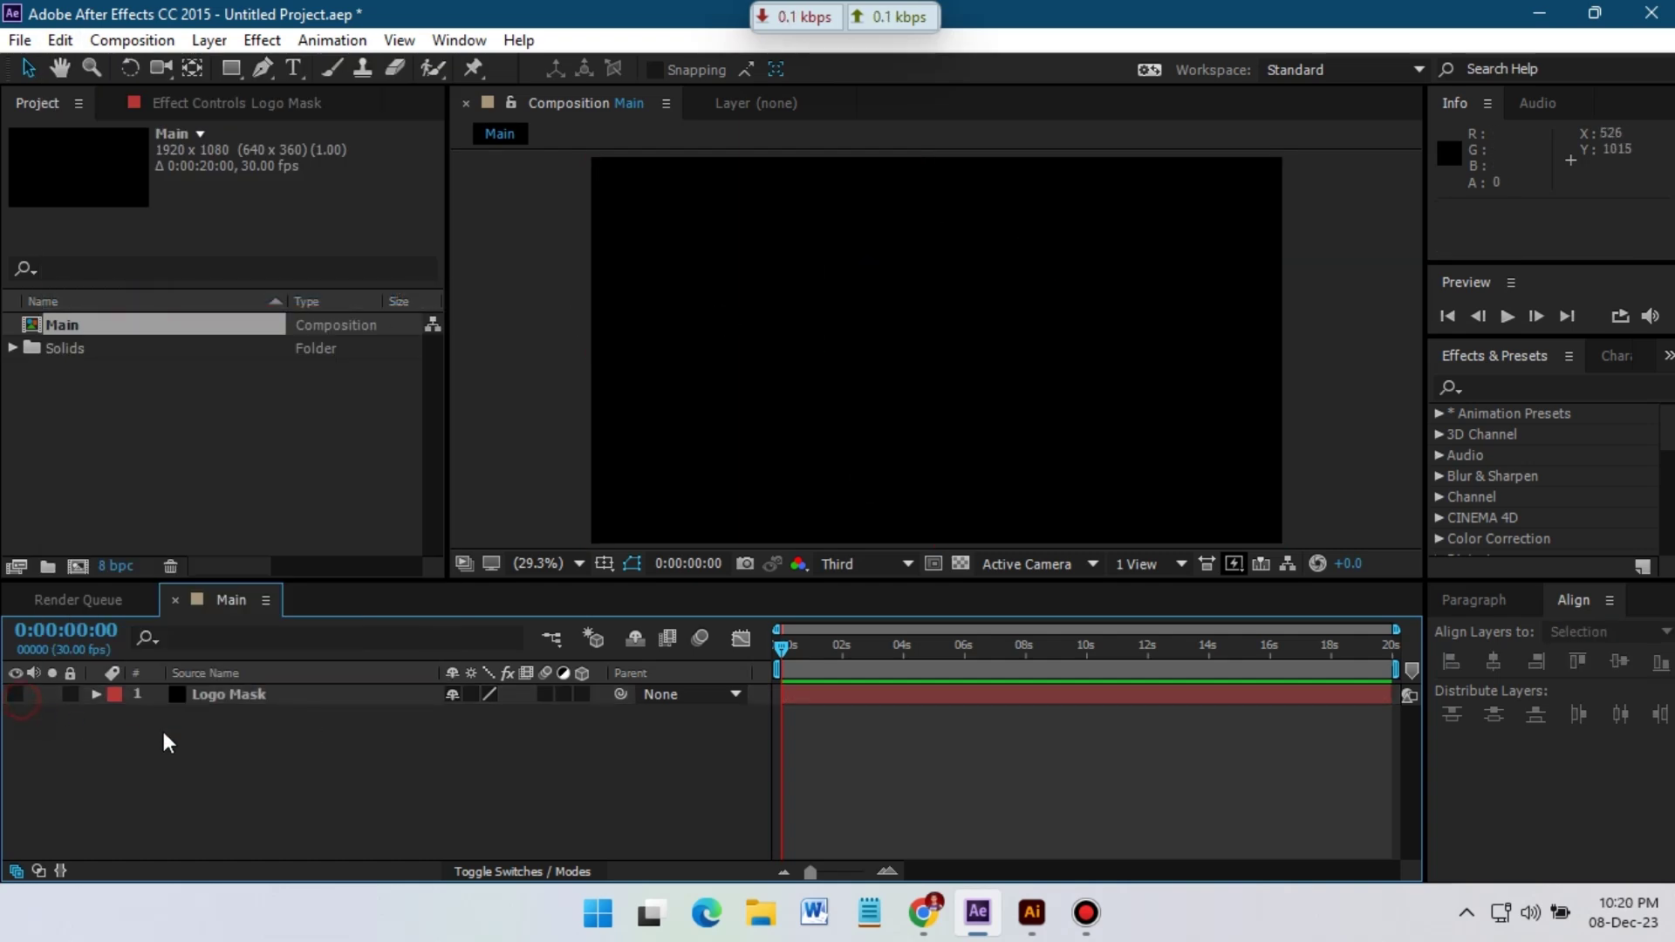
Add another black 1920 x 1080 px solid named Element 3D to the composition.
right_click(265, 773)
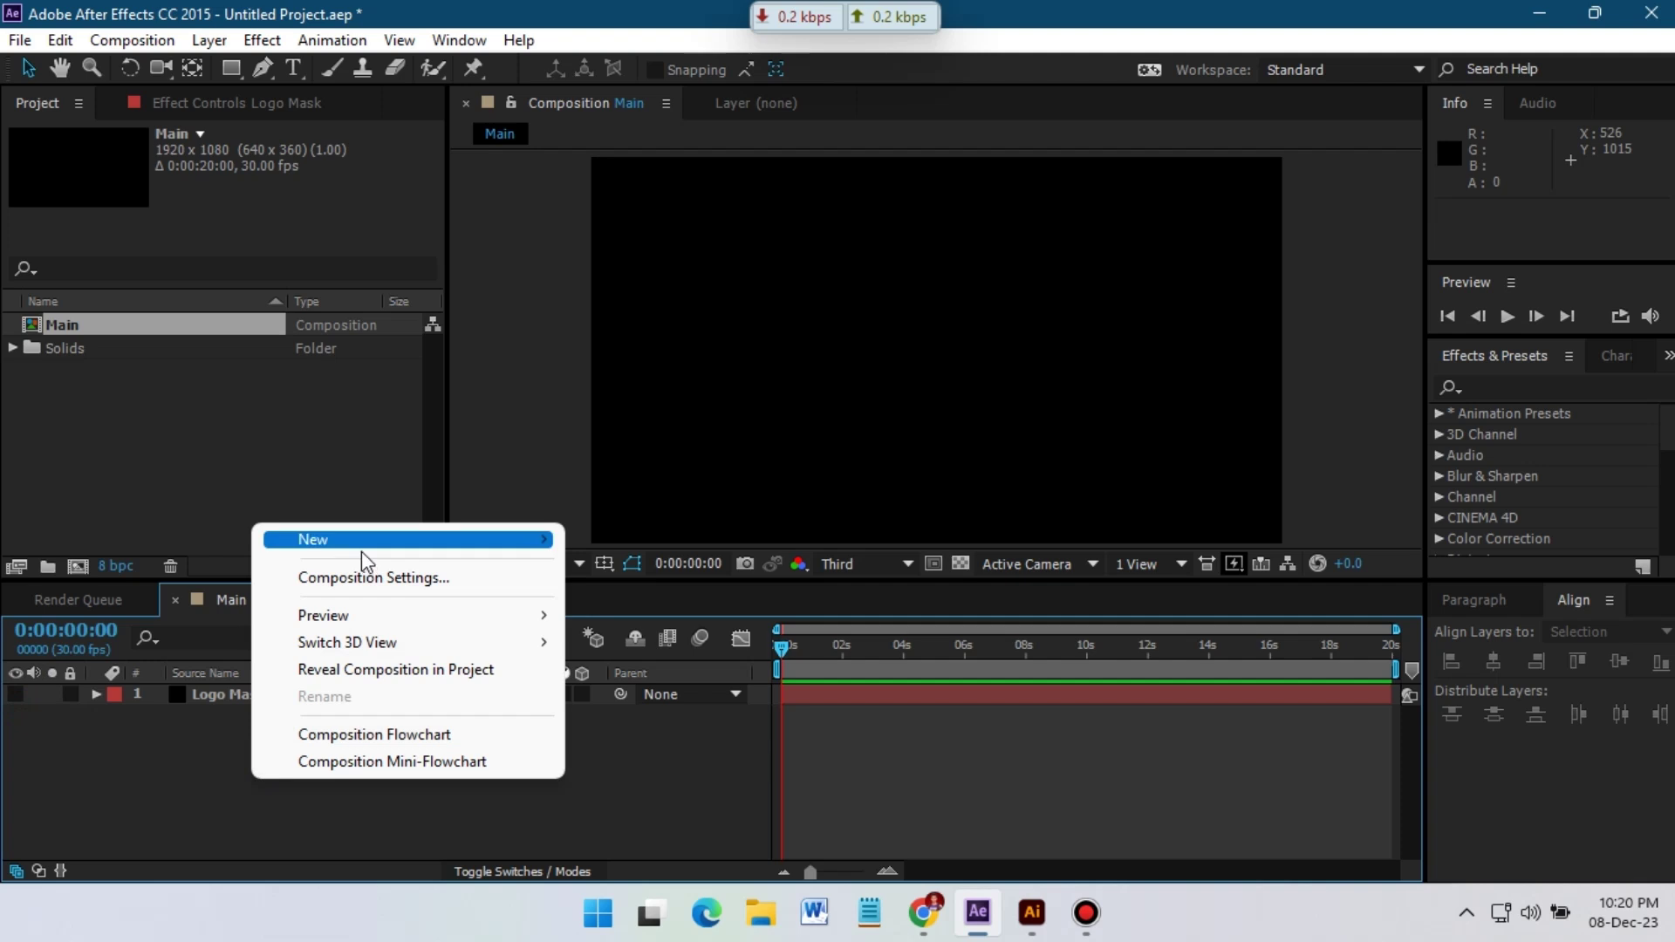
mouse_move(361, 552)
click(638, 606)
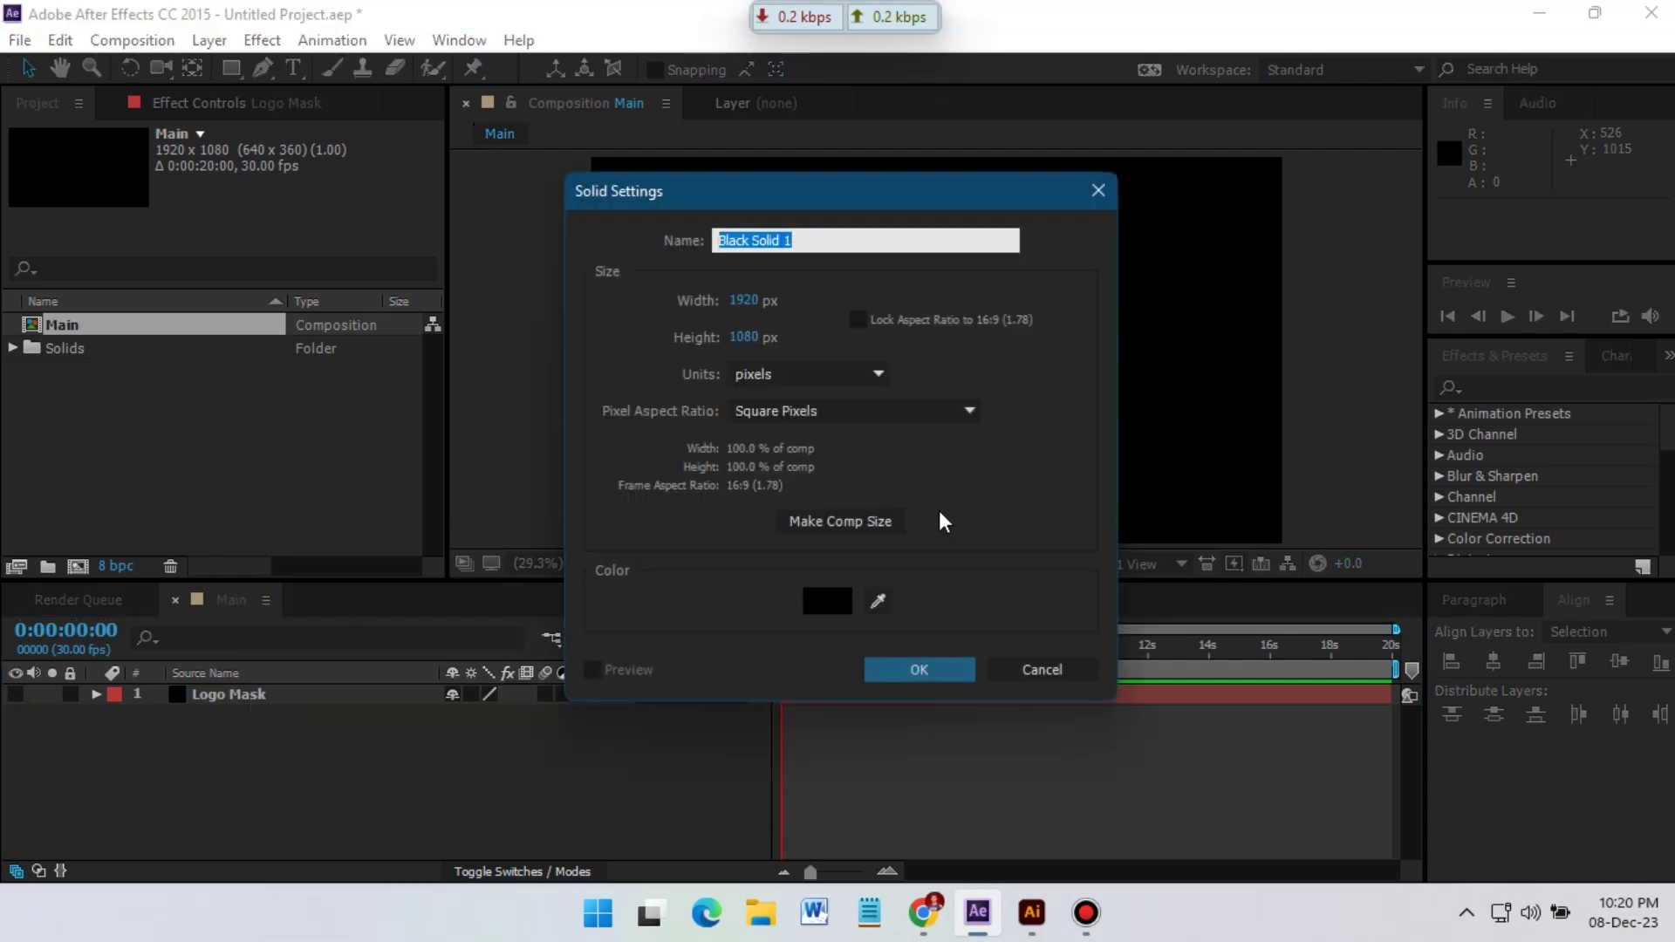
click(927, 679)
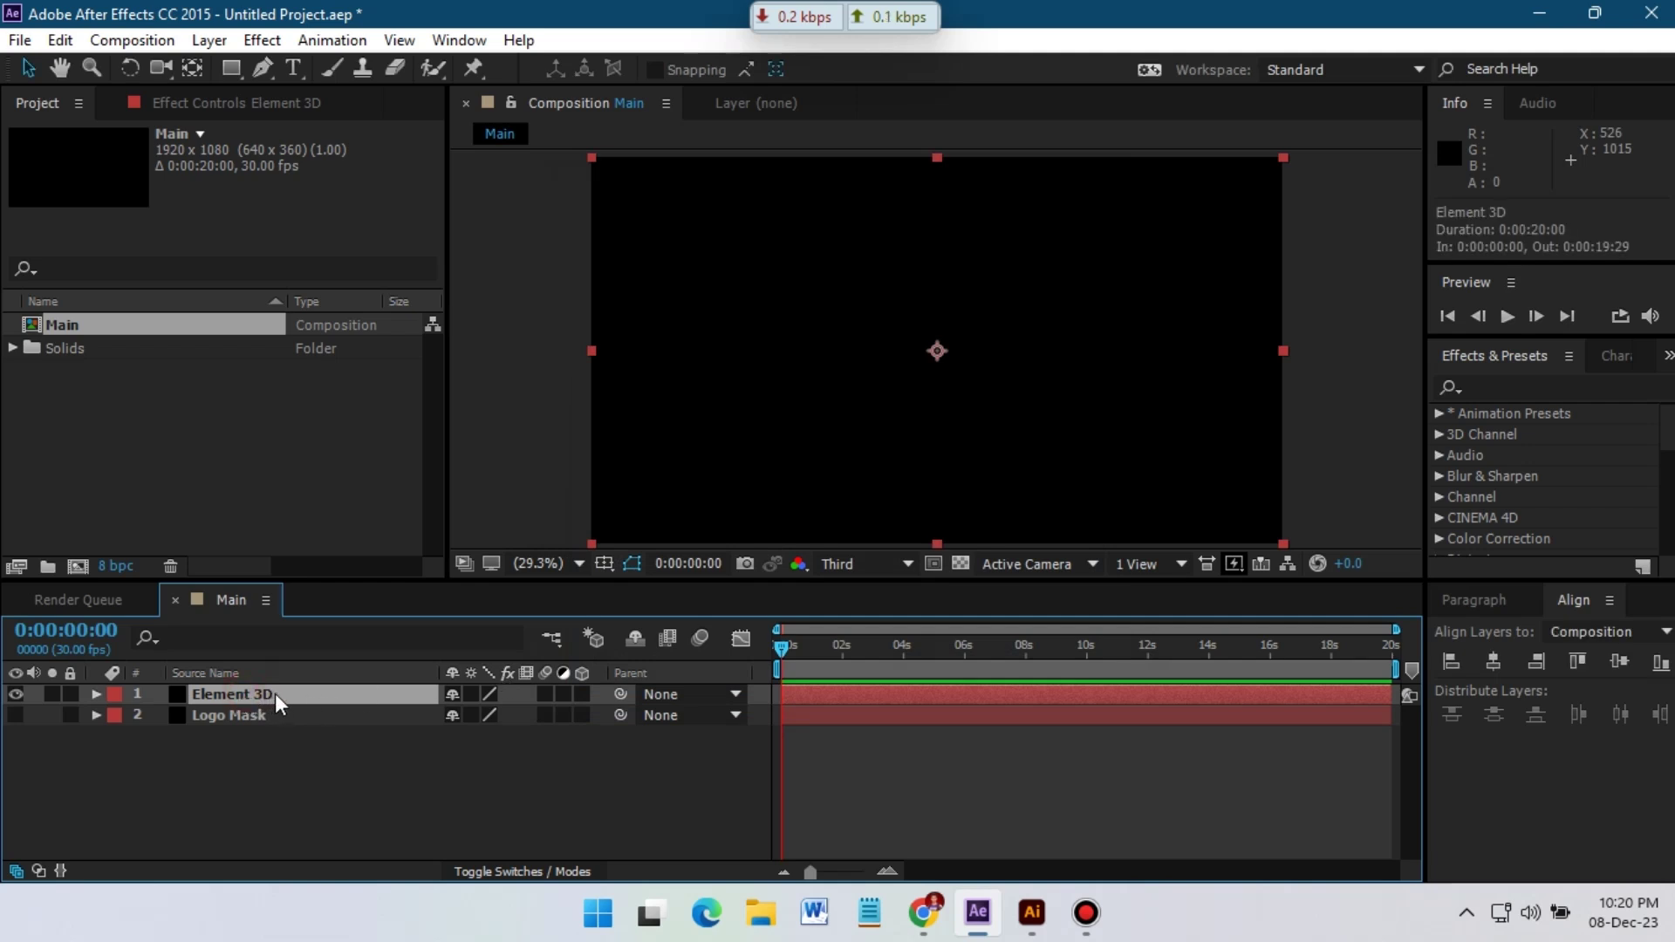
Apply the Video Copilot Element effect to the Element 3D layer.
click(258, 41)
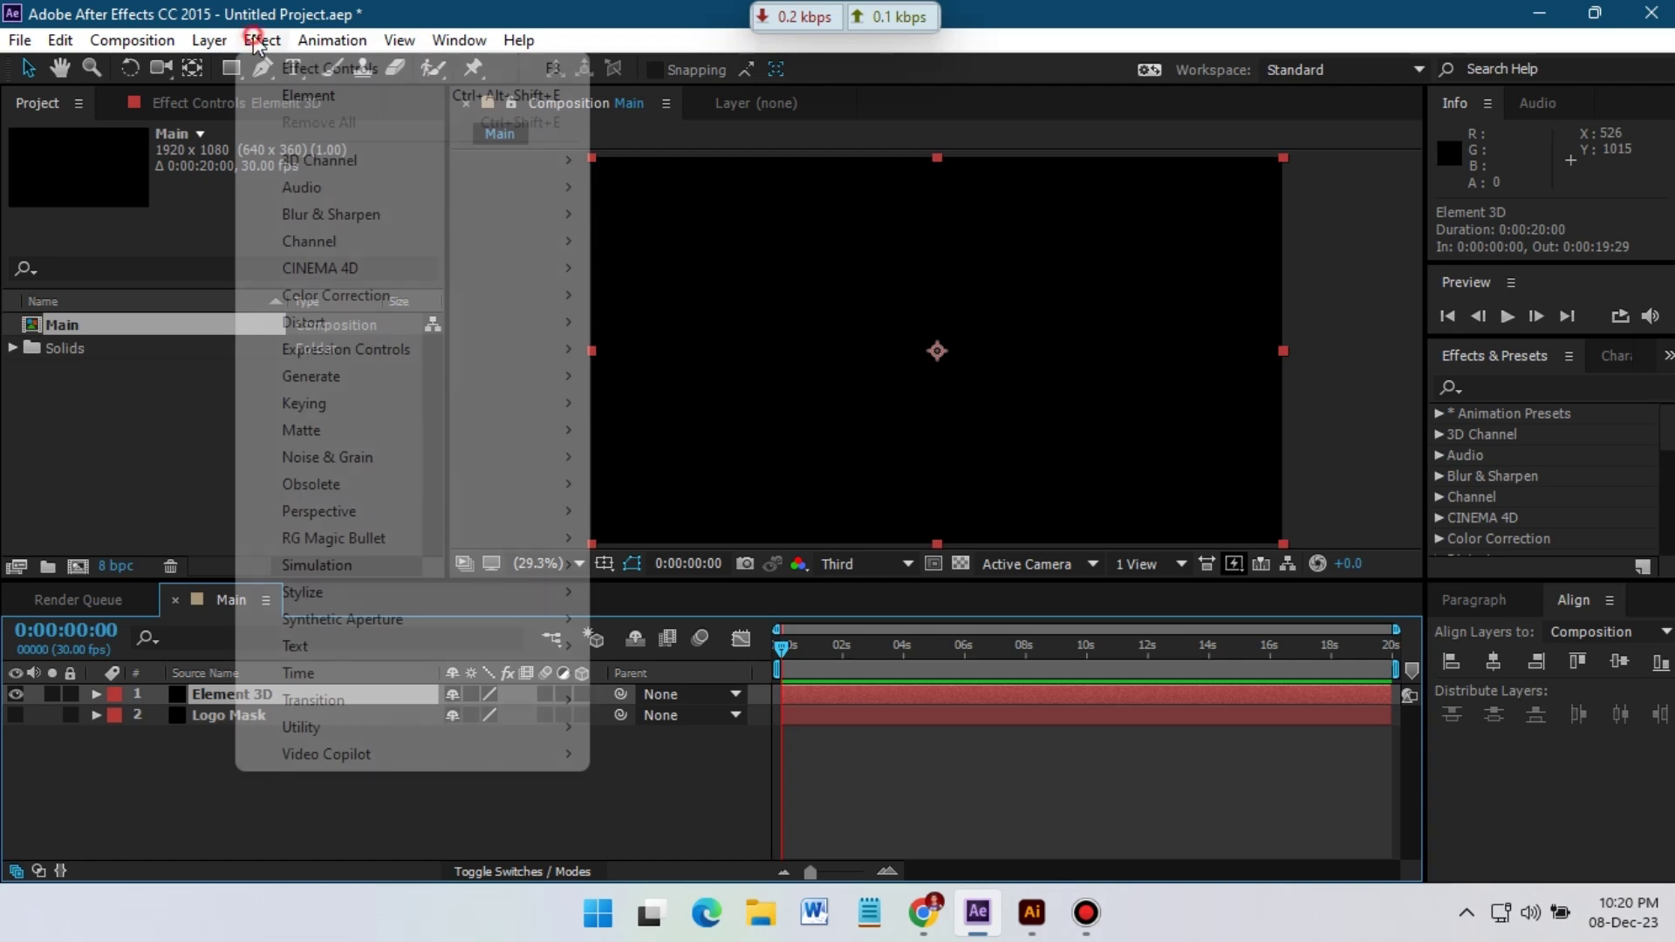
mouse_move(341, 761)
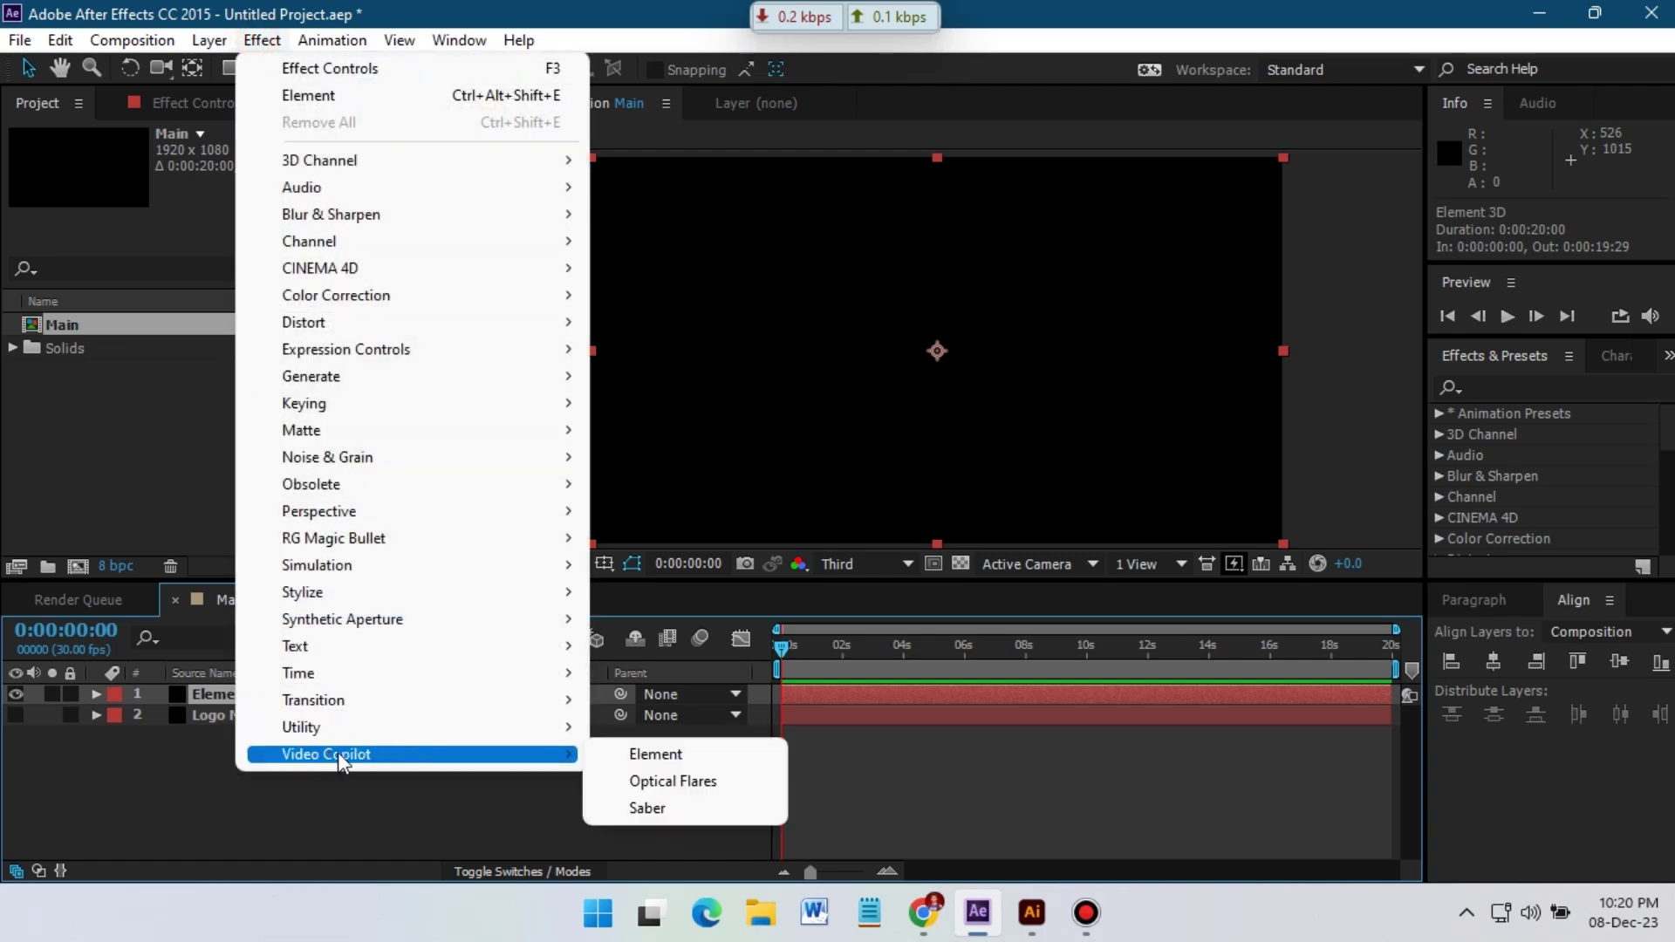
click(683, 756)
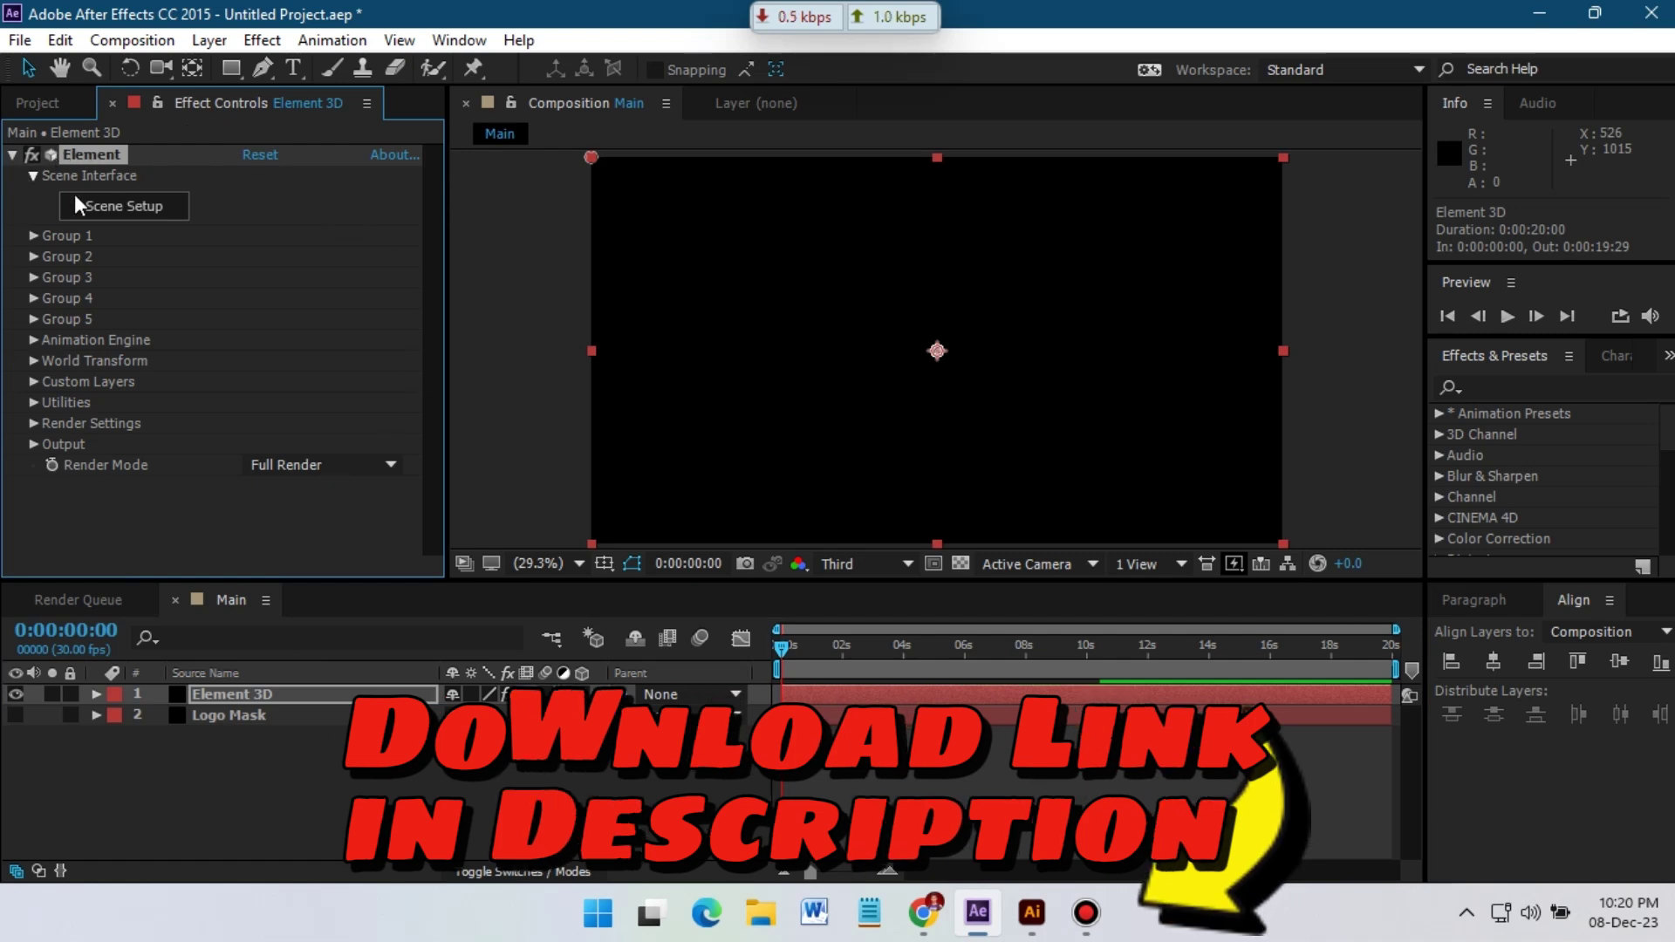
Assign the Logo Mask layer as Path Layer 1 under Element's custom text and masks.
click(34, 384)
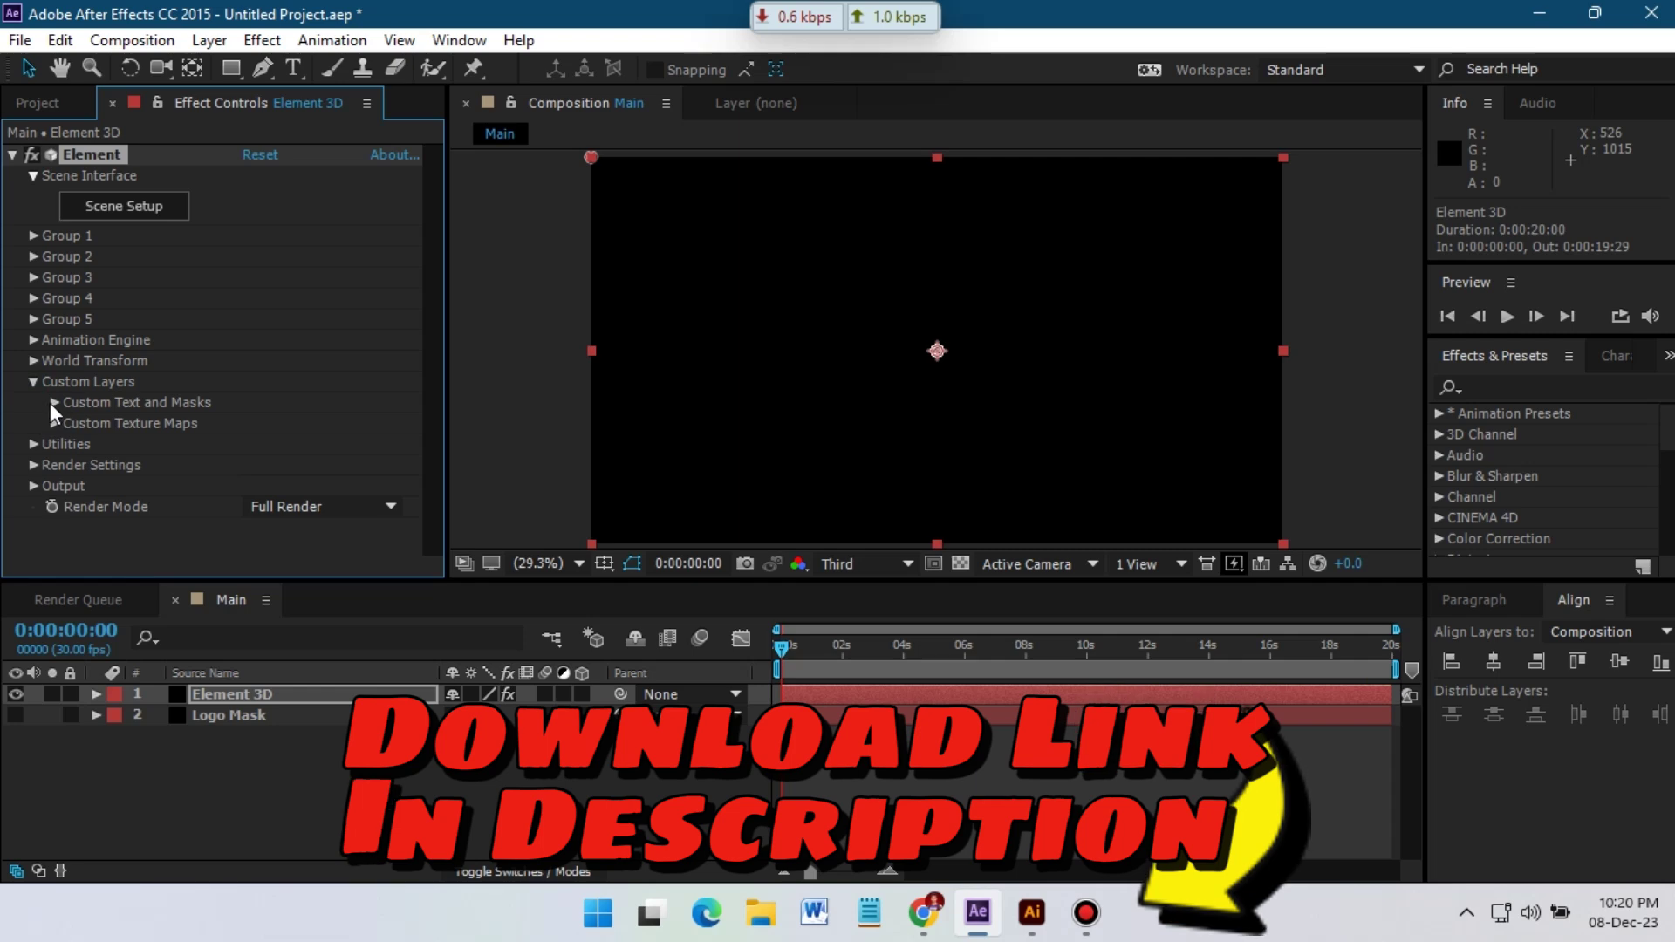
click(49, 401)
scroll(188, 343, down, 3)
click(284, 273)
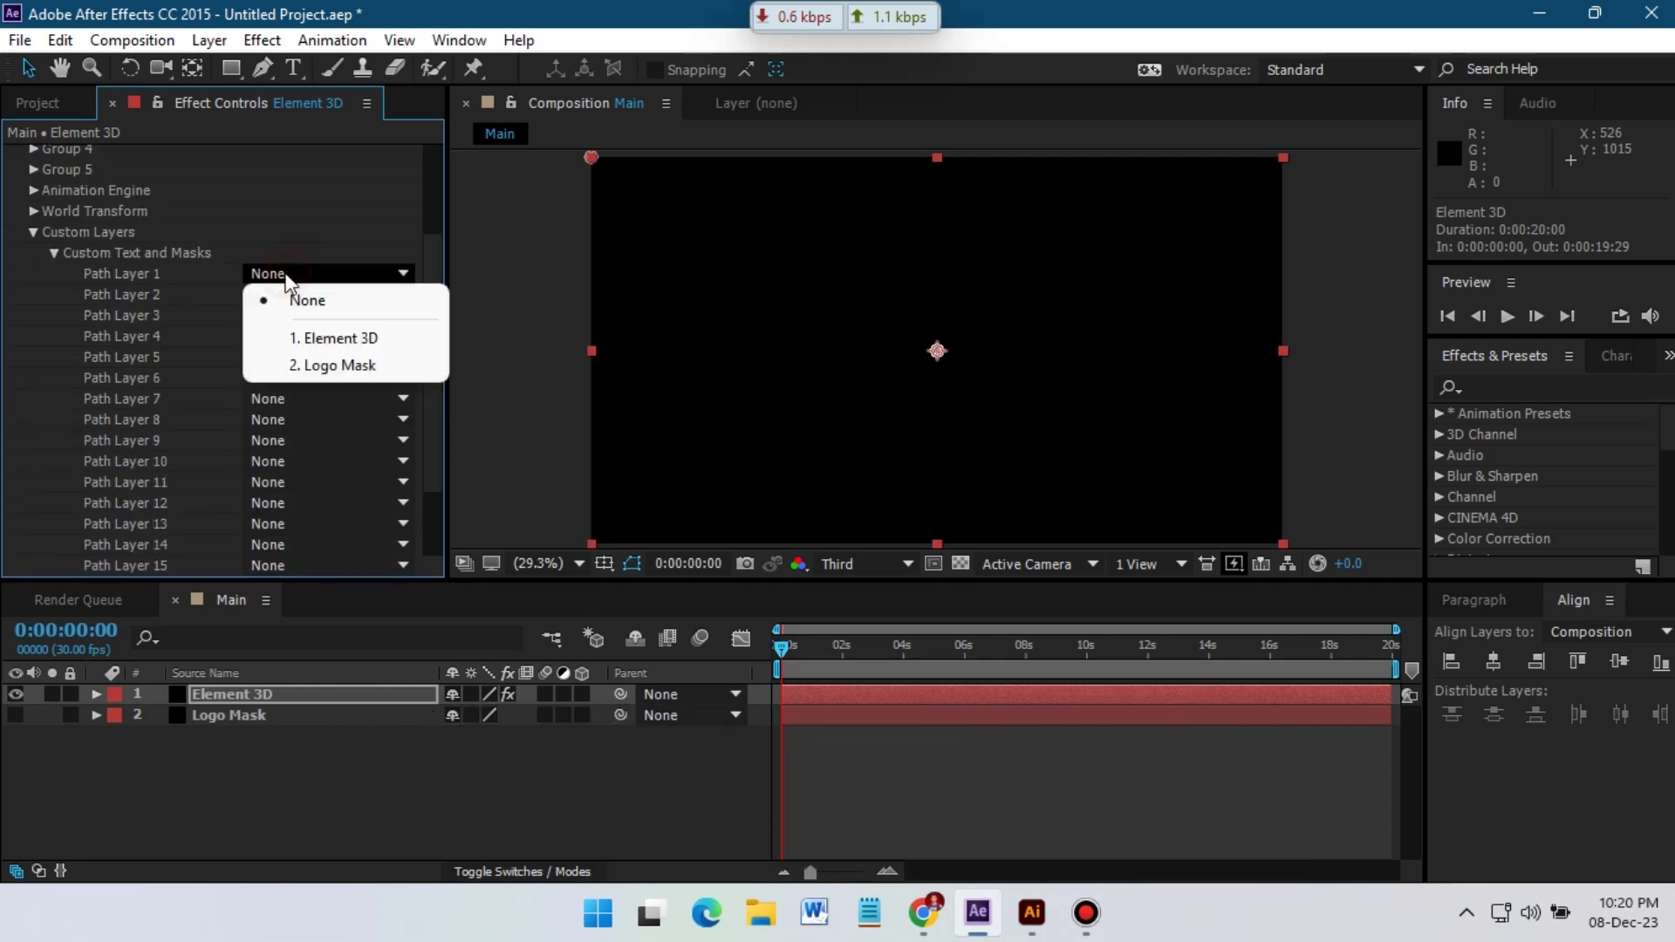
click(337, 365)
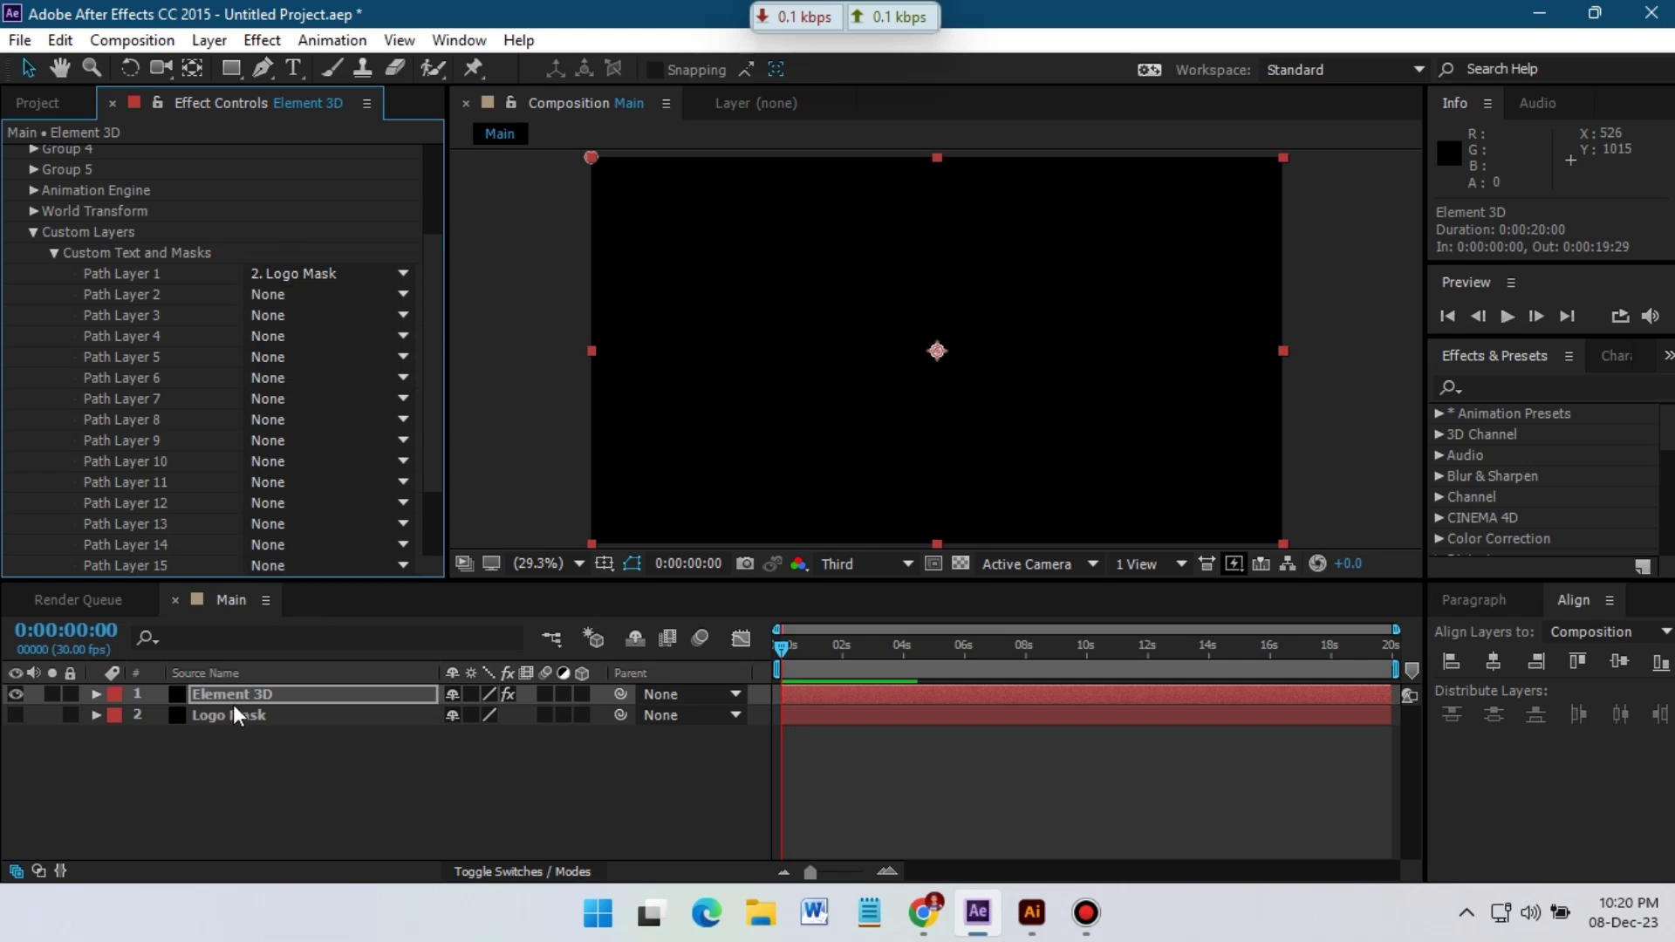
Open Element's Scene Setup, extrude the logo path and set the extrusion model's Path Resolution to Extreme.
click(32, 233)
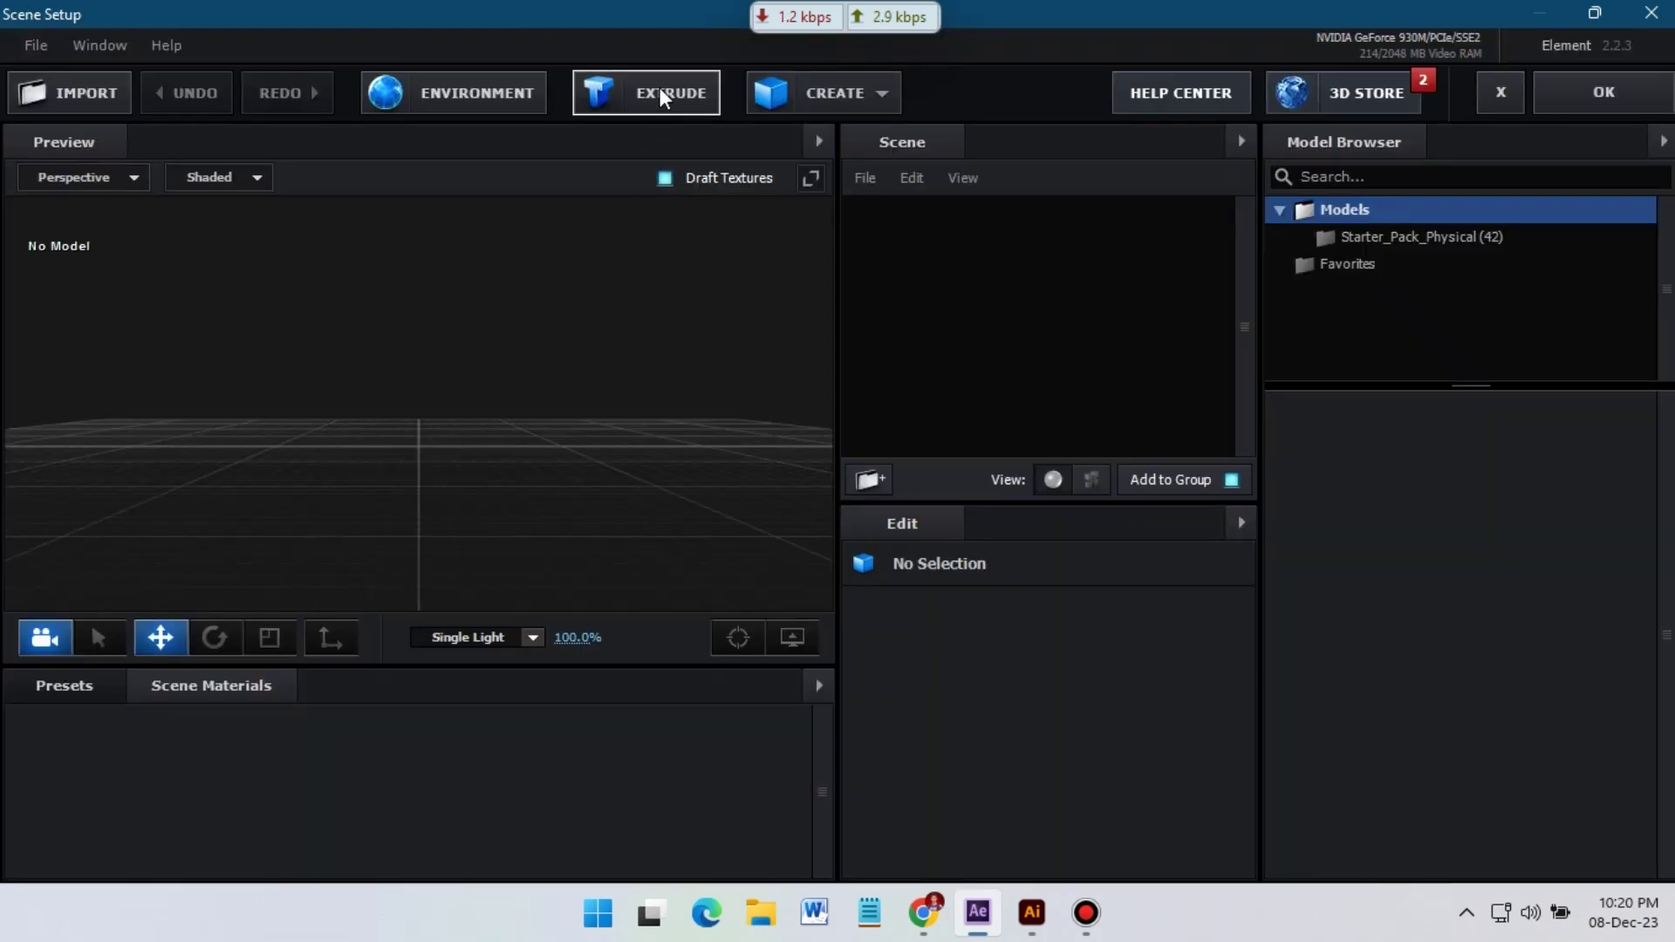
click(660, 90)
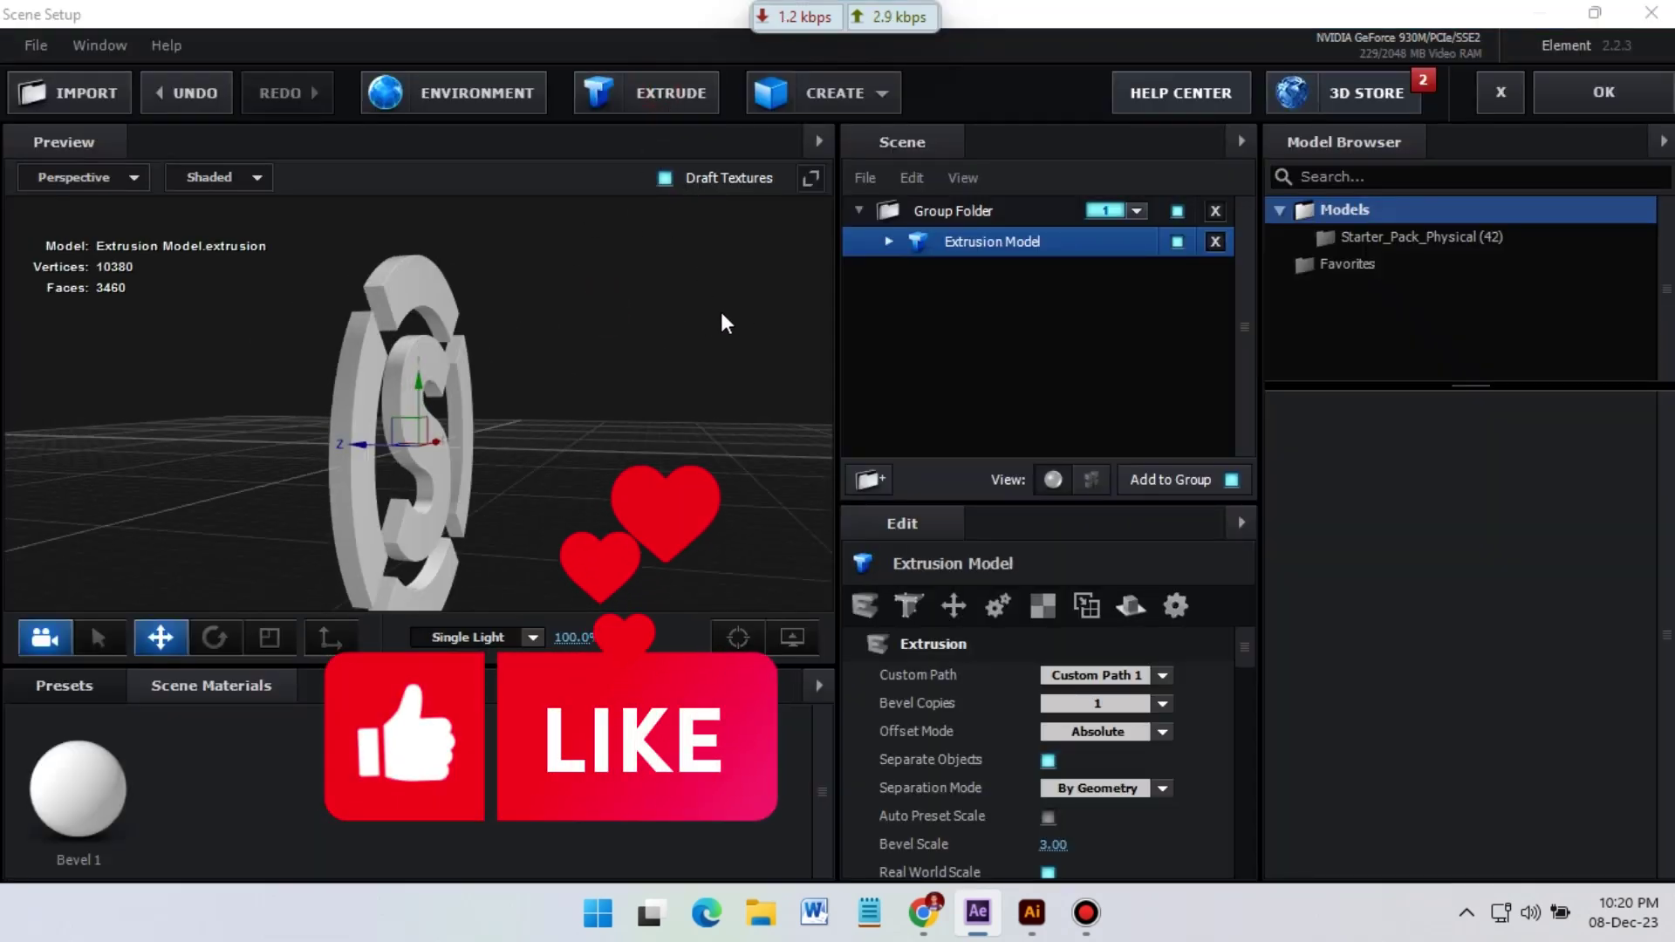
scroll(1221, 754, down, 3)
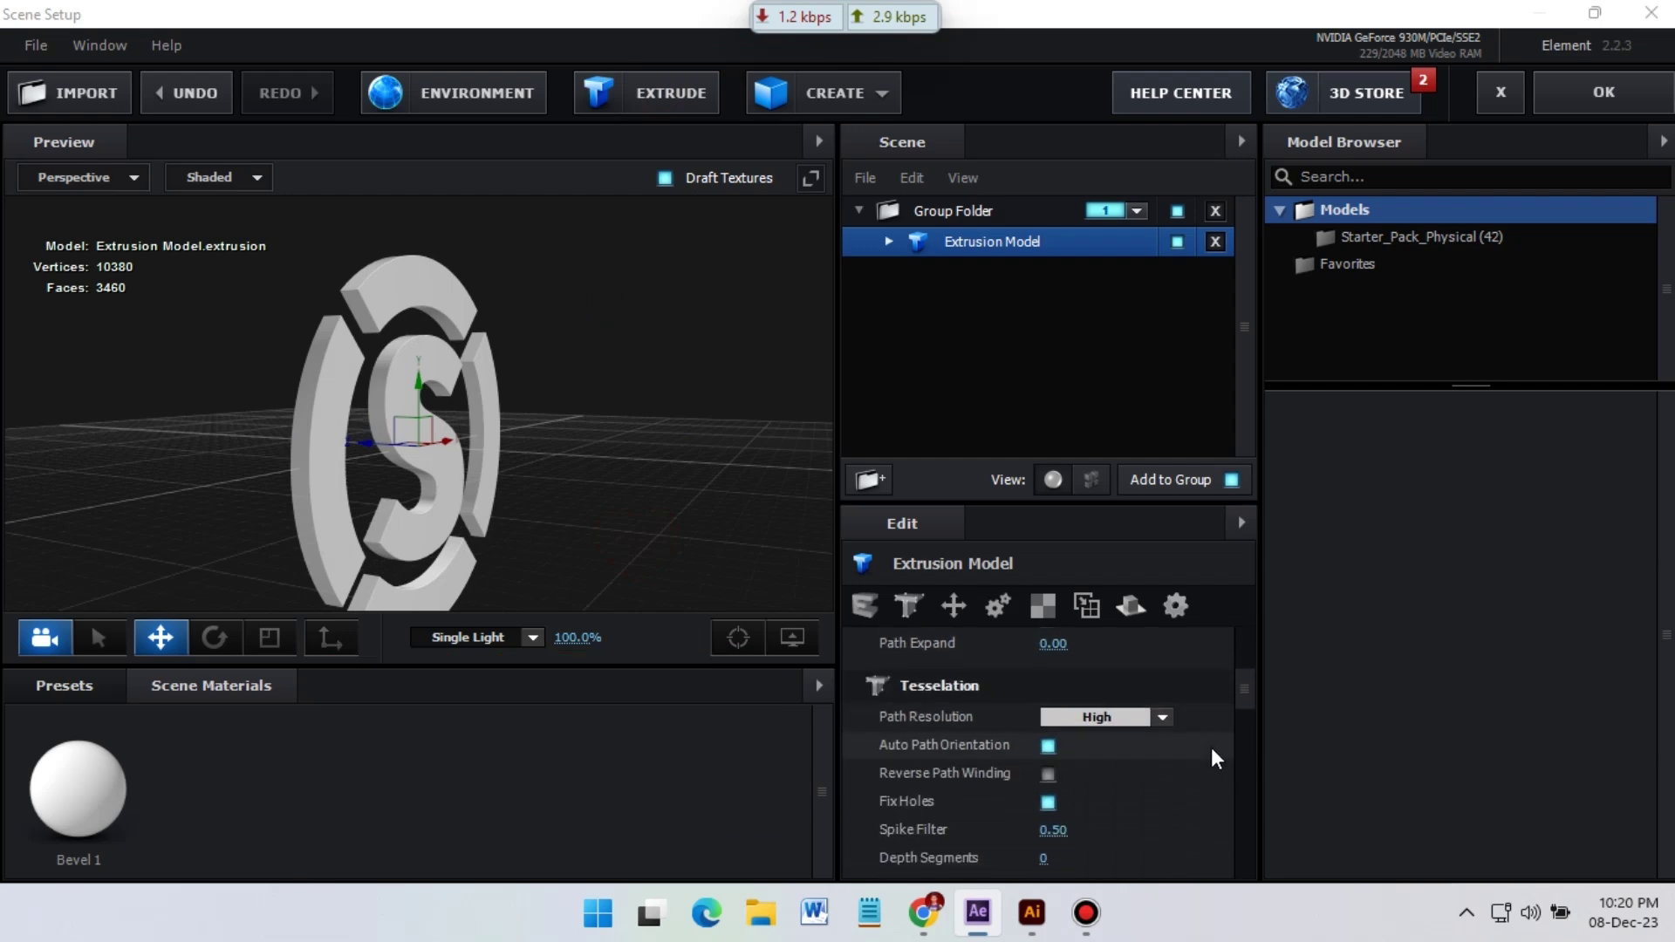
click(1155, 716)
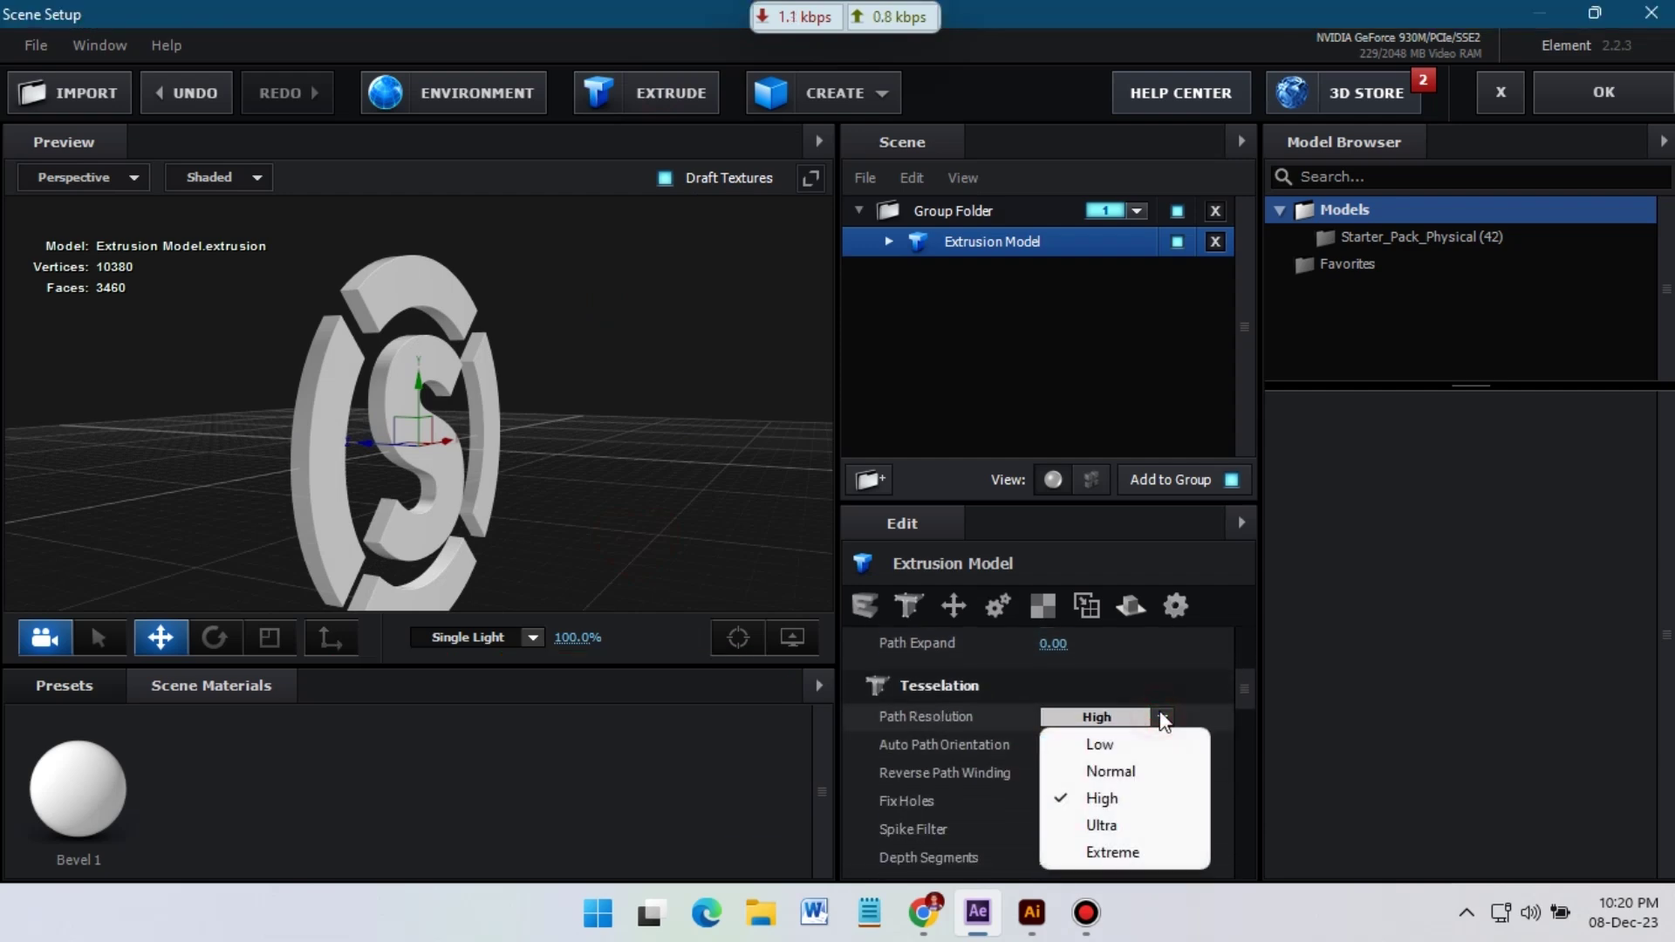
click(1135, 853)
drag(543, 446, 663, 436)
Adjust the Extrude value of the extrusion model's Bevel 1, trying 1.5 first and settling on 2.5.
click(889, 241)
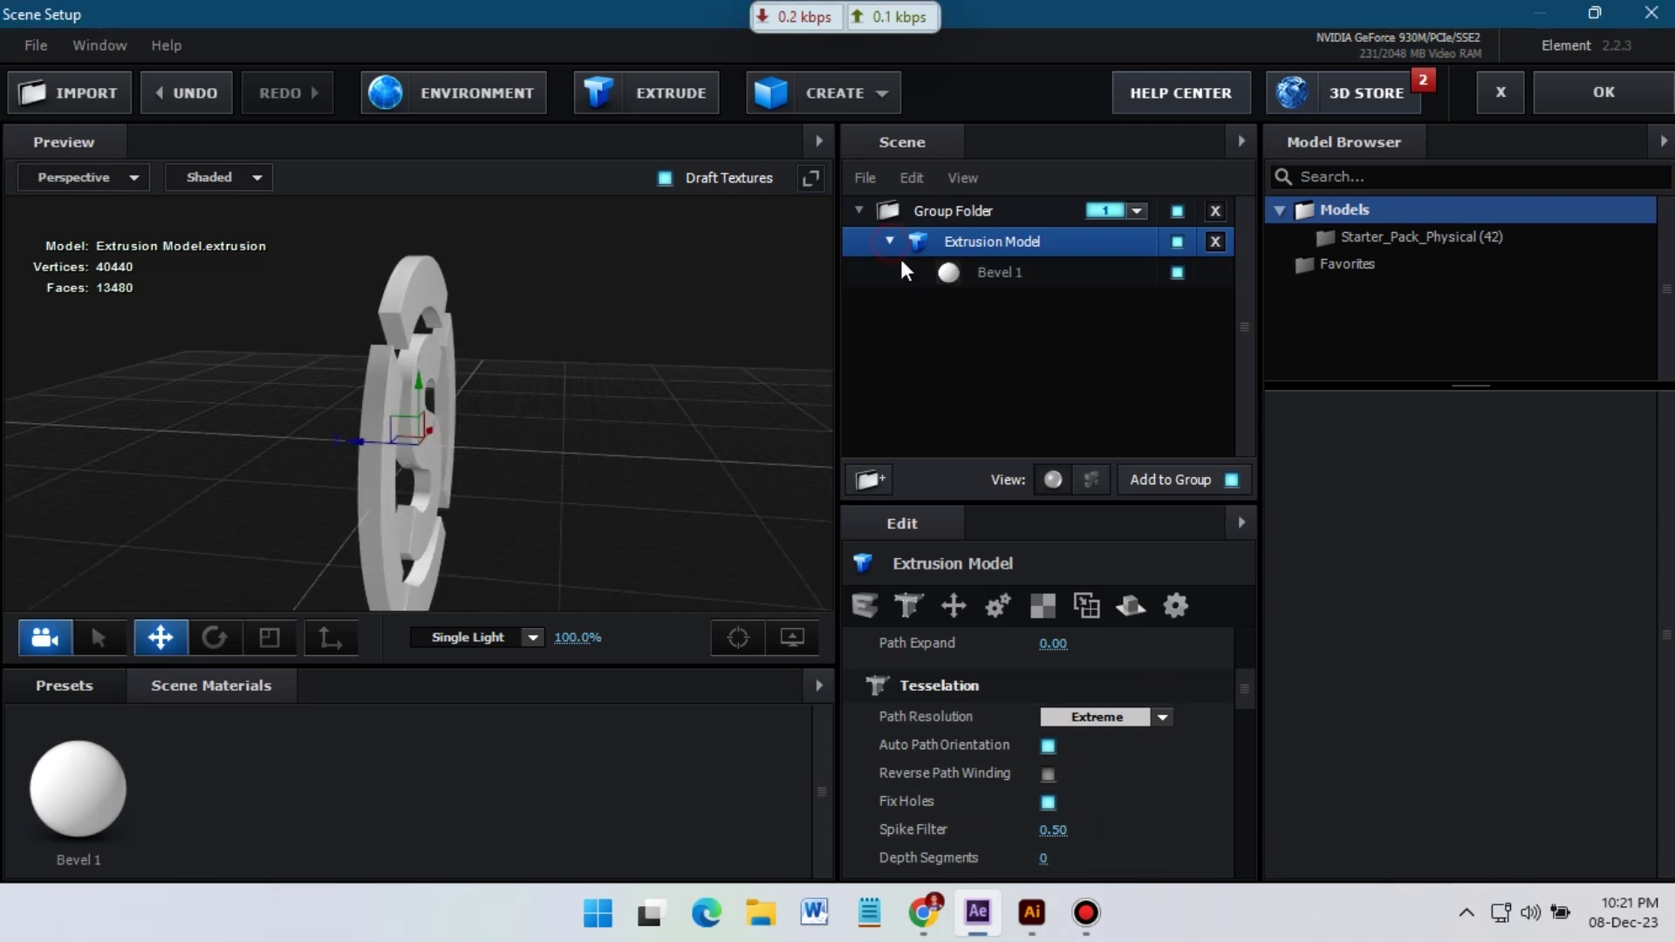
click(1028, 277)
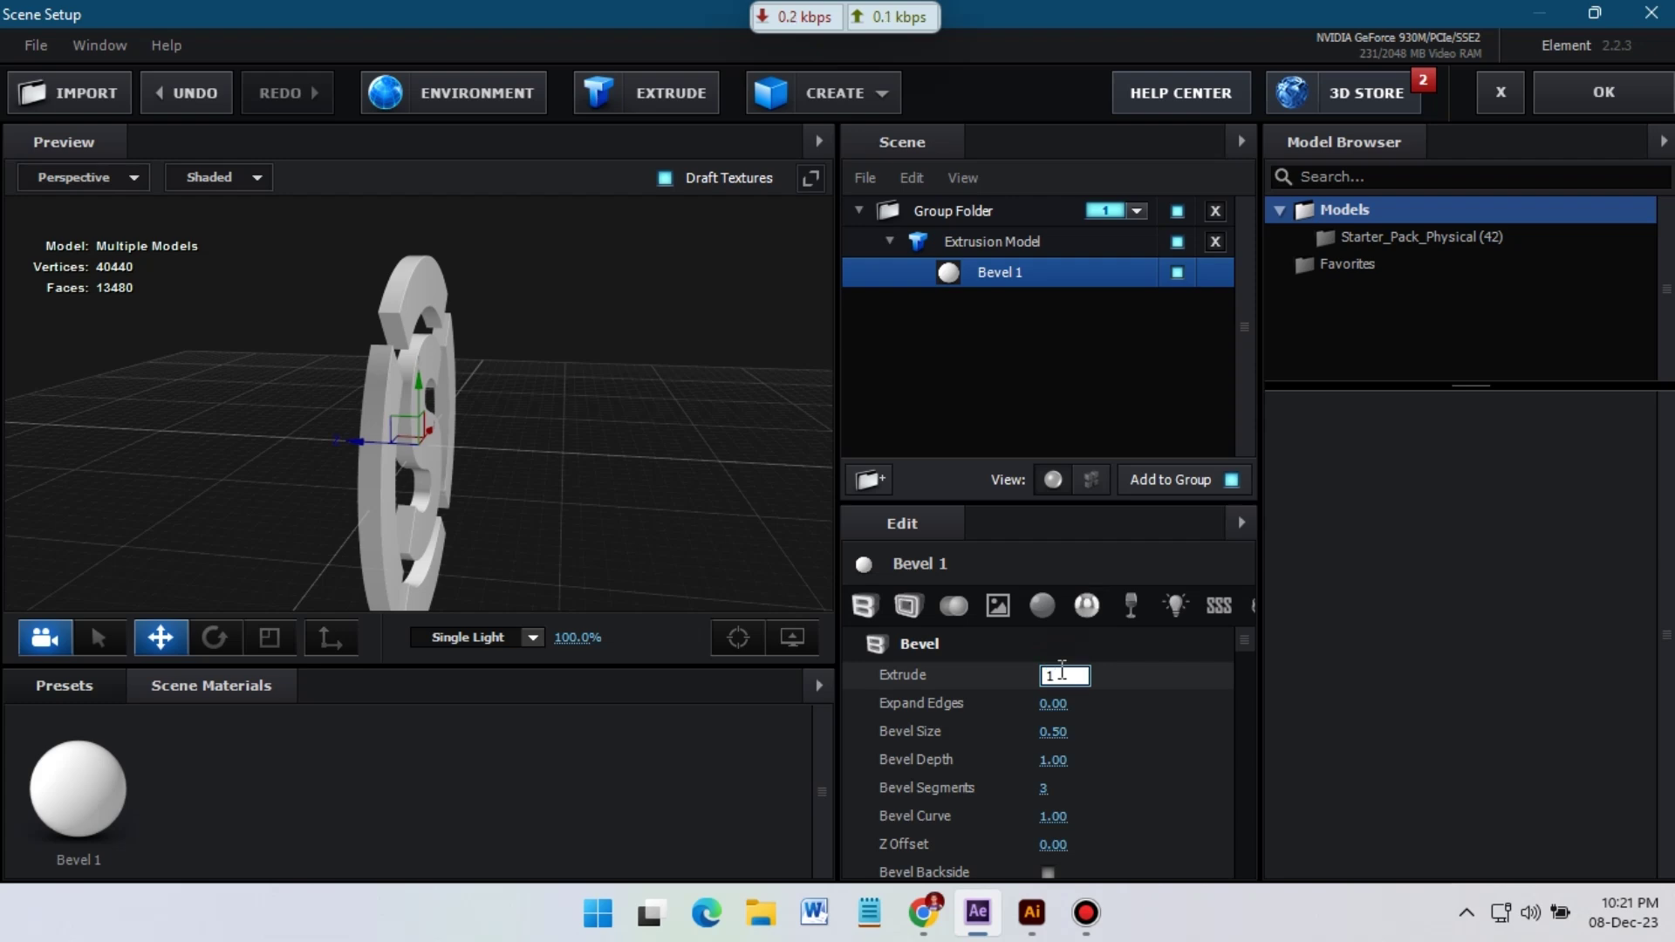
text(.5)
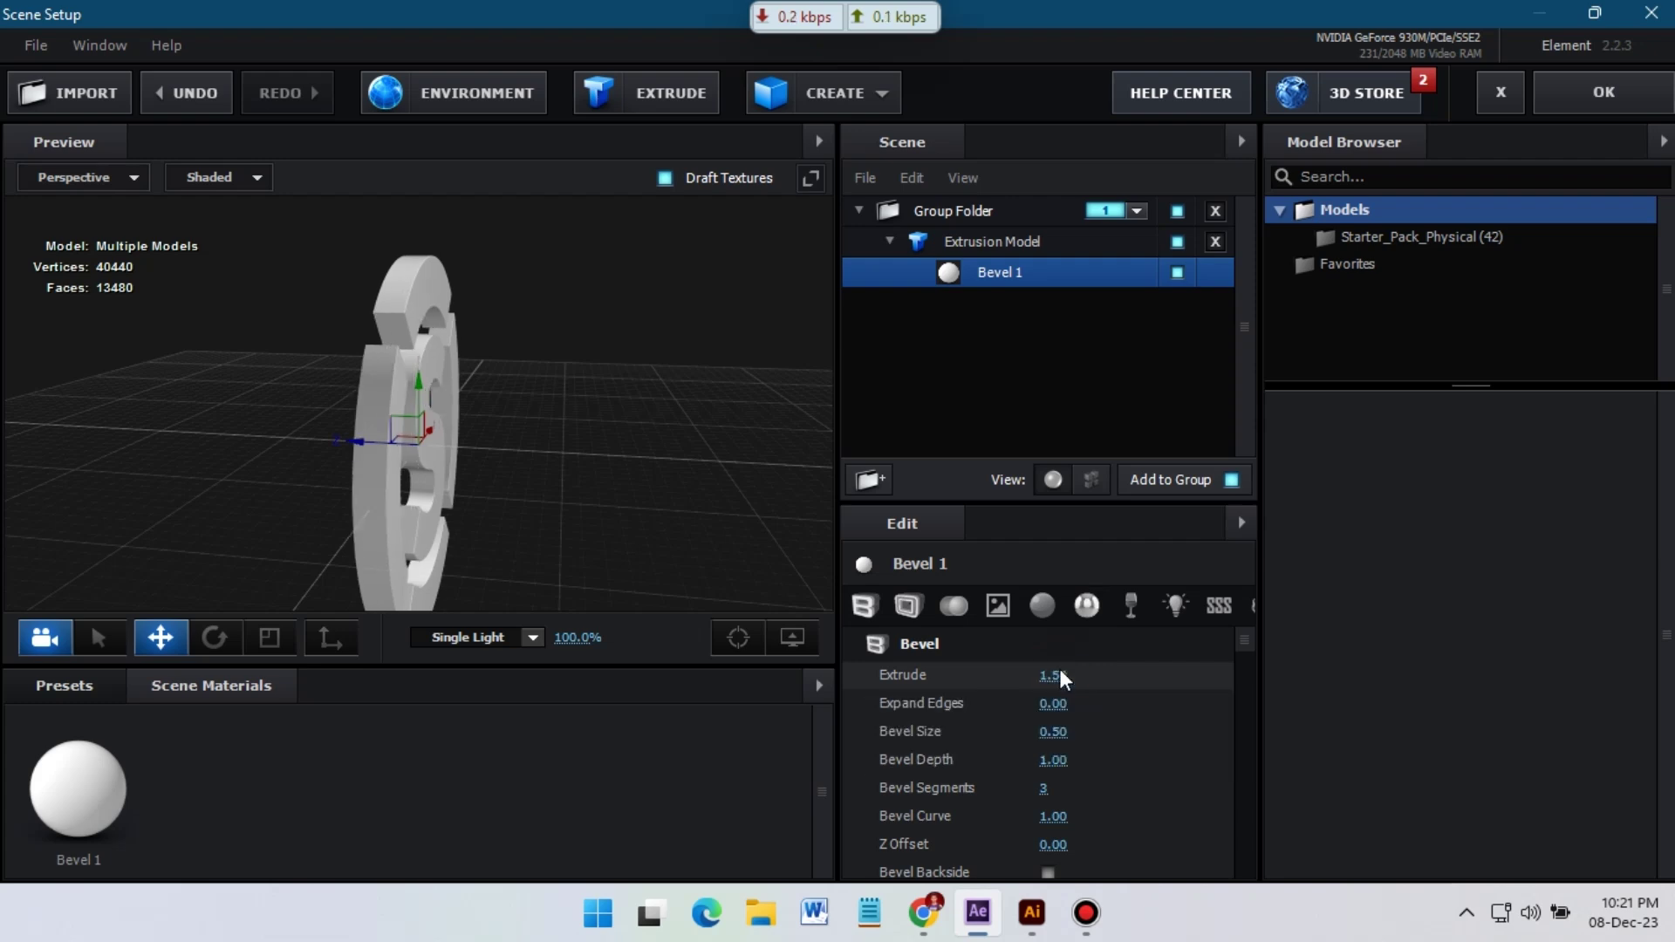
key(Return)
drag(573, 497, 504, 508)
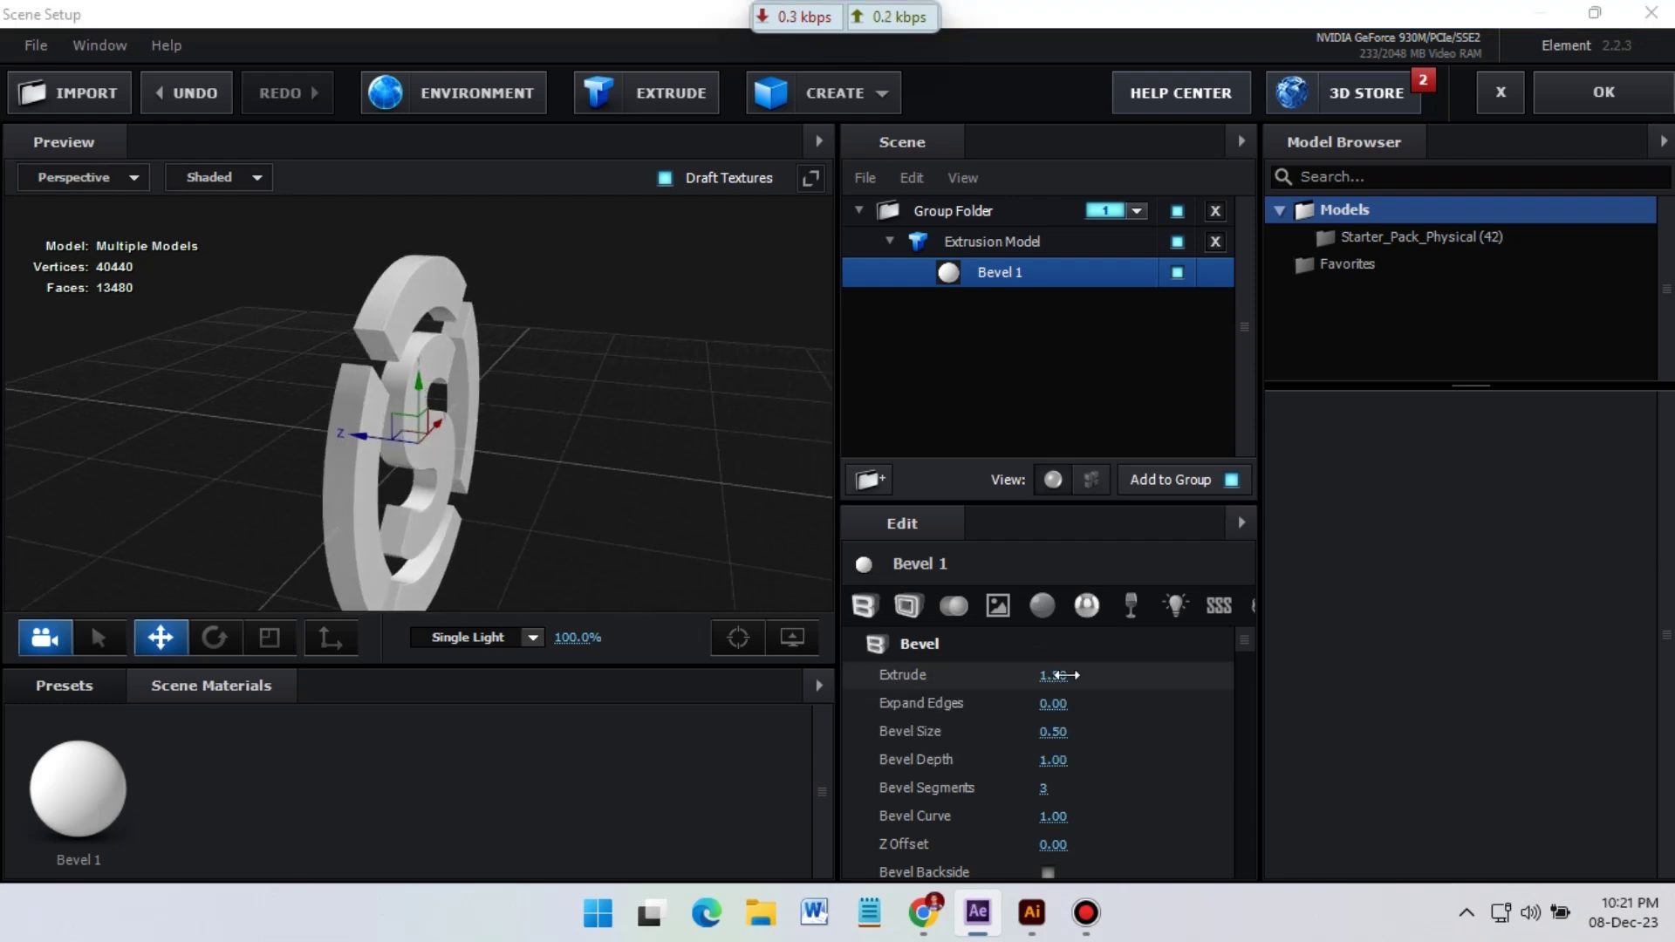
click(1065, 676)
key(Return)
mouse_move(471, 436)
mouse_down()
mouse_move(284, 438)
mouse_move(535, 382)
mouse_move(569, 478)
mouse_move(525, 460)
mouse_move(590, 425)
mouse_move(546, 433)
mouse_move(489, 396)
mouse_move(502, 452)
mouse_move(442, 439)
mouse_up()
scroll(543, 467, up, 3)
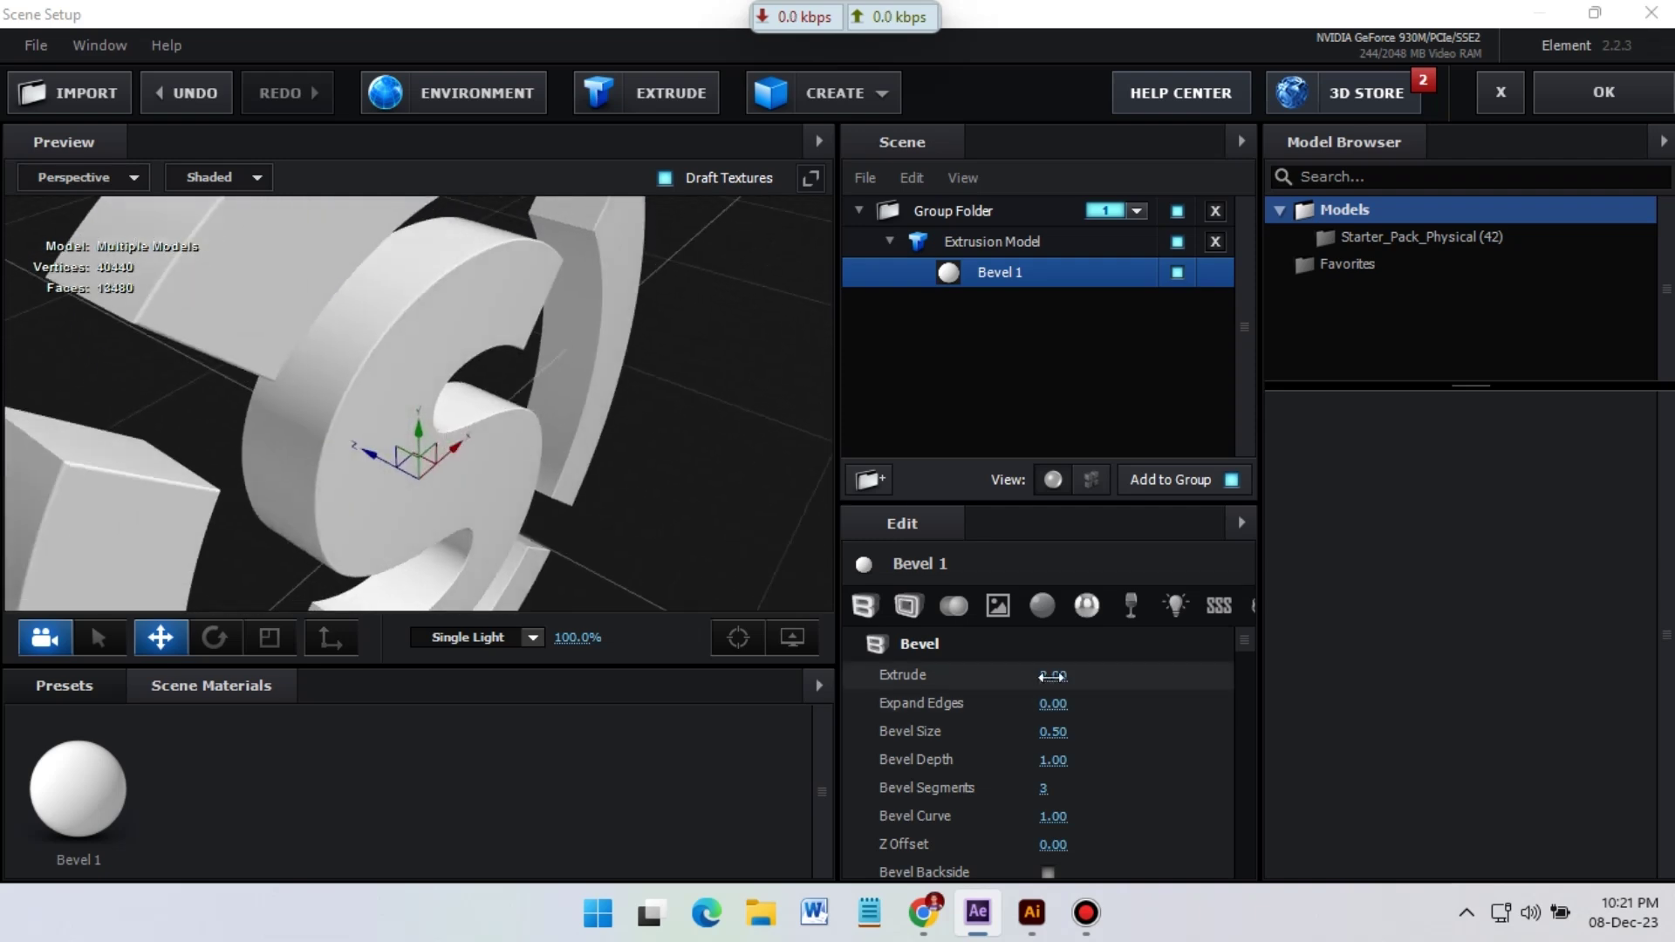
click(1053, 676)
text(2.5)
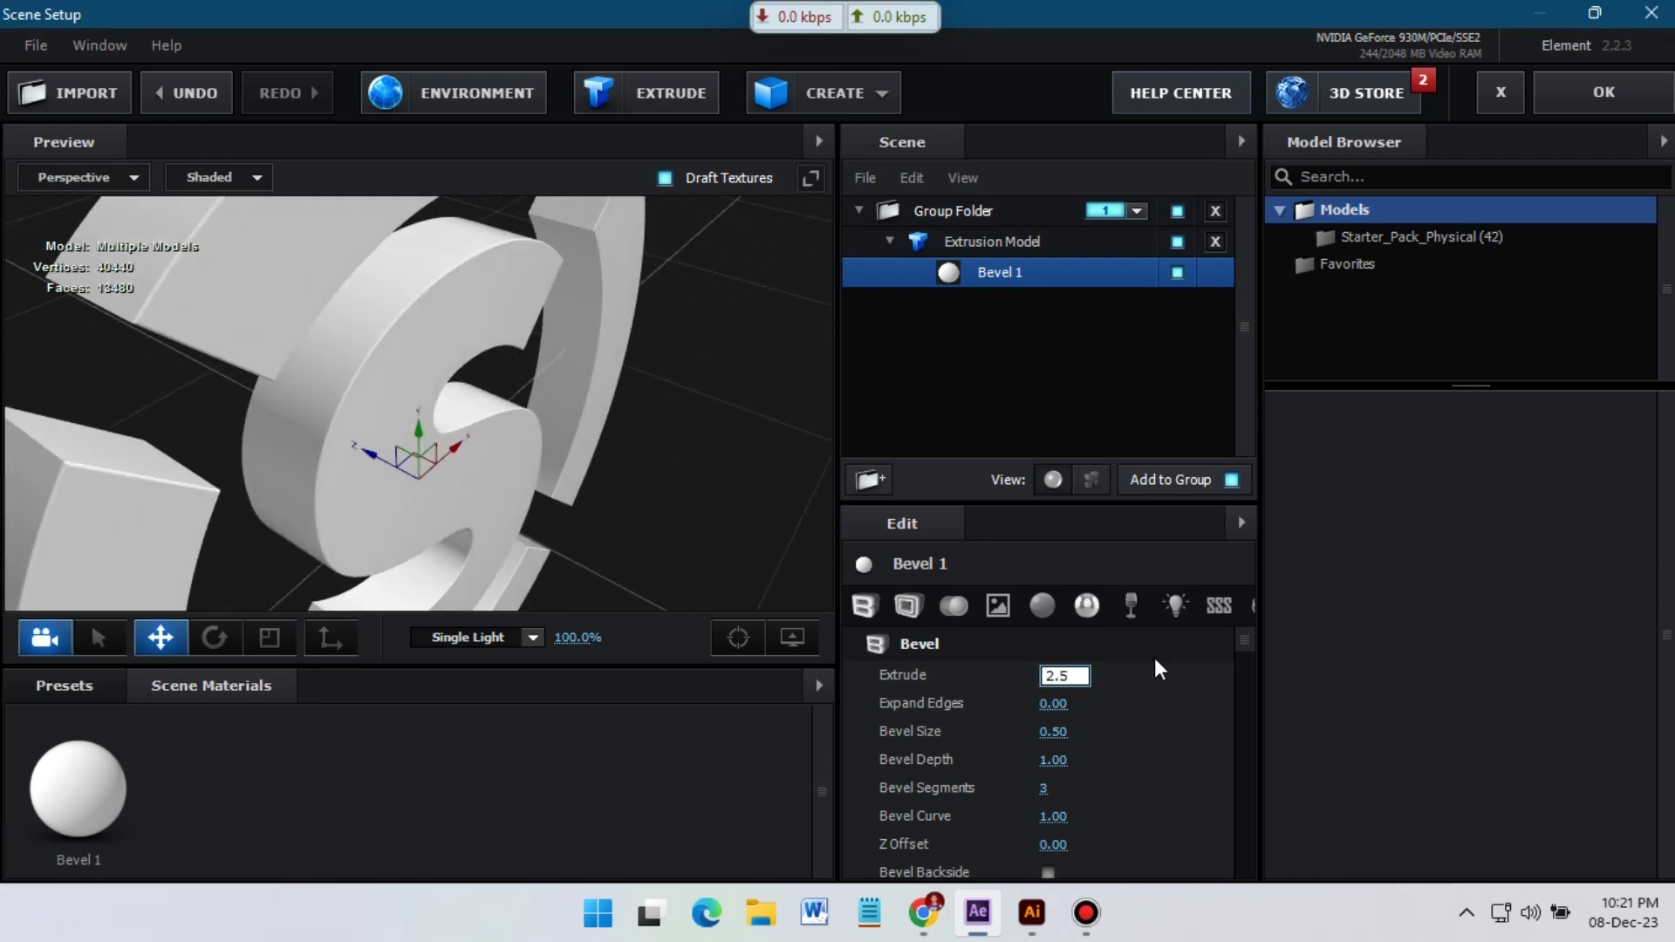
key(Return)
drag(580, 468, 663, 515)
Turn off the grid in the scene preview and view the extruded logo from another angle.
click(791, 637)
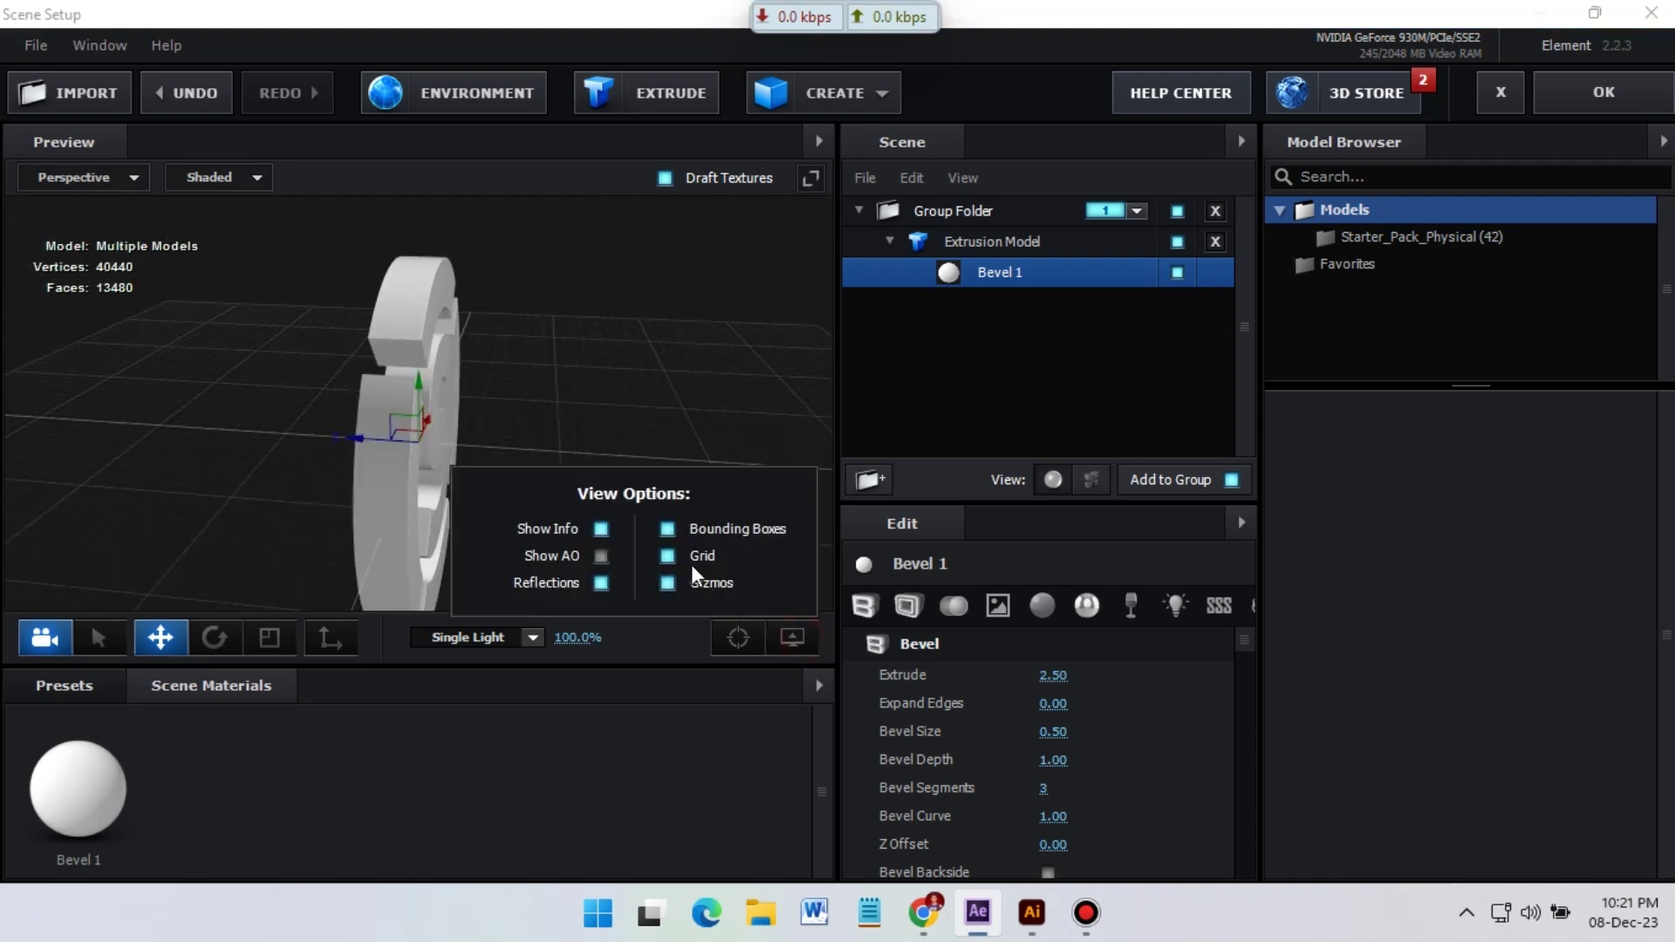
click(668, 558)
drag(538, 434, 541, 445)
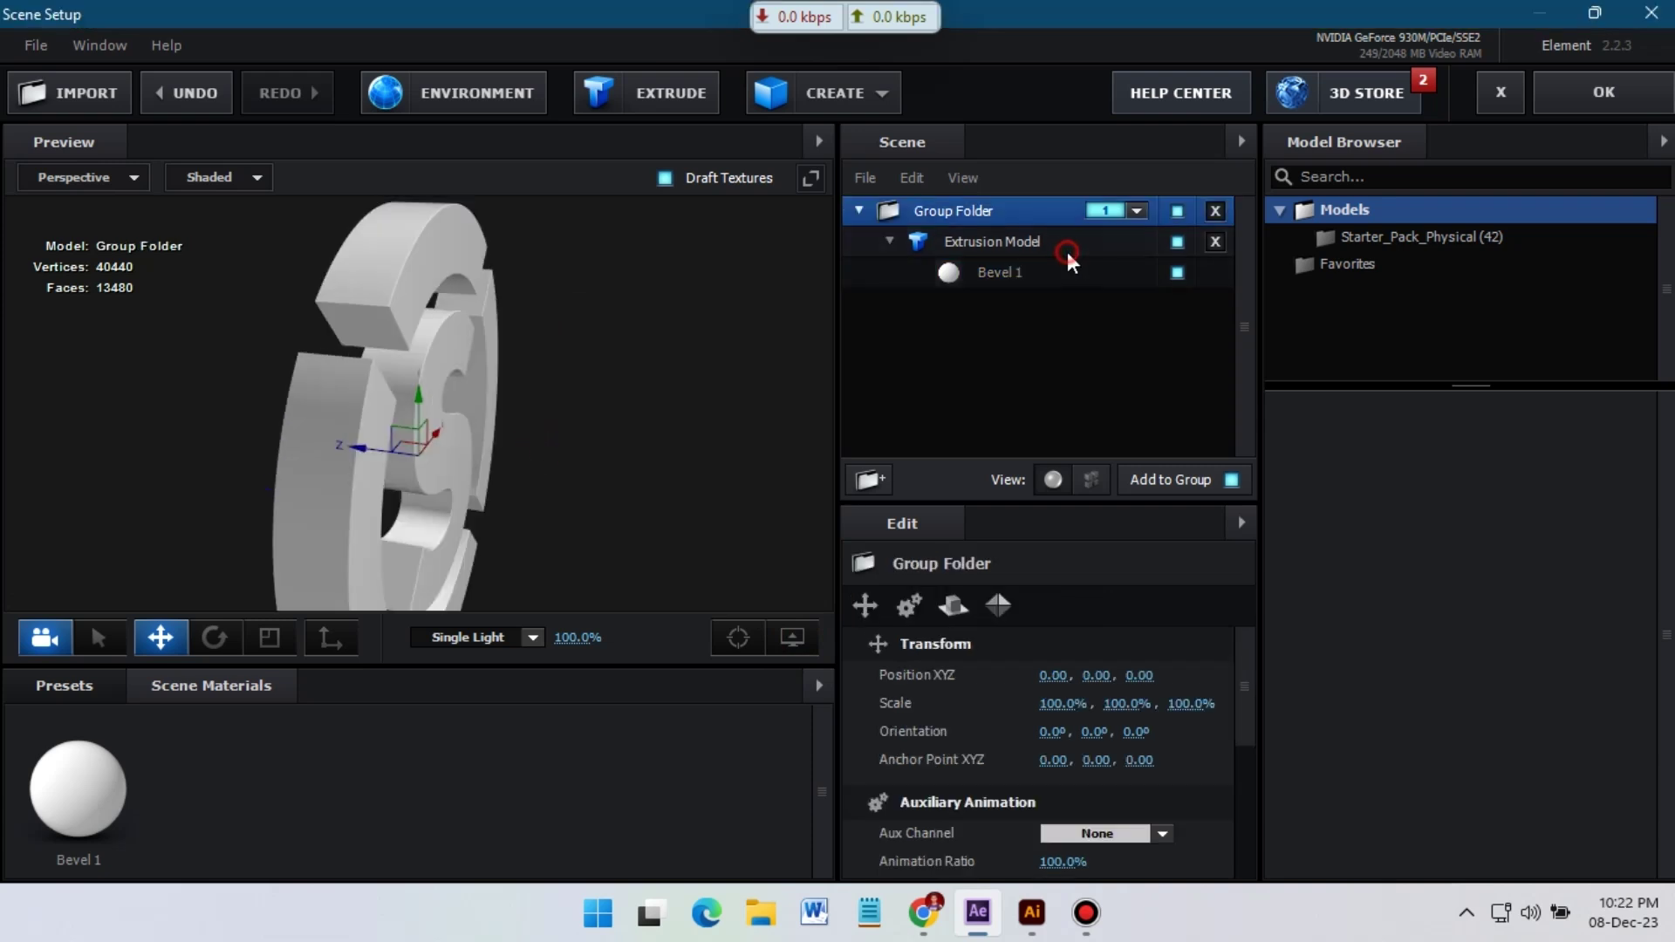
Set the Bevel Copies of the extrusion model to 3.
click(1067, 252)
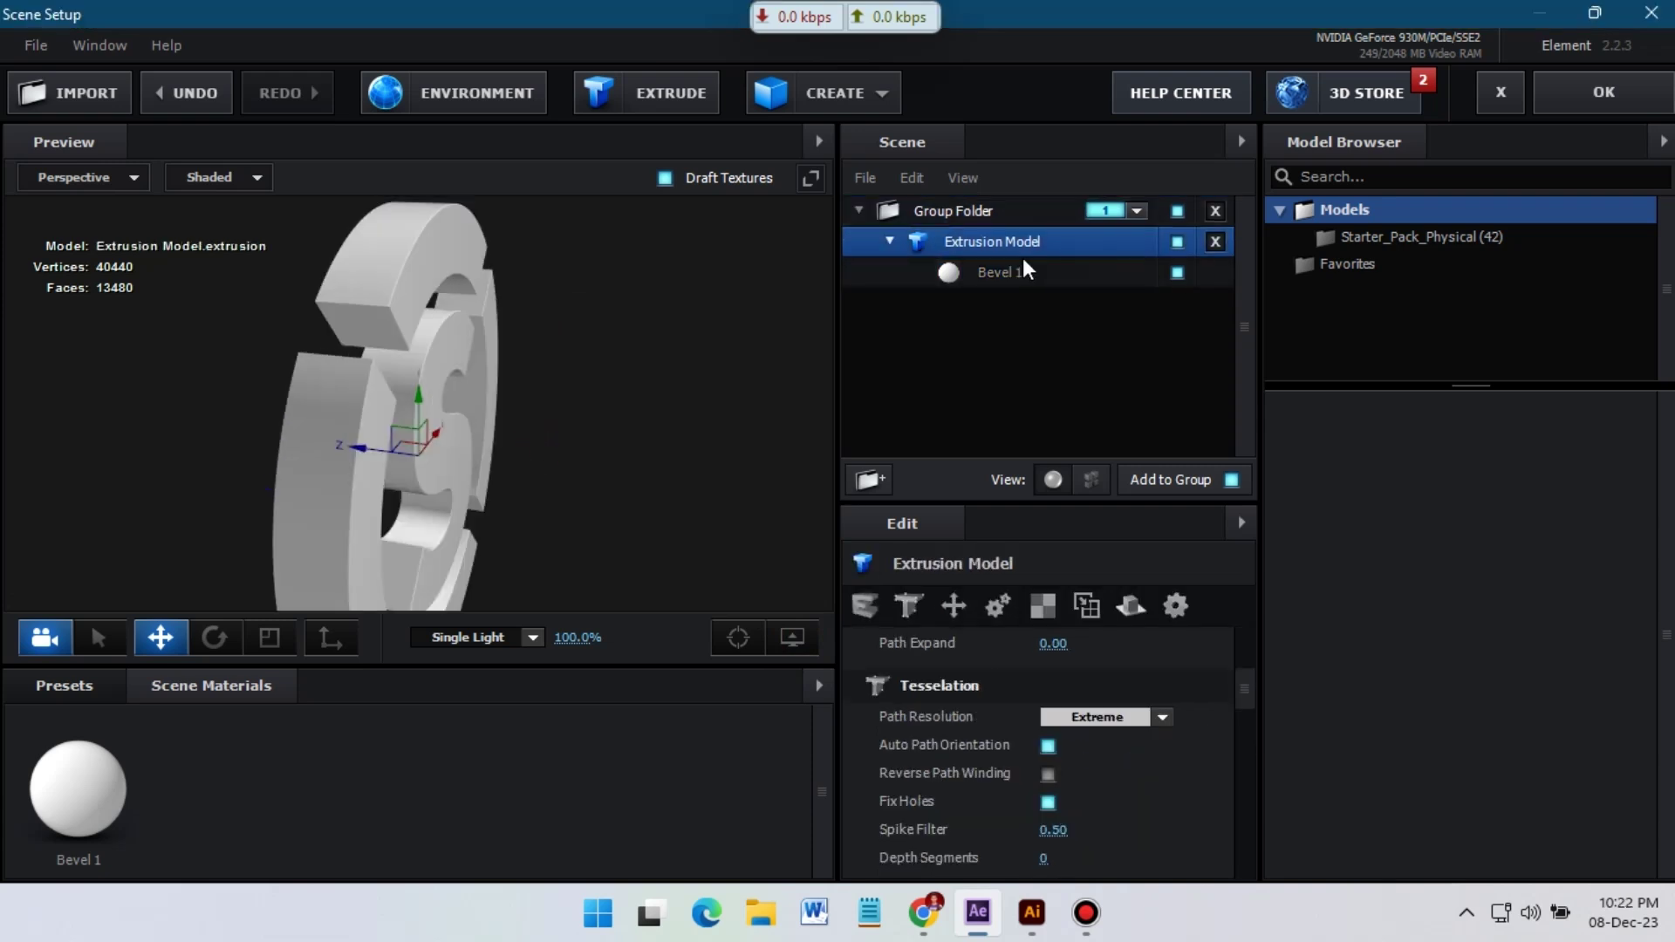
scroll(1012, 534, up, 3)
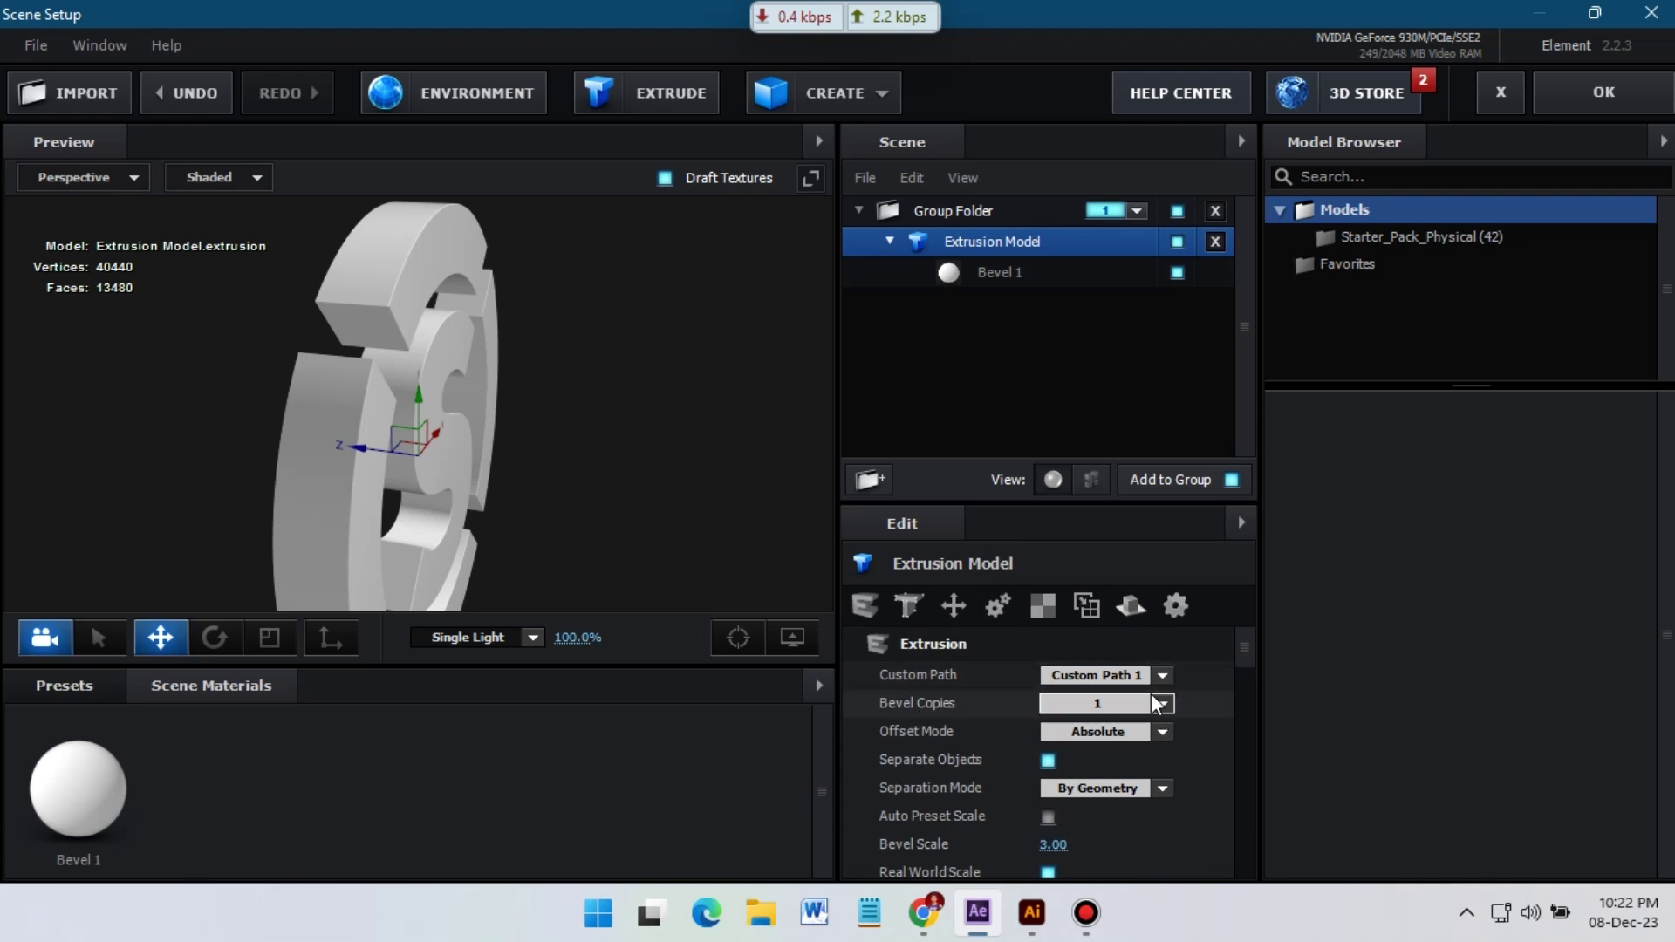
click(1162, 707)
click(1102, 785)
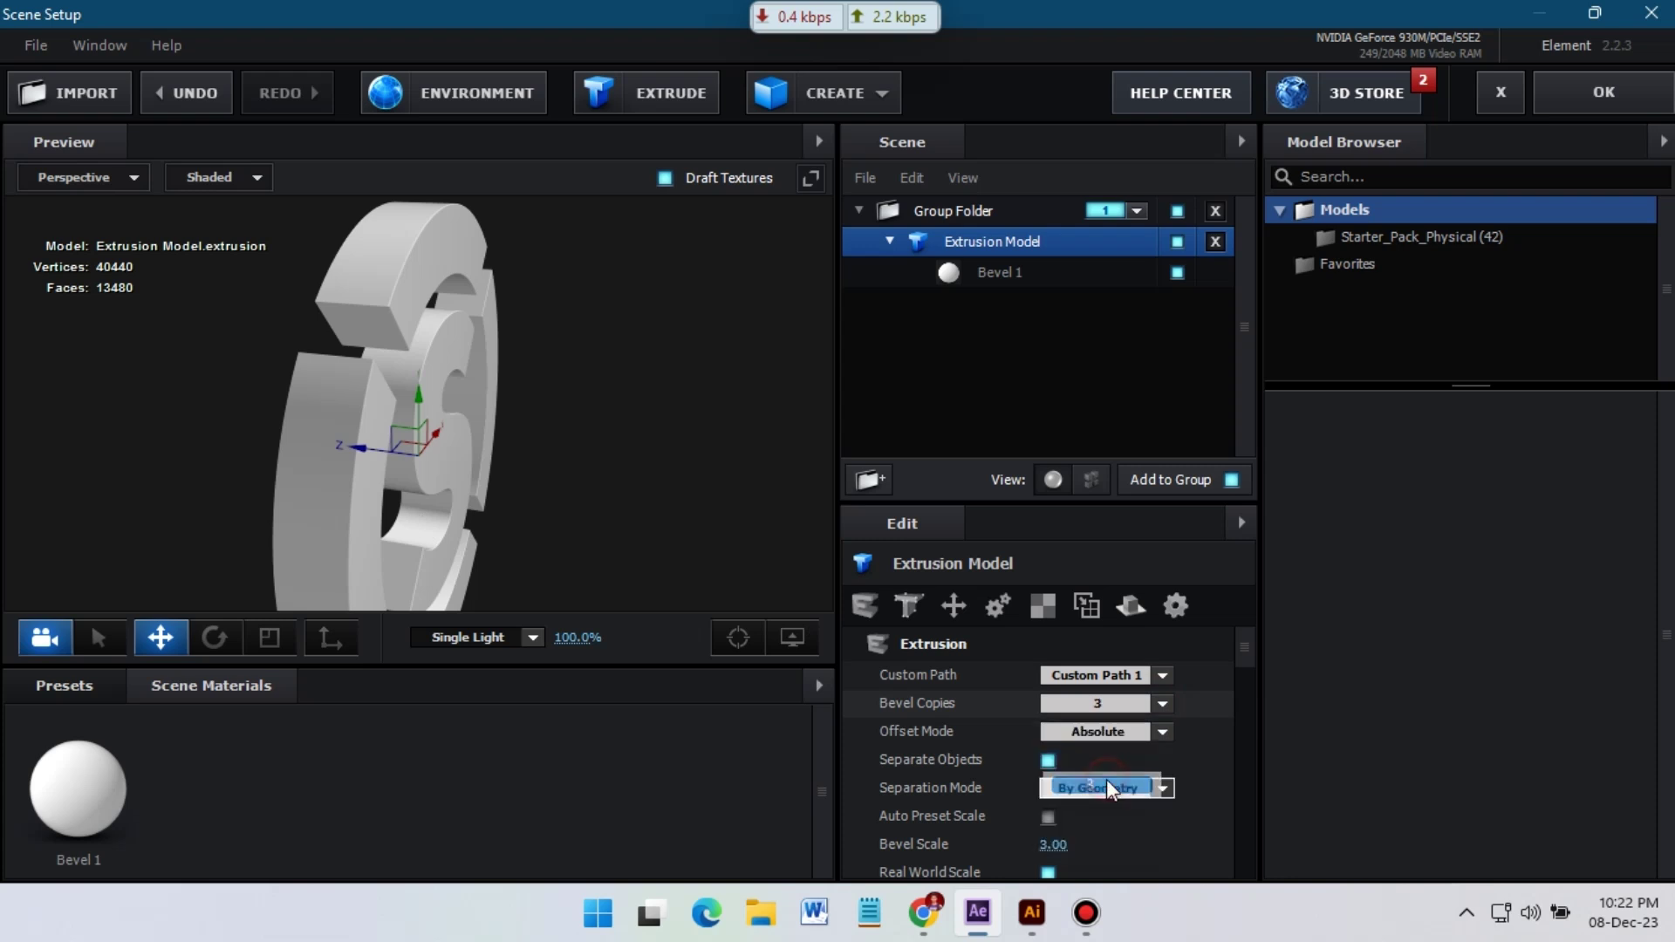
Adjust the Expand Edges value of Bevel 2, trying 1 first and settling on 1.5.
click(1023, 312)
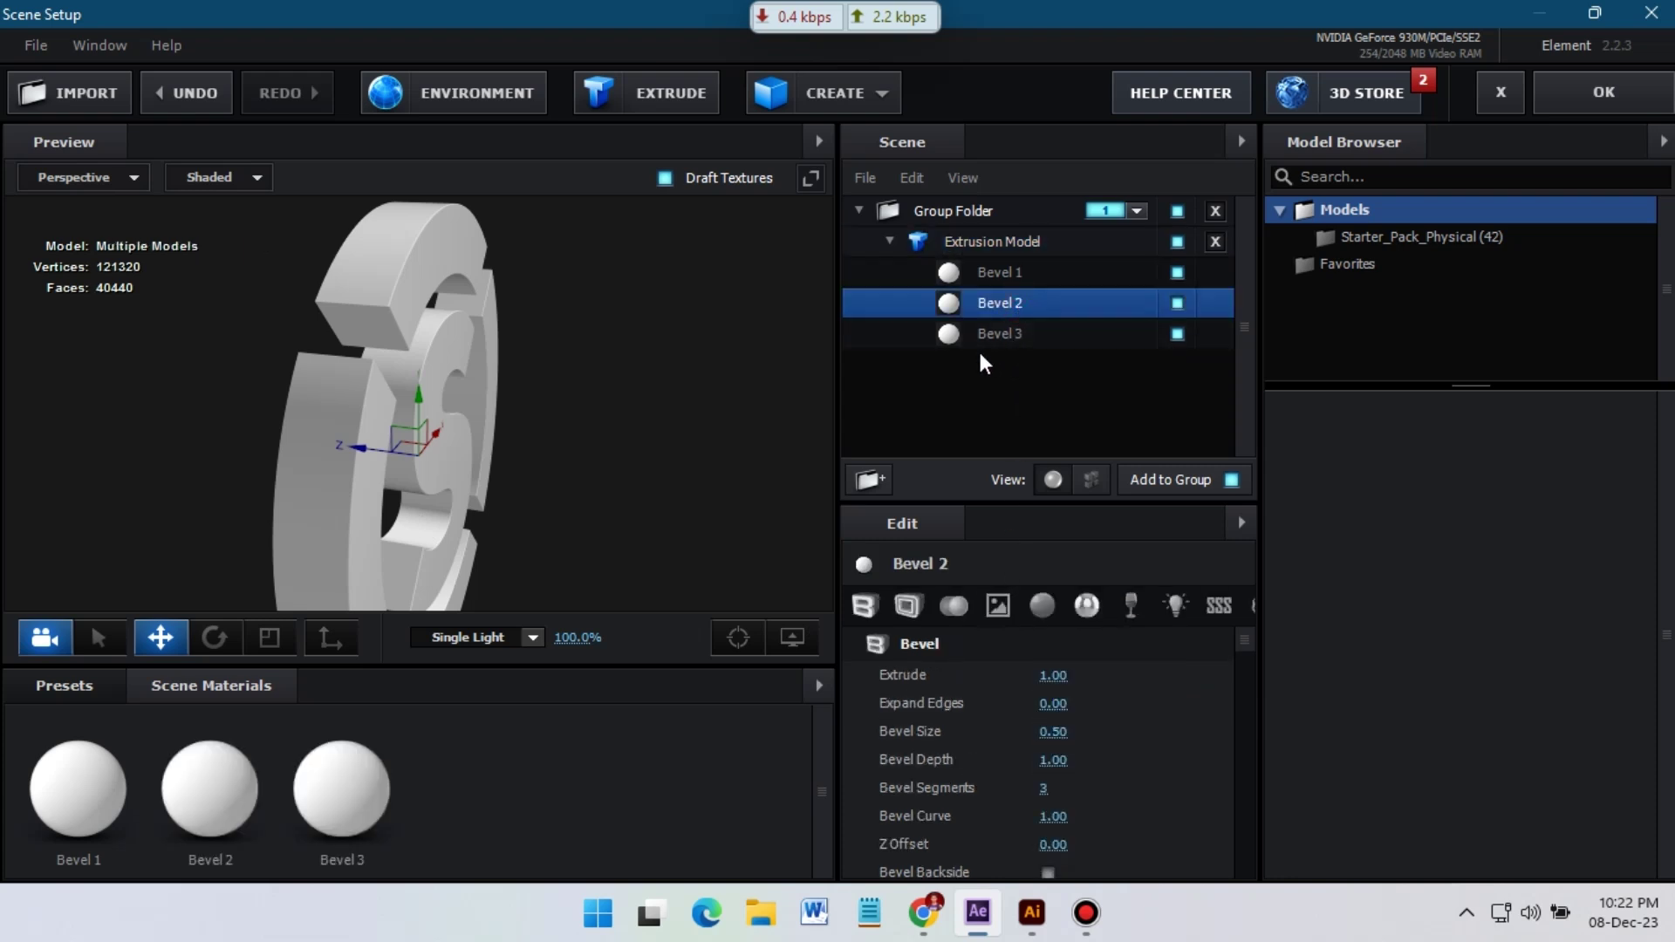
click(1026, 276)
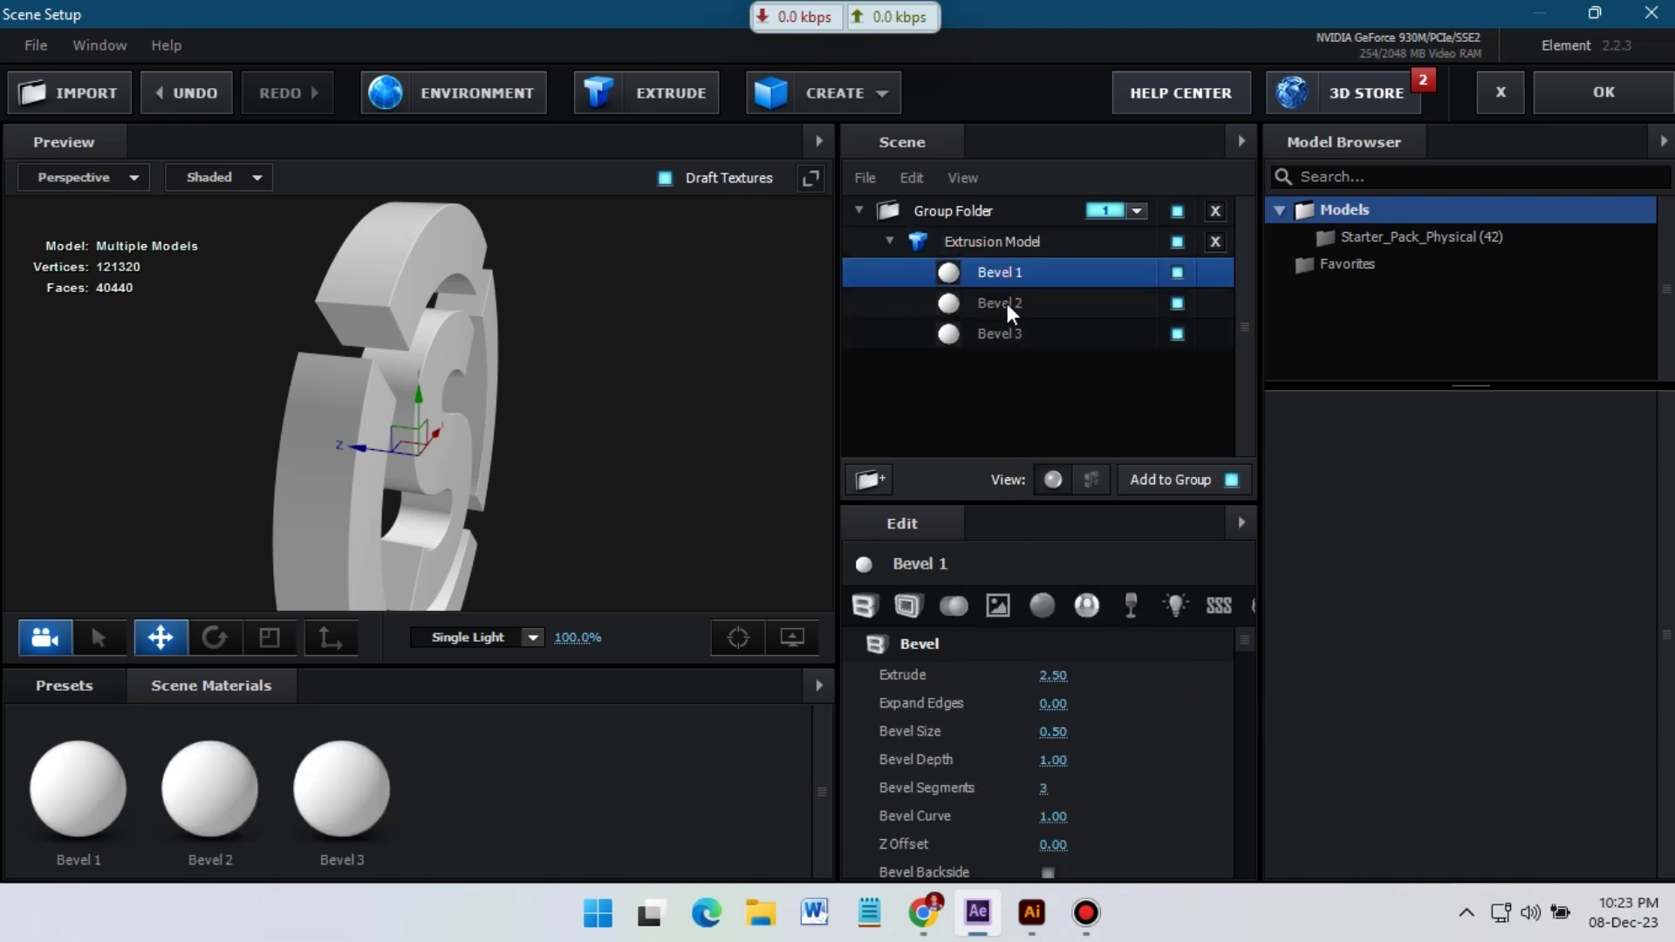
click(1011, 313)
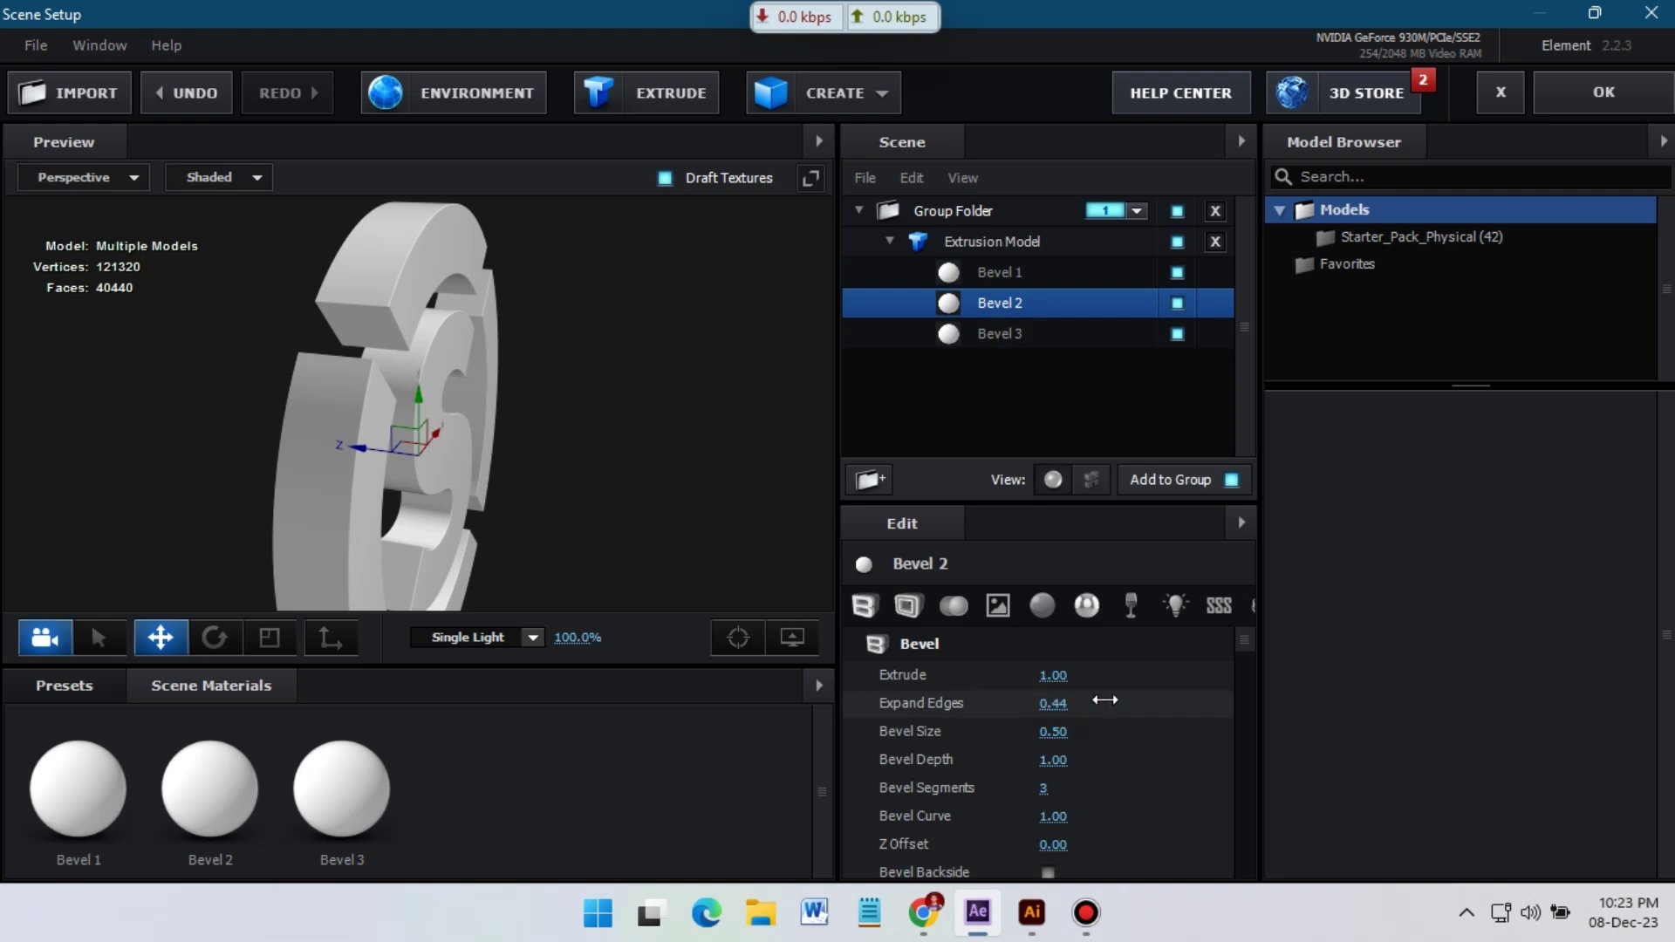
drag(1134, 700, 1135, 699)
drag(614, 486, 670, 481)
scroll(670, 481, up, 3)
click(1064, 706)
key(Return)
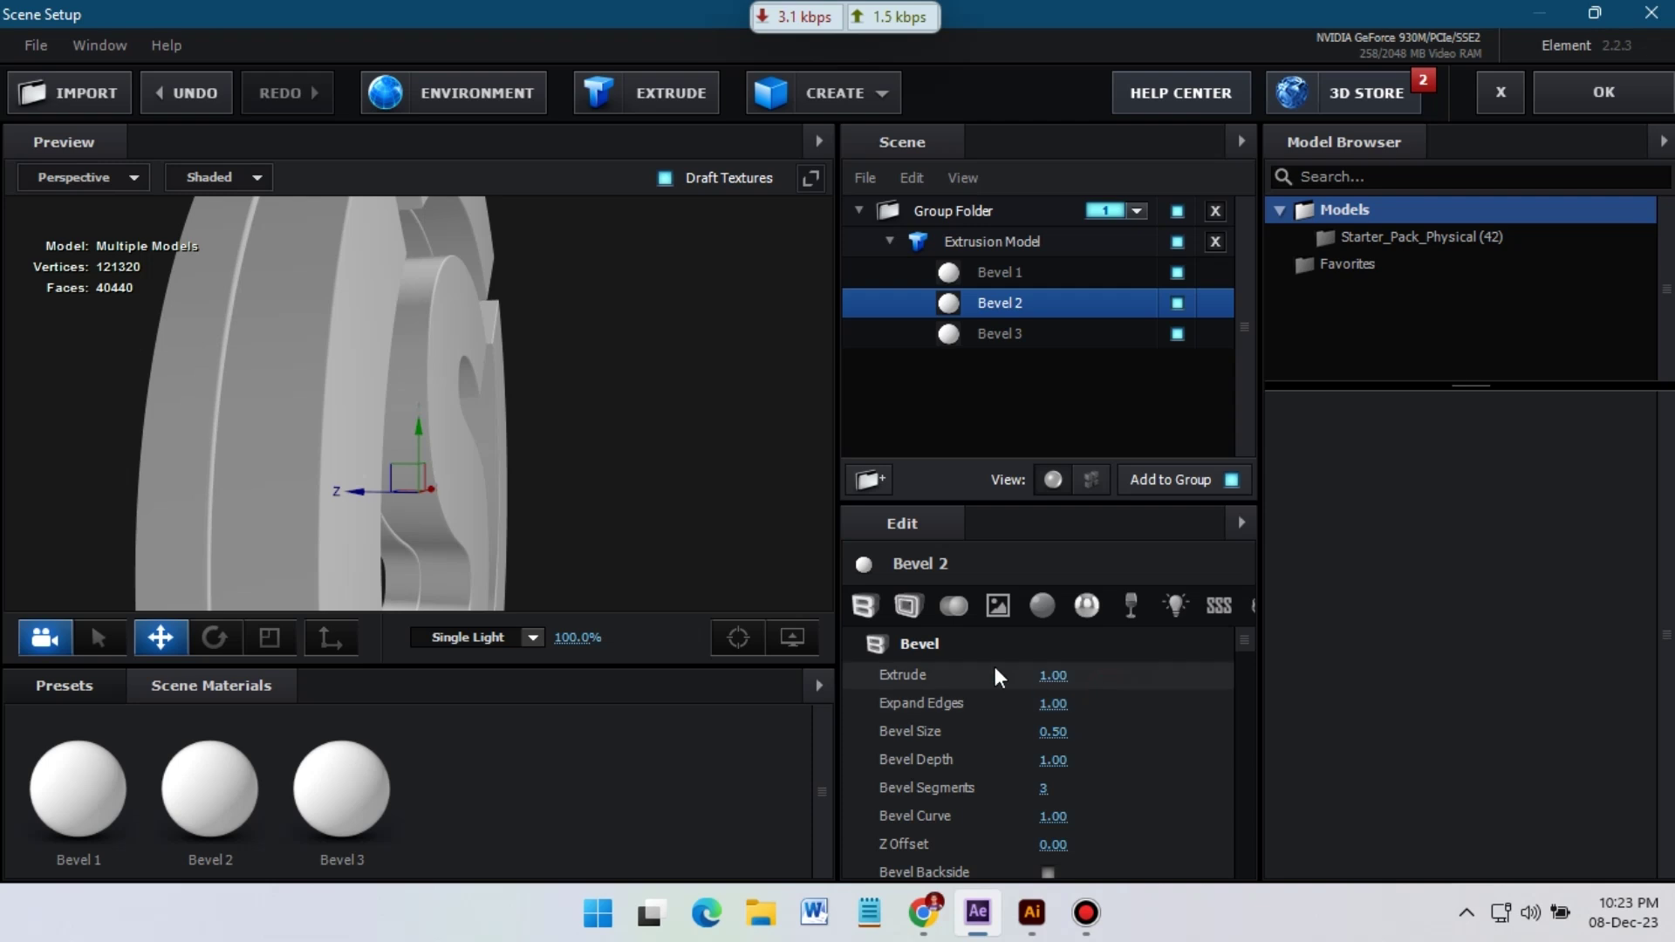
click(1064, 704)
text(1.5)
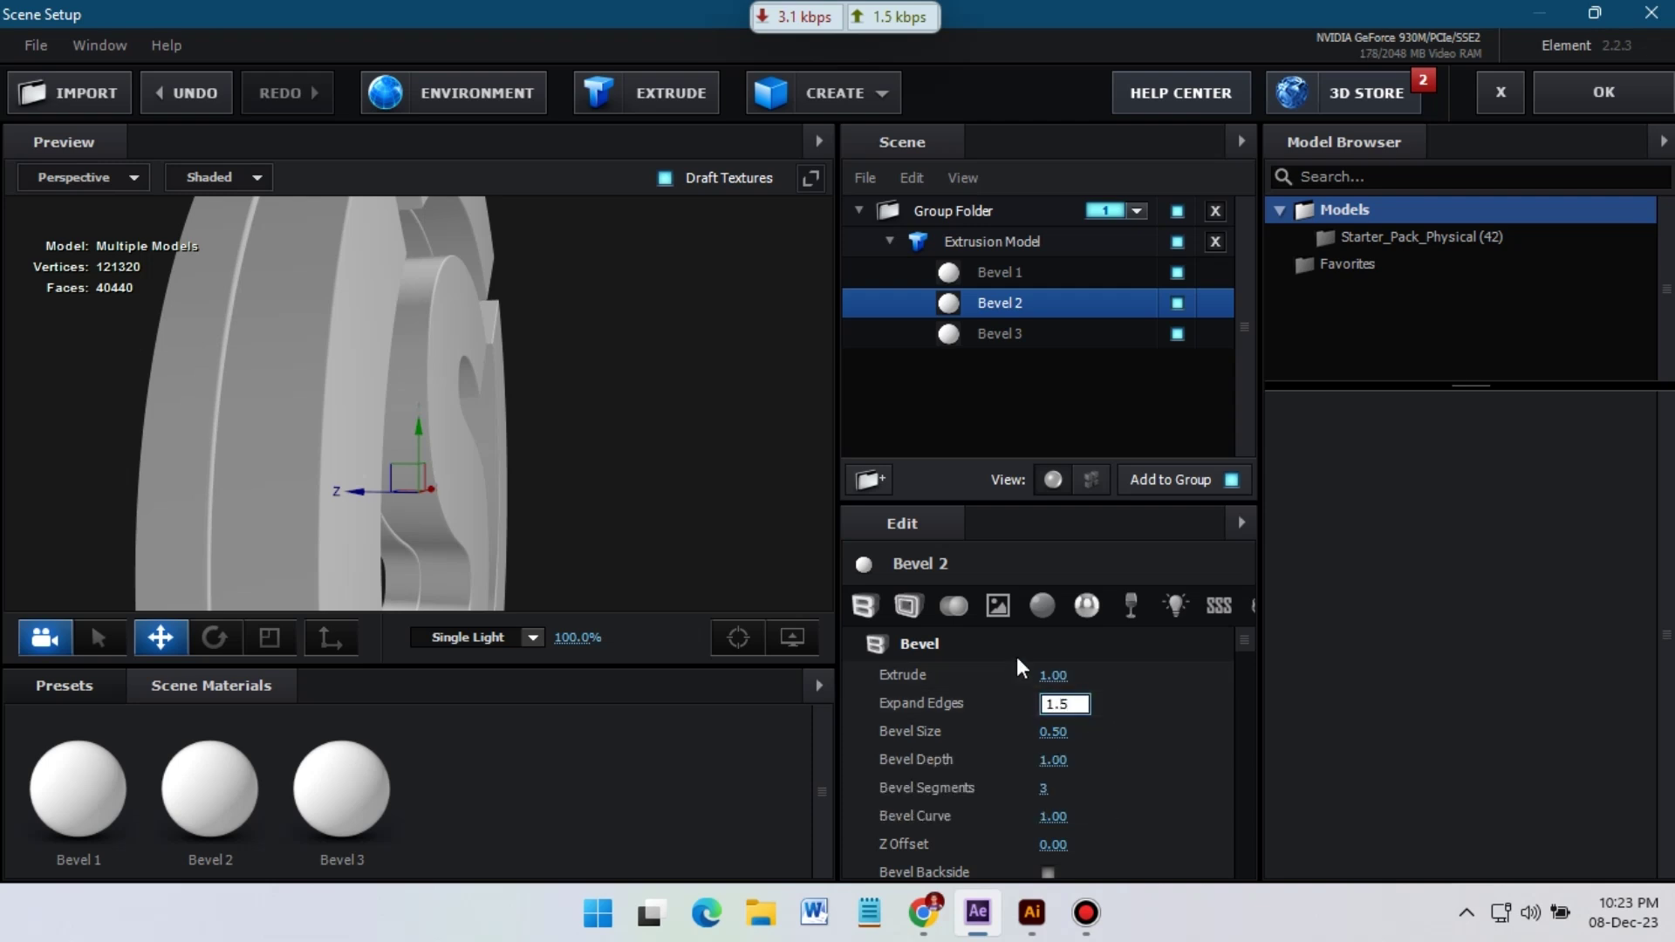
key(Return)
Set the Expand Edges value of Bevel 3 to 1.5.
click(1000, 333)
click(1063, 703)
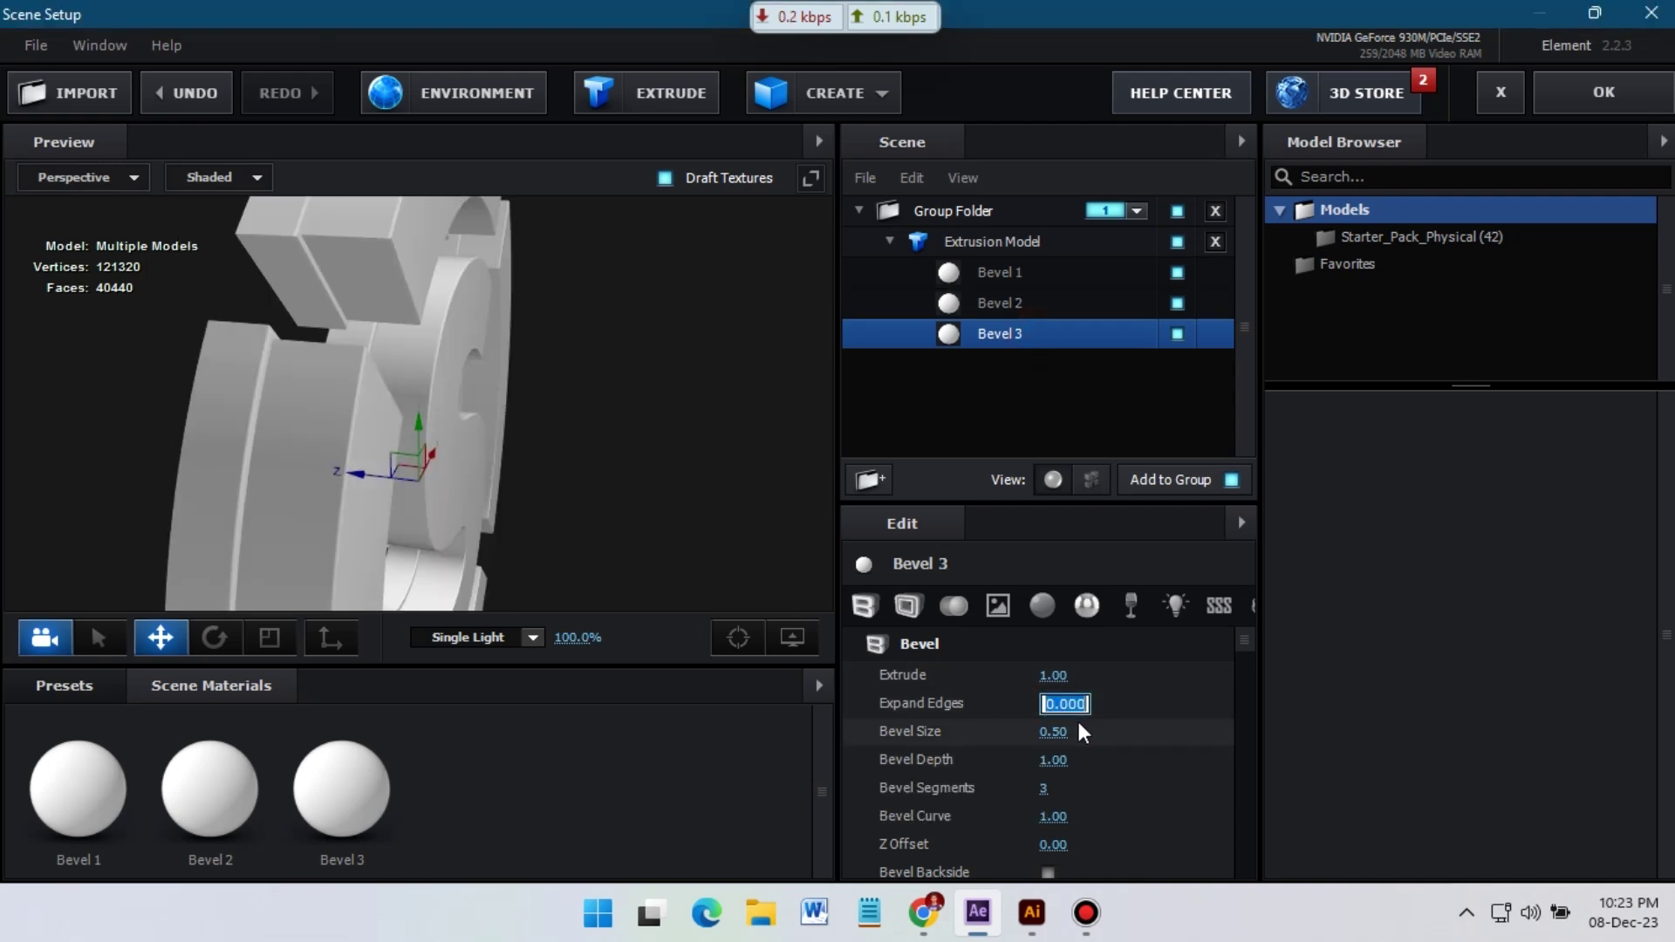
text(1.5)
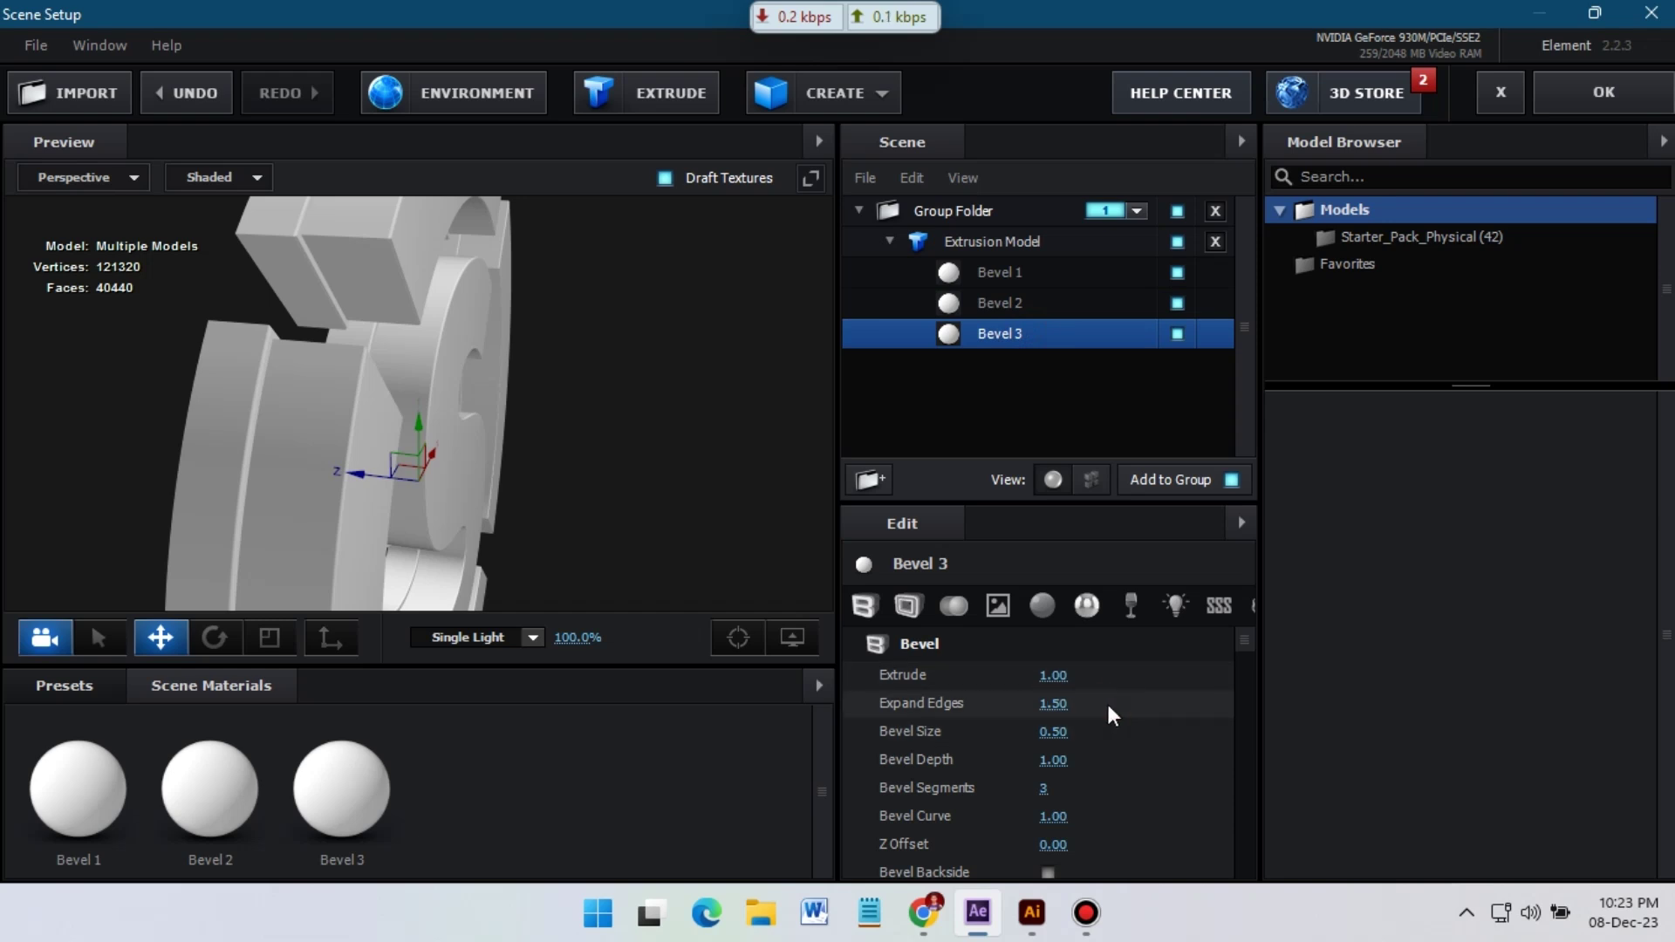
Set the Z Offset of Bevel 3 to 1.50 and turn on its Bevel Backside option.
scroll(1106, 710, down, 1)
drag(1085, 757, 1211, 736)
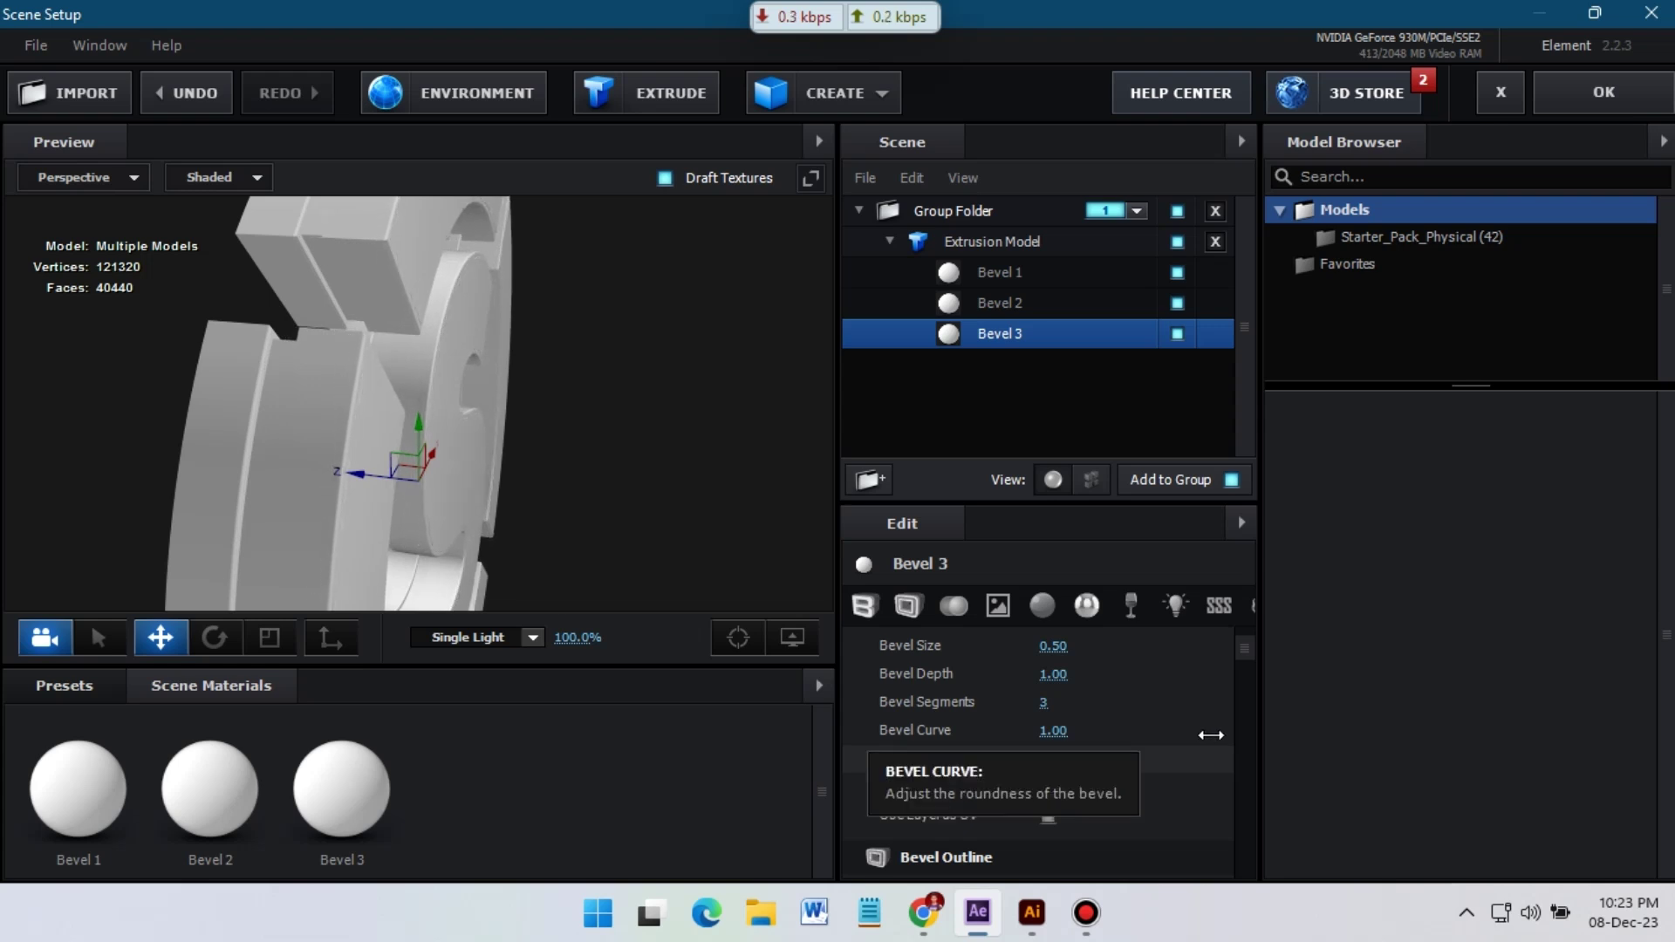
mouse_move(672, 394)
mouse_down()
mouse_move(563, 416)
mouse_move(695, 403)
mouse_up()
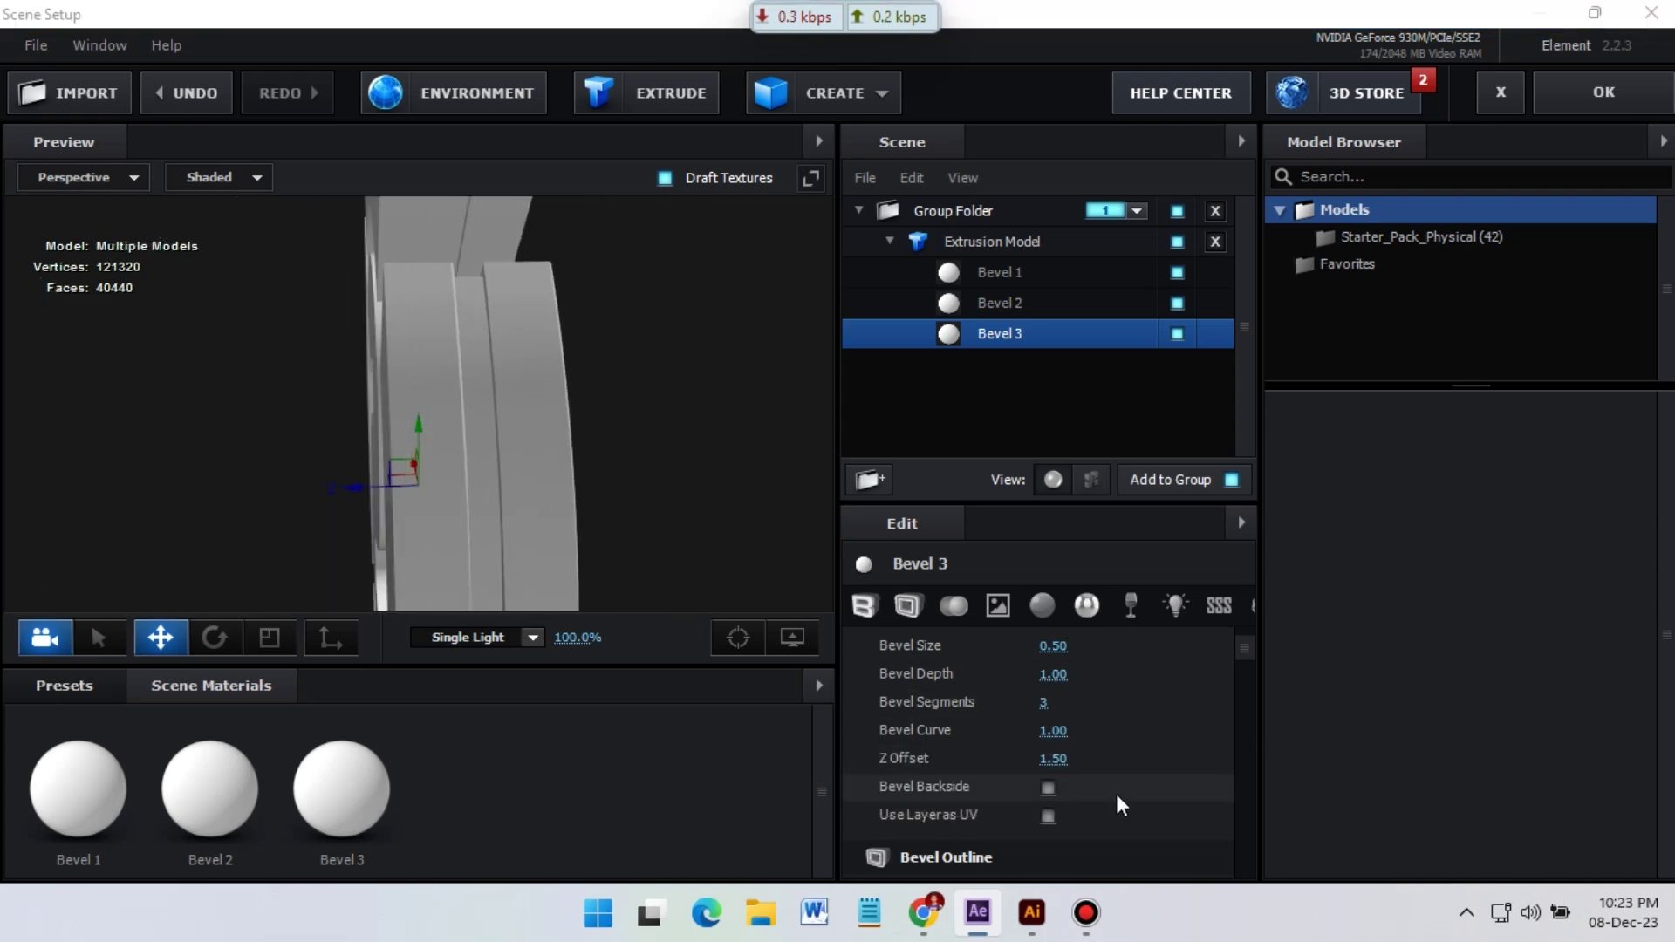
click(1048, 788)
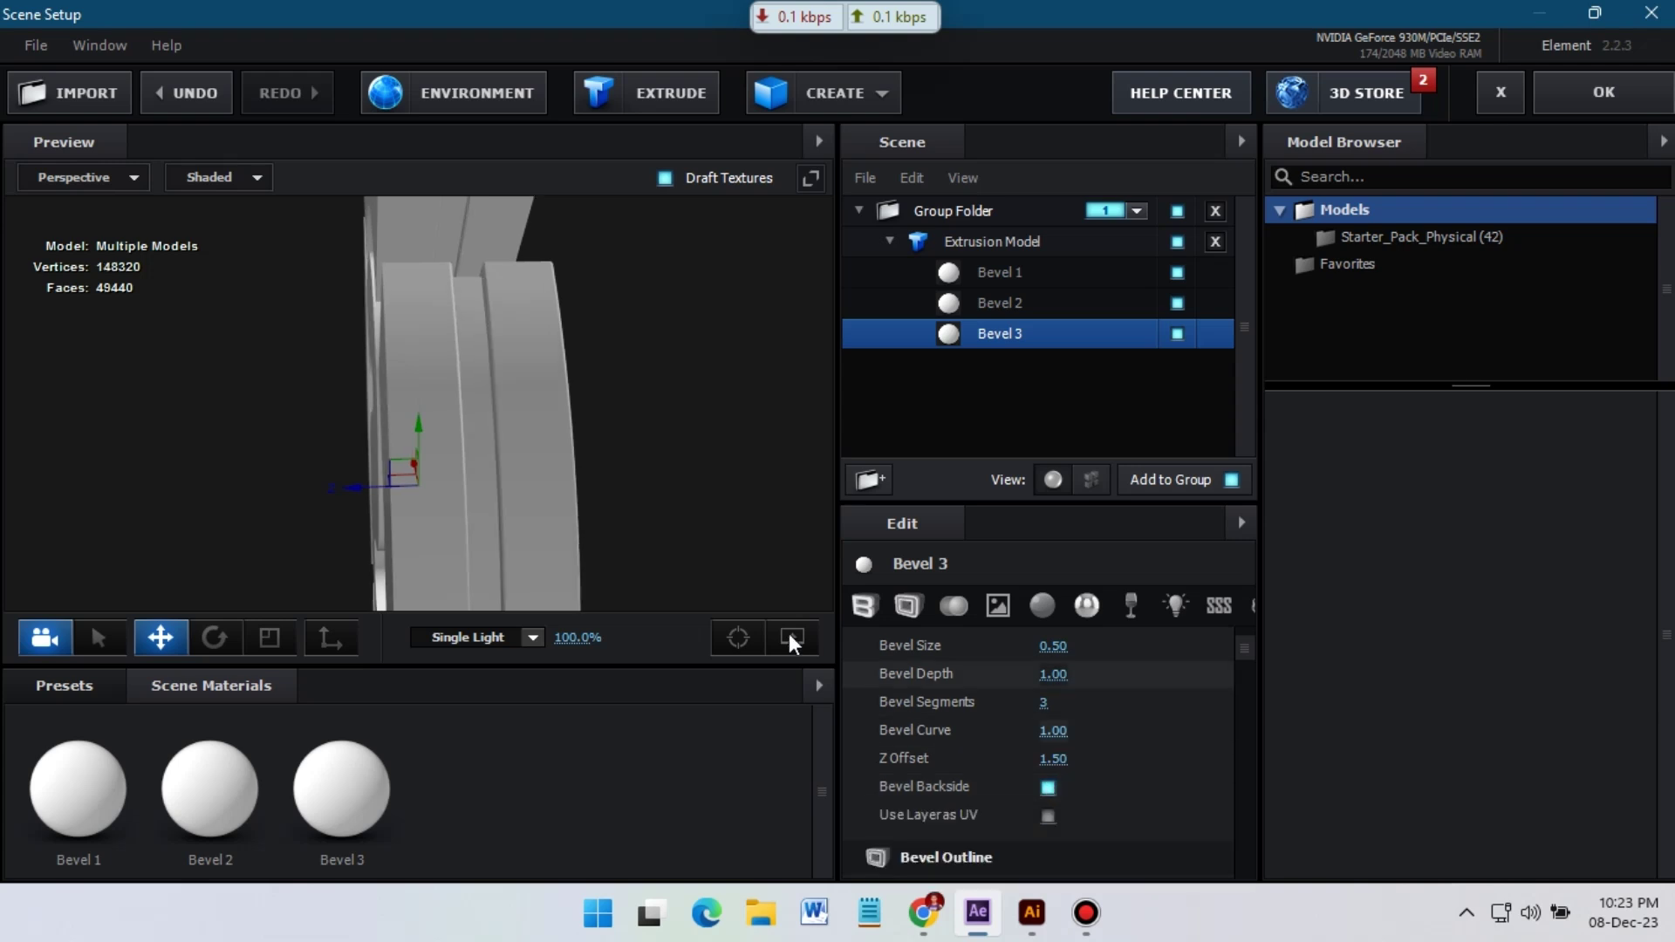
Reduce the Extrude value of Bevel 2 to 0.50 and shift its Z Offset to -0.06.
drag(630, 486, 626, 494)
scroll(1083, 720, up, 2)
click(1016, 305)
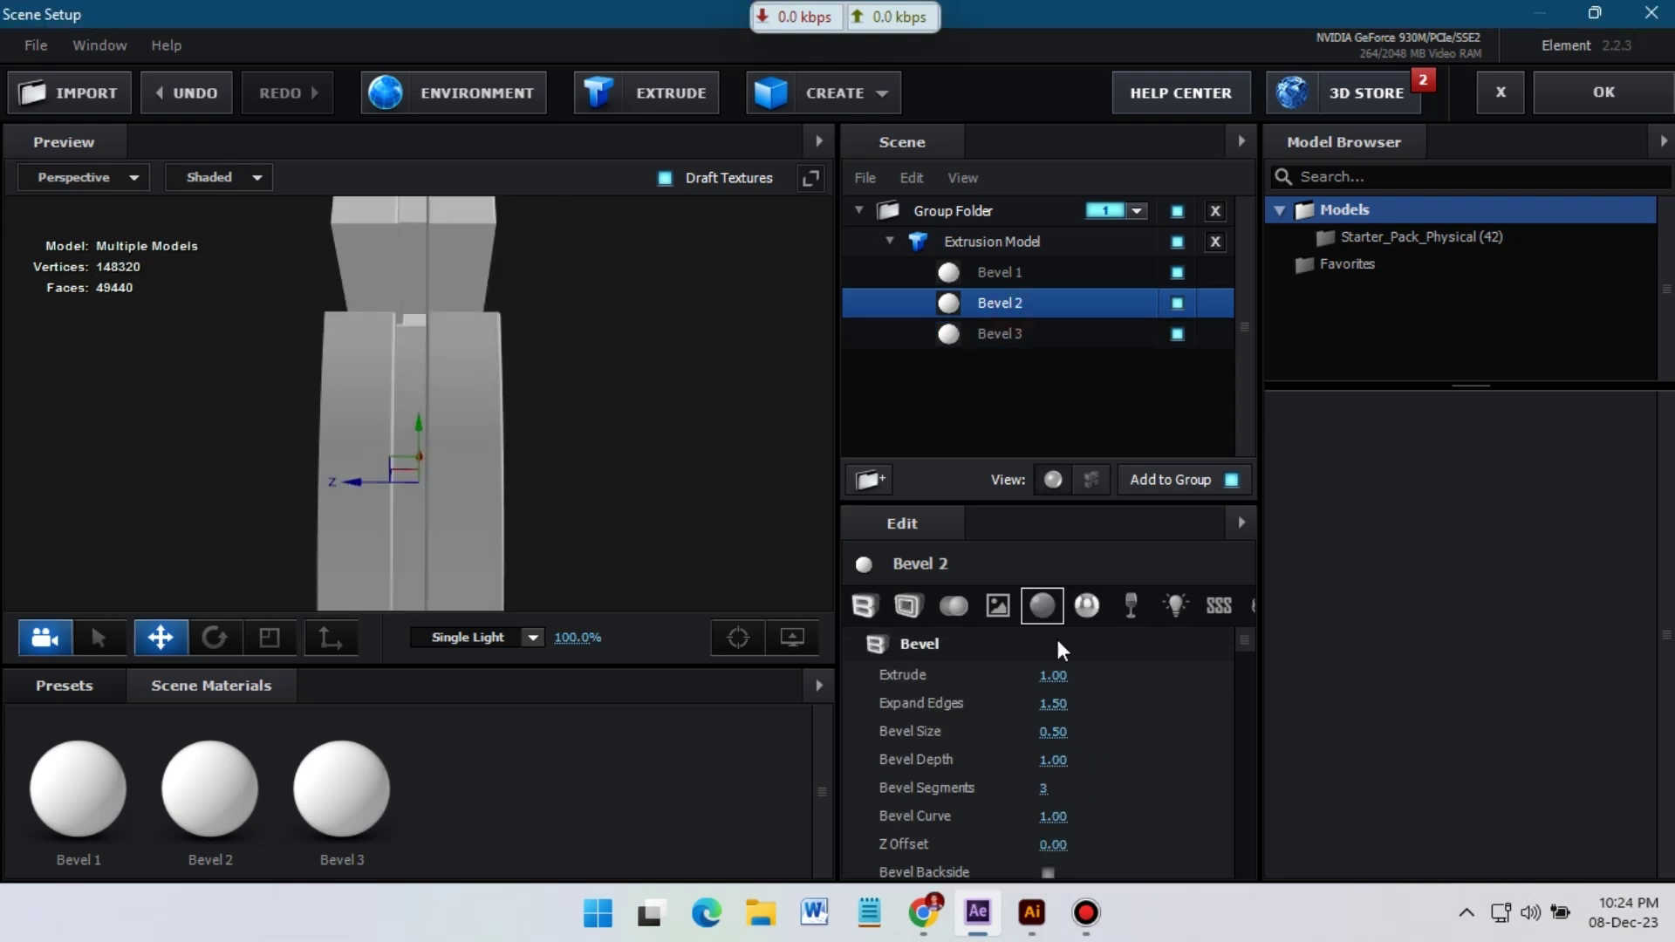
drag(1050, 674, 1032, 672)
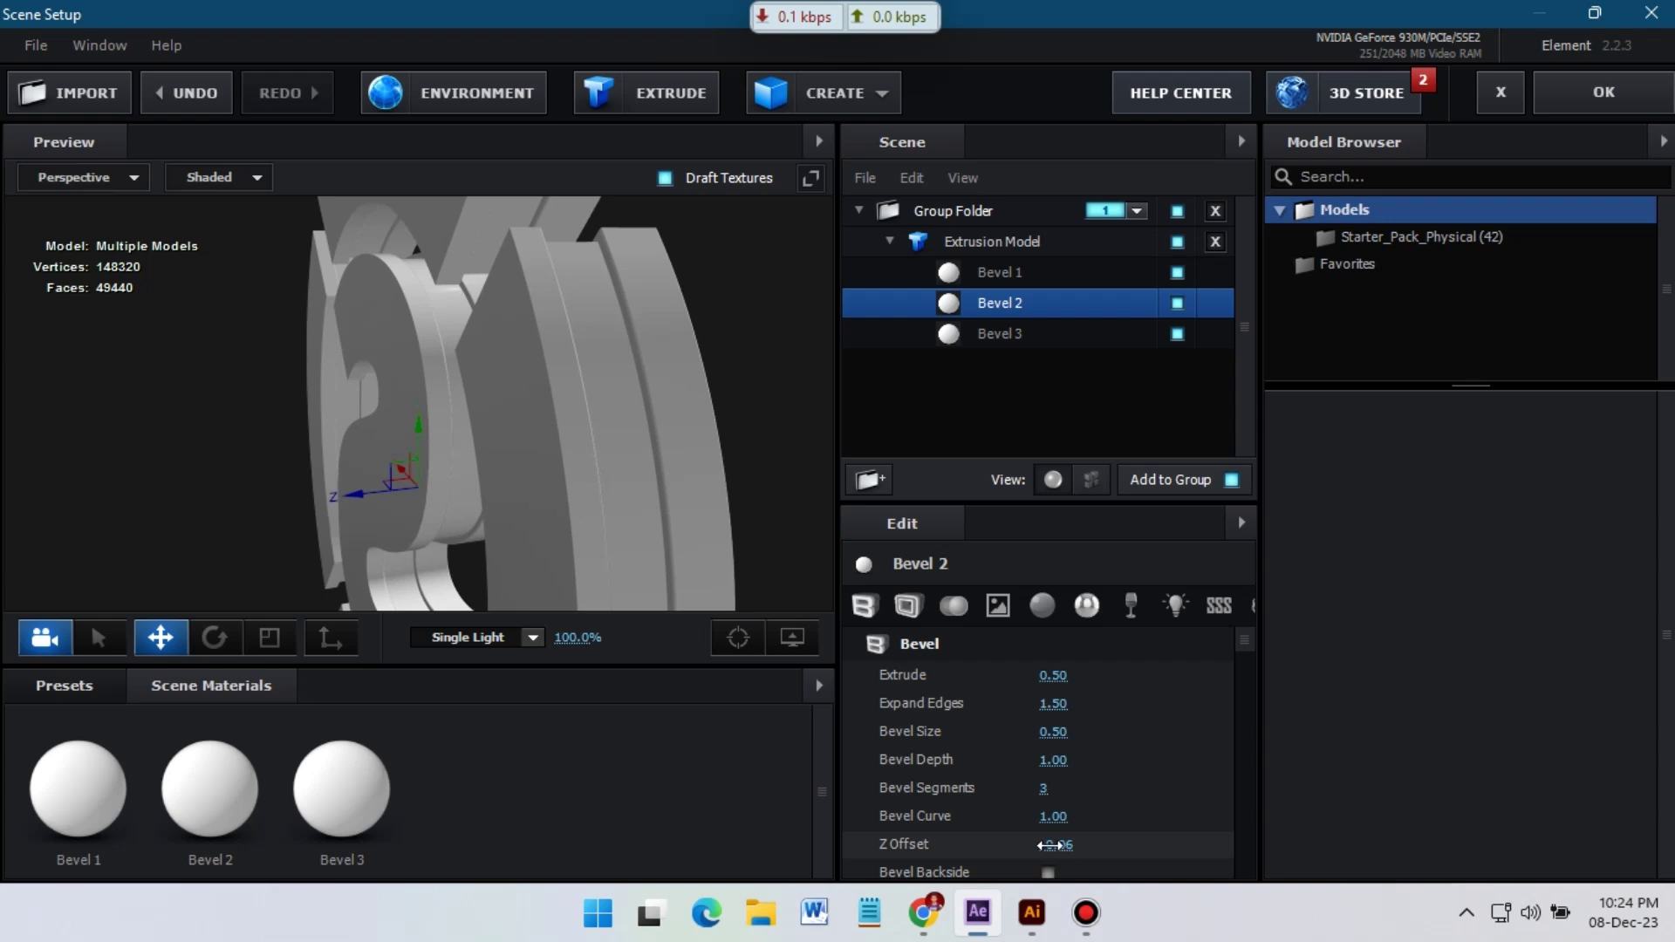
Enable the Bevel Outline of Bevel 2 and adjust its Outline Width, trying 1.5 first and settling on 3.
click(908, 611)
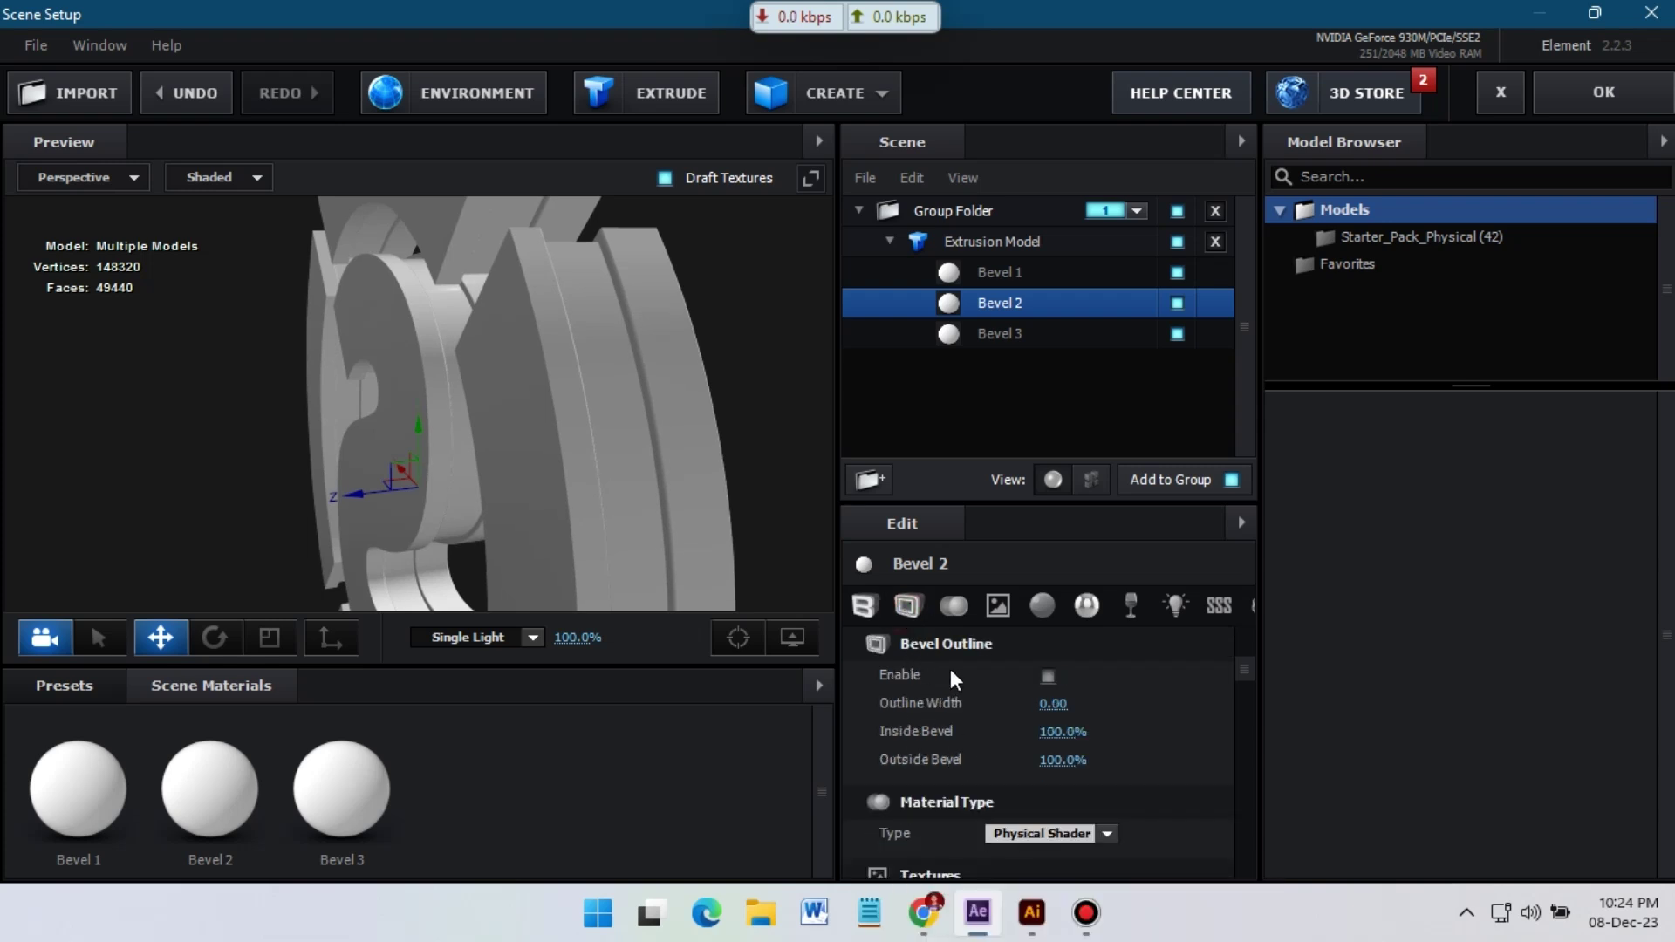
click(1048, 677)
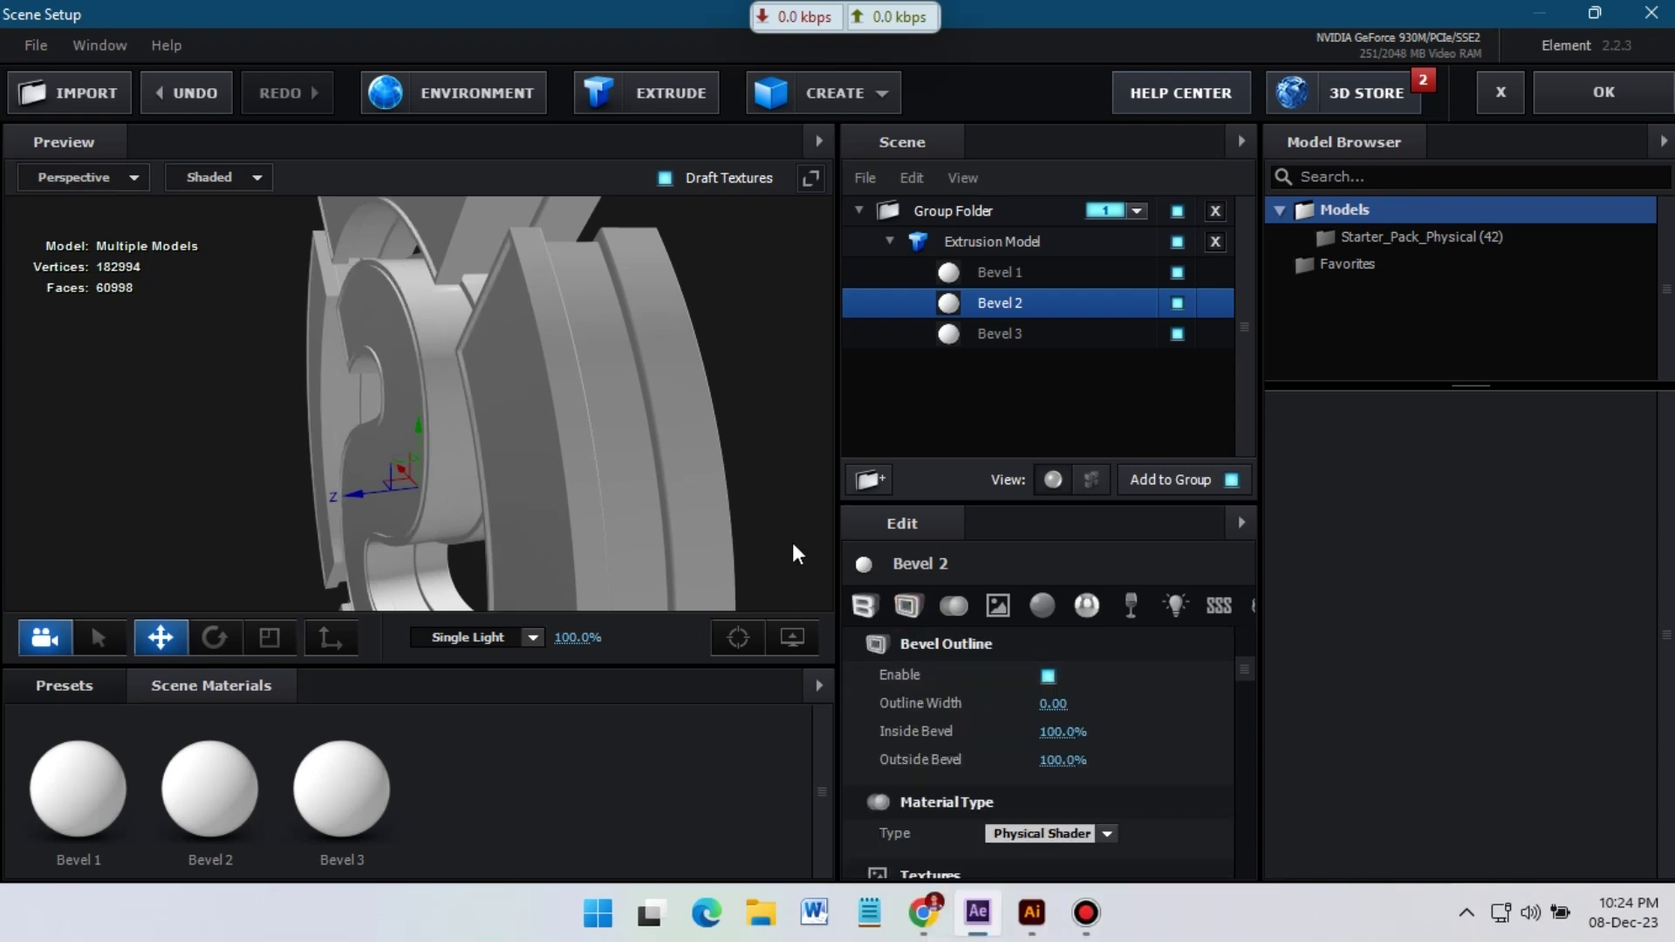
drag(1051, 709, 1165, 695)
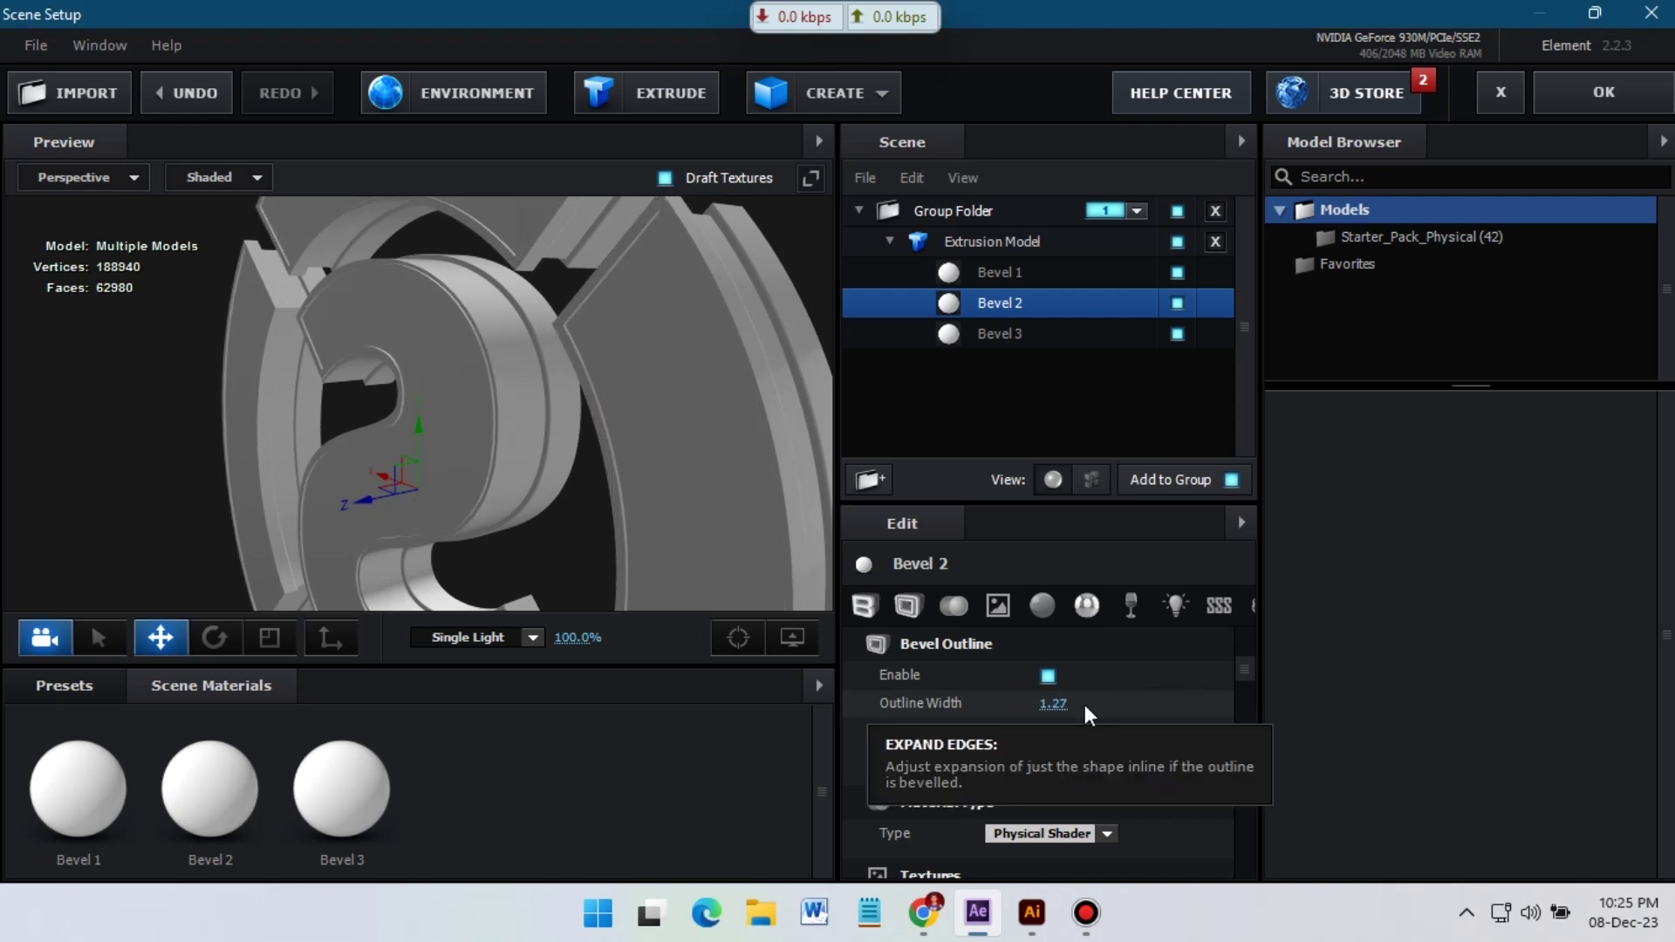
click(1055, 705)
text(1.5)
key(Return)
drag(753, 450, 738, 443)
click(1059, 705)
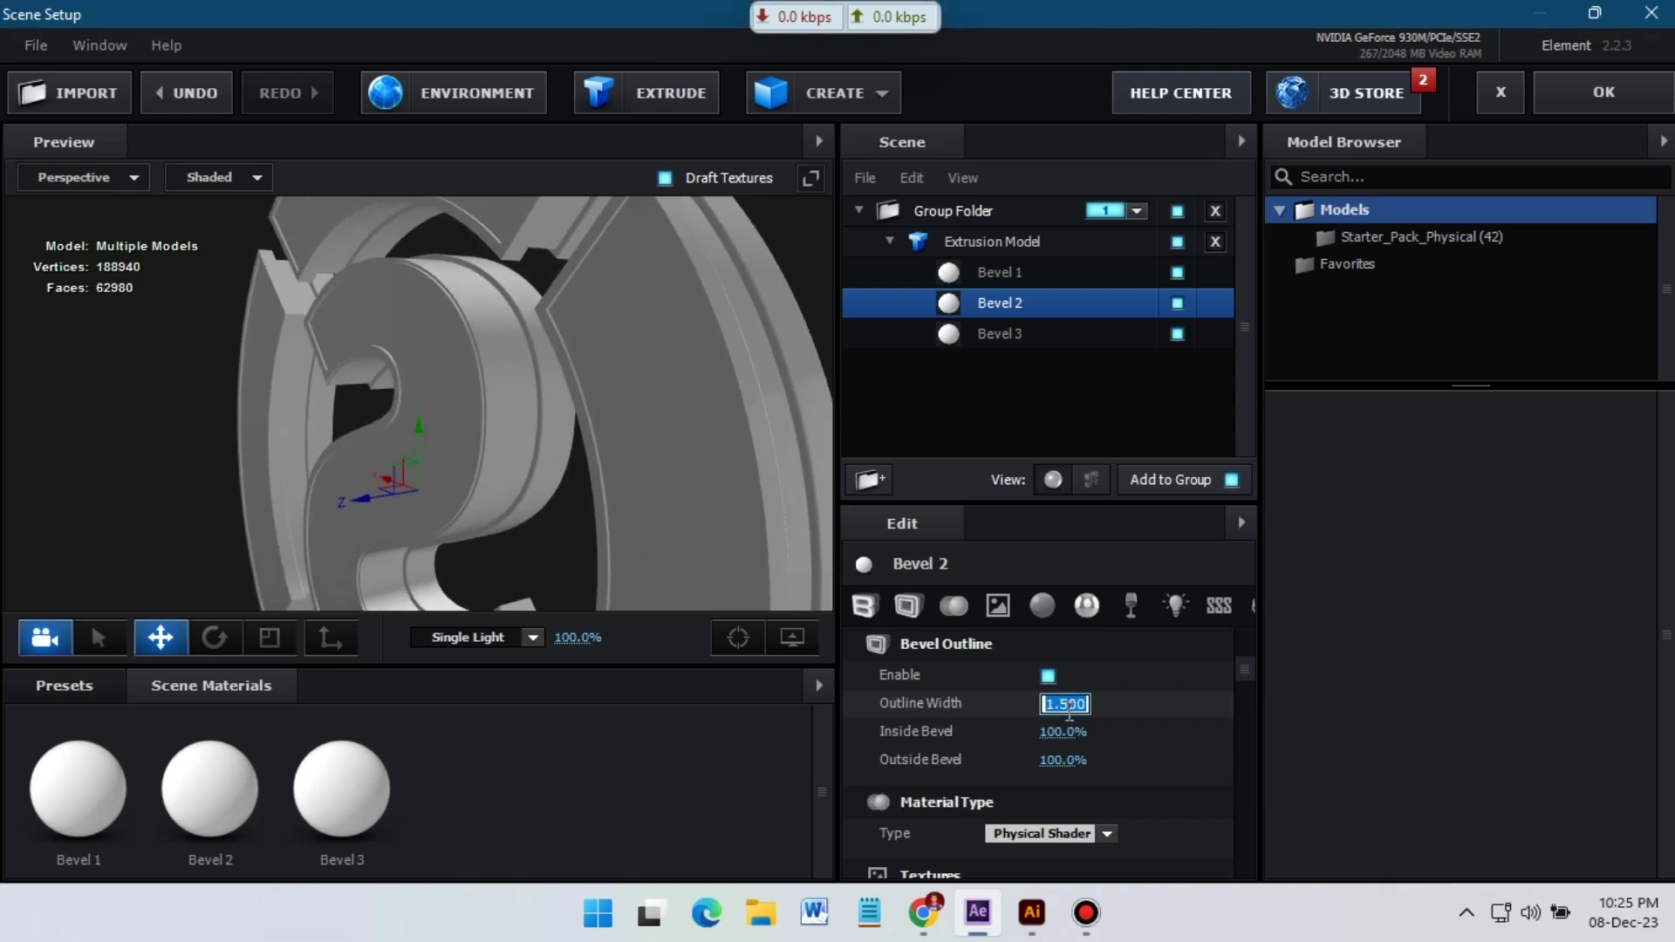
text(3)
key(Return)
Set the Expand Edges value of Bevel 2 to 0.5.
drag(790, 534, 636, 494)
scroll(1103, 733, up, 5)
drag(1044, 705, 952, 704)
drag(583, 442, 701, 423)
click(1053, 703)
text(.5)
key(Return)
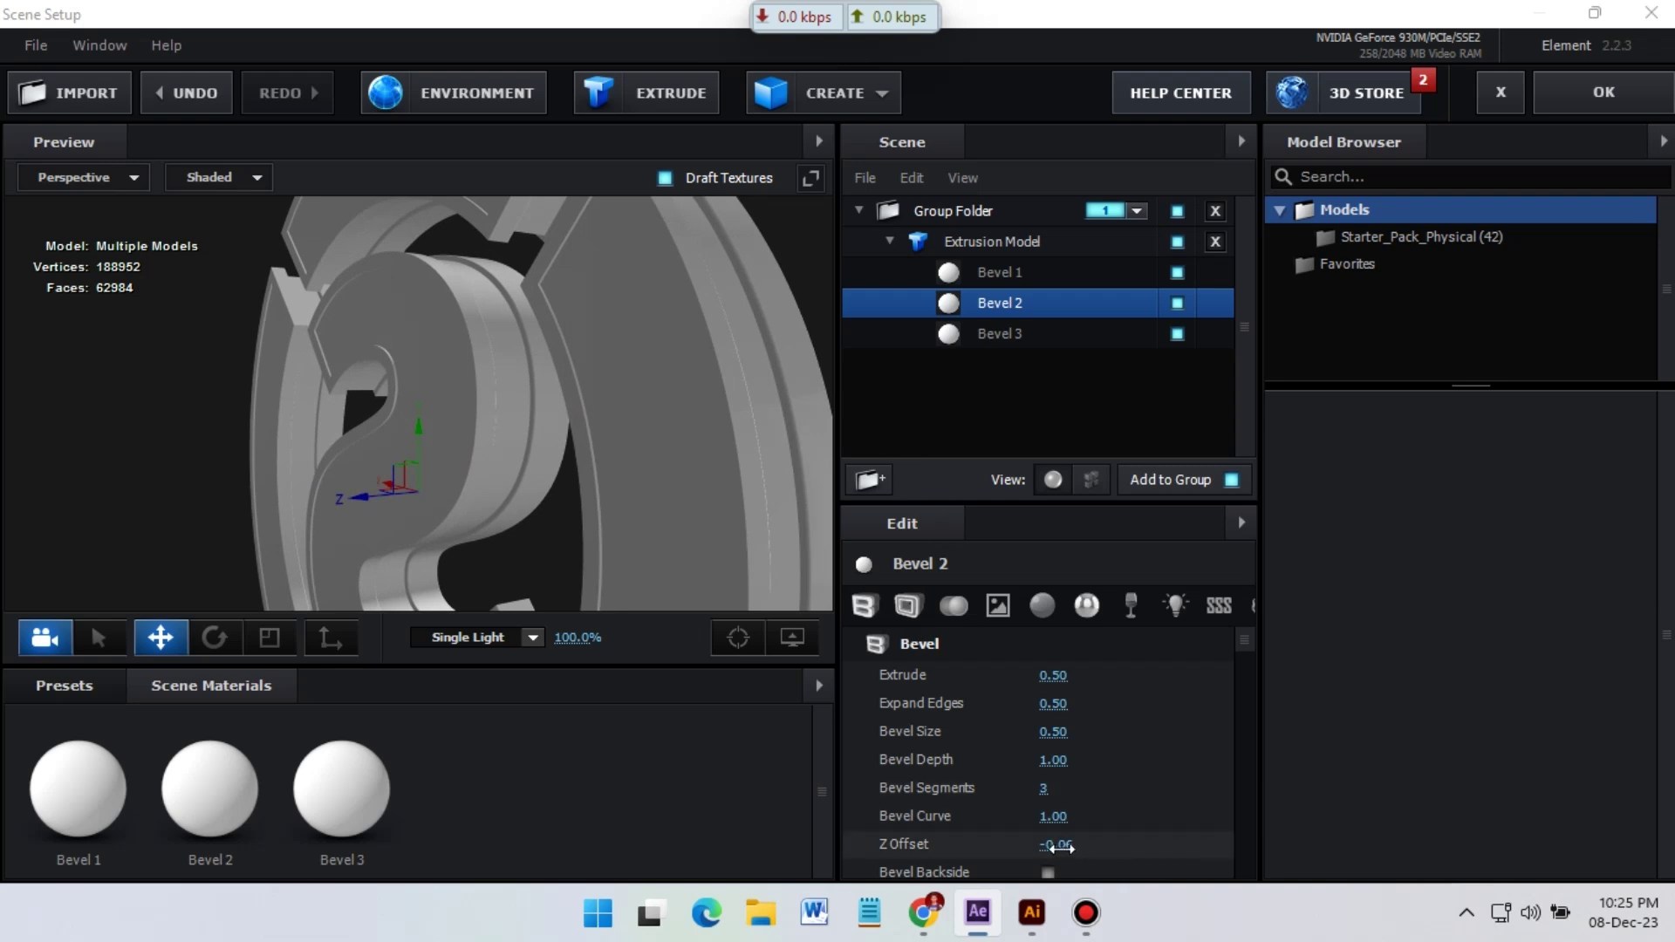
Set the Z Offset of Bevel 2 to -0.27 and check the logo from the side.
click(1056, 845)
text(.07)
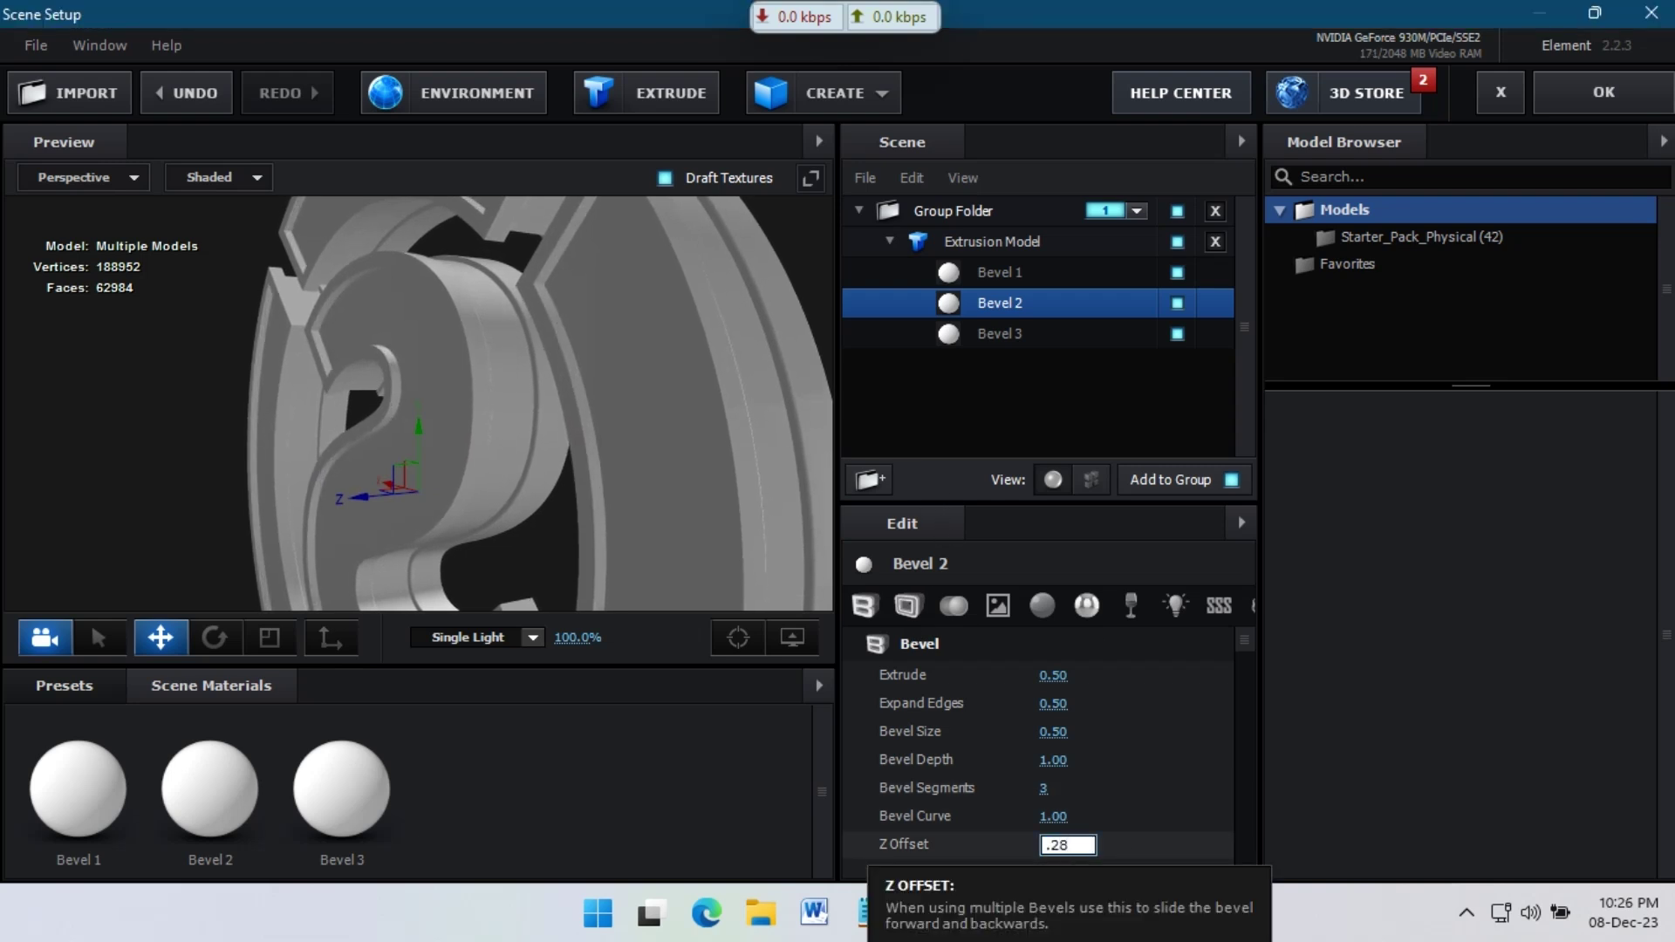
key(Return)
key(ctrl+z)
click(1058, 846)
text(.-27)
key(Return)
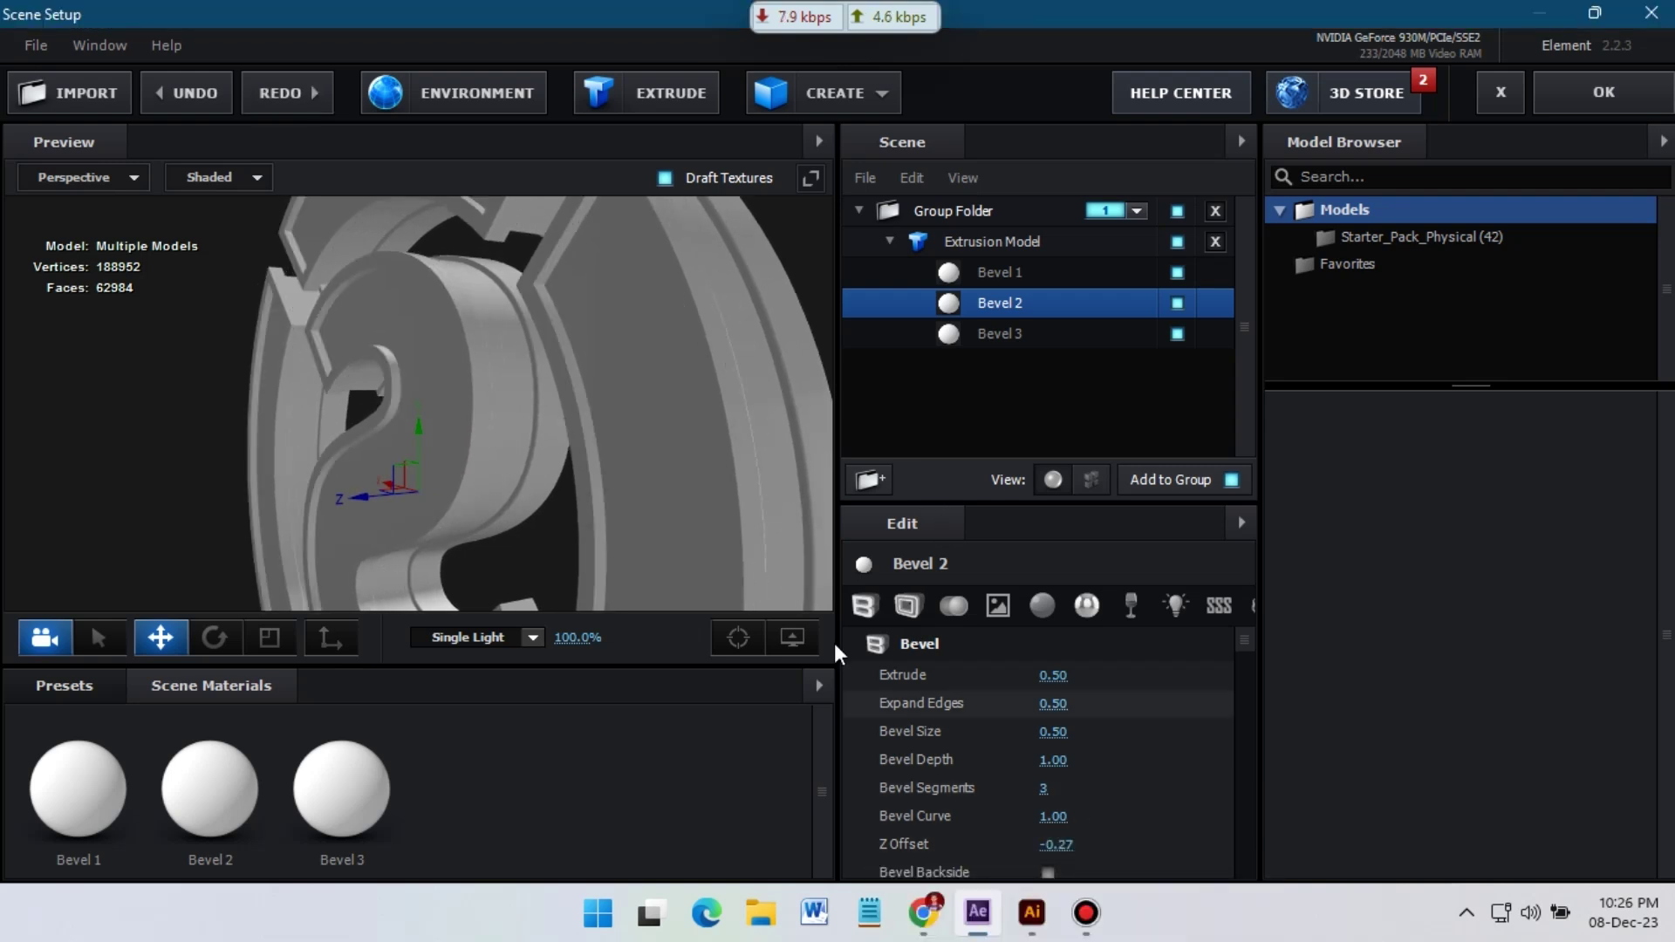
drag(729, 489, 662, 475)
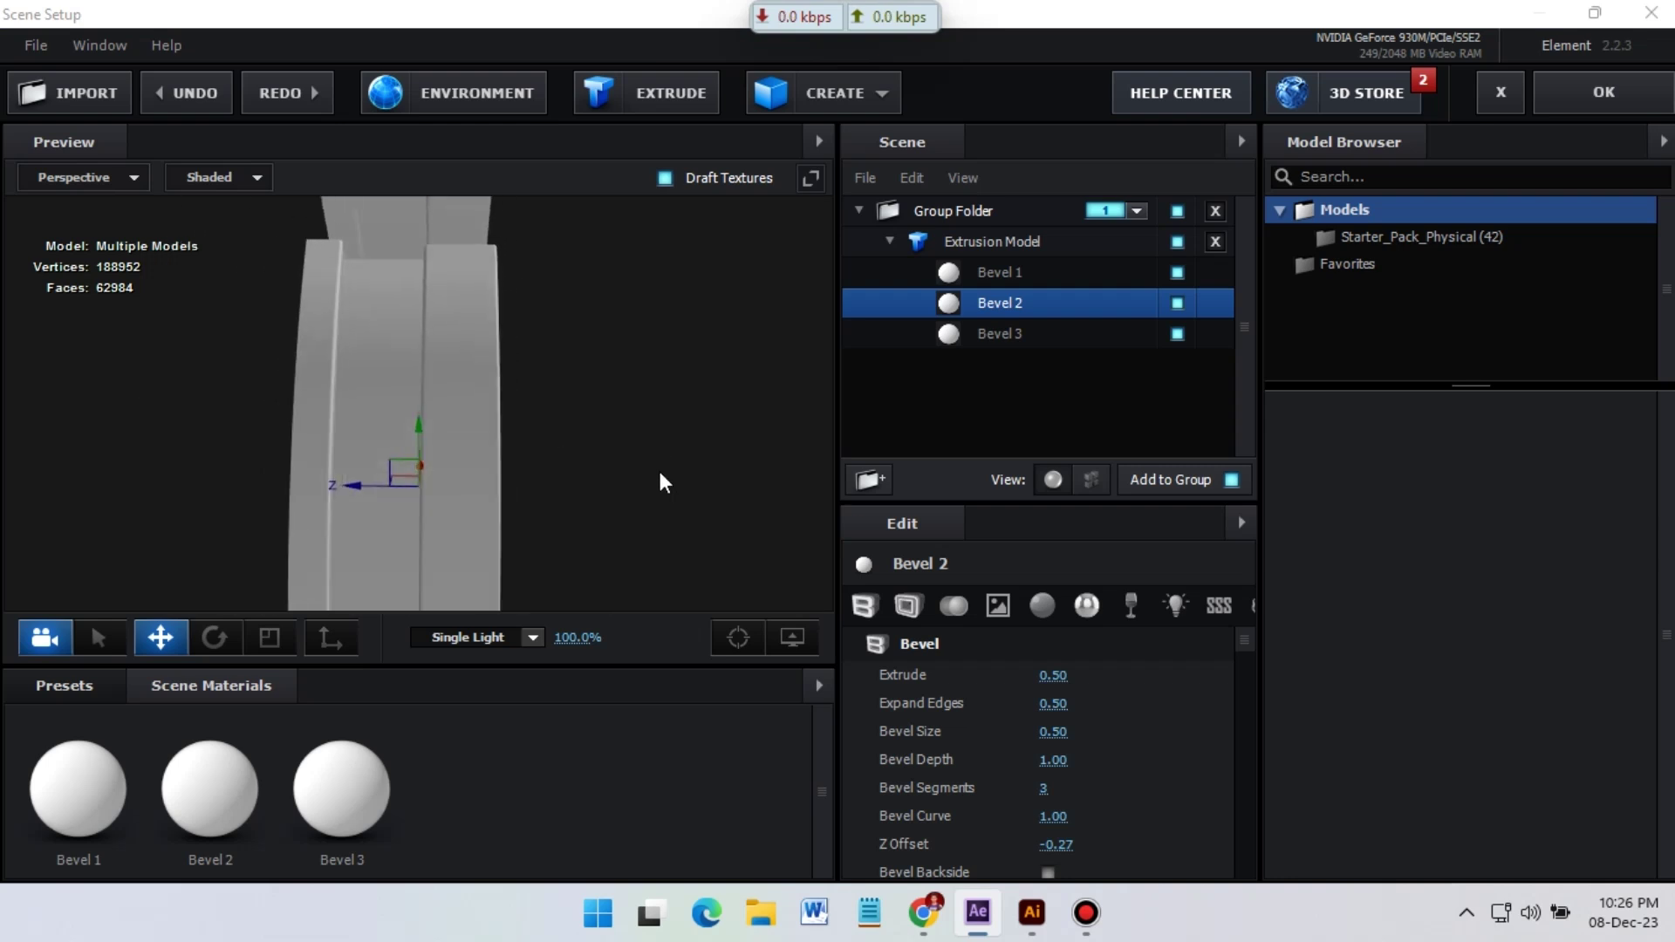
Set both the Extrude and Expand Edges values of Bevel 3 to 0.5.
click(1023, 337)
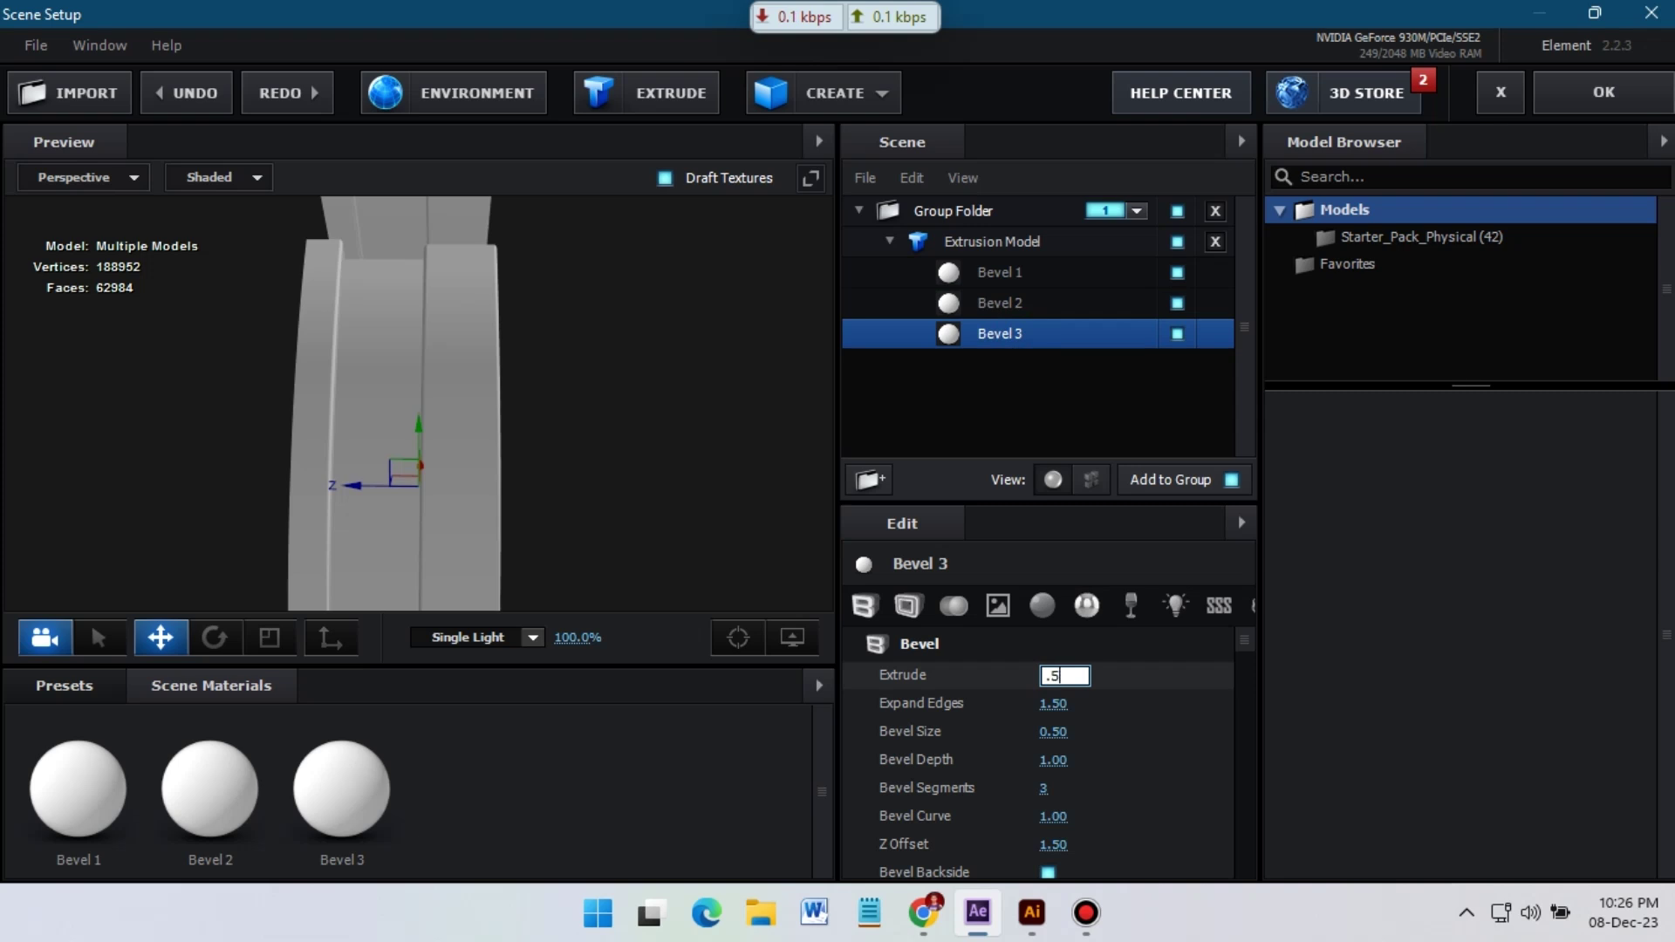
key(Return)
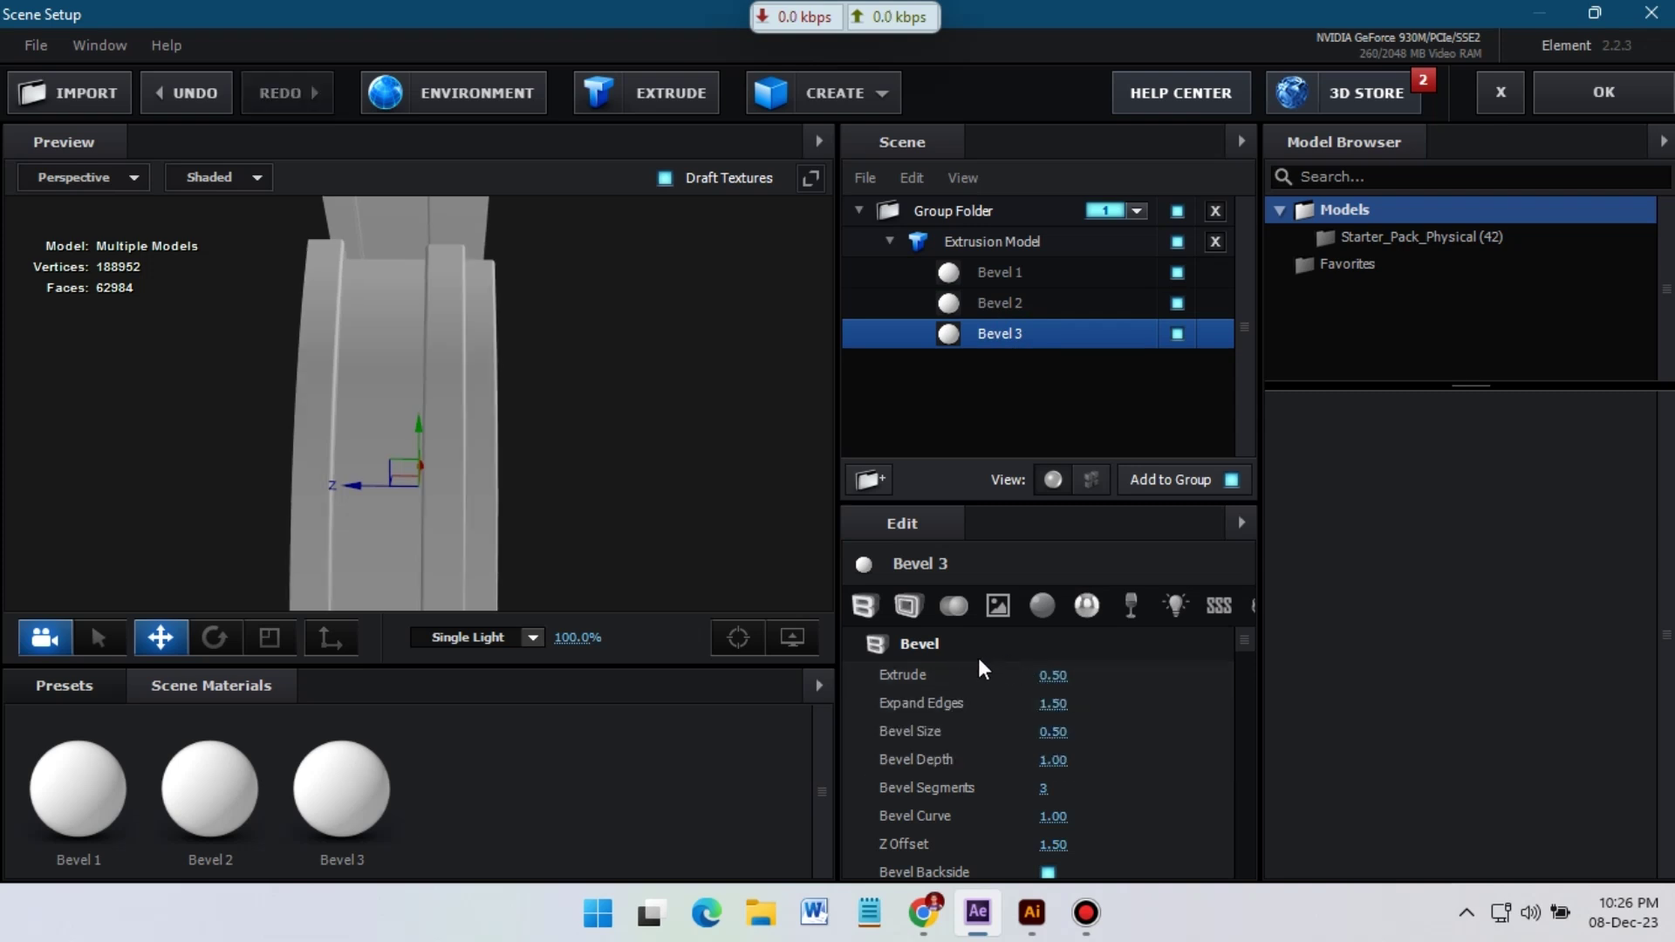
click(1052, 702)
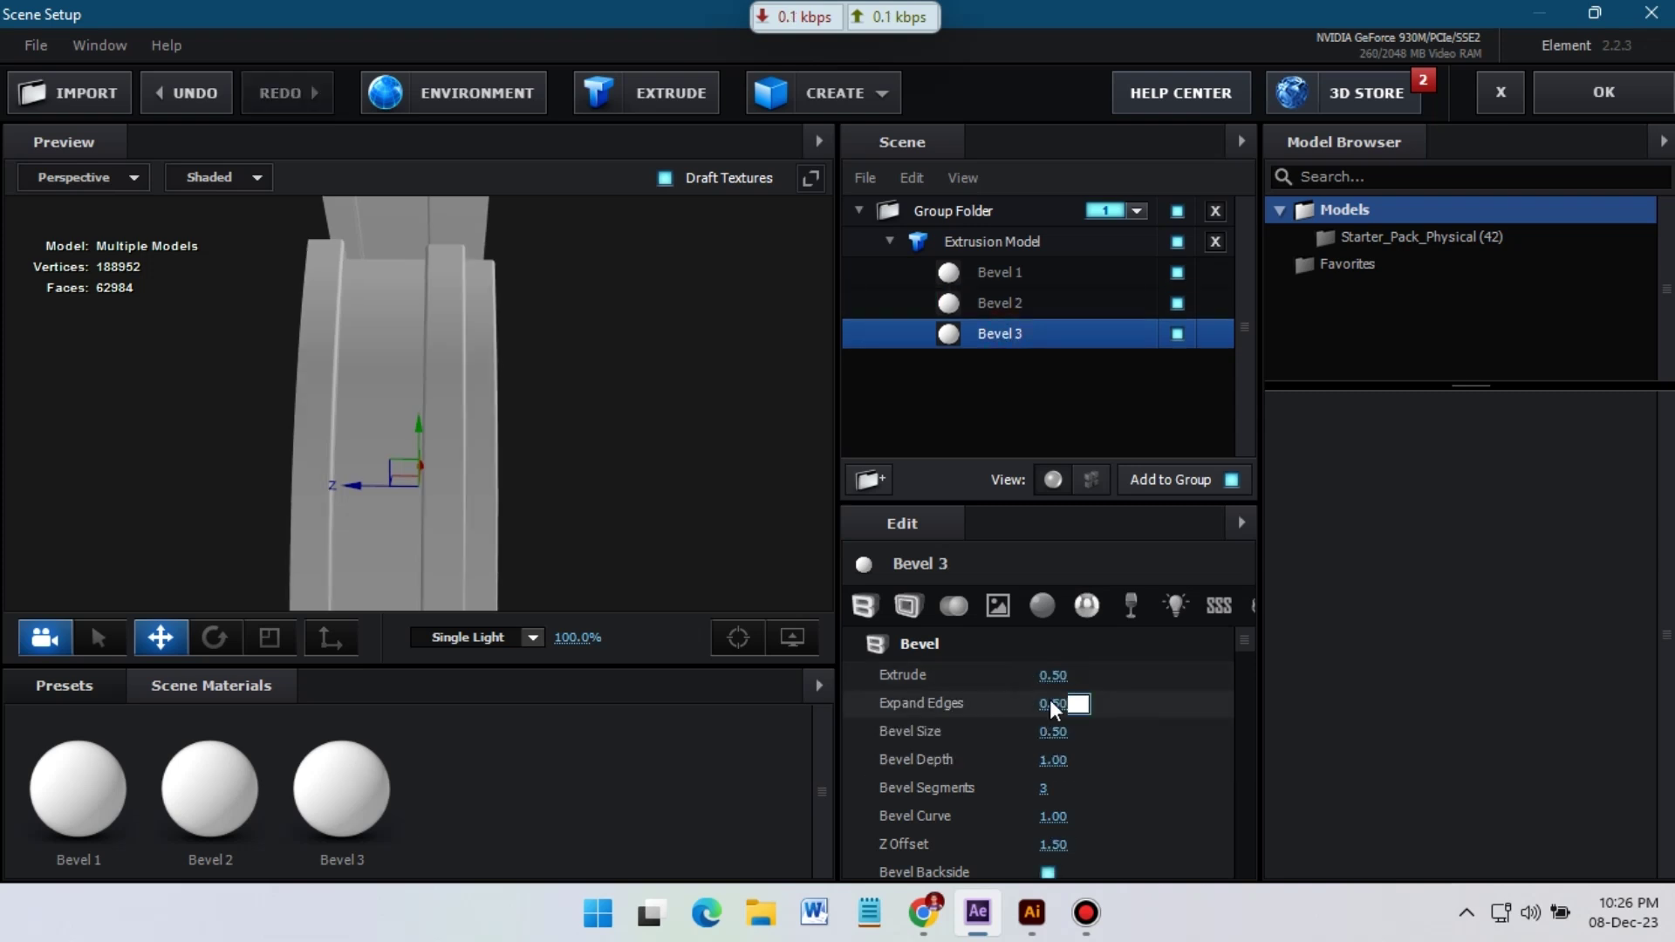
key(Return)
Enable the Bevel Outline of Bevel 3 with an Outline Width of 3.
scroll(1052, 703, down, 3)
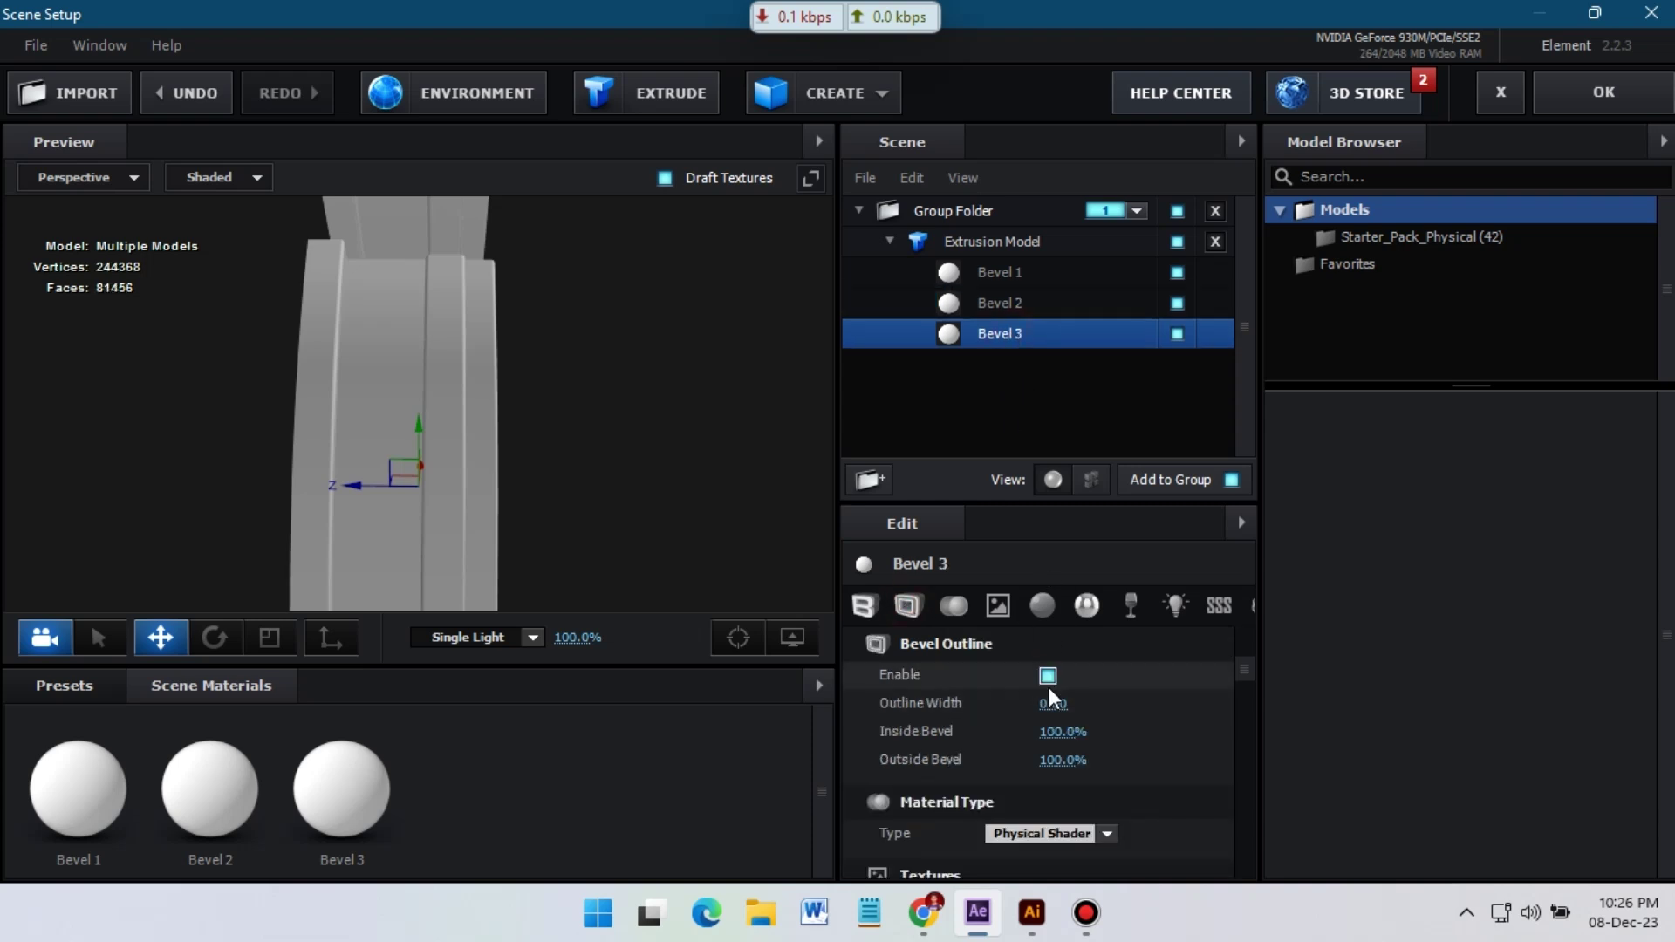
click(1052, 701)
text(3)
key(Return)
Adjust the Z Offset of Bevel 3, trying 2.07 and 2.27 before settling on 2.28.
click(1018, 314)
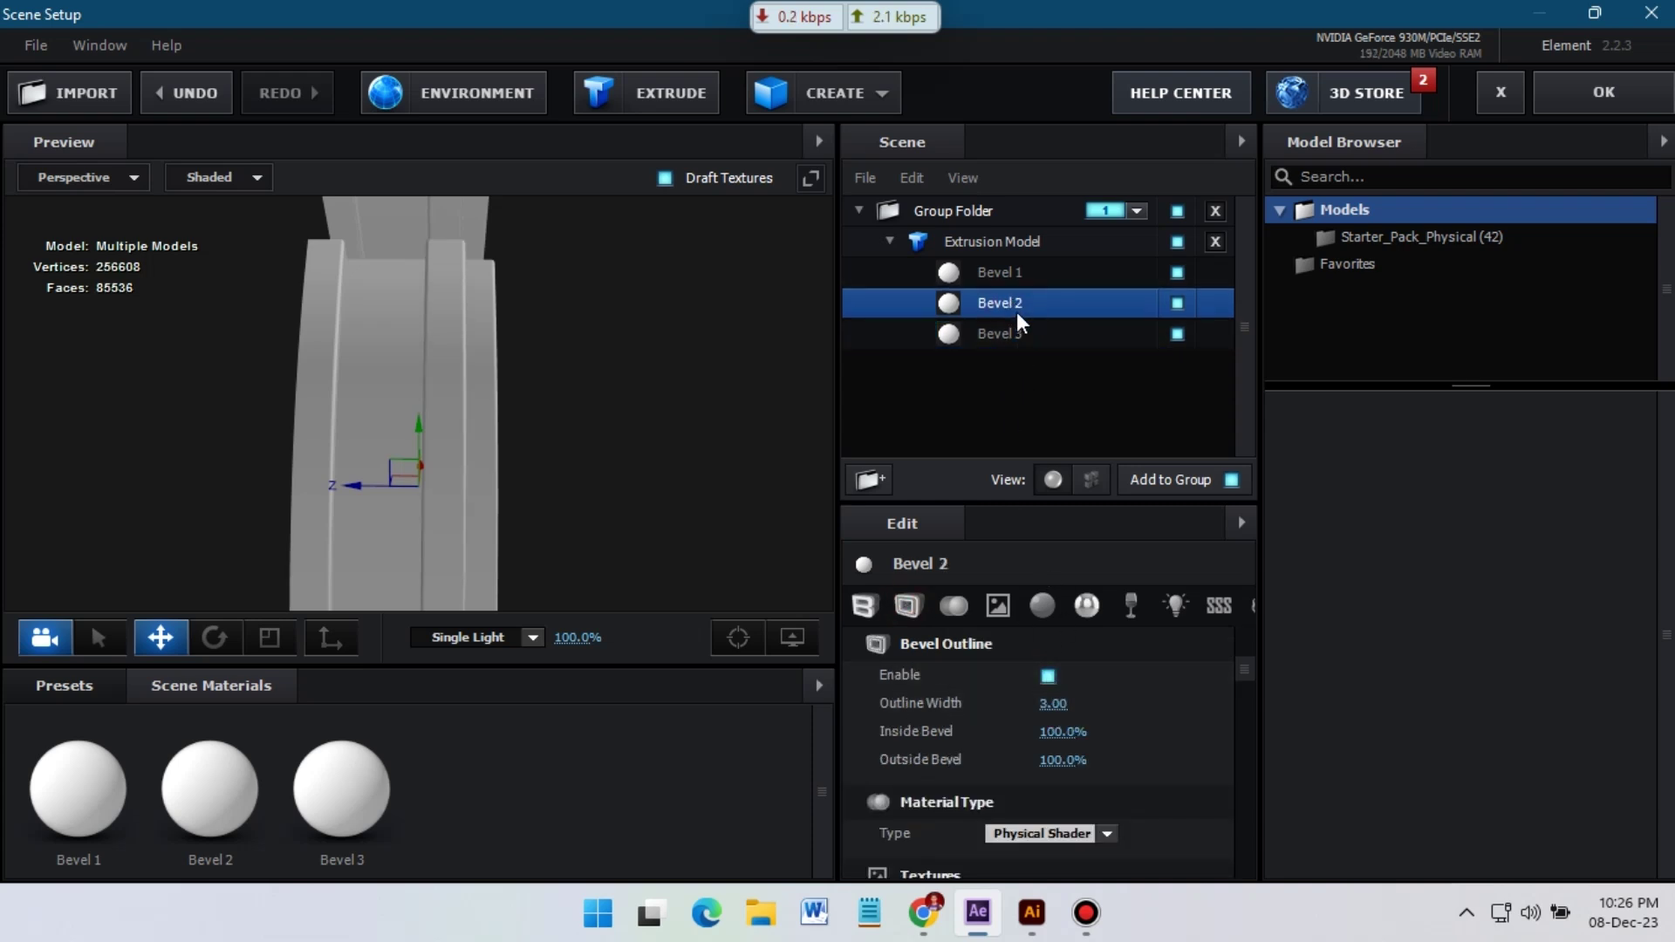
click(1030, 343)
scroll(1113, 740, up, 5)
scroll(1082, 777, down, 2)
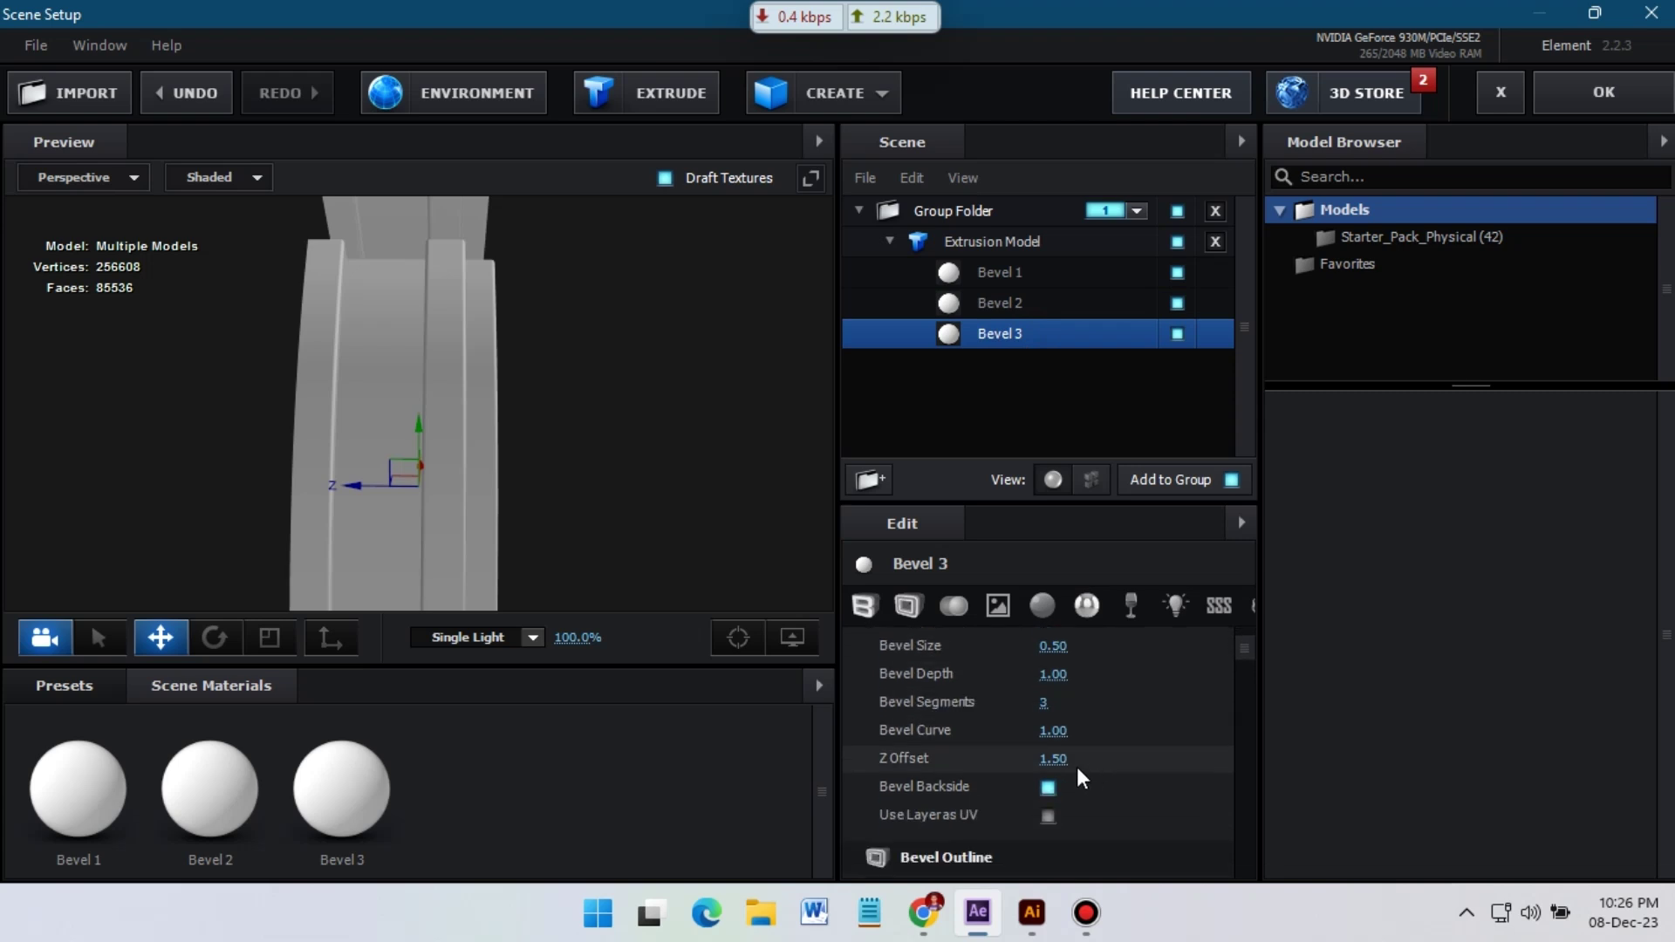
drag(1080, 756, 1111, 750)
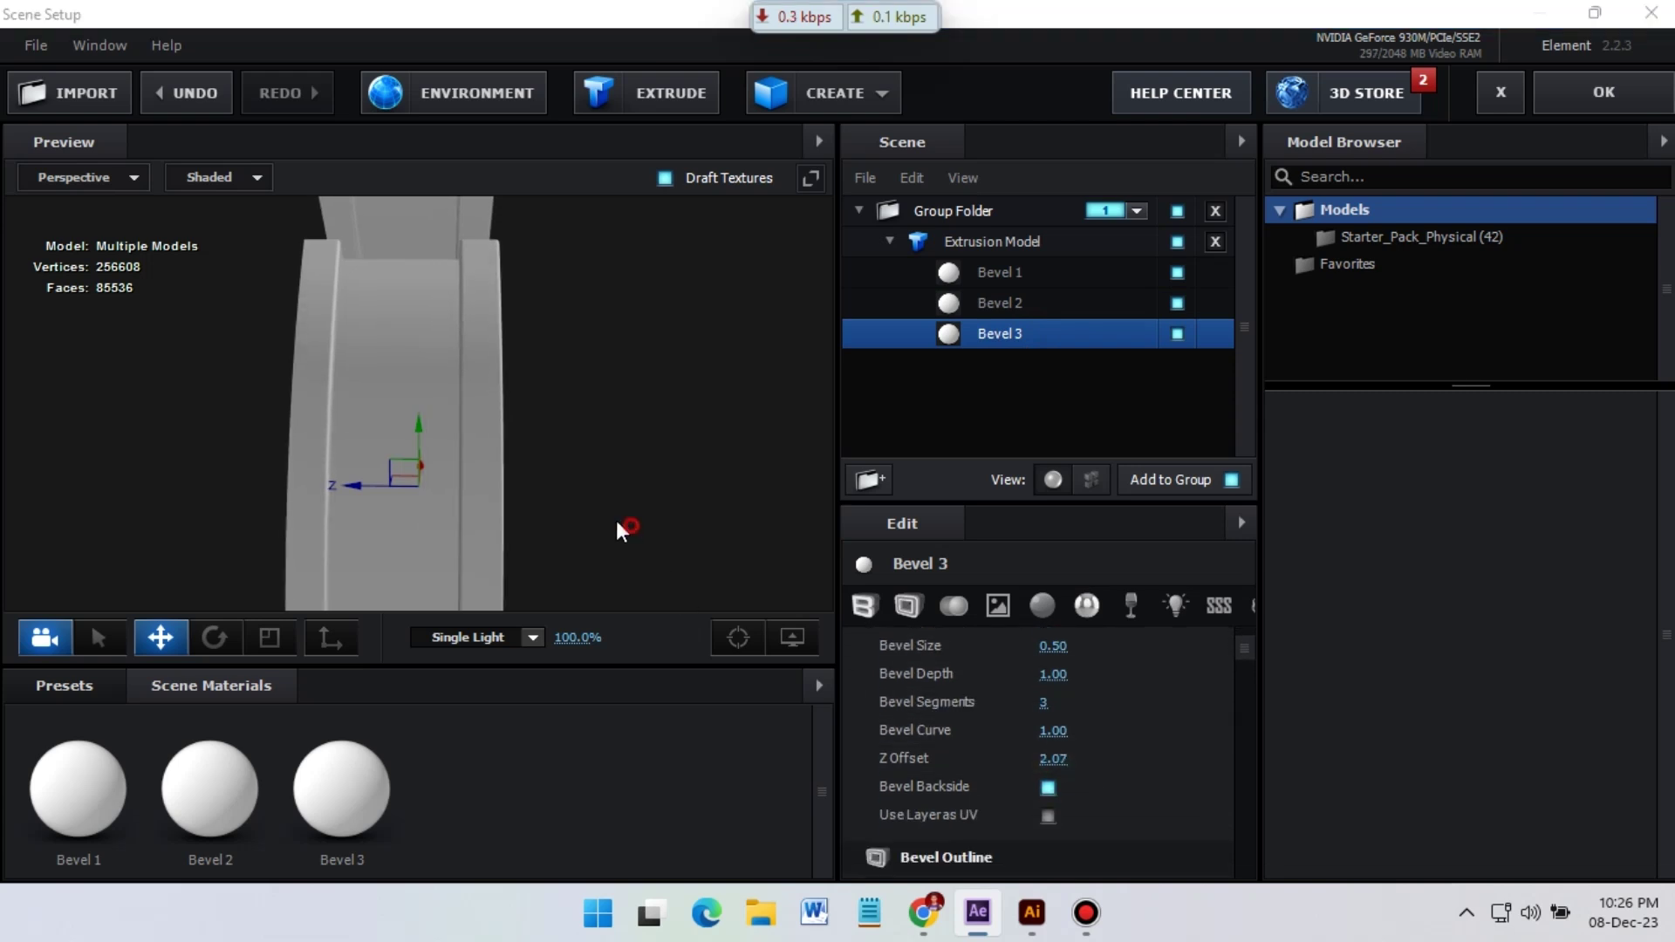
drag(628, 527, 587, 527)
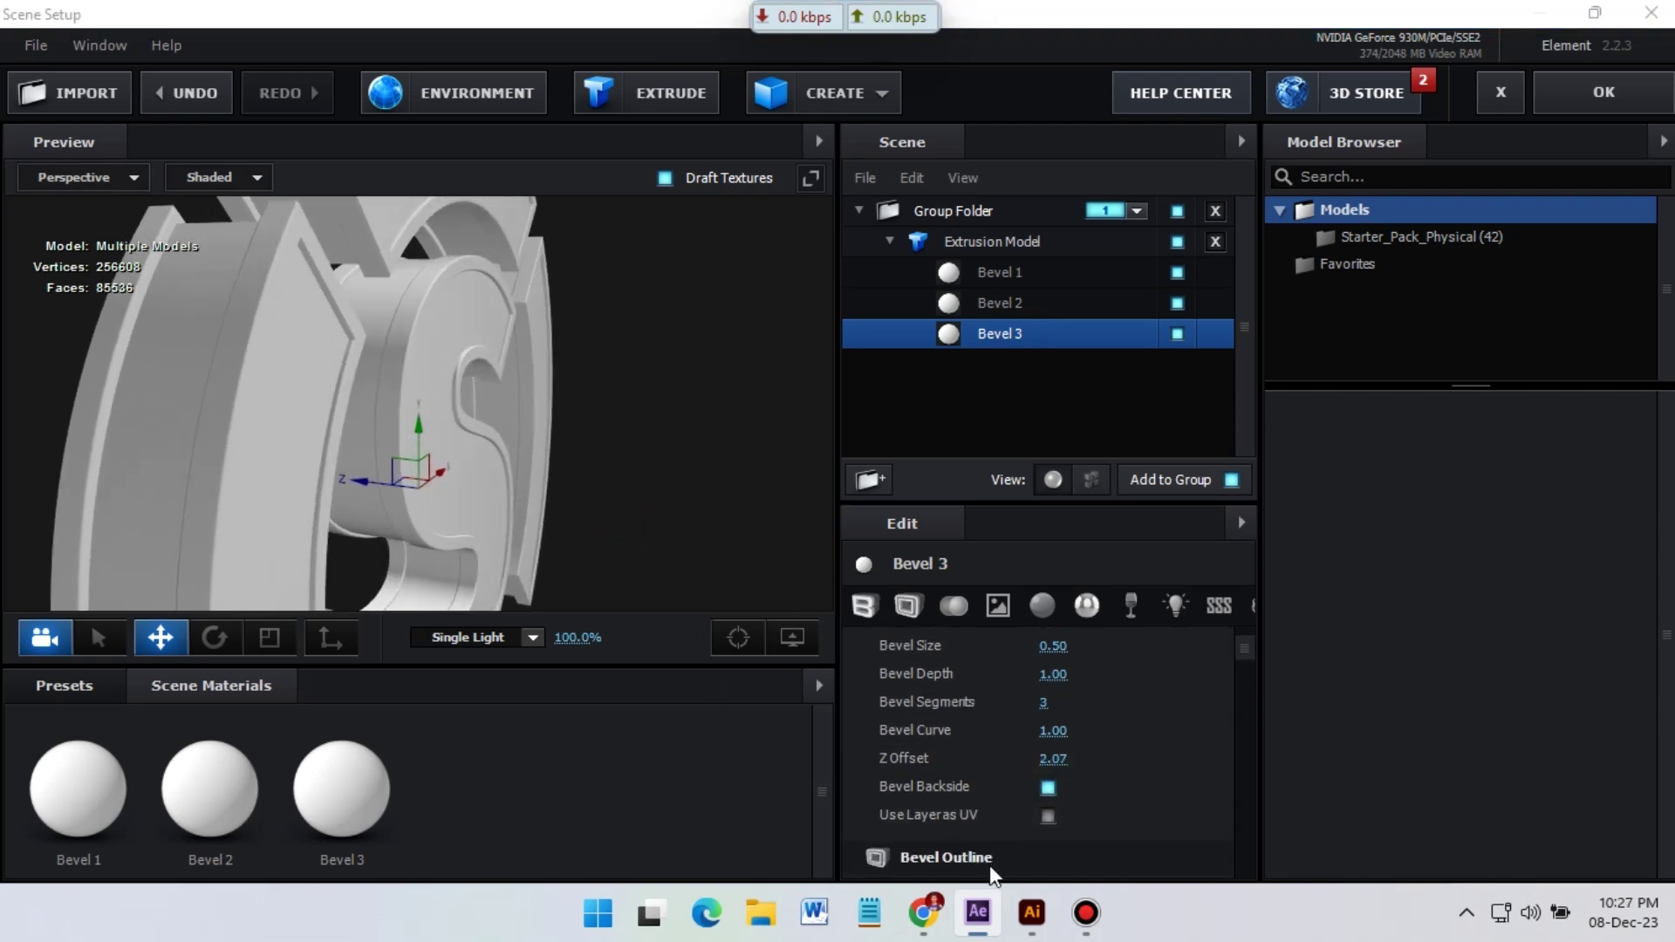
drag(1052, 758, 1076, 758)
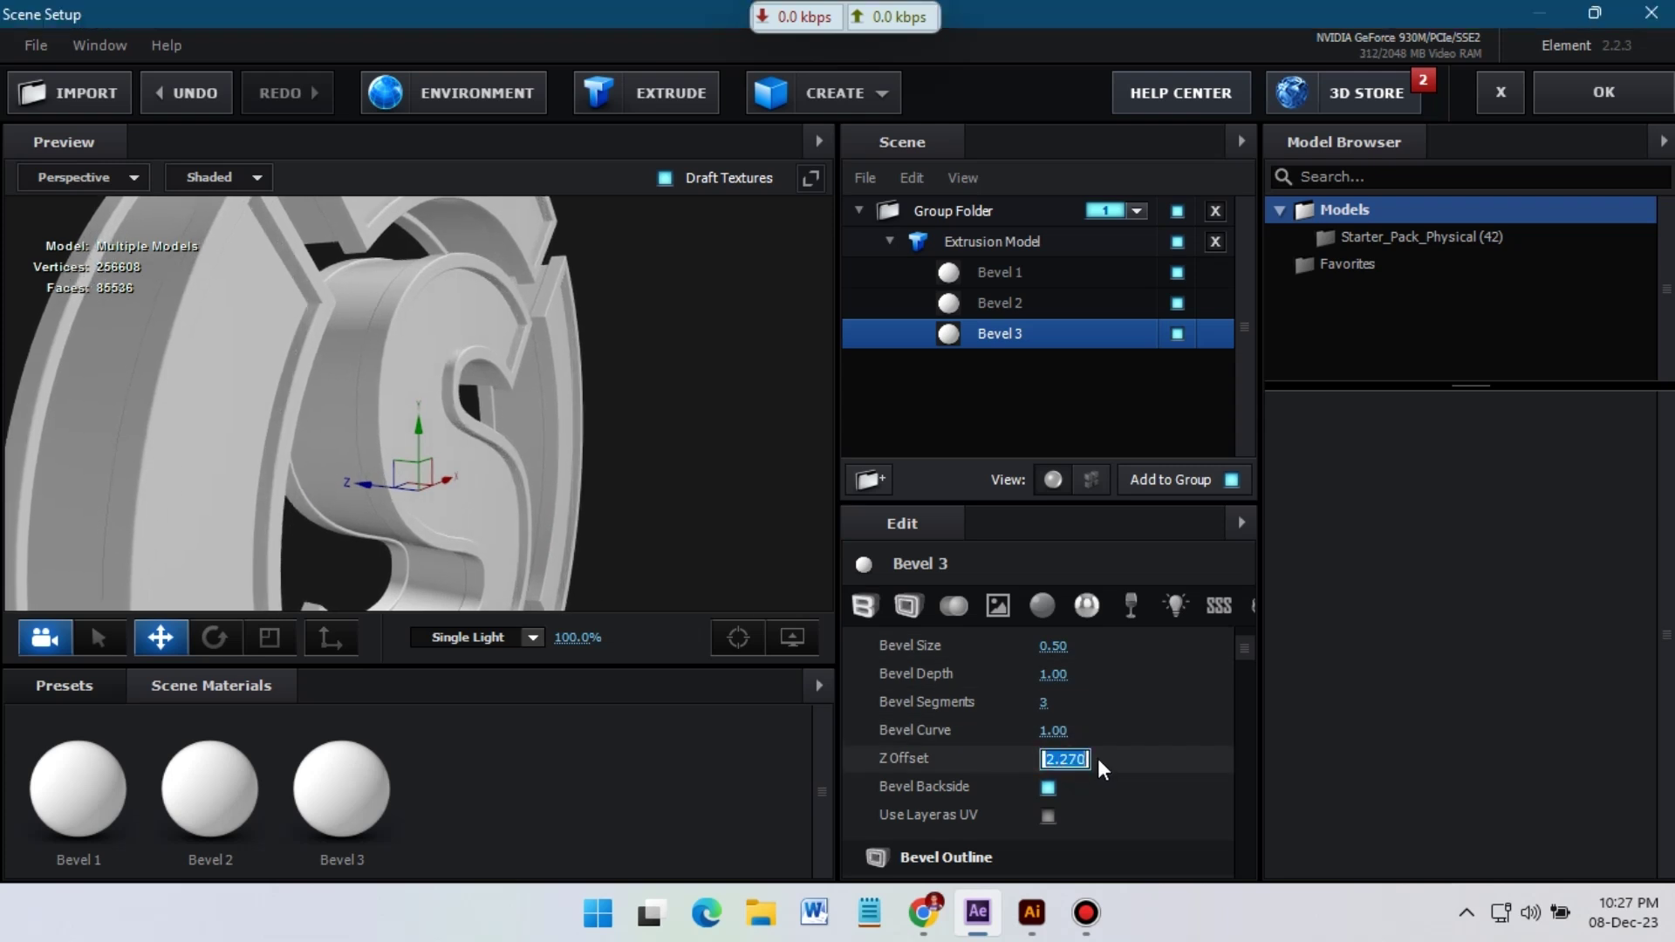
text(8)
key(Return)
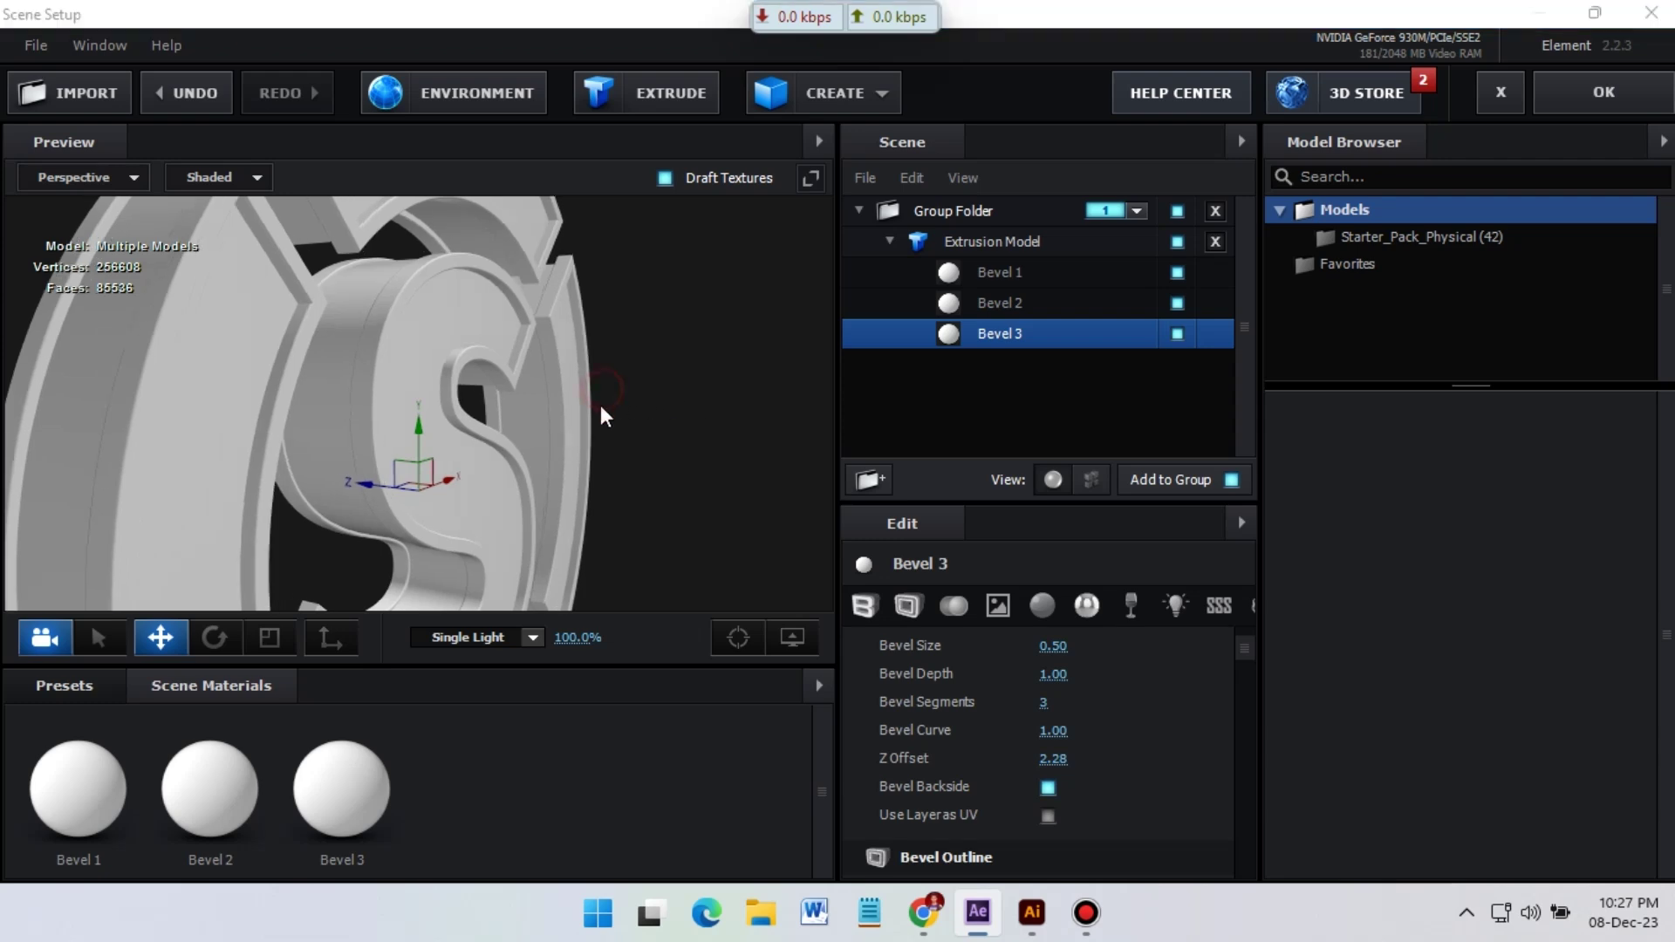
Set the Bevel Copies of the extrusion model to 4.
drag(488, 419, 667, 382)
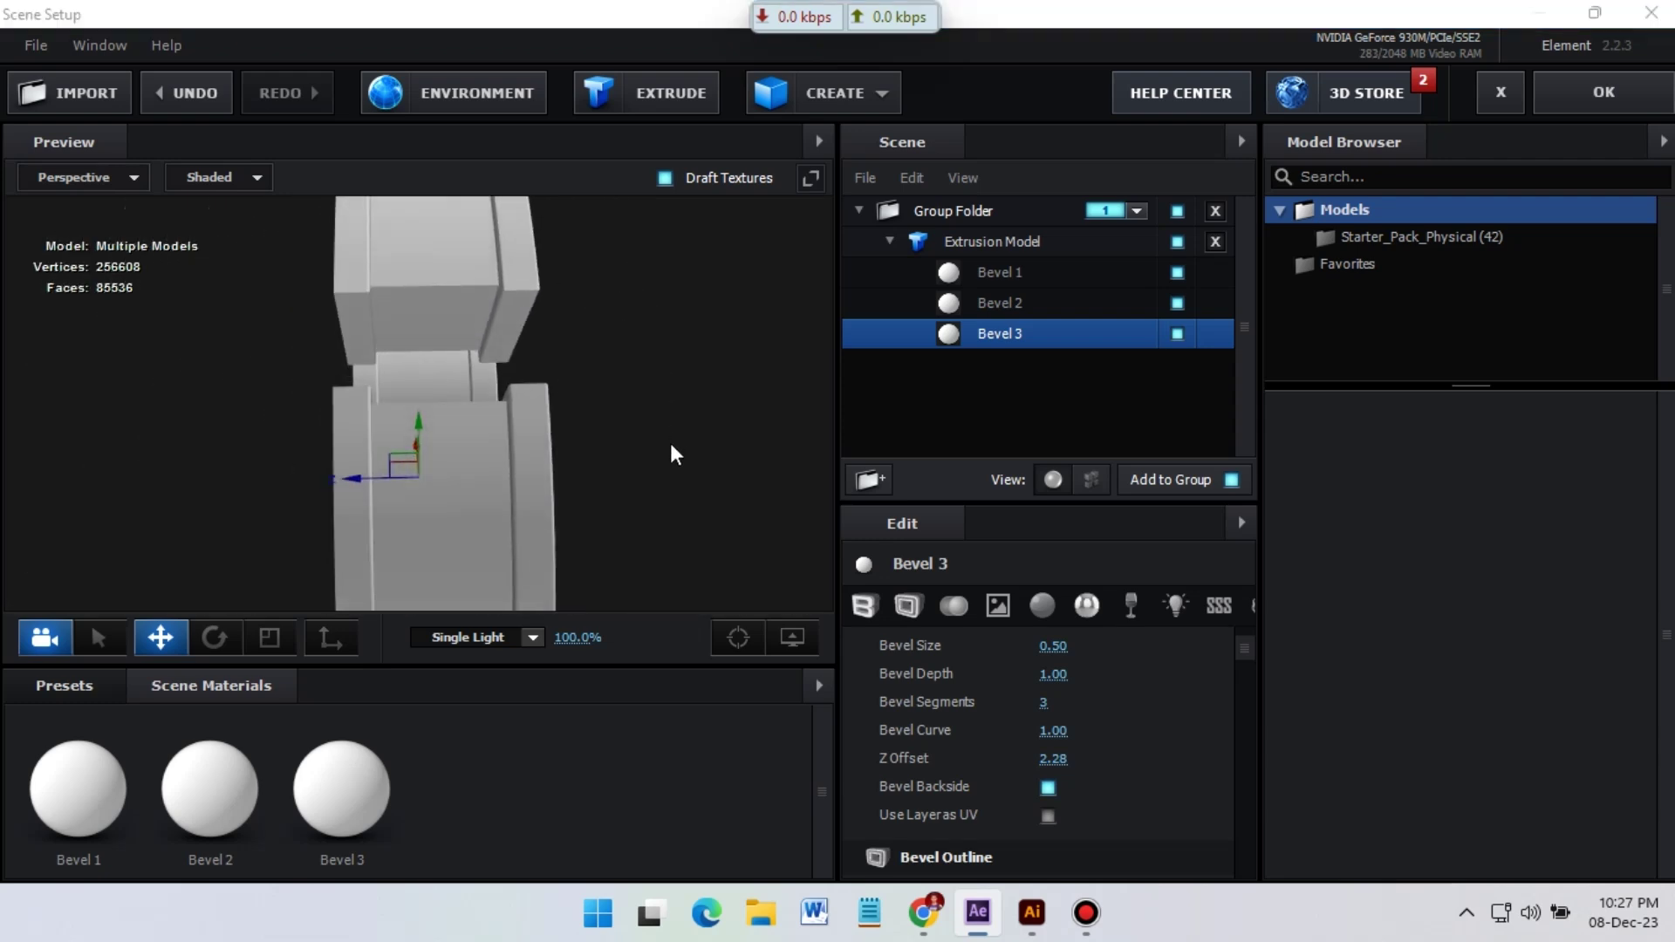
drag(674, 453, 857, 883)
click(1013, 272)
click(1017, 243)
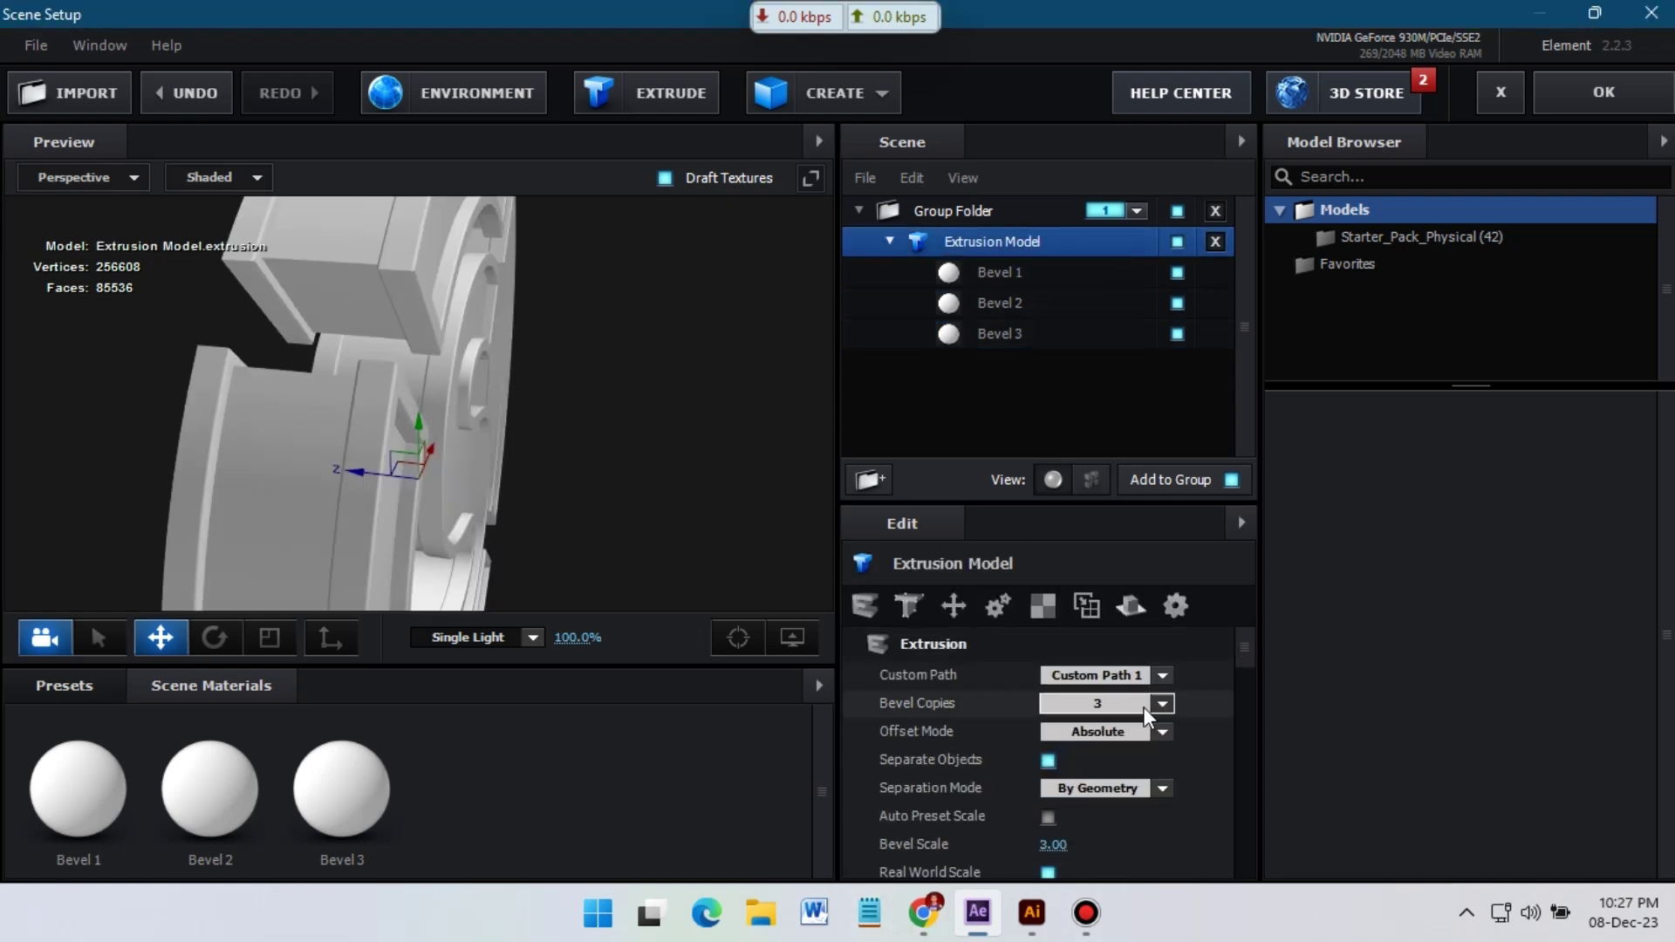
click(1145, 710)
click(1106, 813)
Set Bevel 4's Extrude to 0.5, Expand Edges to 0.20 and Z Offset to 0.69, and enable its Bevel Outline.
click(1029, 366)
drag(558, 444, 612, 449)
scroll(1147, 719, up, 2)
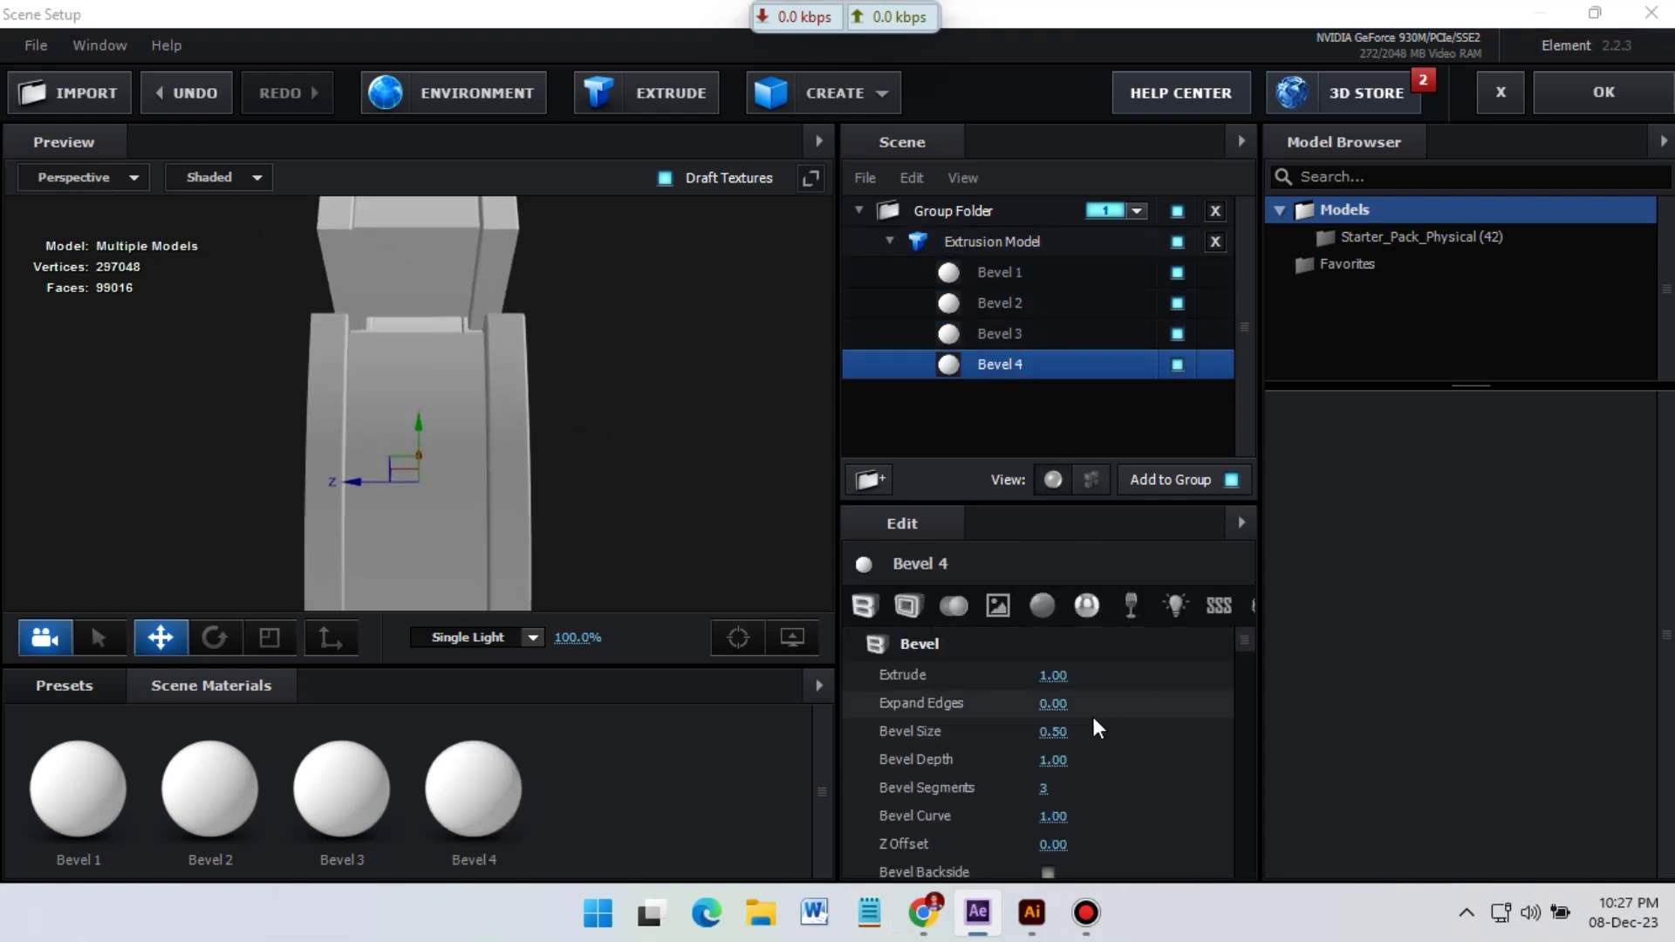
scroll(1064, 724, down, 1)
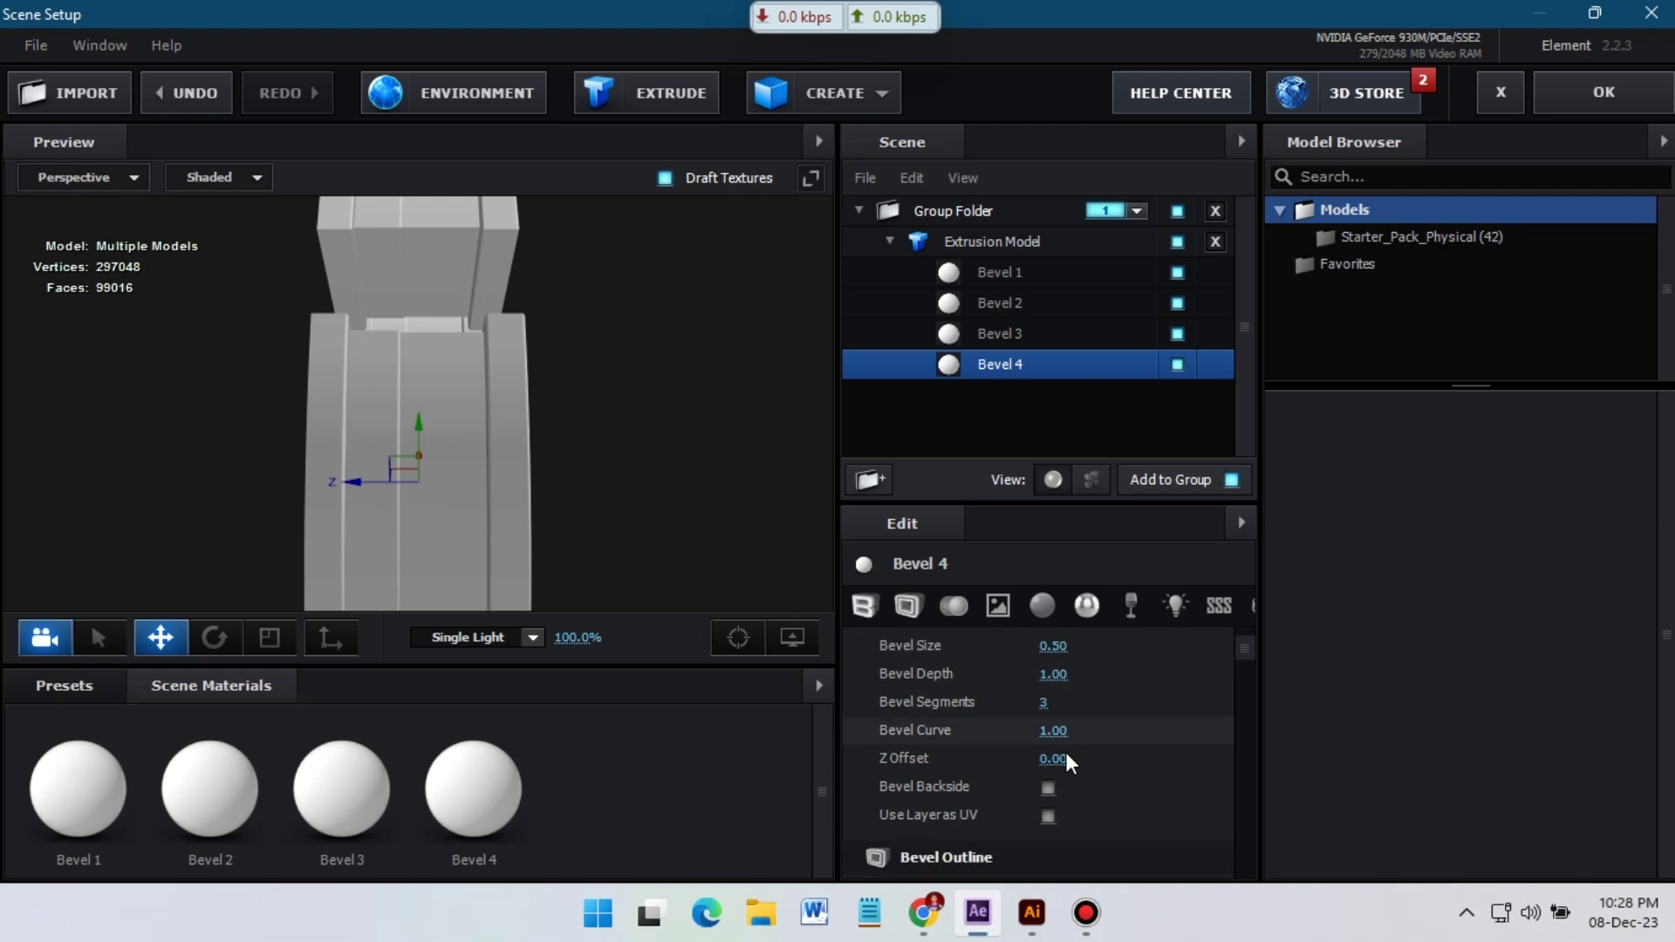
scroll(1128, 746, up, 1)
click(1058, 677)
text(.)
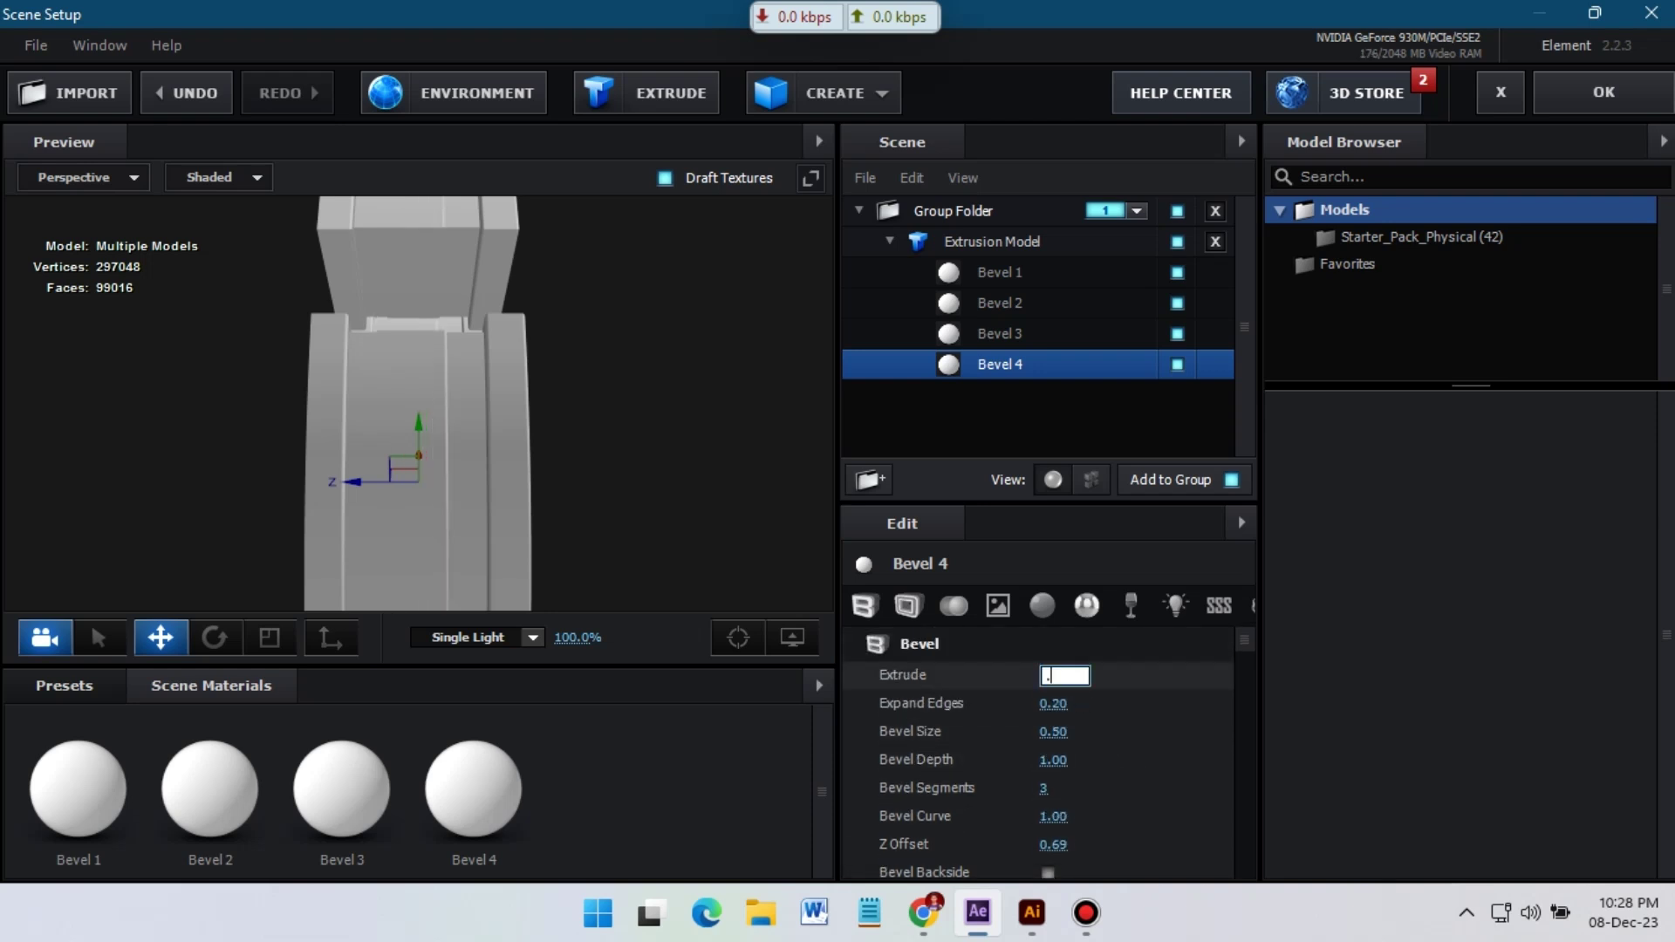
text(5)
key(Return)
scroll(1082, 711, down, 3)
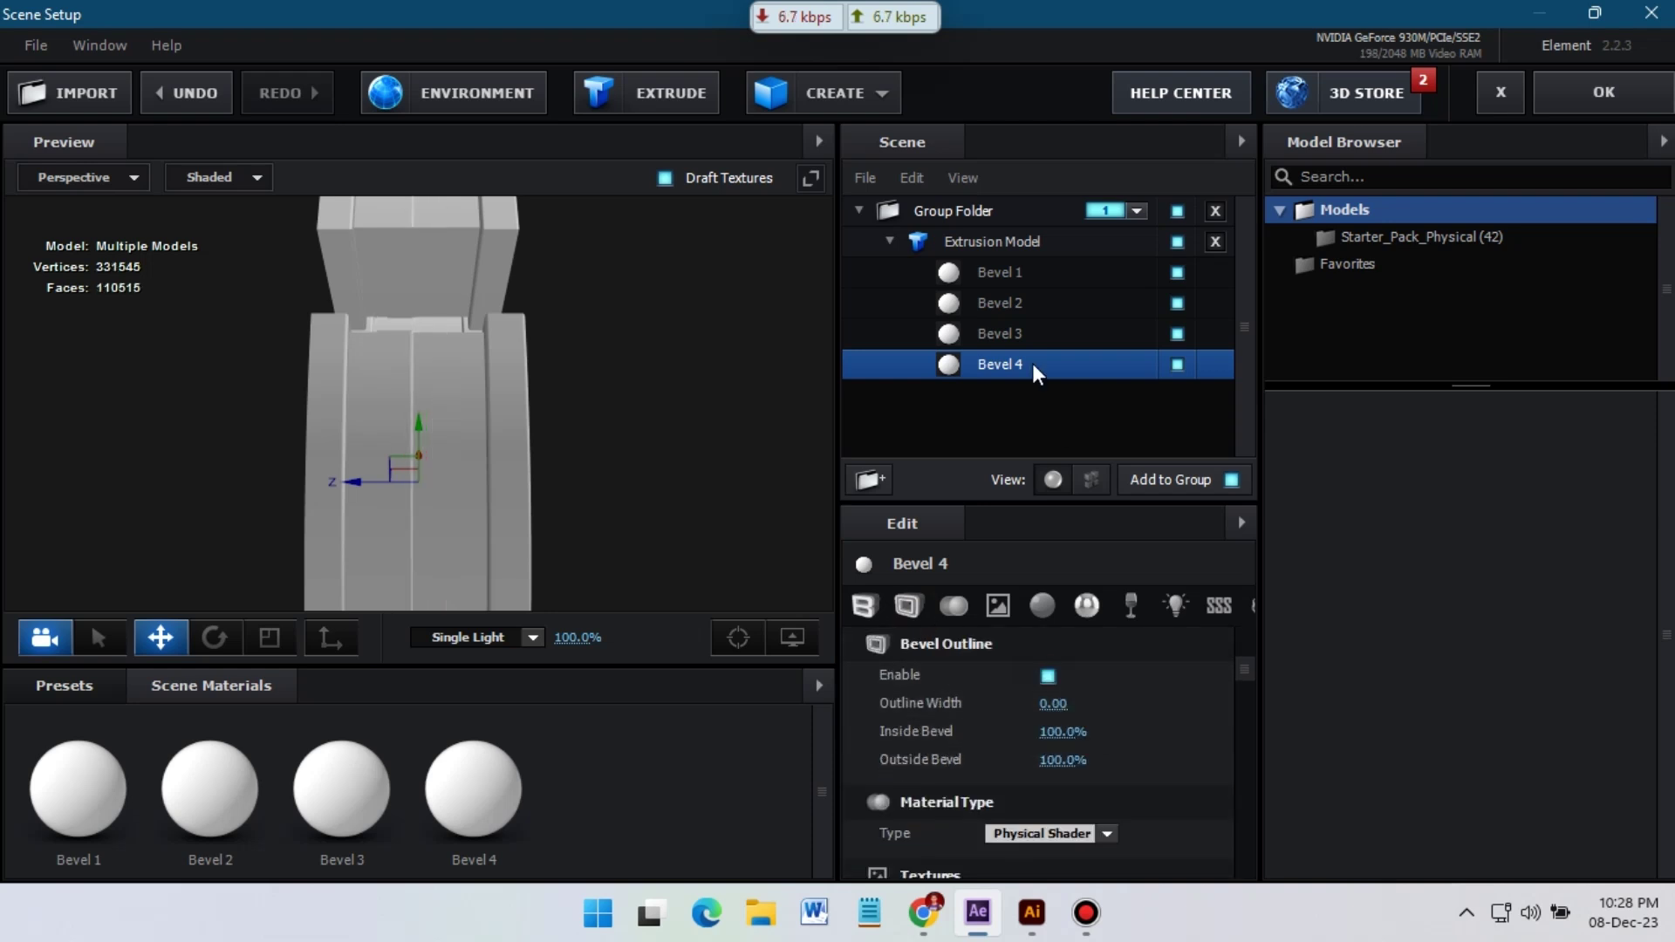
click(1001, 362)
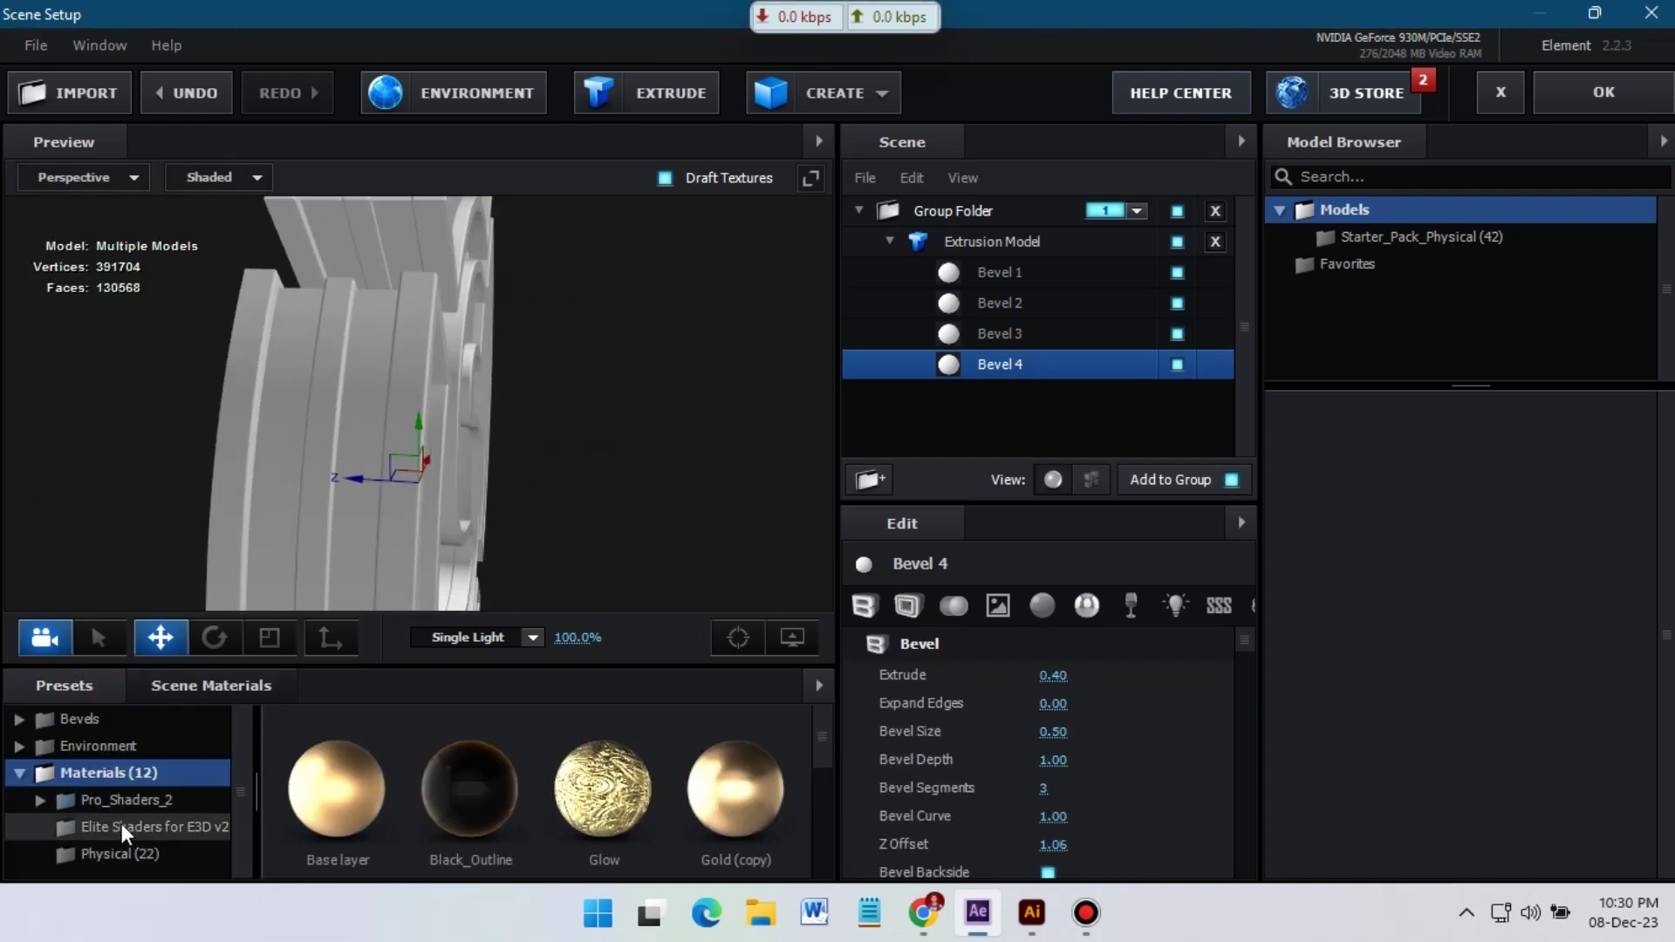
Open the Metal materials of the Pro_Shaders_2 presets and apply clean_metal_brushed to Bevel 1.
double_click(165, 801)
scroll(139, 785, down, 2)
click(122, 766)
scroll(577, 842, down, 2)
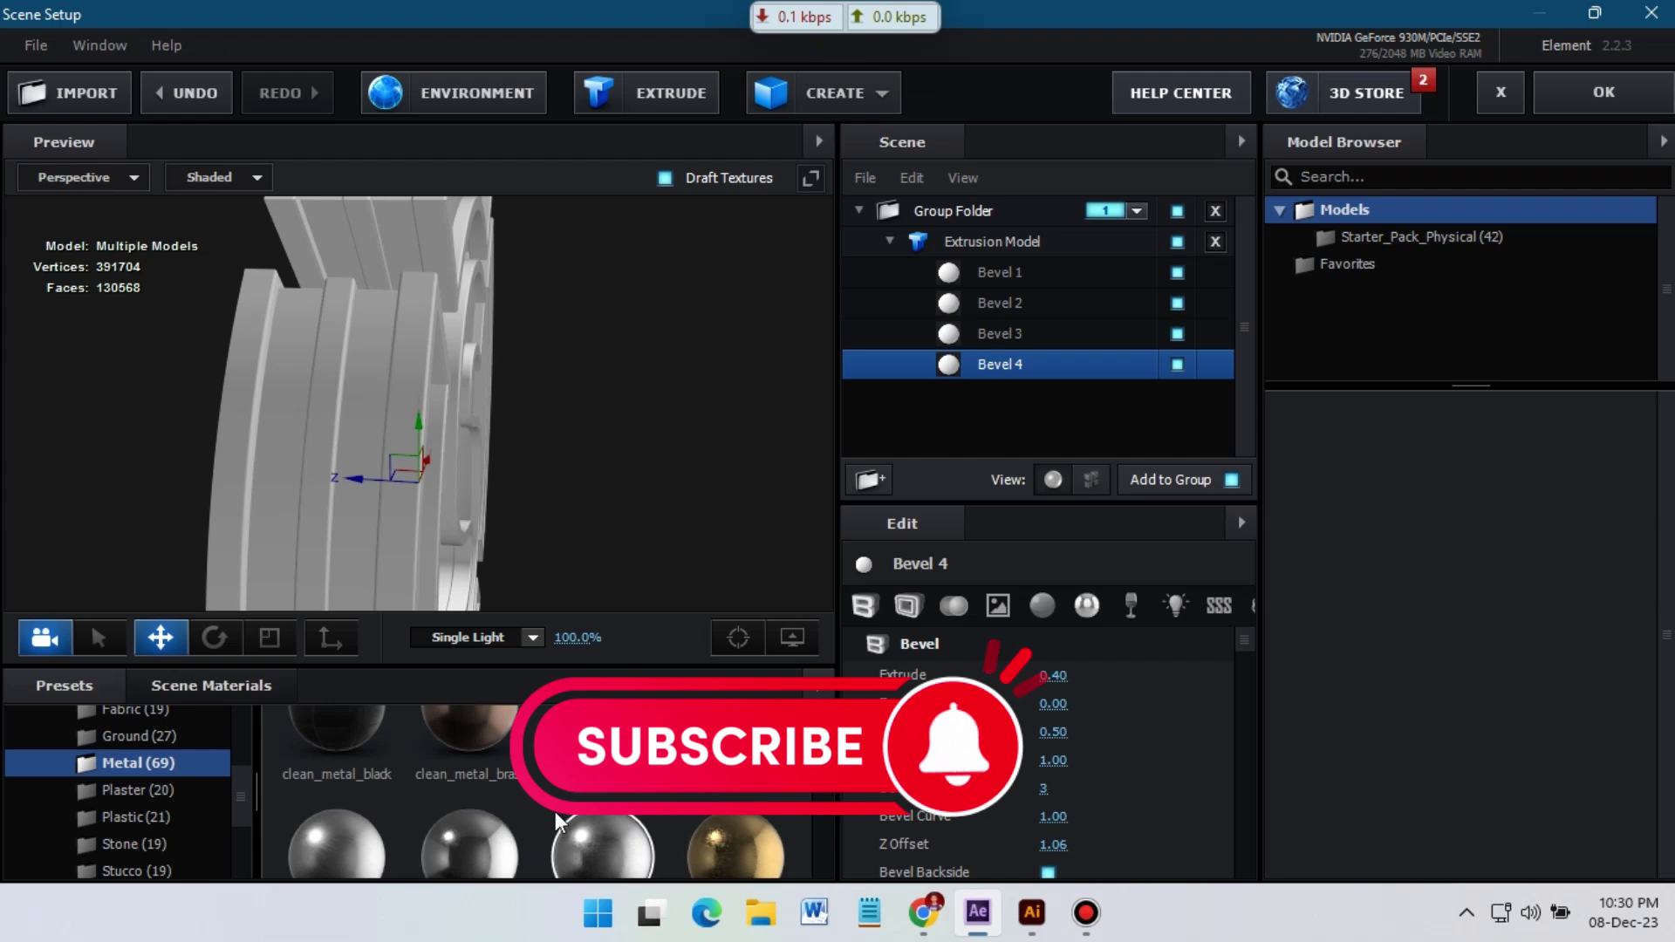
drag(555, 812, 959, 274)
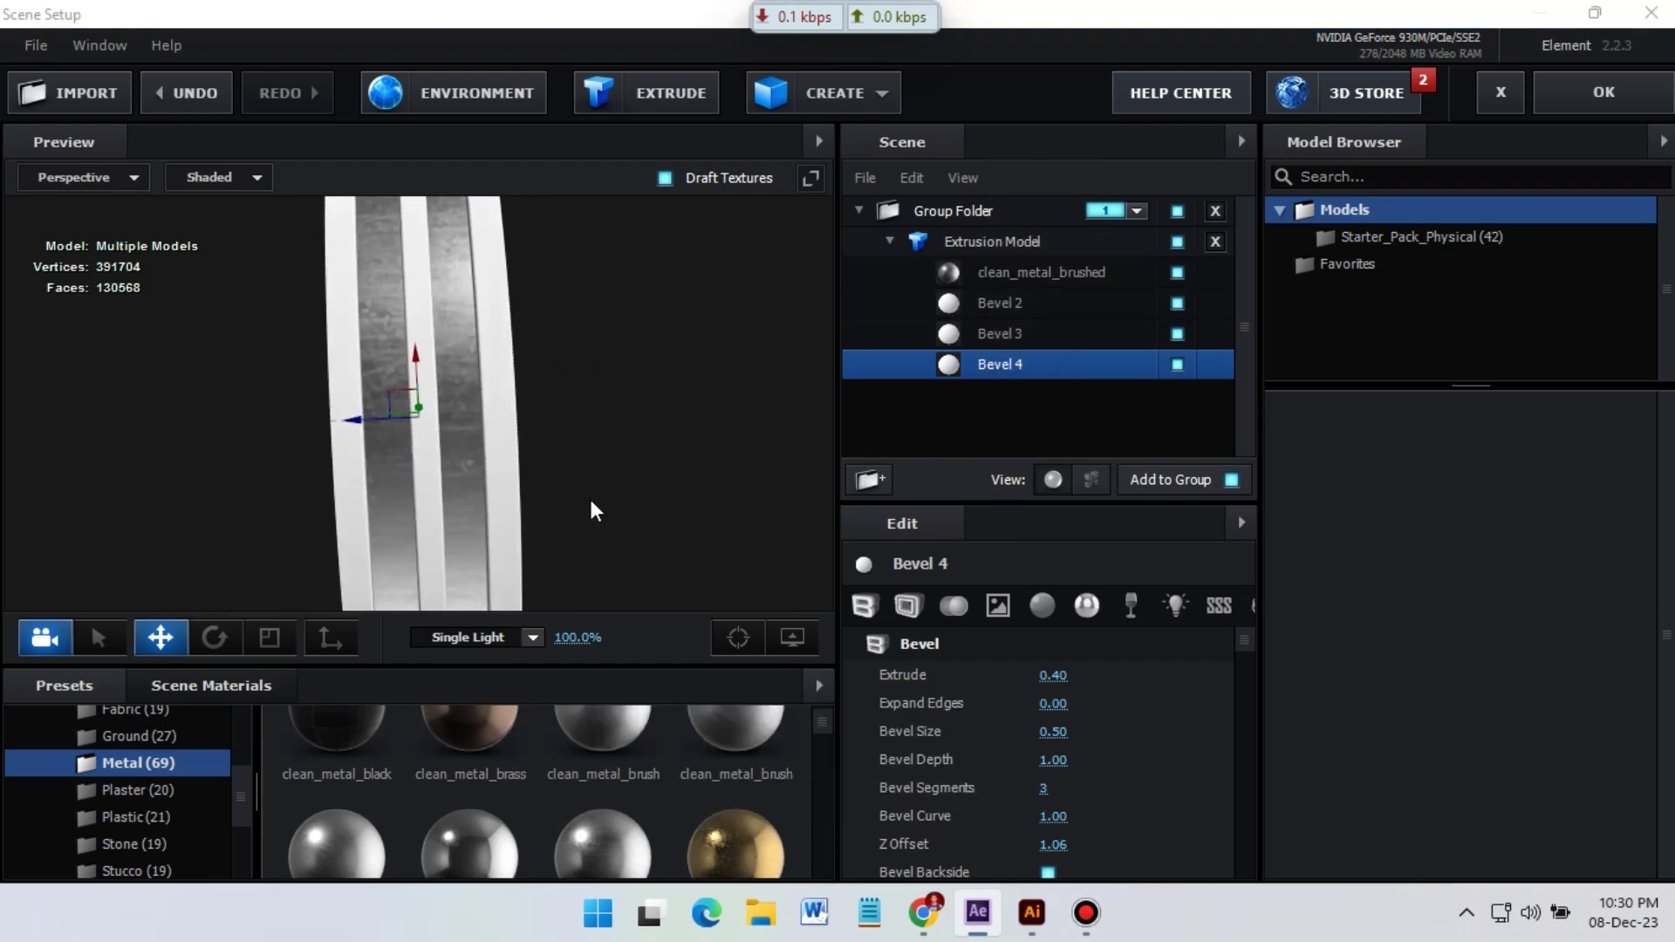
Replace the first bevel's material with clean_metal_light_scratch_02 and apply clean_metal_clean_gold to Bevel 2.
scroll(650, 838, up, 2)
drag(1055, 297, 1042, 274)
drag(611, 781, 1004, 304)
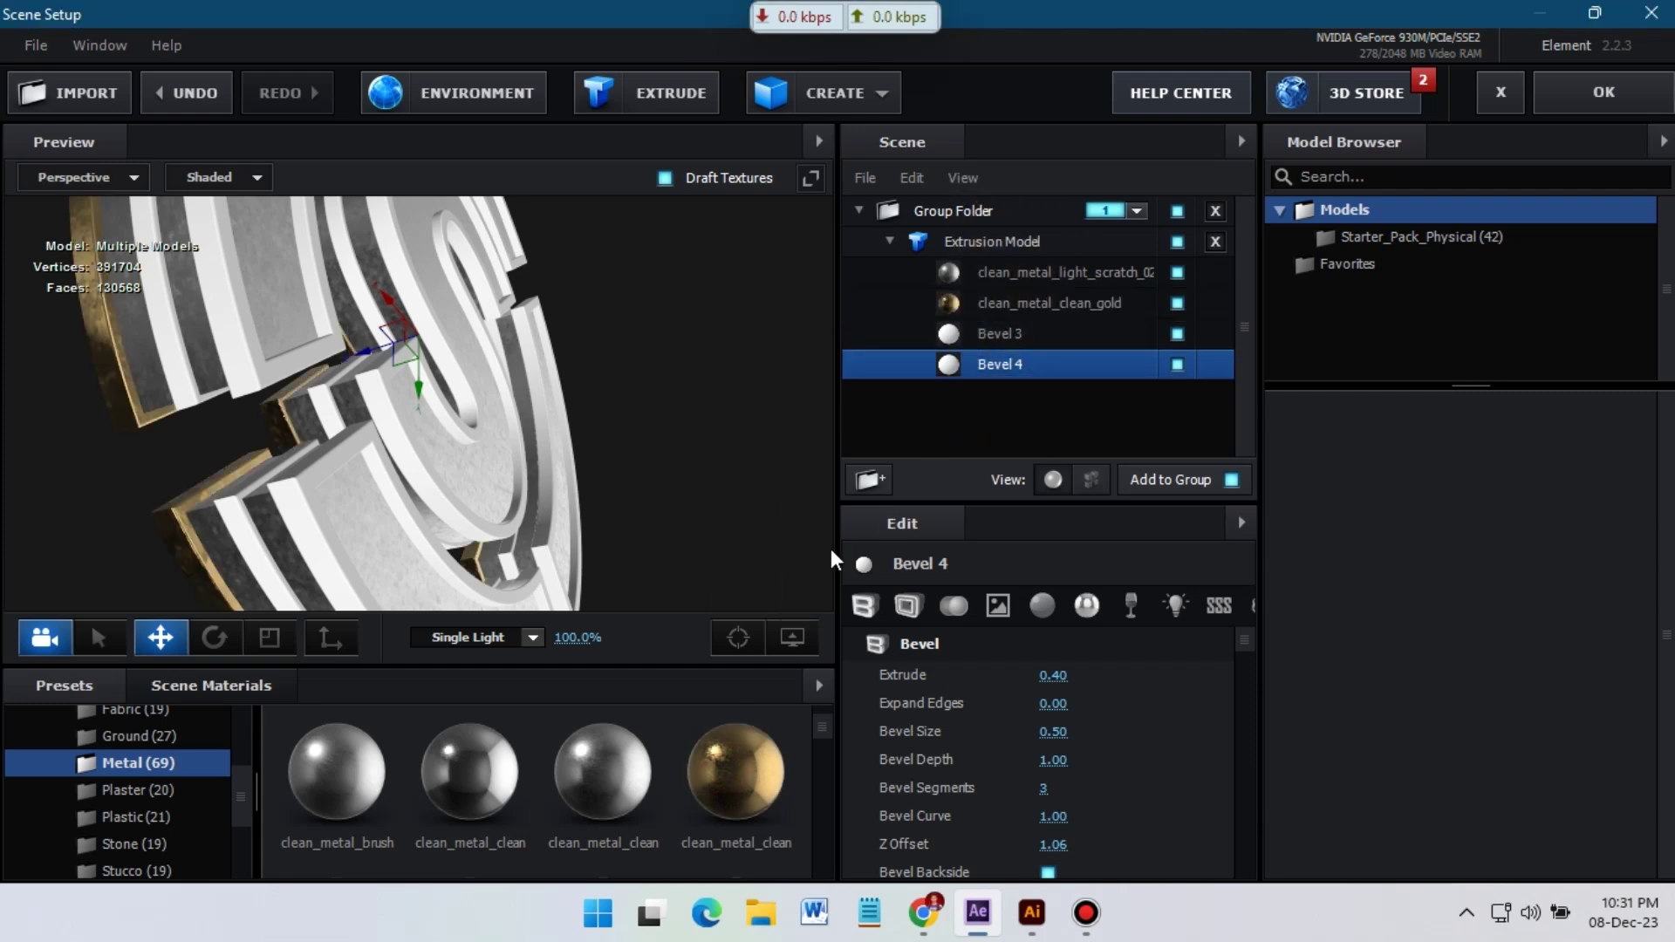
Apply the clean_metal_clean_gold material to Bevel 3 and the metal_black material to Bevel 4.
drag(801, 649, 995, 335)
drag(531, 328, 515, 375)
scroll(474, 815, down, 3)
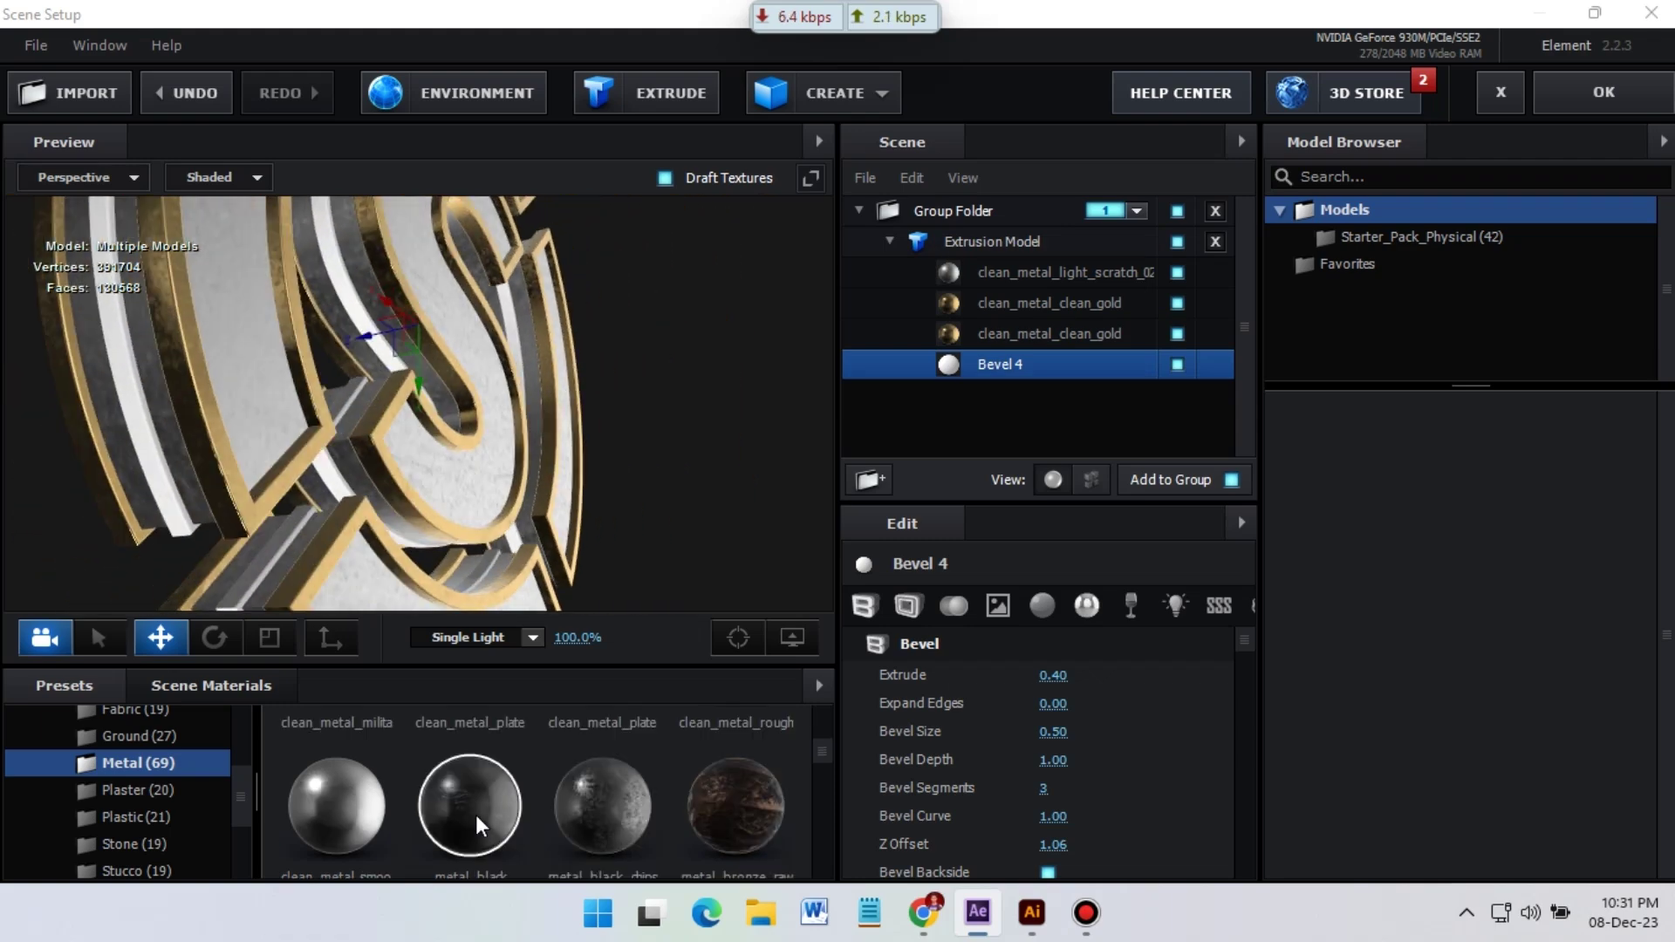
drag(499, 756, 986, 365)
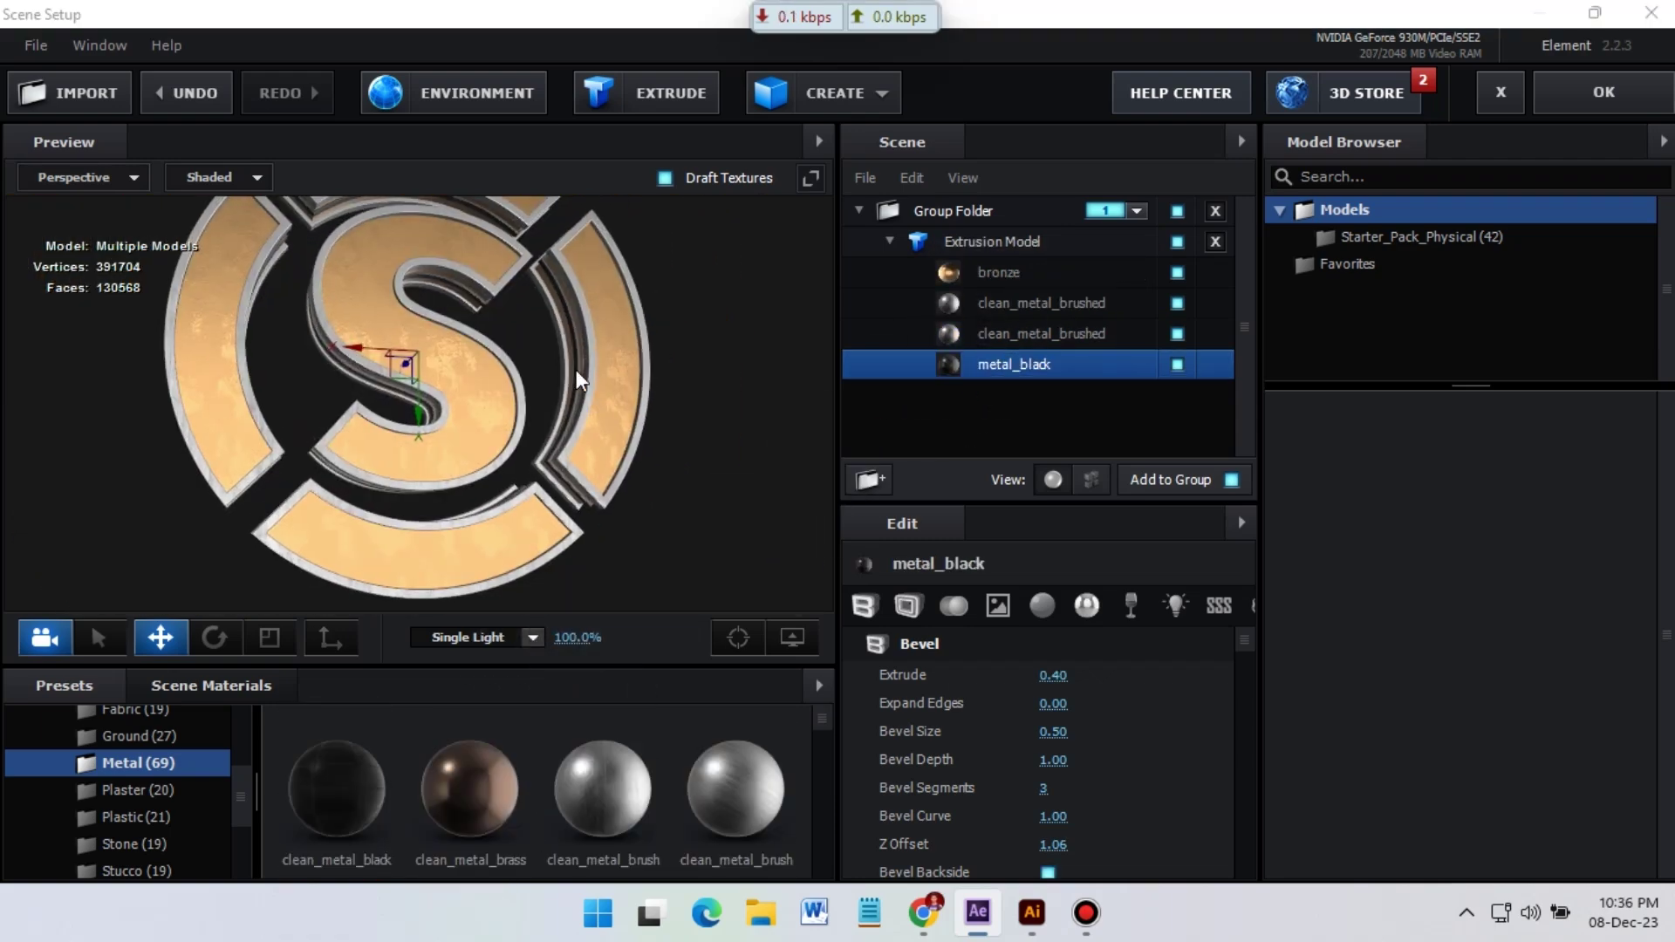
Change the preview lighting to Dramatic and check the logo from different angles.
drag(575, 369, 548, 373)
click(533, 638)
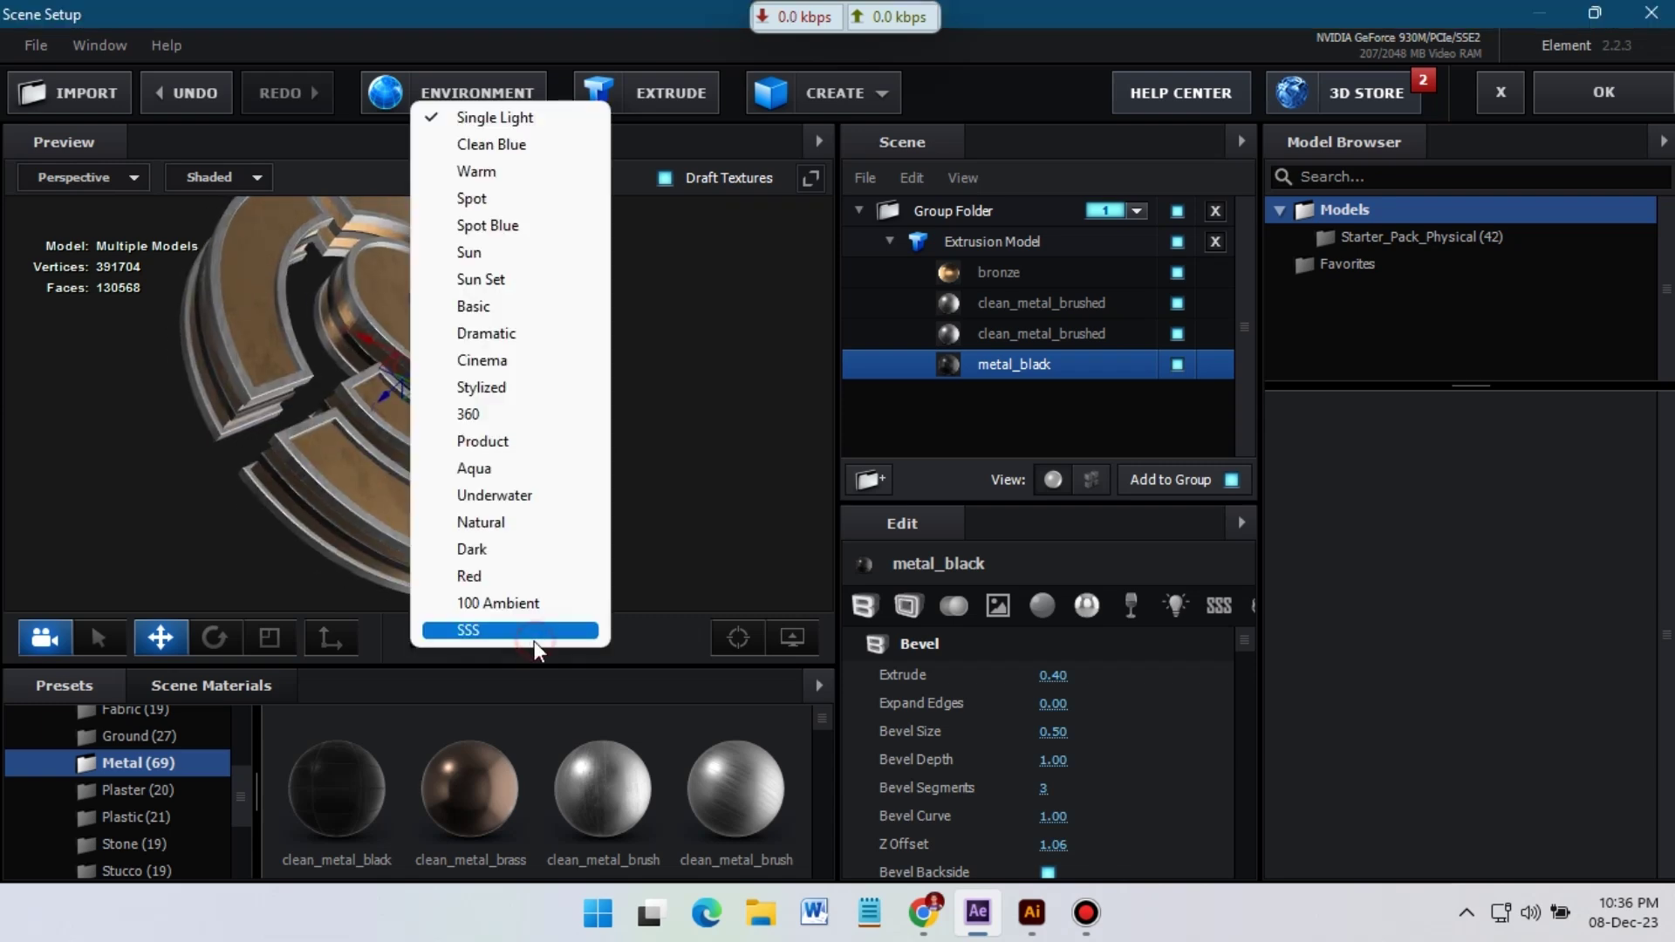
click(514, 333)
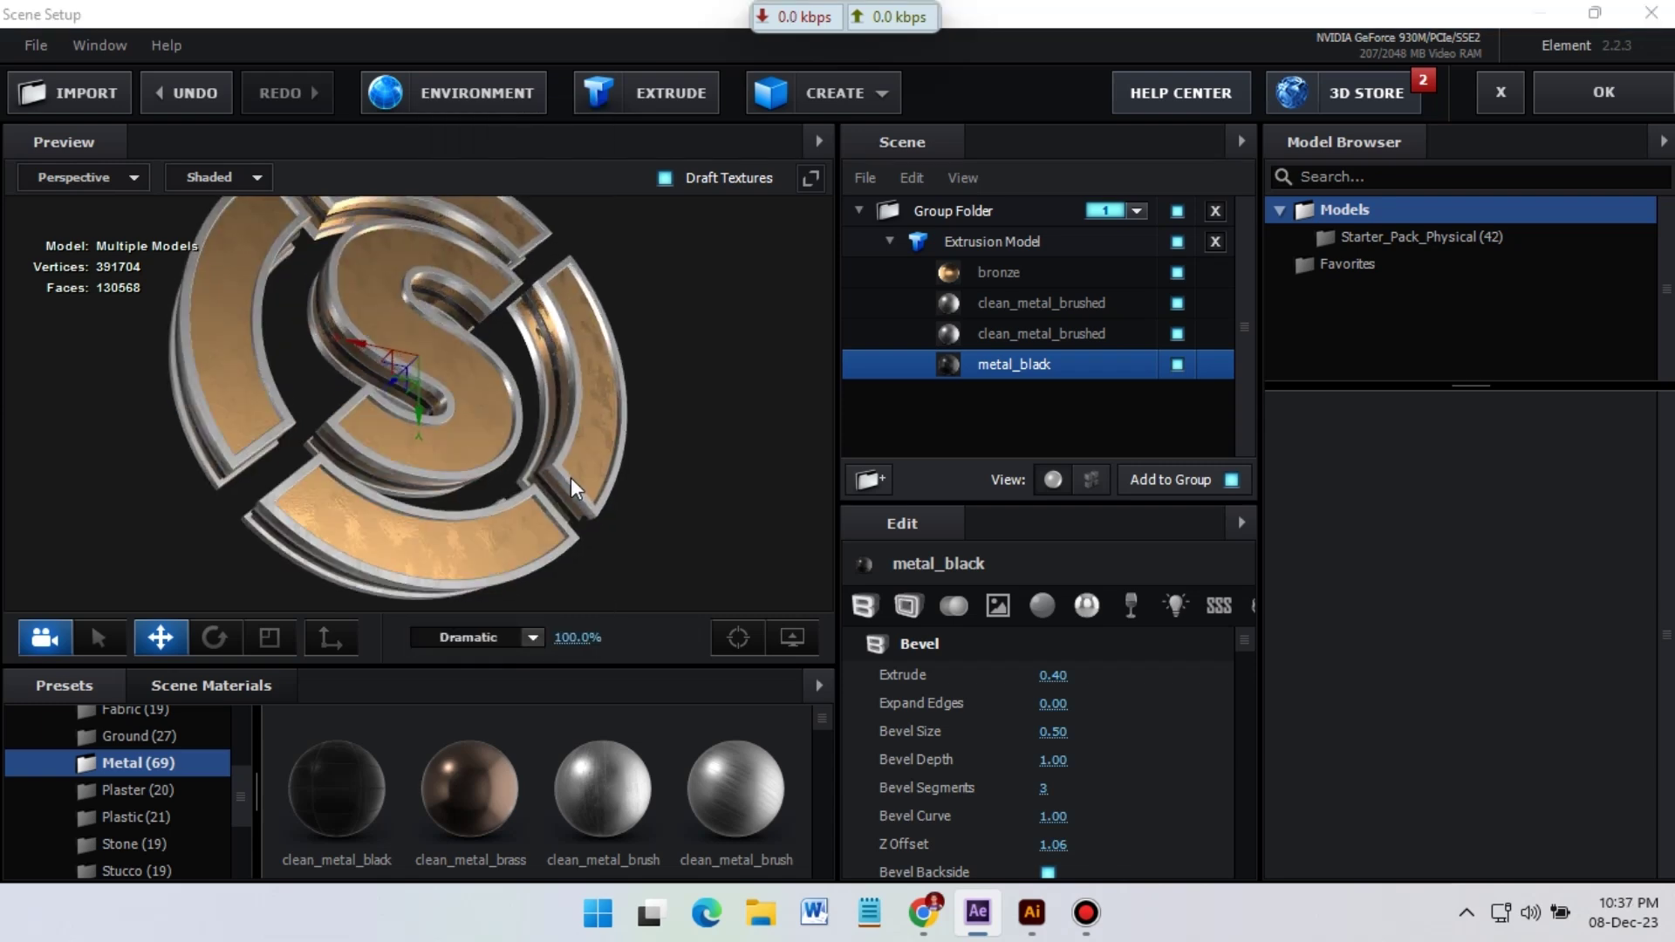
drag(607, 359, 616, 382)
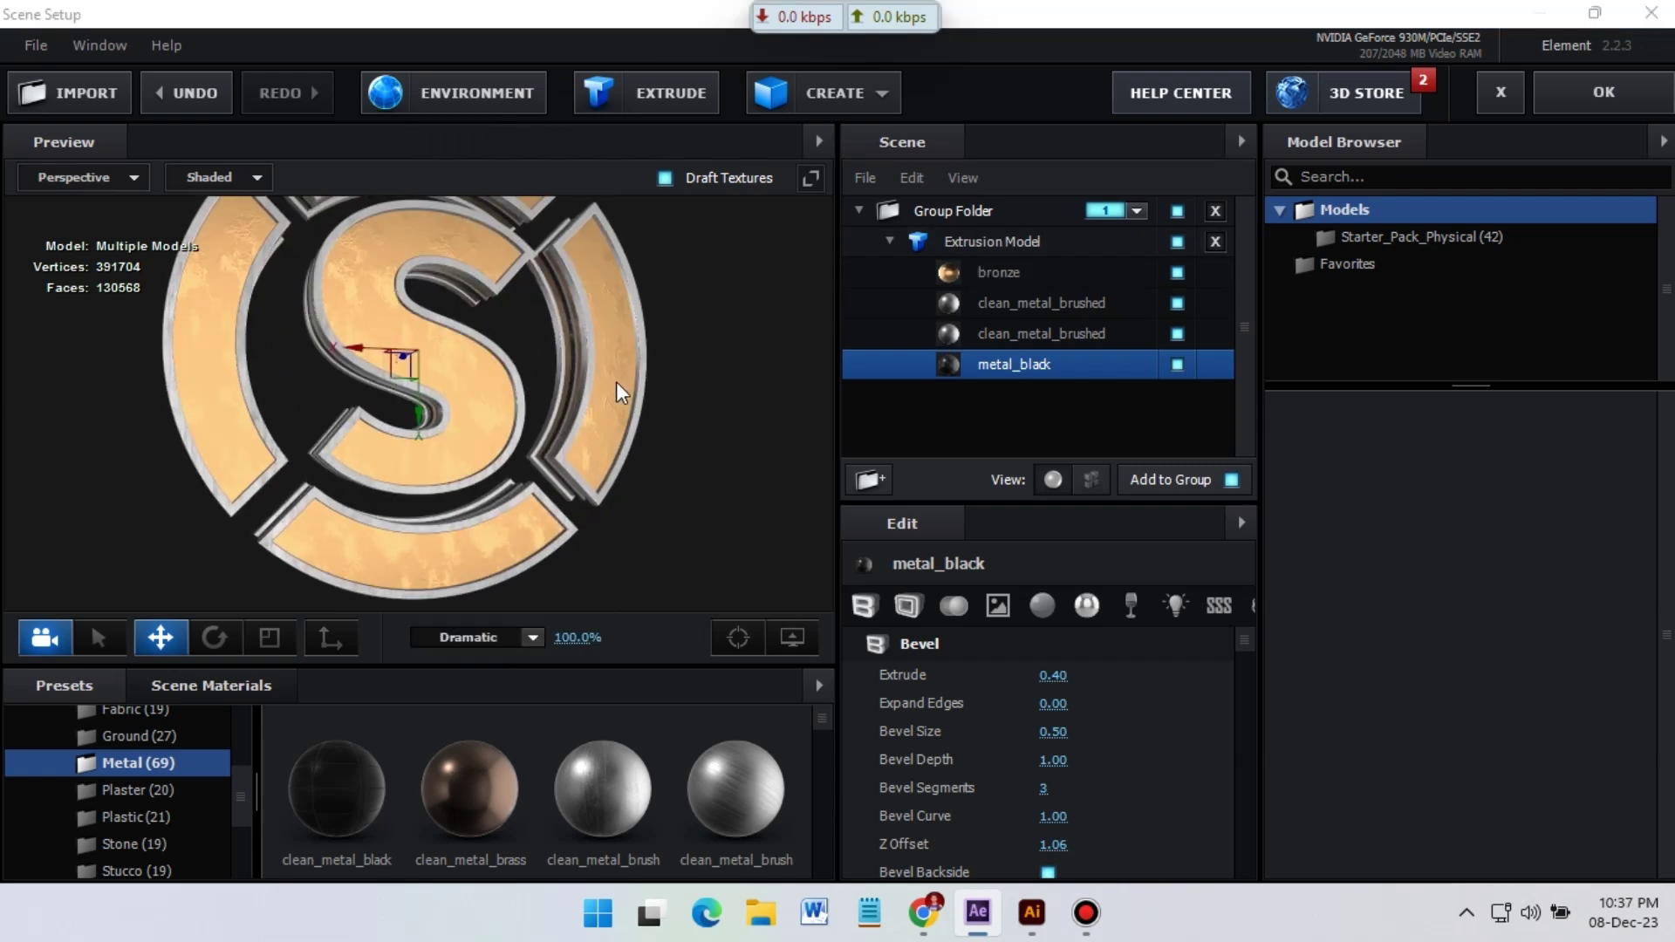
Show the extrusion model's individual paths in the scene list and assign Path 0 to auxiliary animation Channel 1.
click(986, 235)
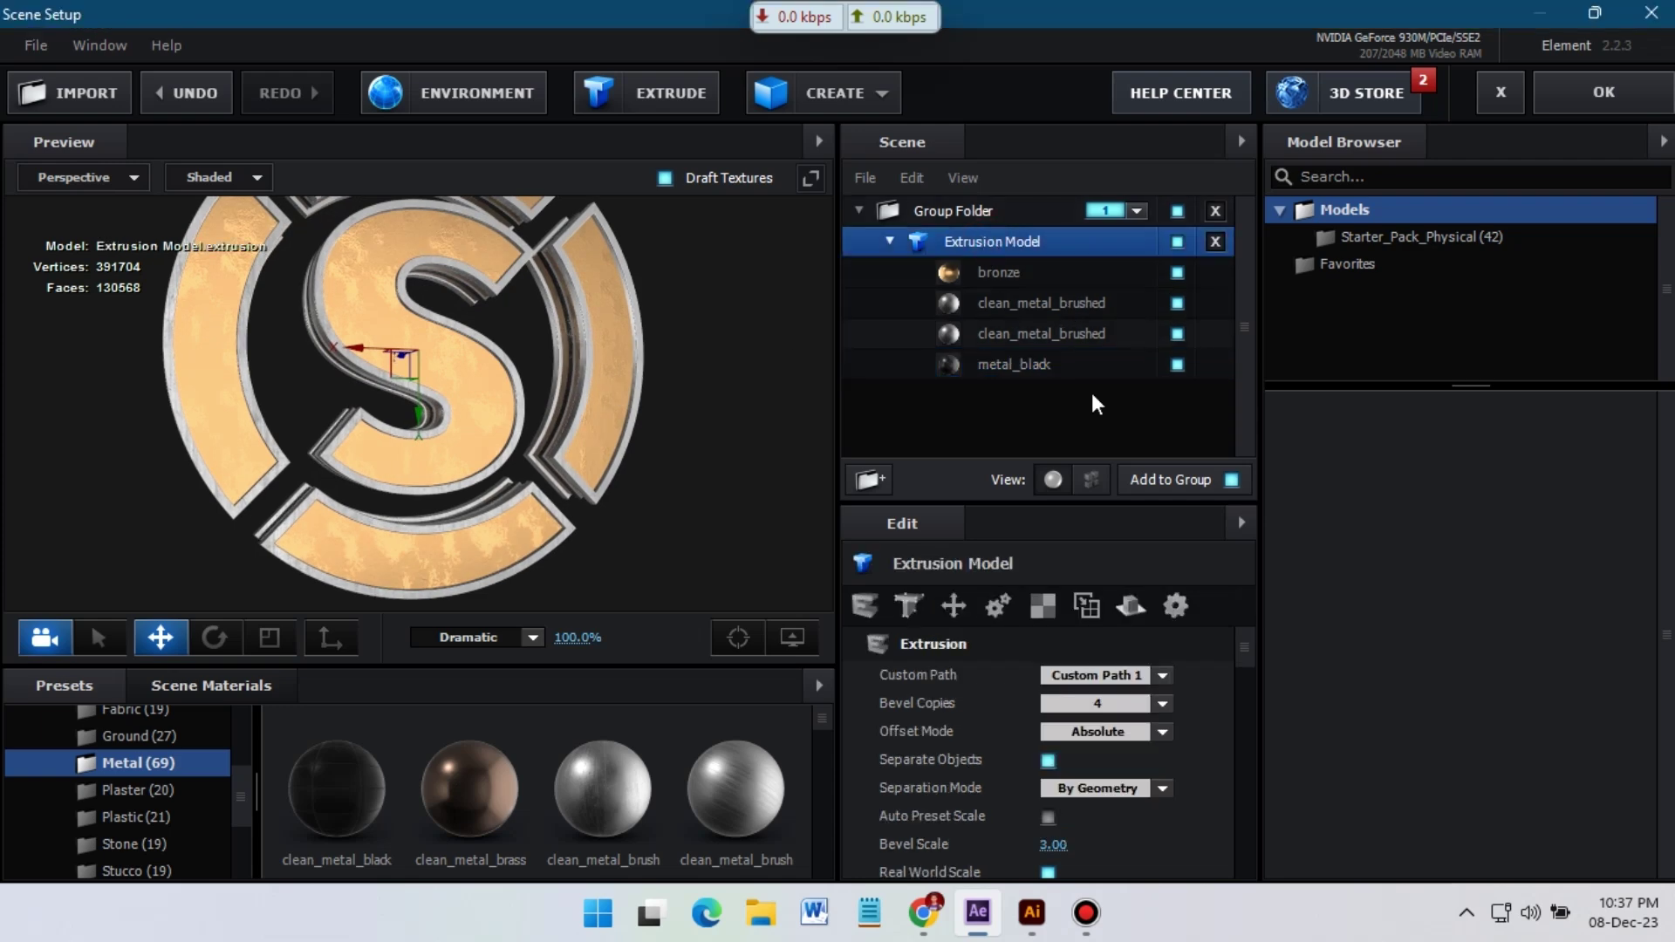
click(1091, 479)
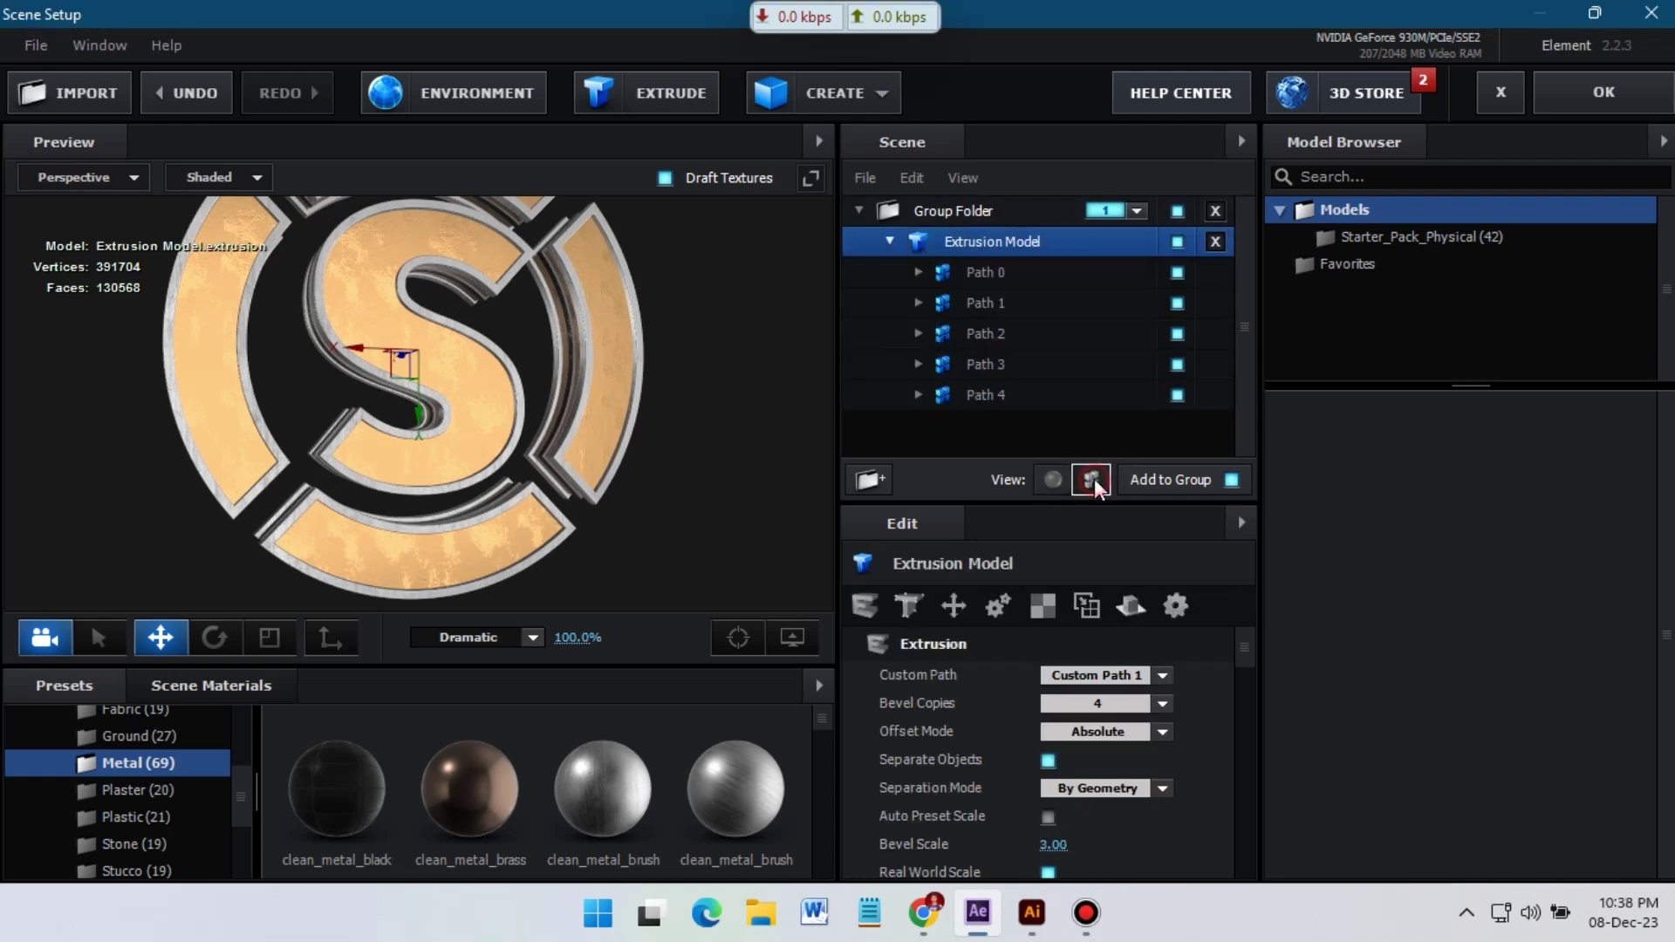
right_click(1012, 272)
mouse_move(1176, 323)
click(1344, 346)
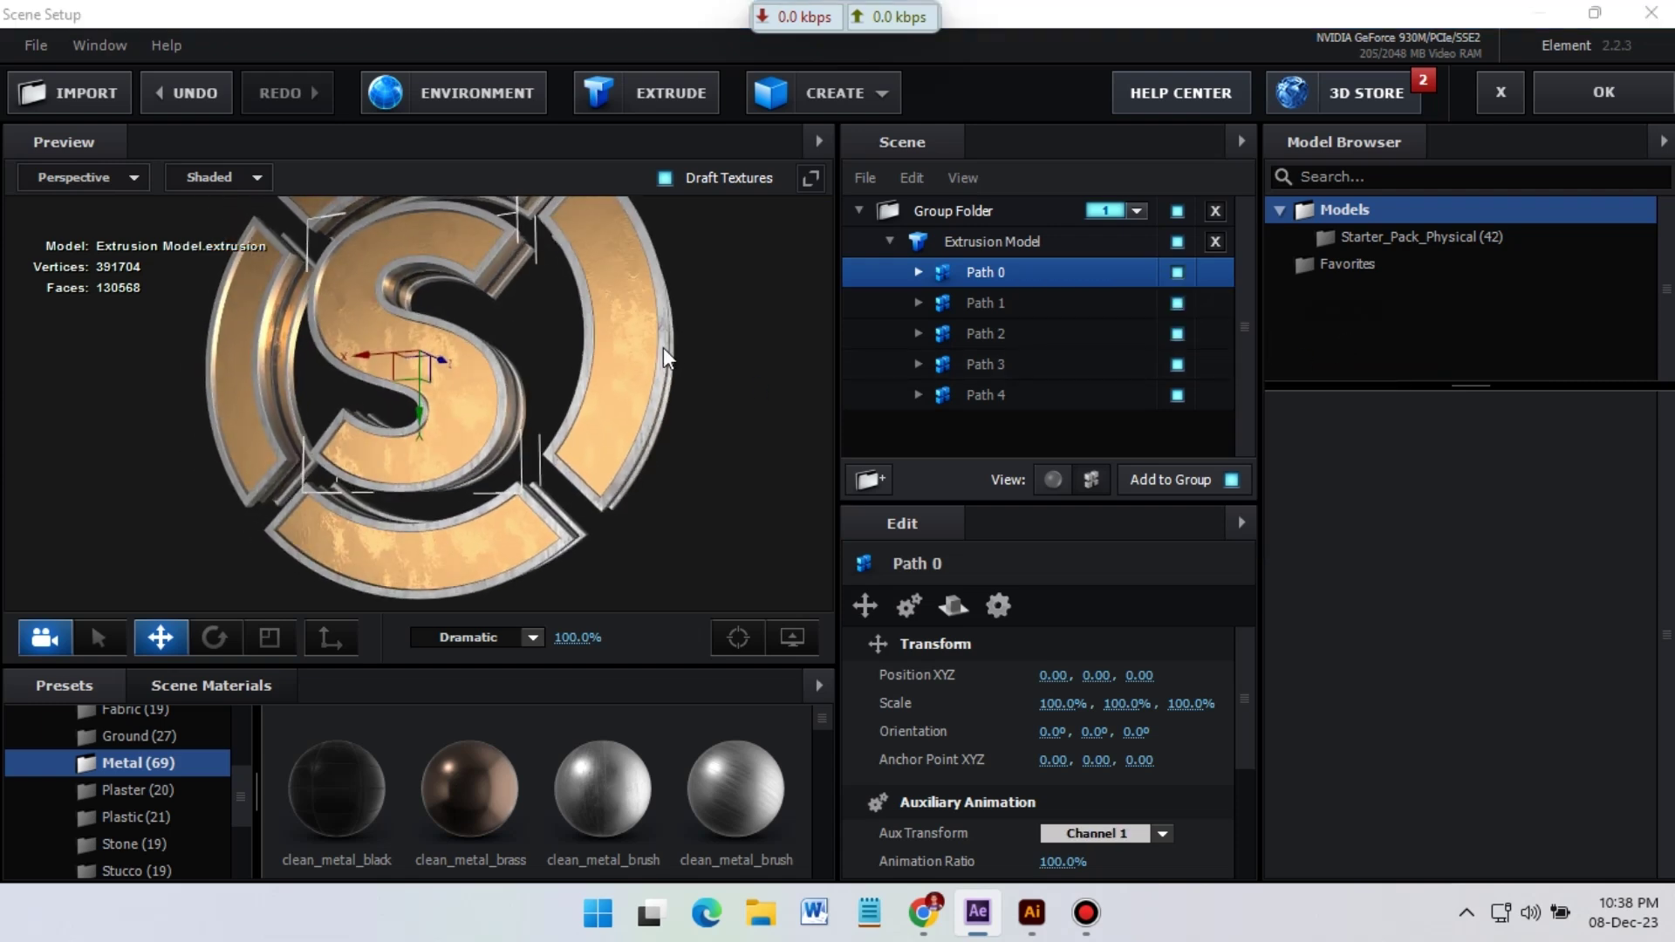
Assign Path 1 of the extrusion model to auxiliary animation Channel 2.
click(1003, 303)
right_click(1011, 308)
mouse_move(1135, 344)
click(1344, 397)
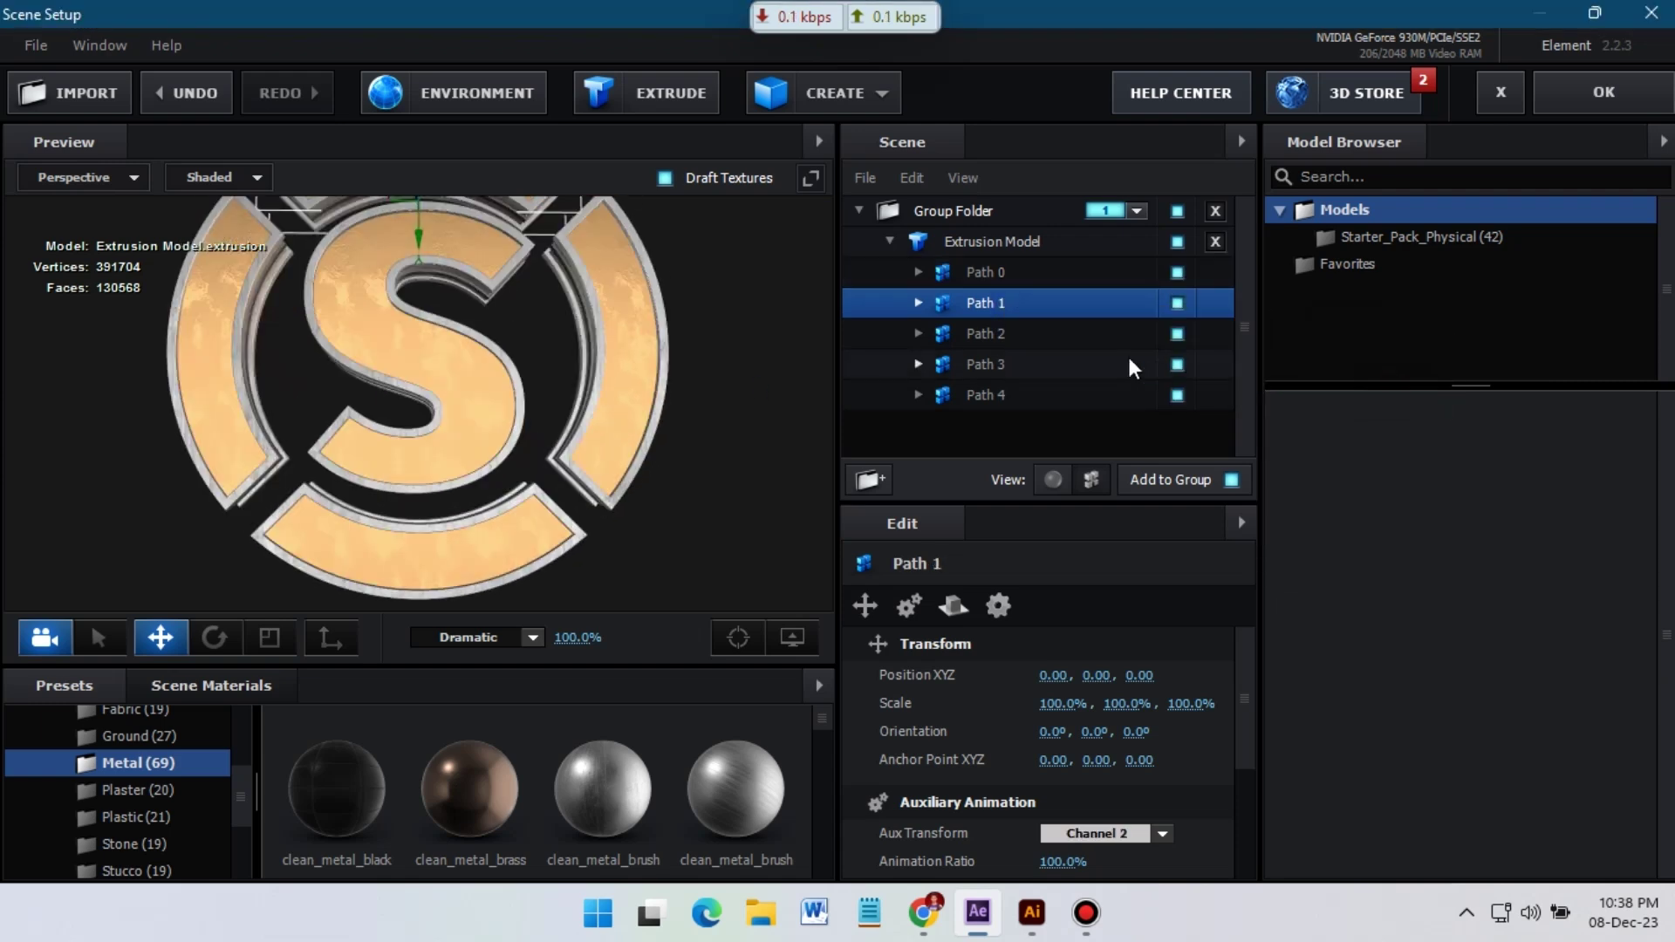
Assign auxiliary animation channels to Path 2, Path 3 and Path 4 of the extrusion model.
right_click(994, 334)
mouse_move(1110, 378)
click(1340, 428)
right_click(1003, 373)
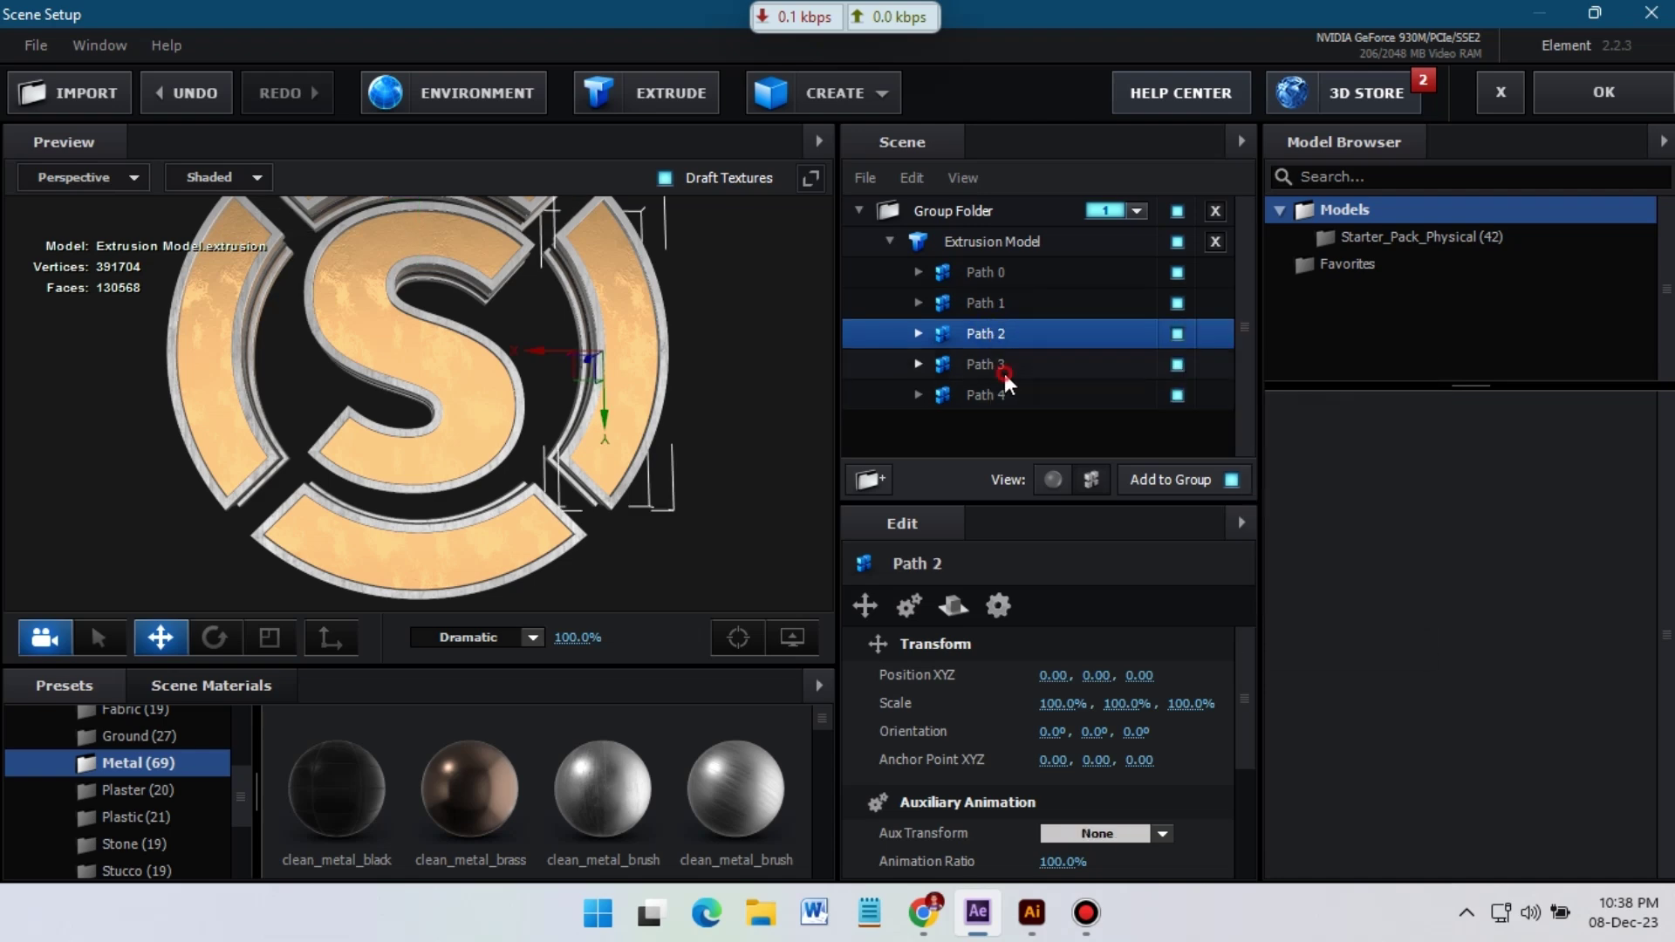
mouse_move(1123, 414)
click(1361, 495)
right_click(1004, 397)
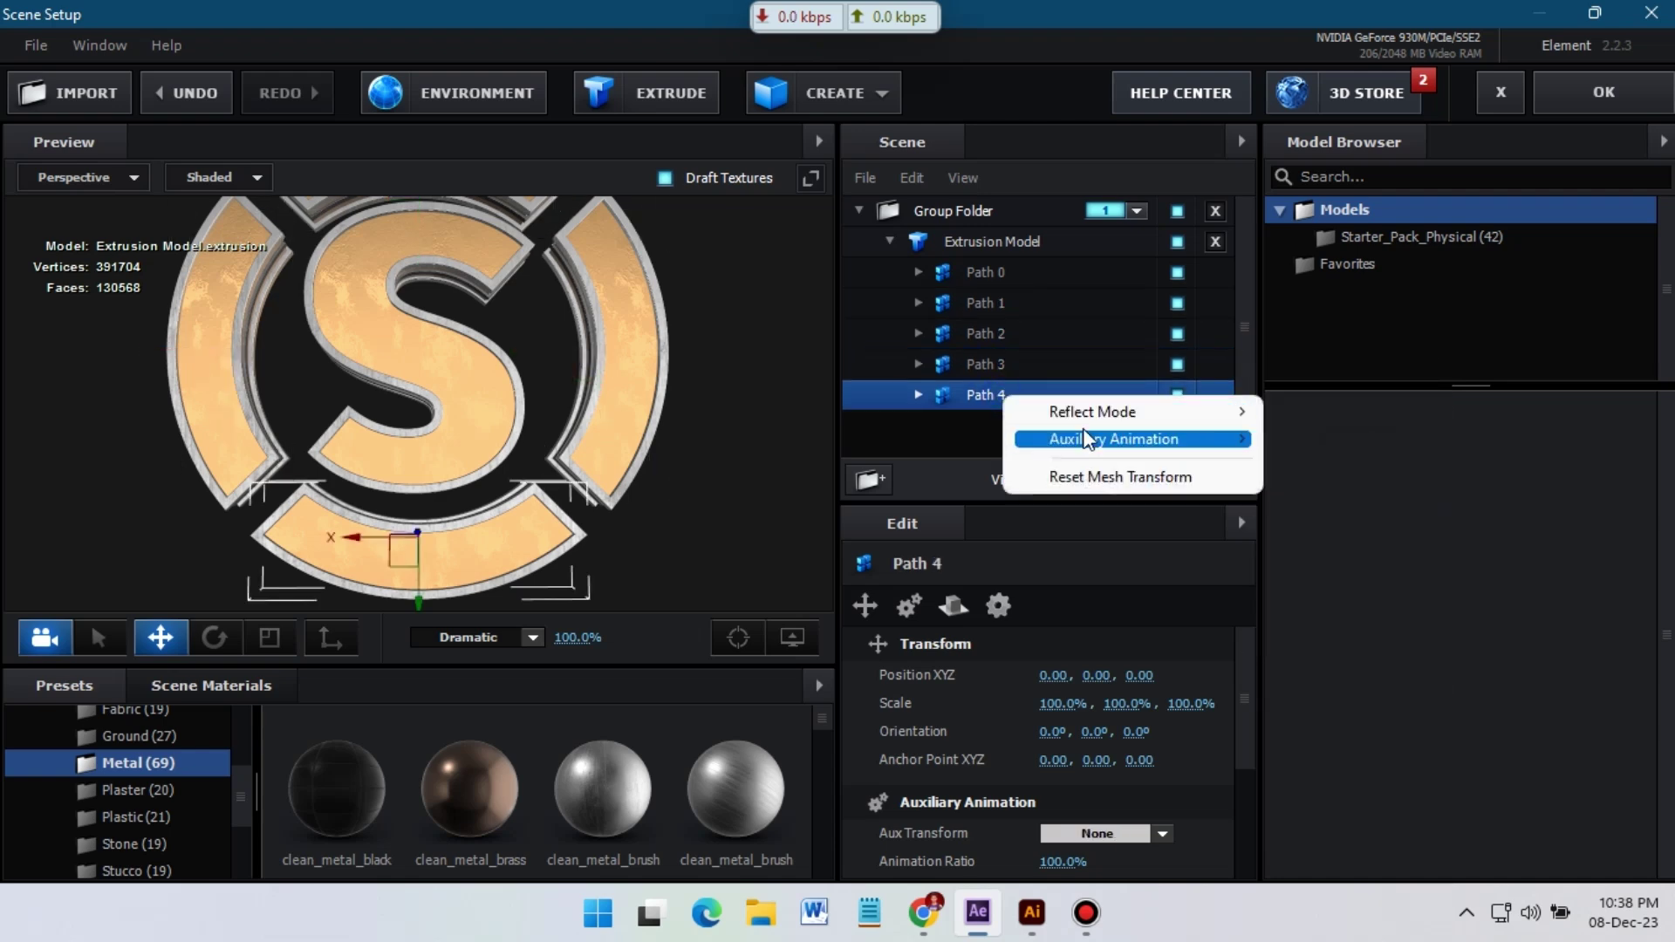
click(1317, 489)
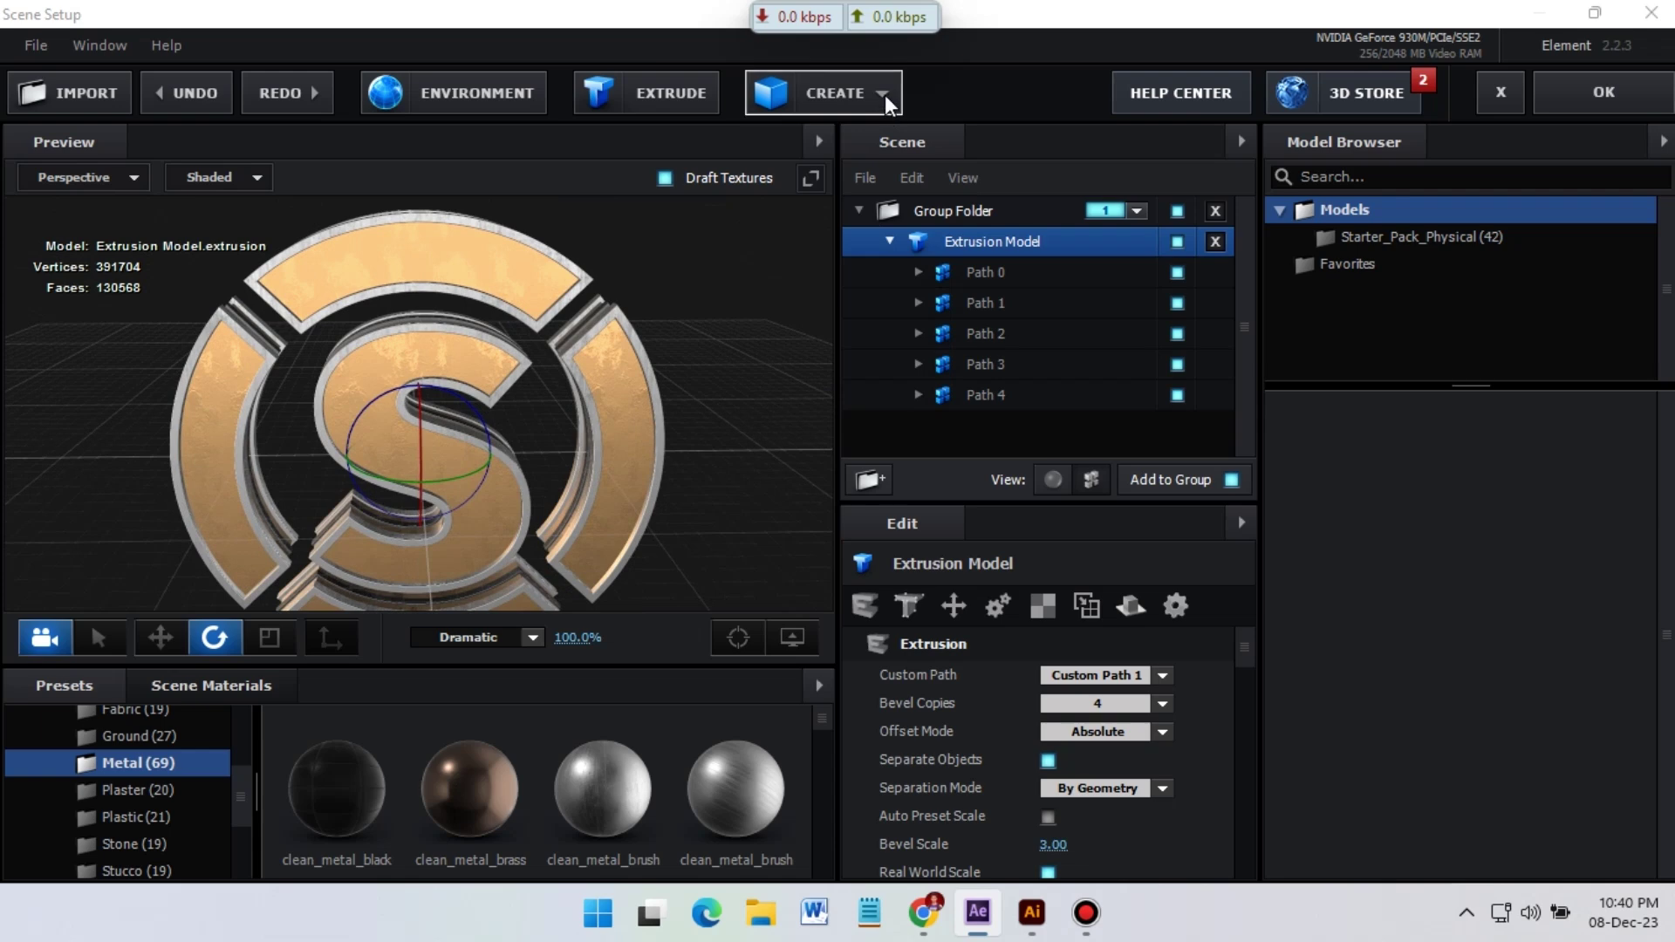
Create a plane model and set its Size XY to 100 by 100.
click(884, 95)
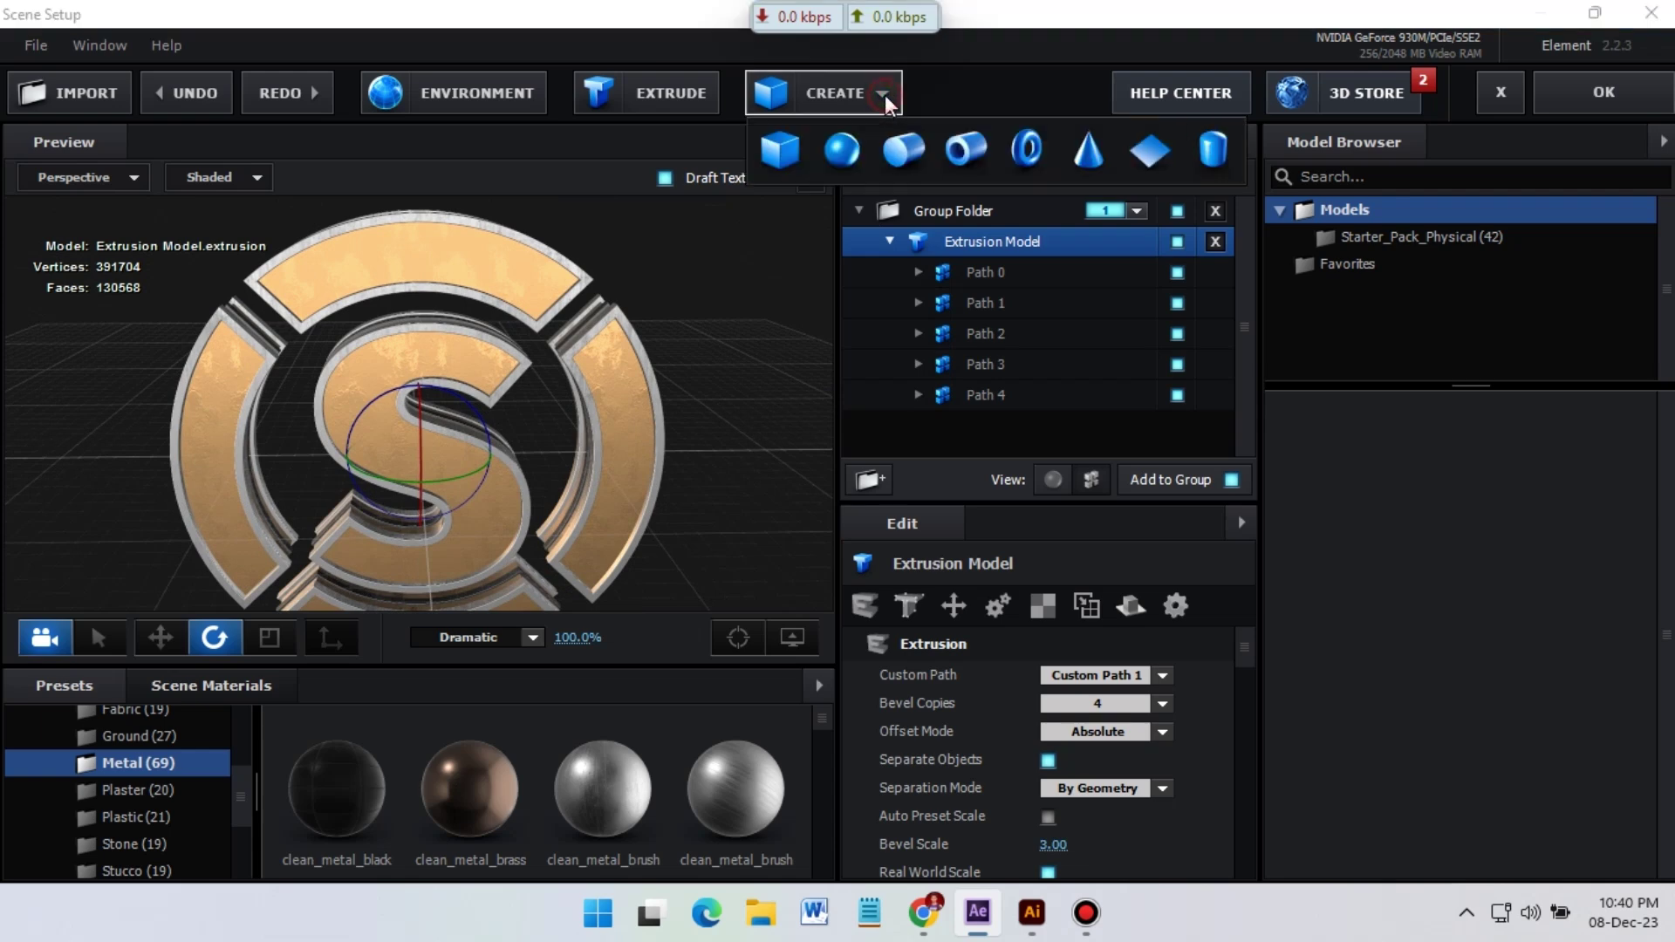
click(1134, 148)
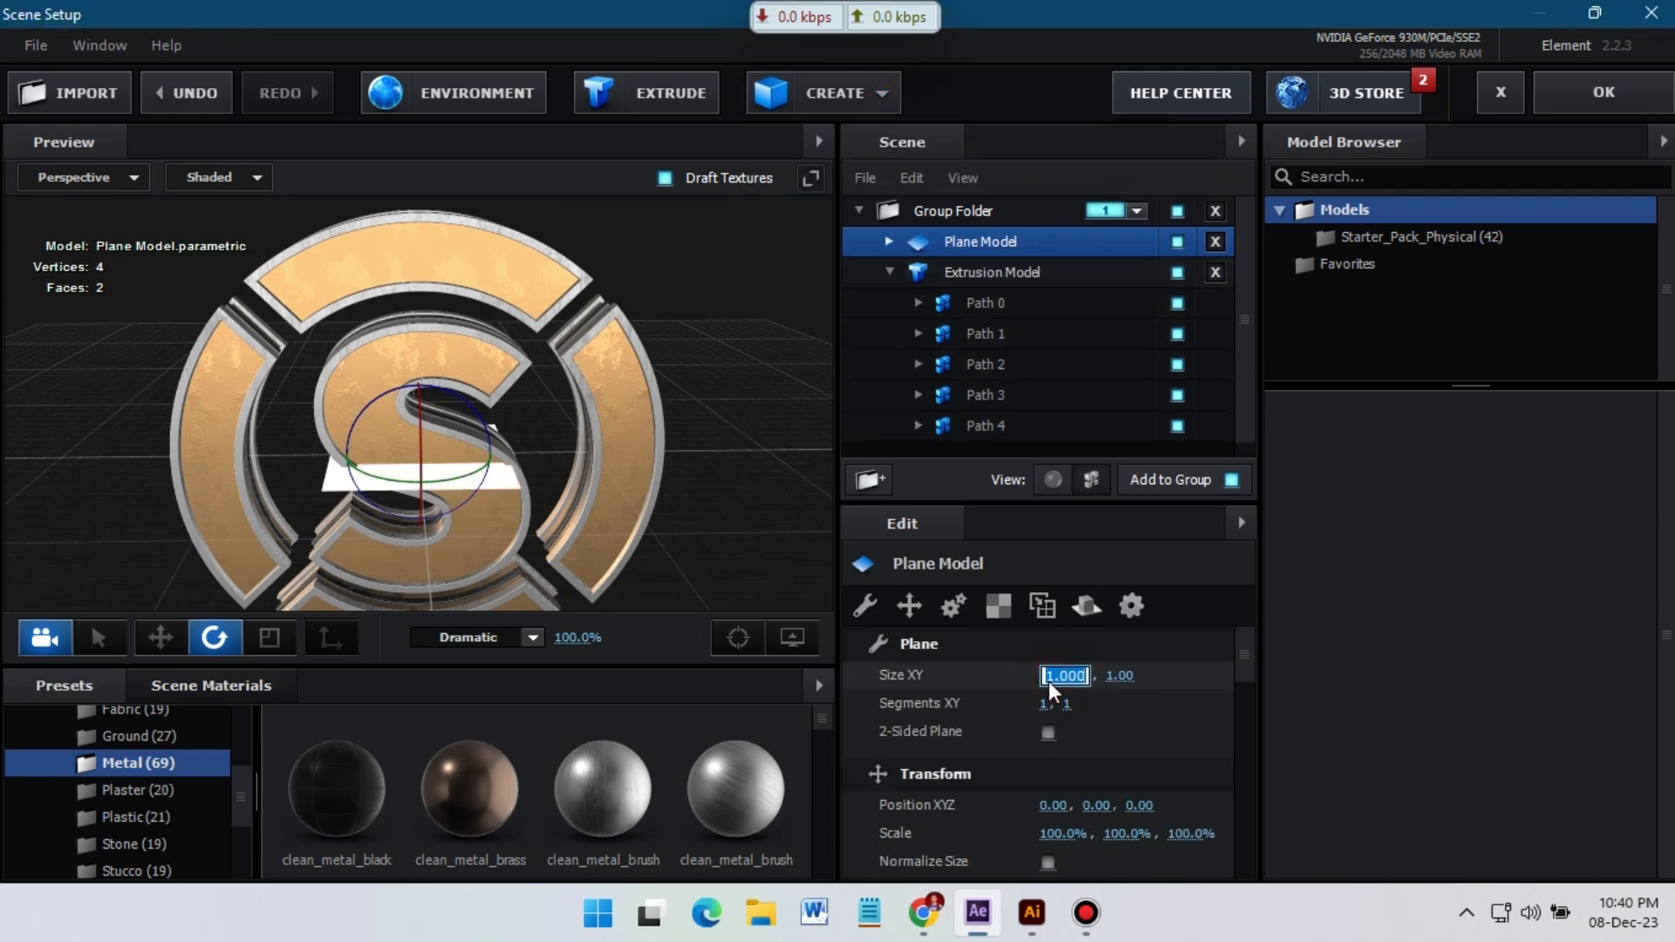
text(1)
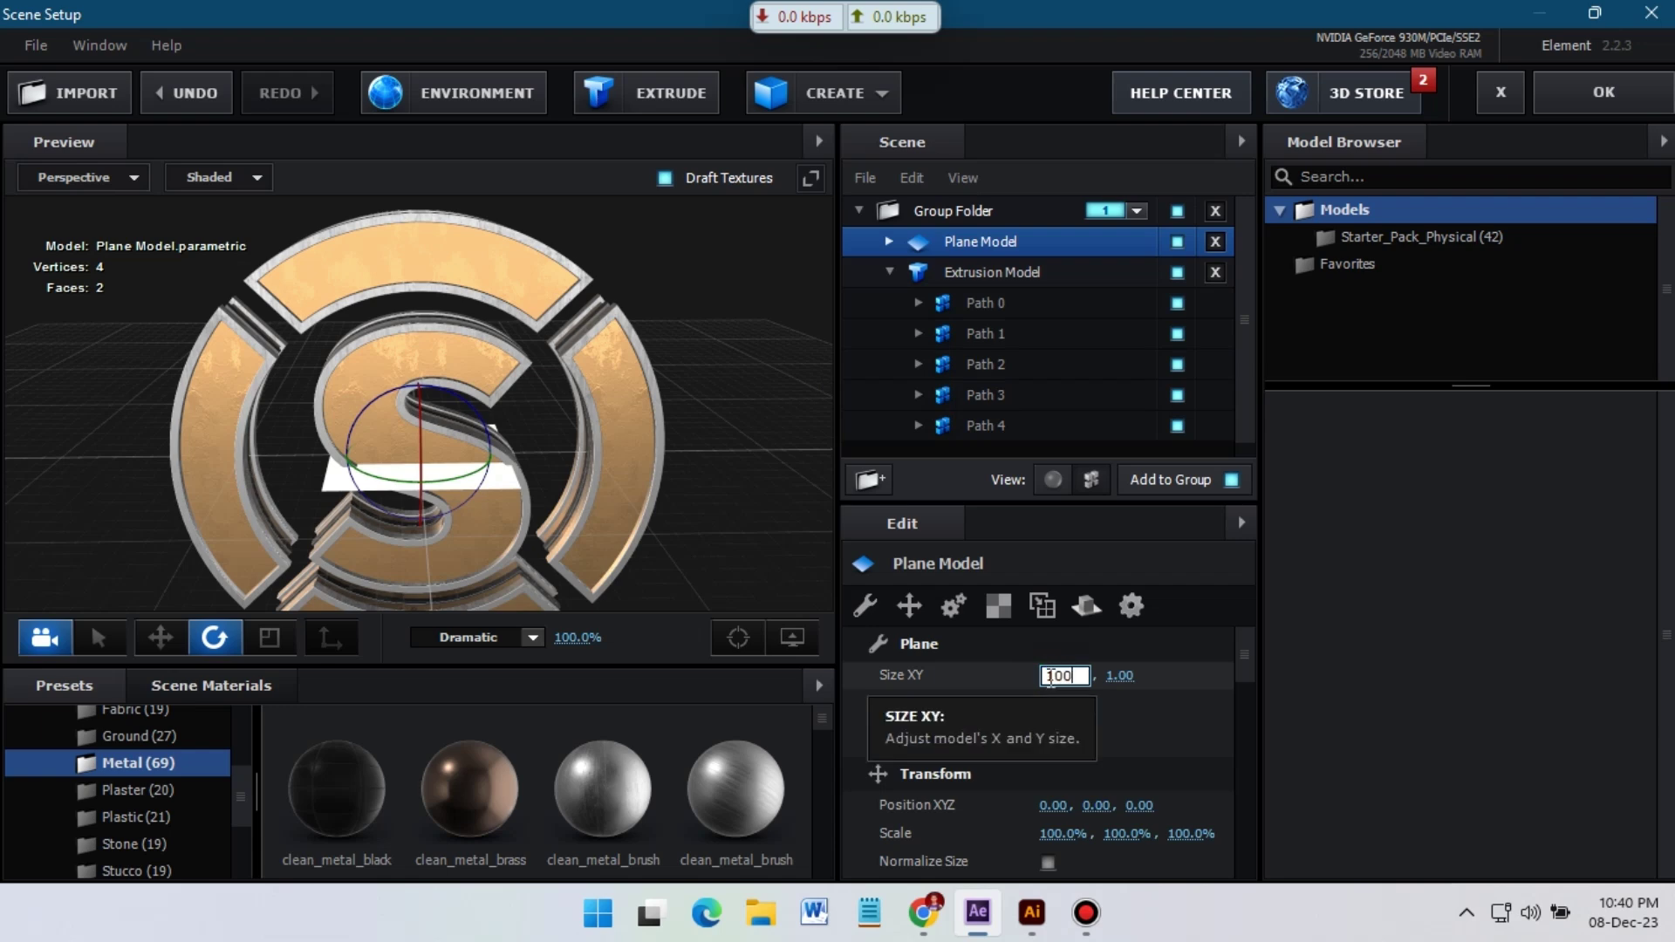
key(Return)
key(Return)
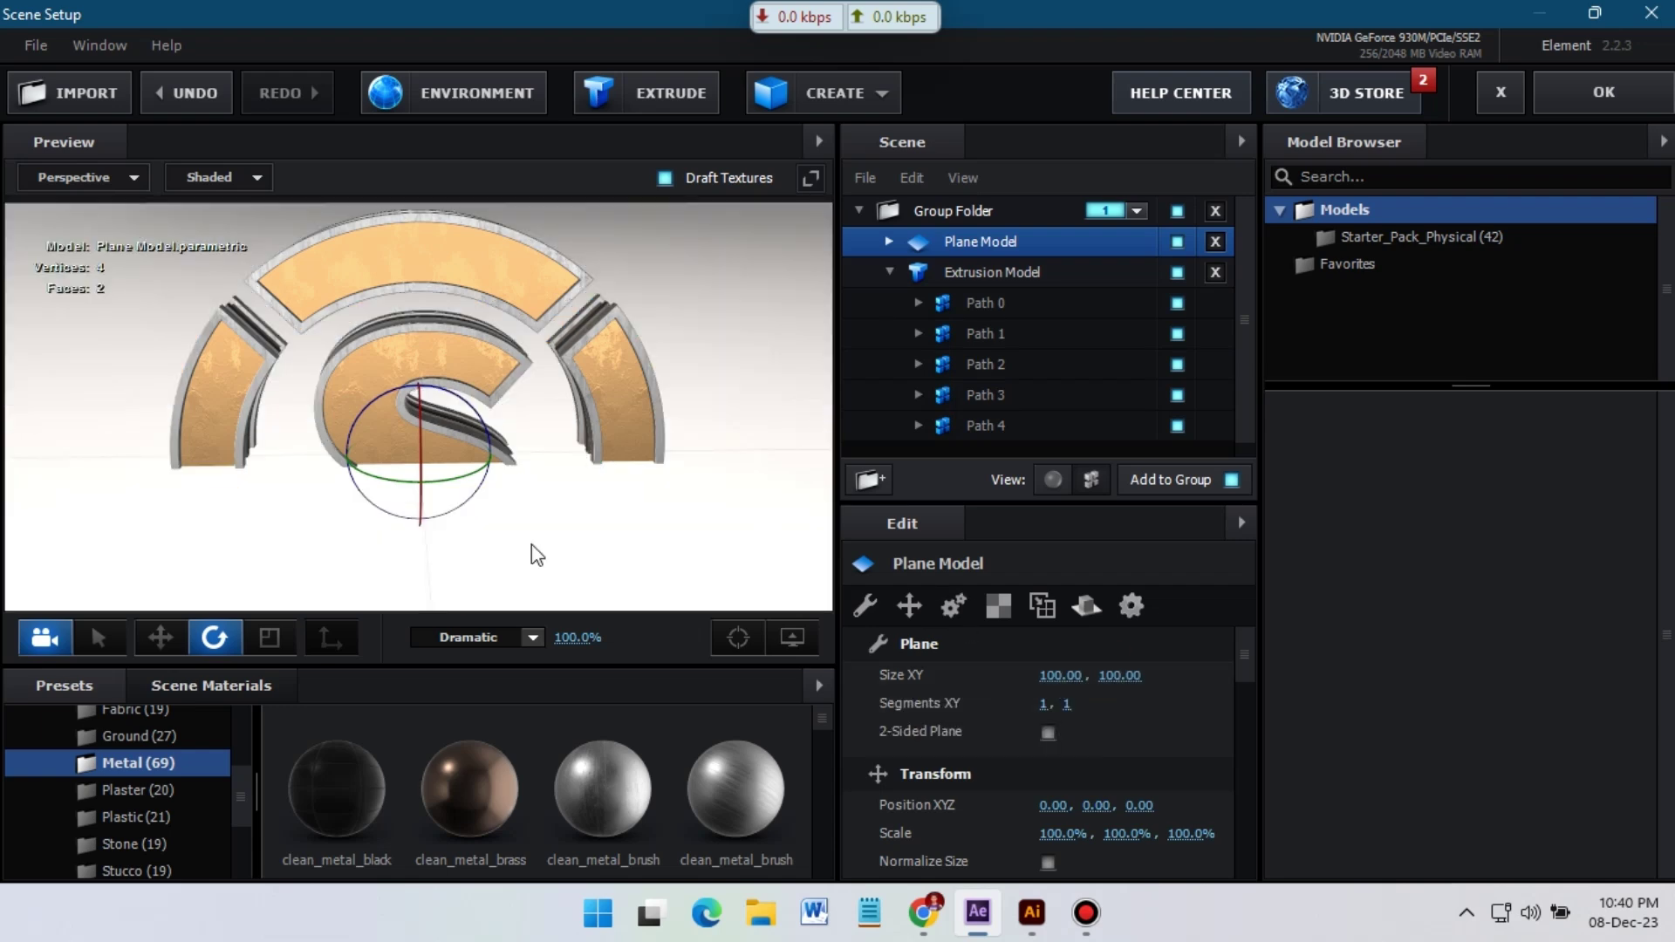
Rotate the plane parallel to the logo's face and move it behind the logo to a Z position of 0.18.
drag(419, 408, 400, 557)
drag(598, 531, 571, 454)
click(160, 638)
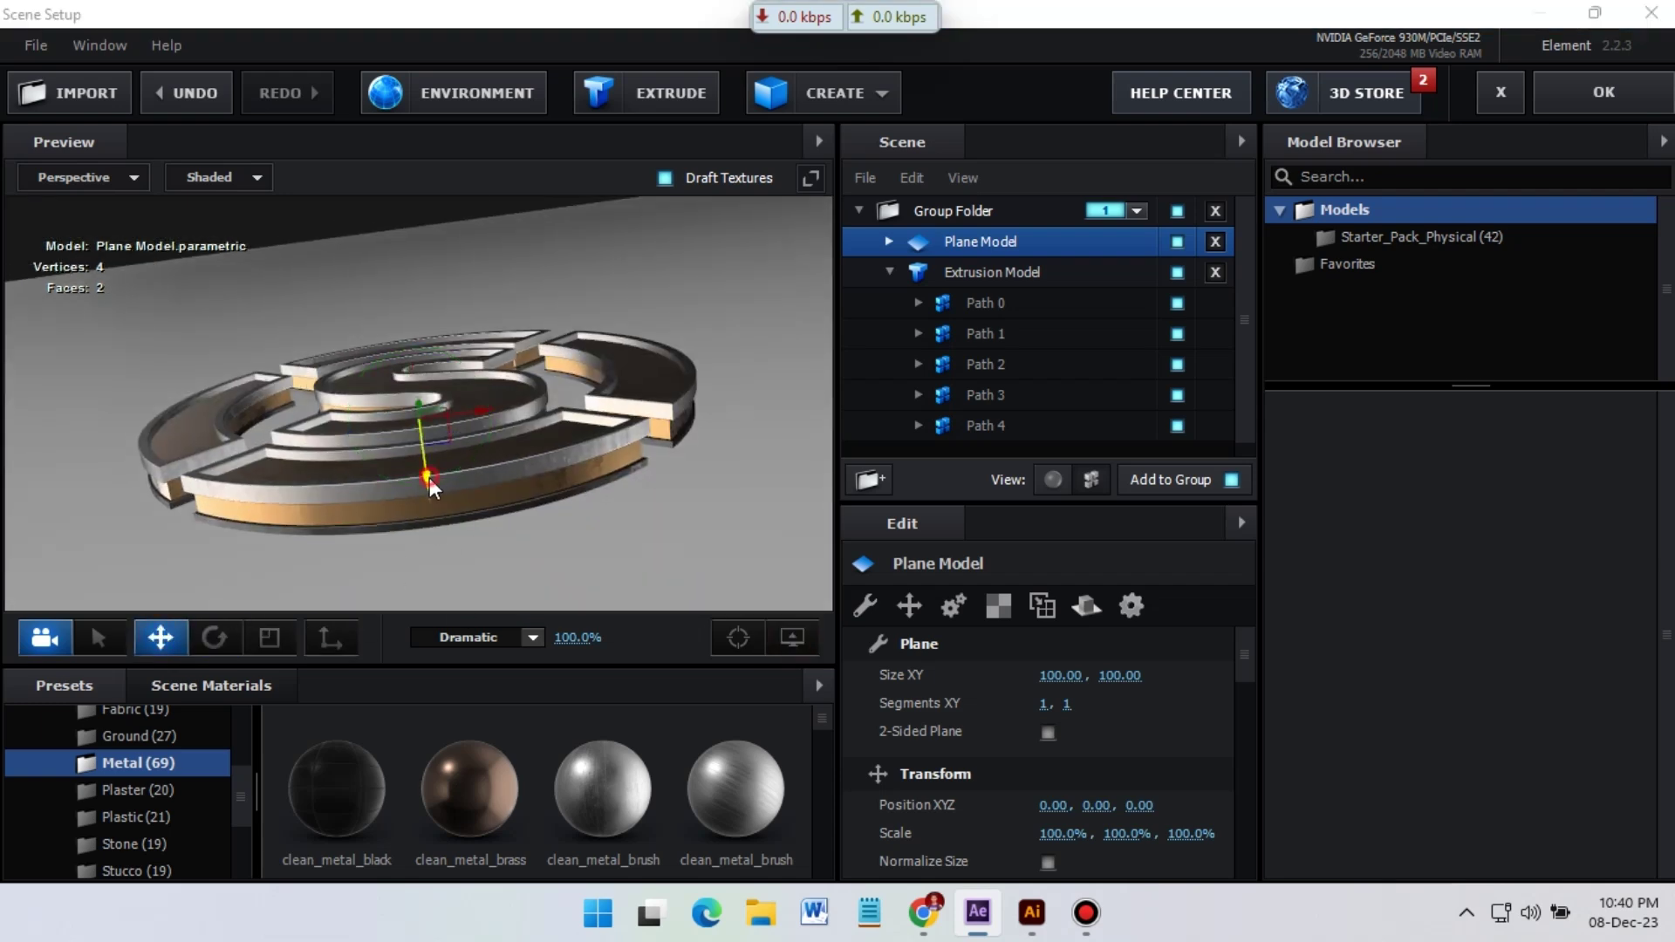
mouse_move(429, 478)
mouse_down()
mouse_move(432, 529)
mouse_move(438, 510)
mouse_up()
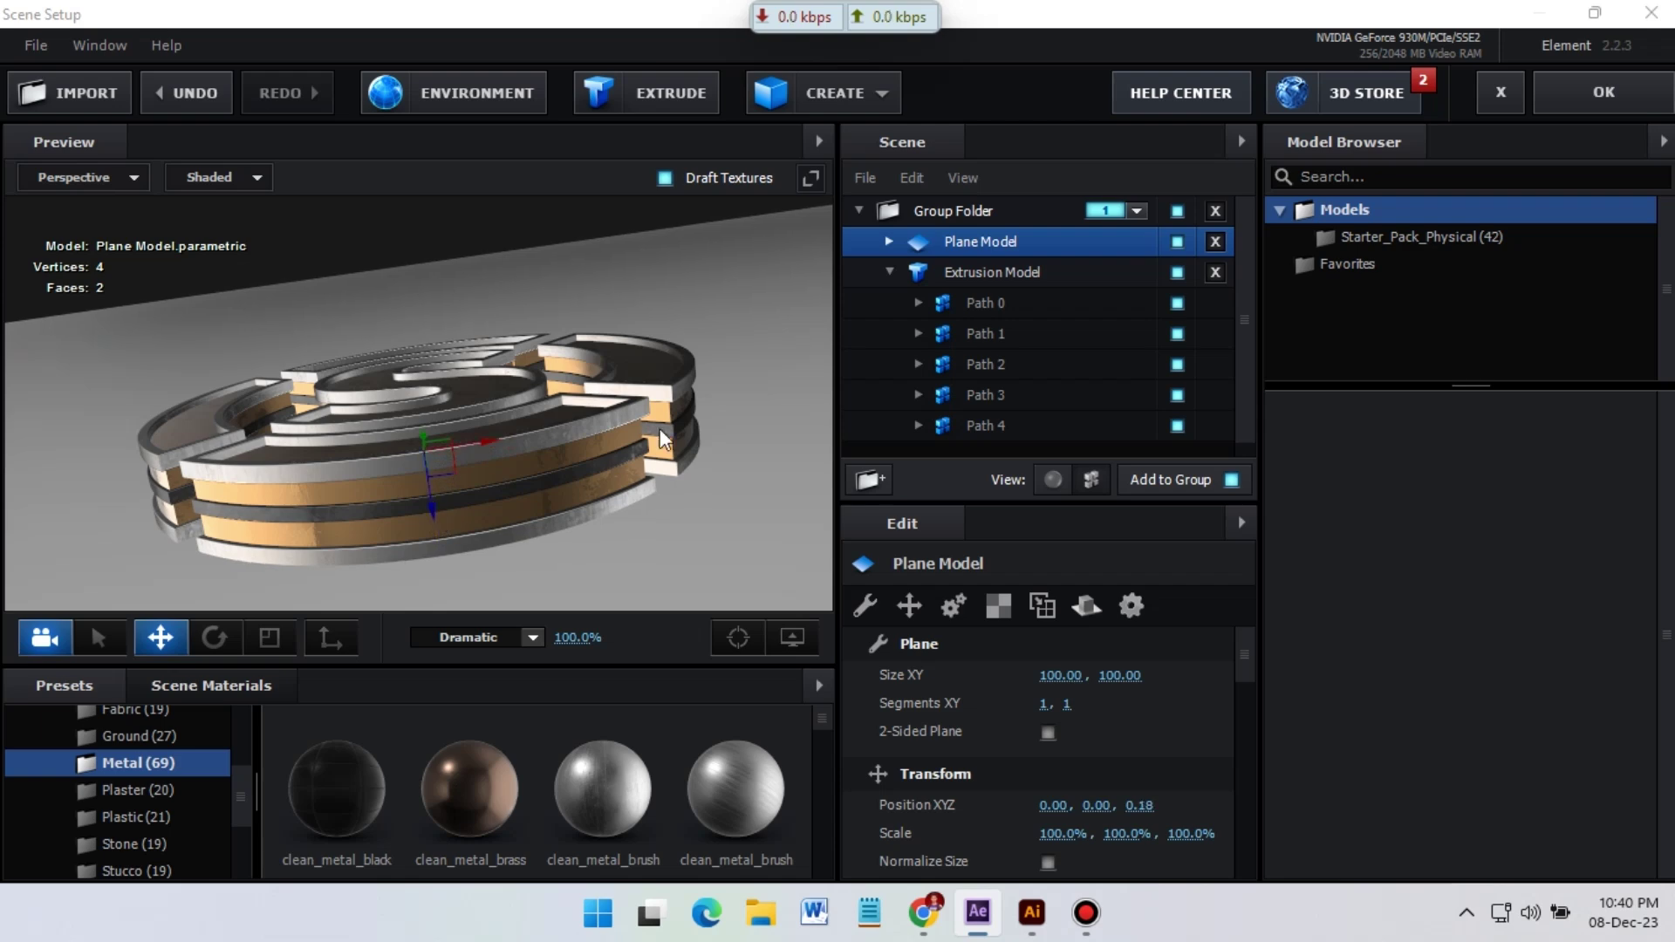
drag(660, 428, 663, 393)
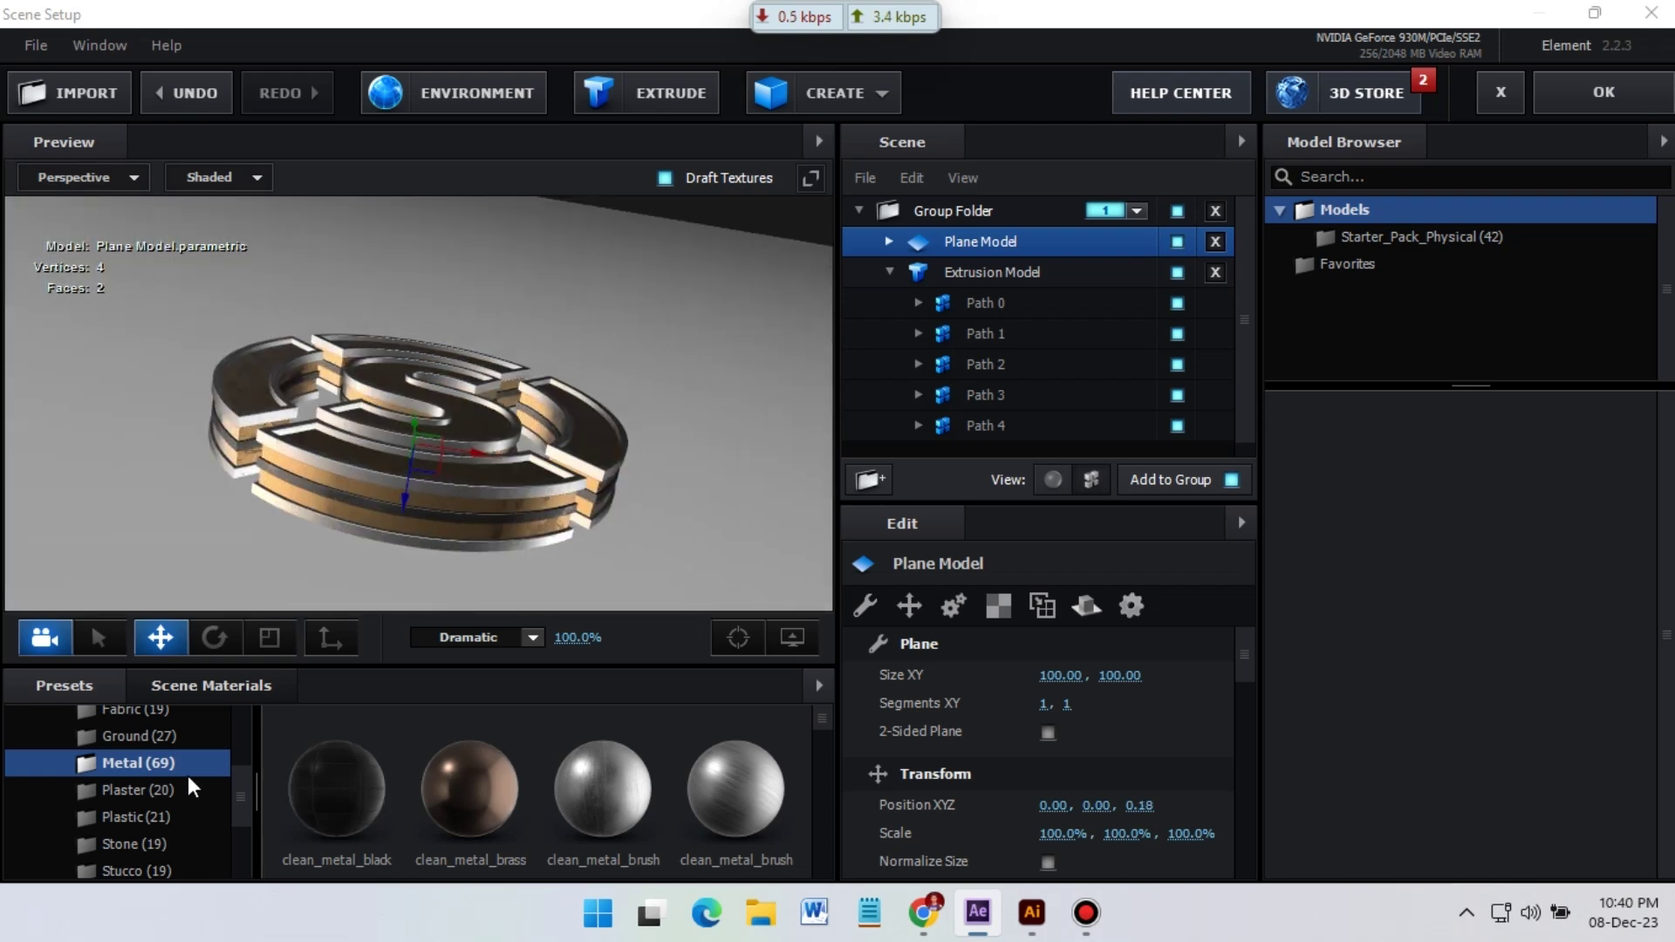
Apply the clean_metal_military_pannel material to the plane model.
scroll(552, 806, down, 1)
scroll(552, 806, down, 1)
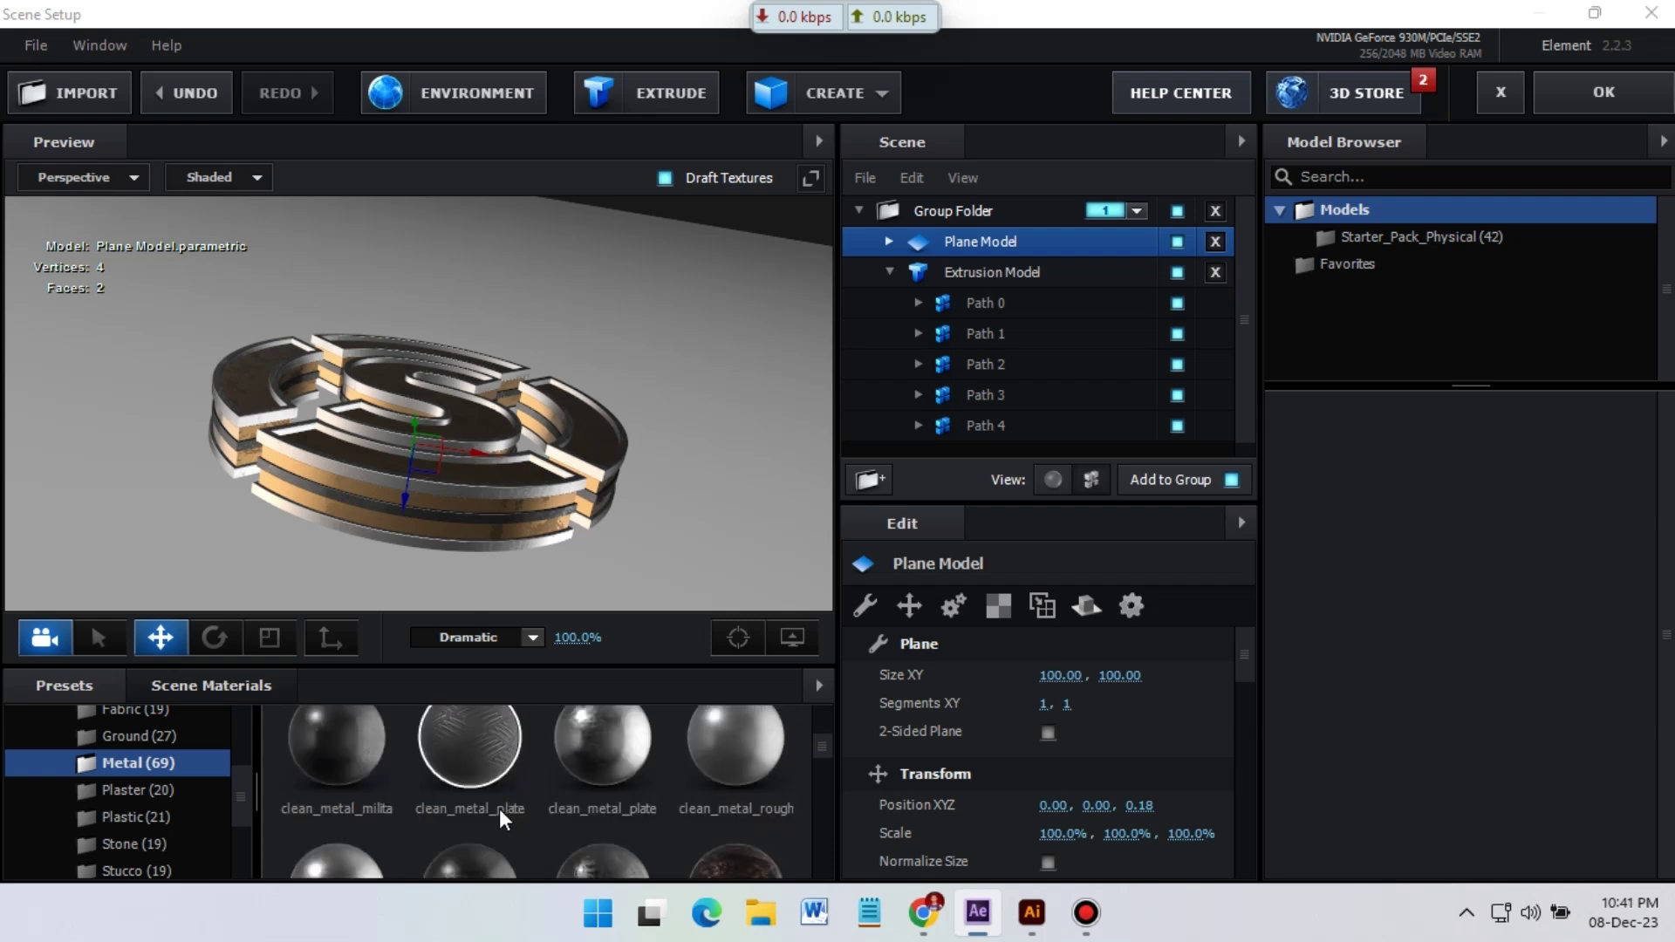
drag(499, 809, 1012, 253)
Expand the plane model down to its material and replace that material with metal_black.
click(889, 241)
click(998, 273)
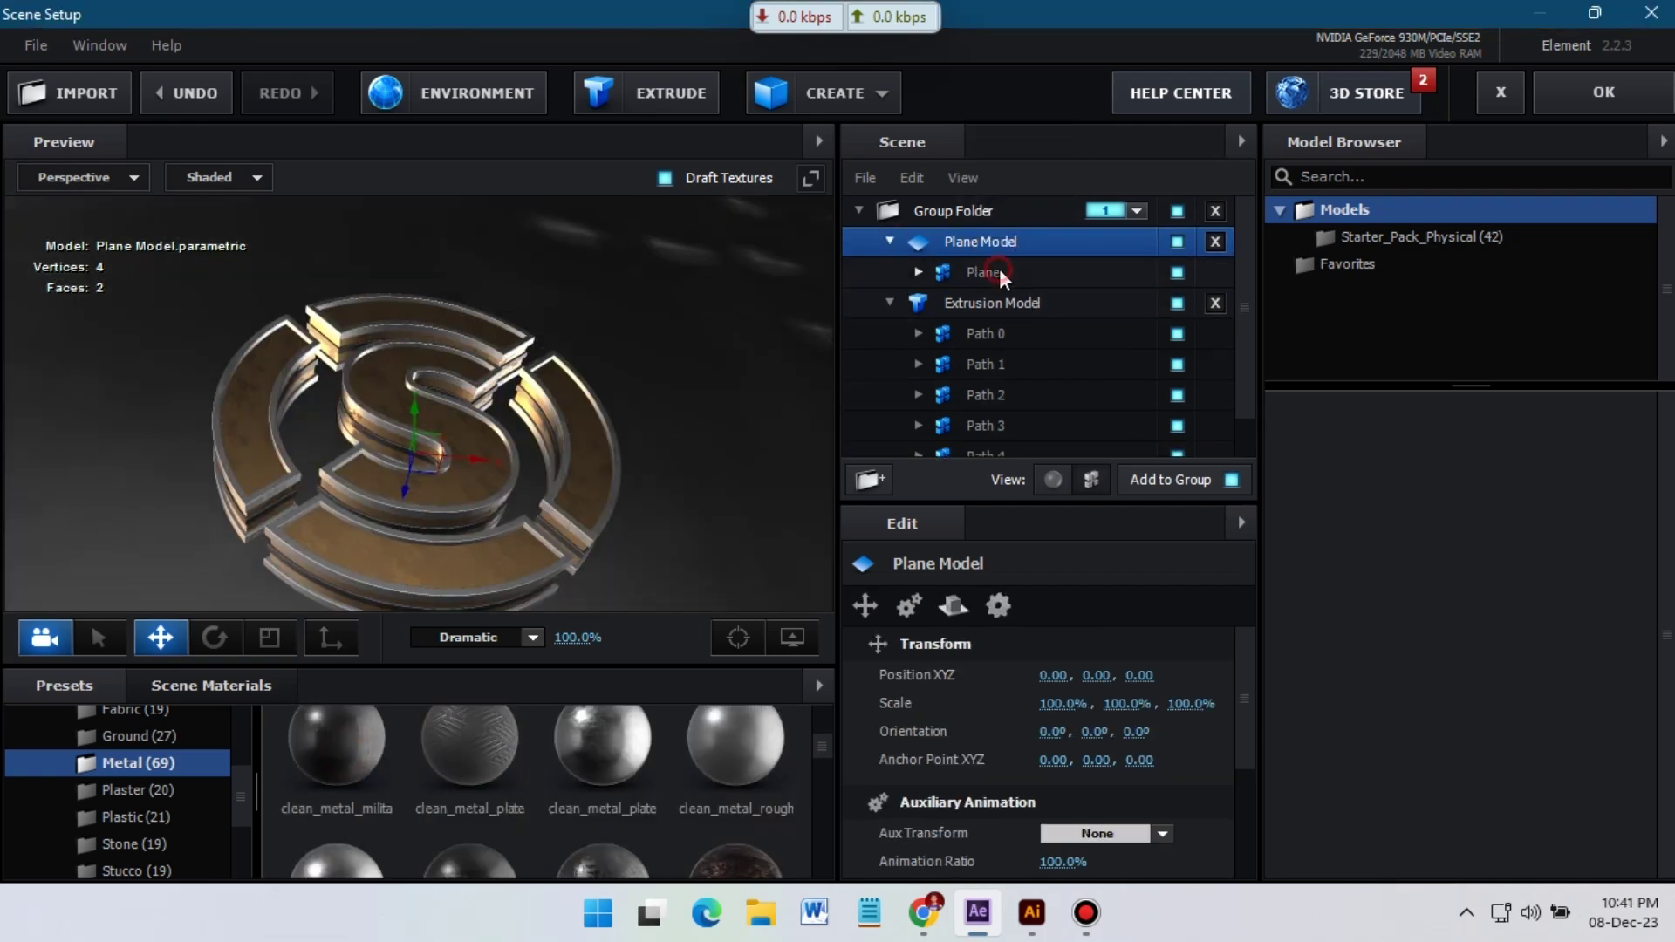
click(919, 273)
click(1029, 303)
click(954, 607)
click(910, 608)
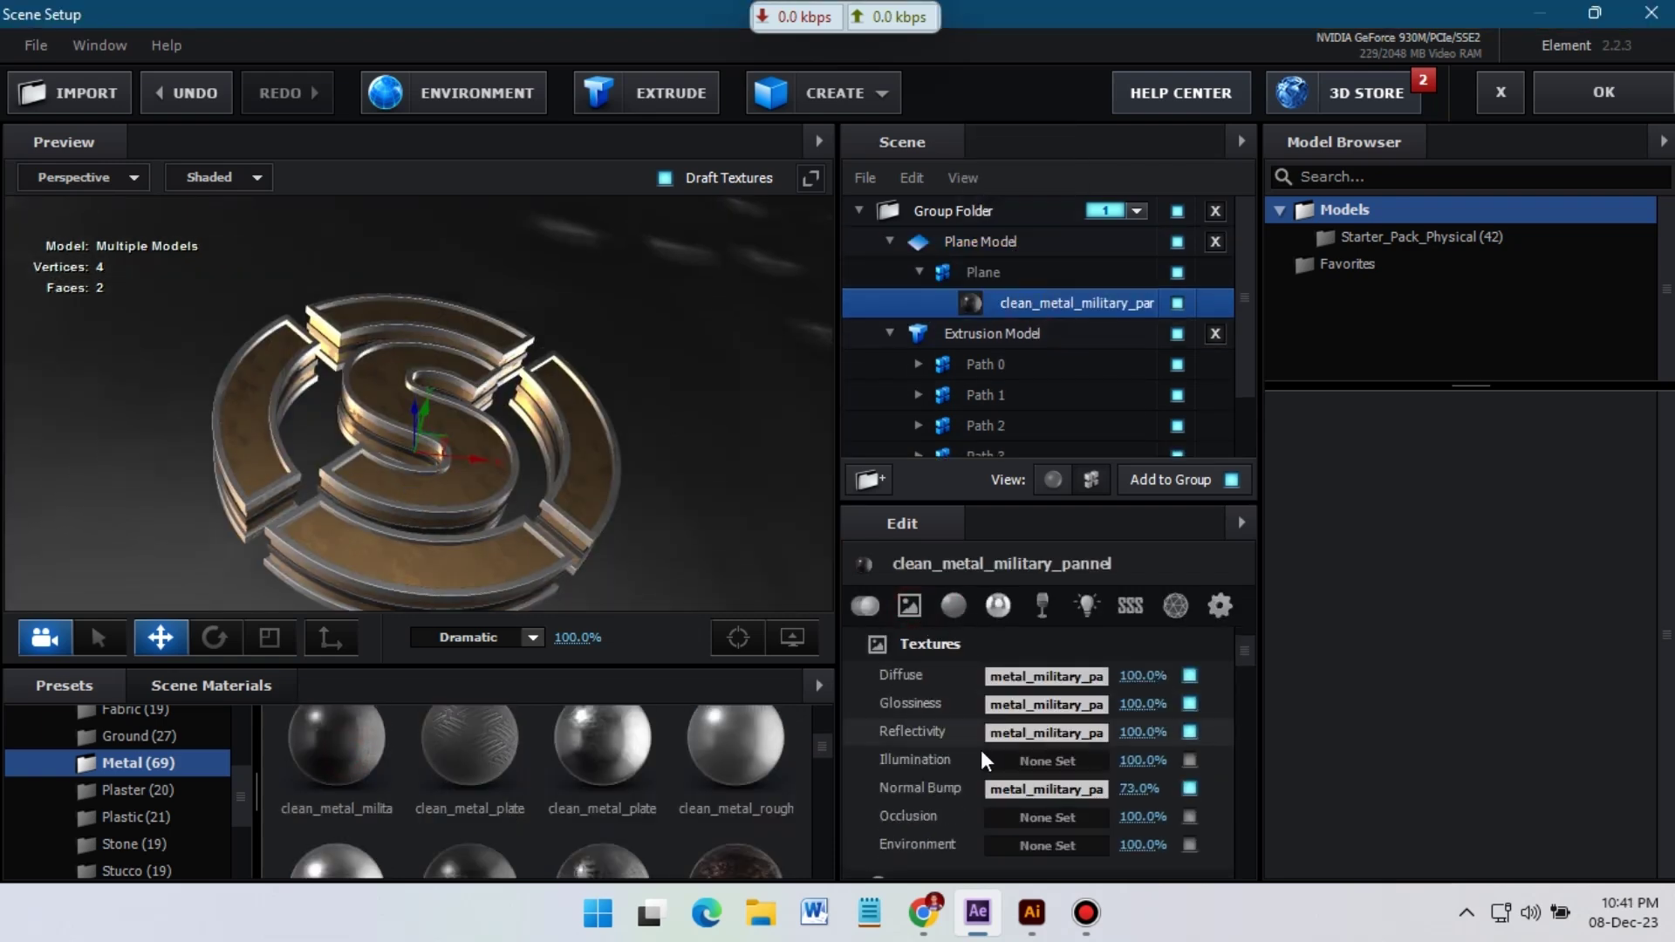
scroll(527, 836, down, 1)
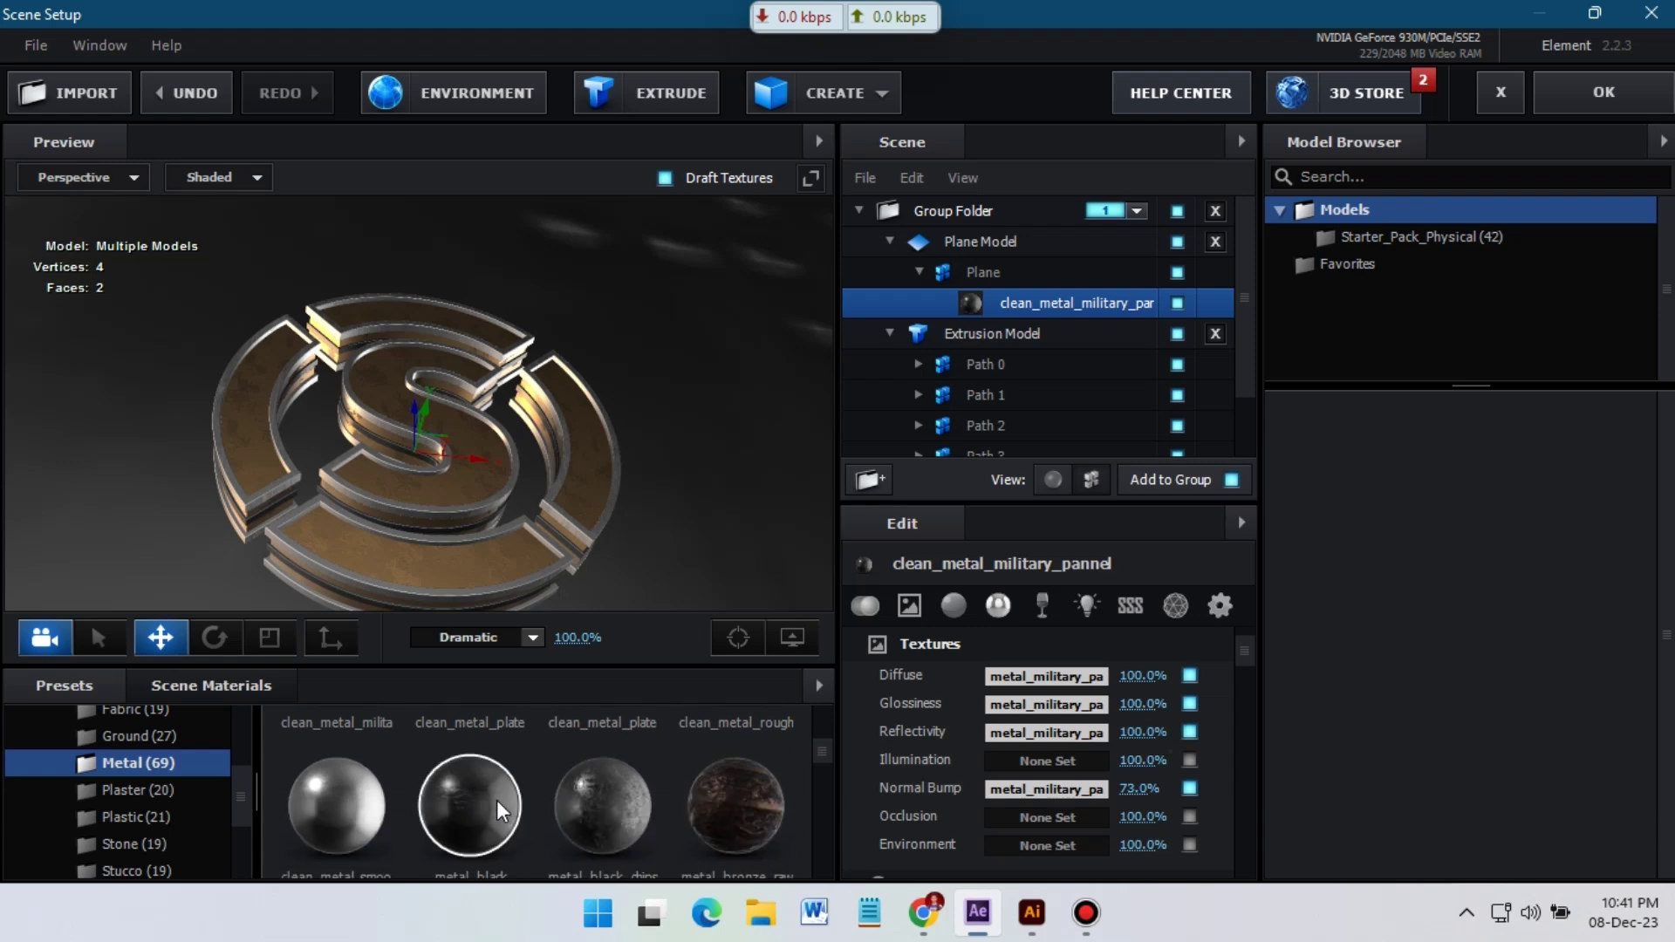
drag(563, 759, 1013, 305)
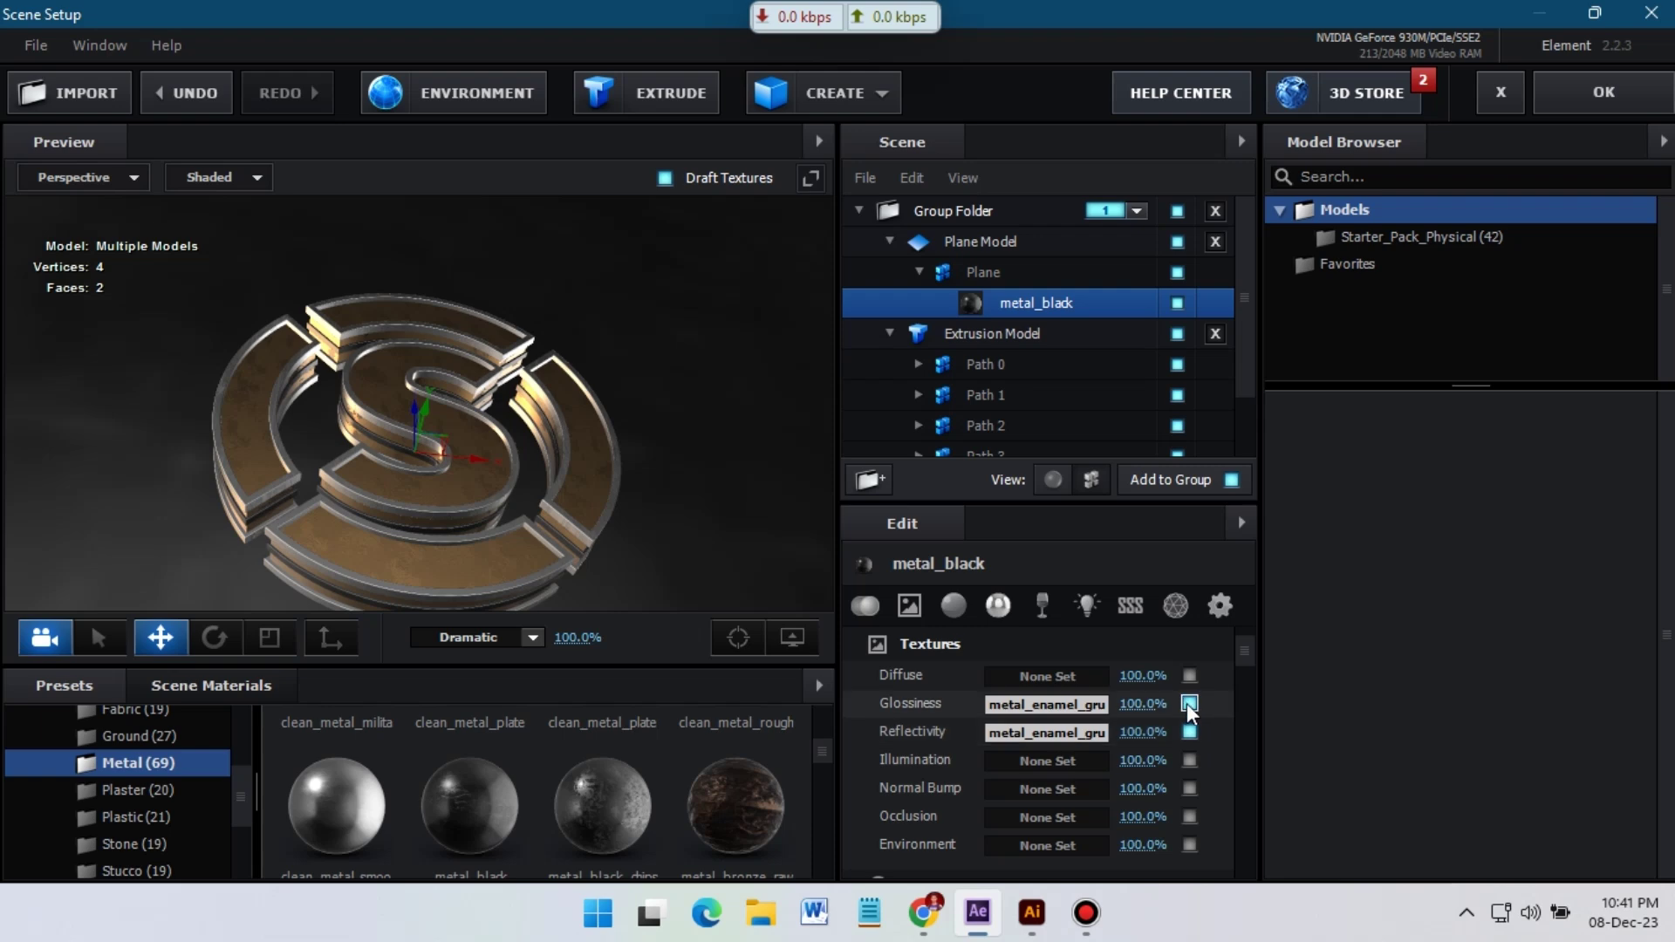
Disable the Glossiness and Reflectivity textures of the plane's metal_black material.
click(1189, 704)
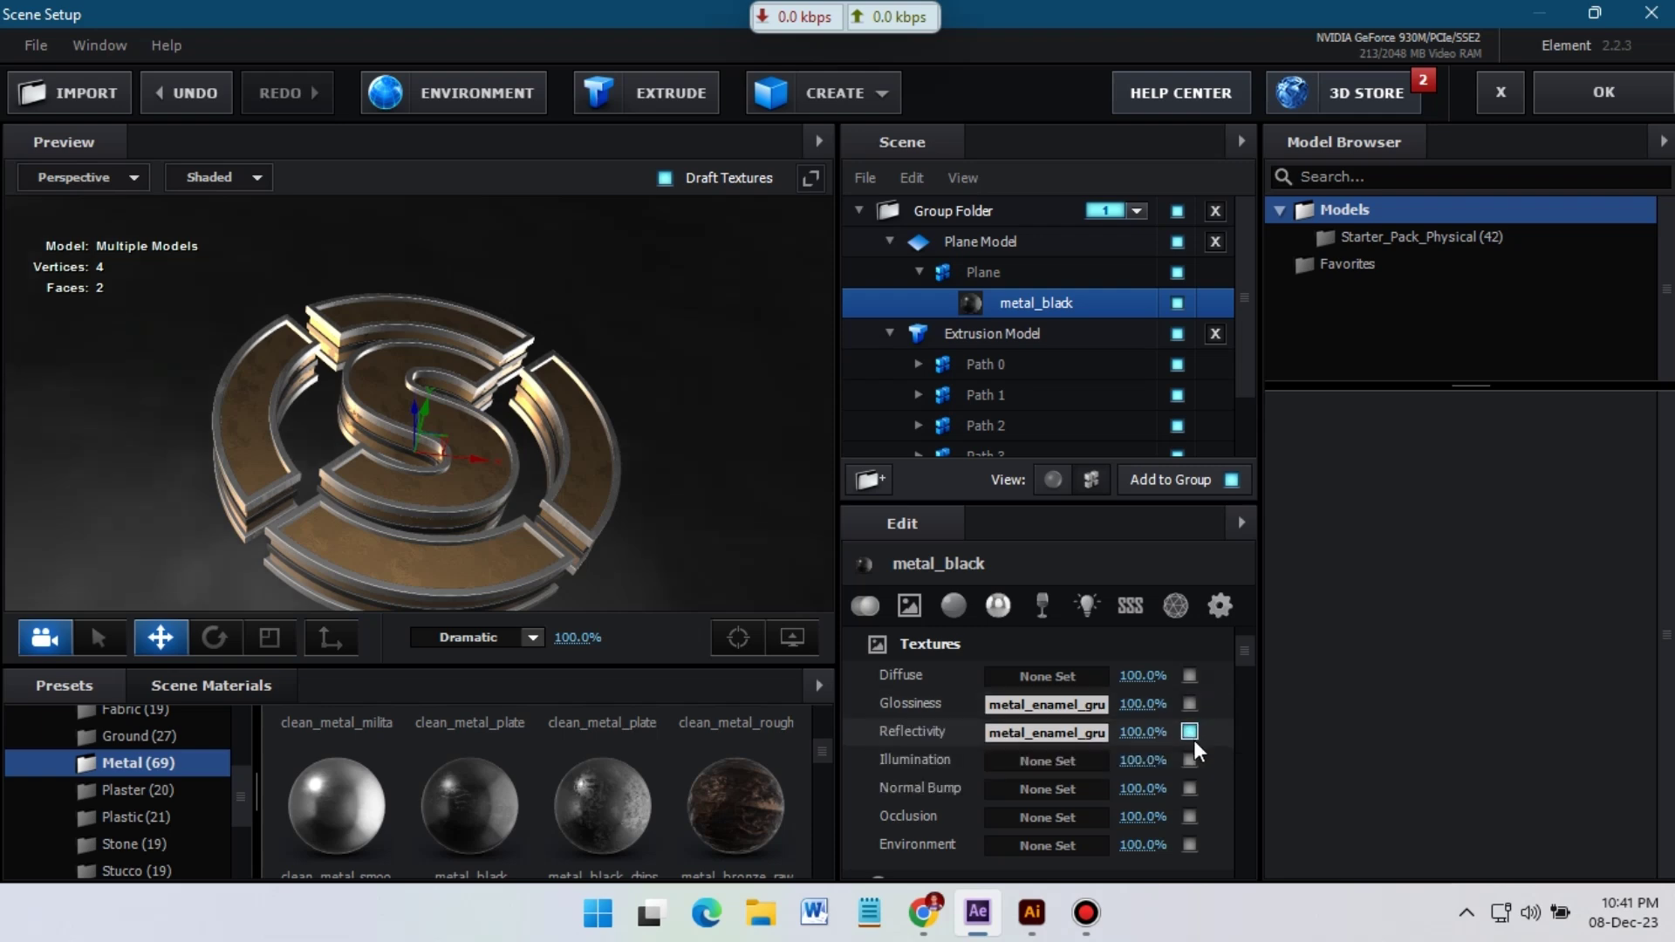
click(1189, 732)
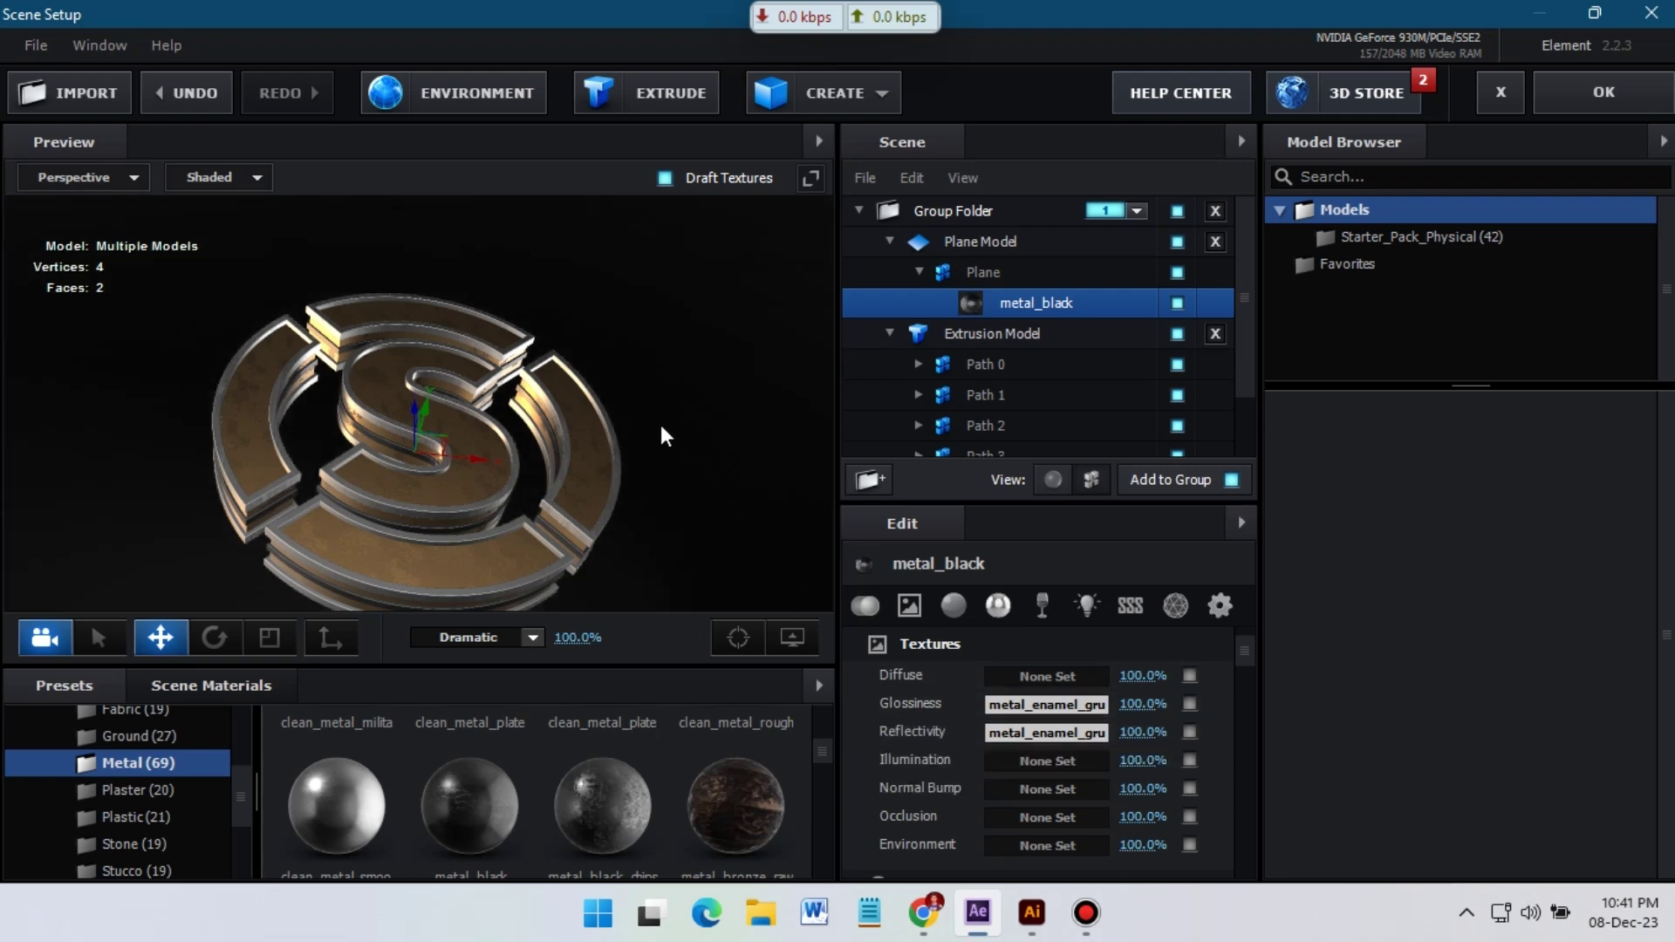
drag(662, 426, 604, 363)
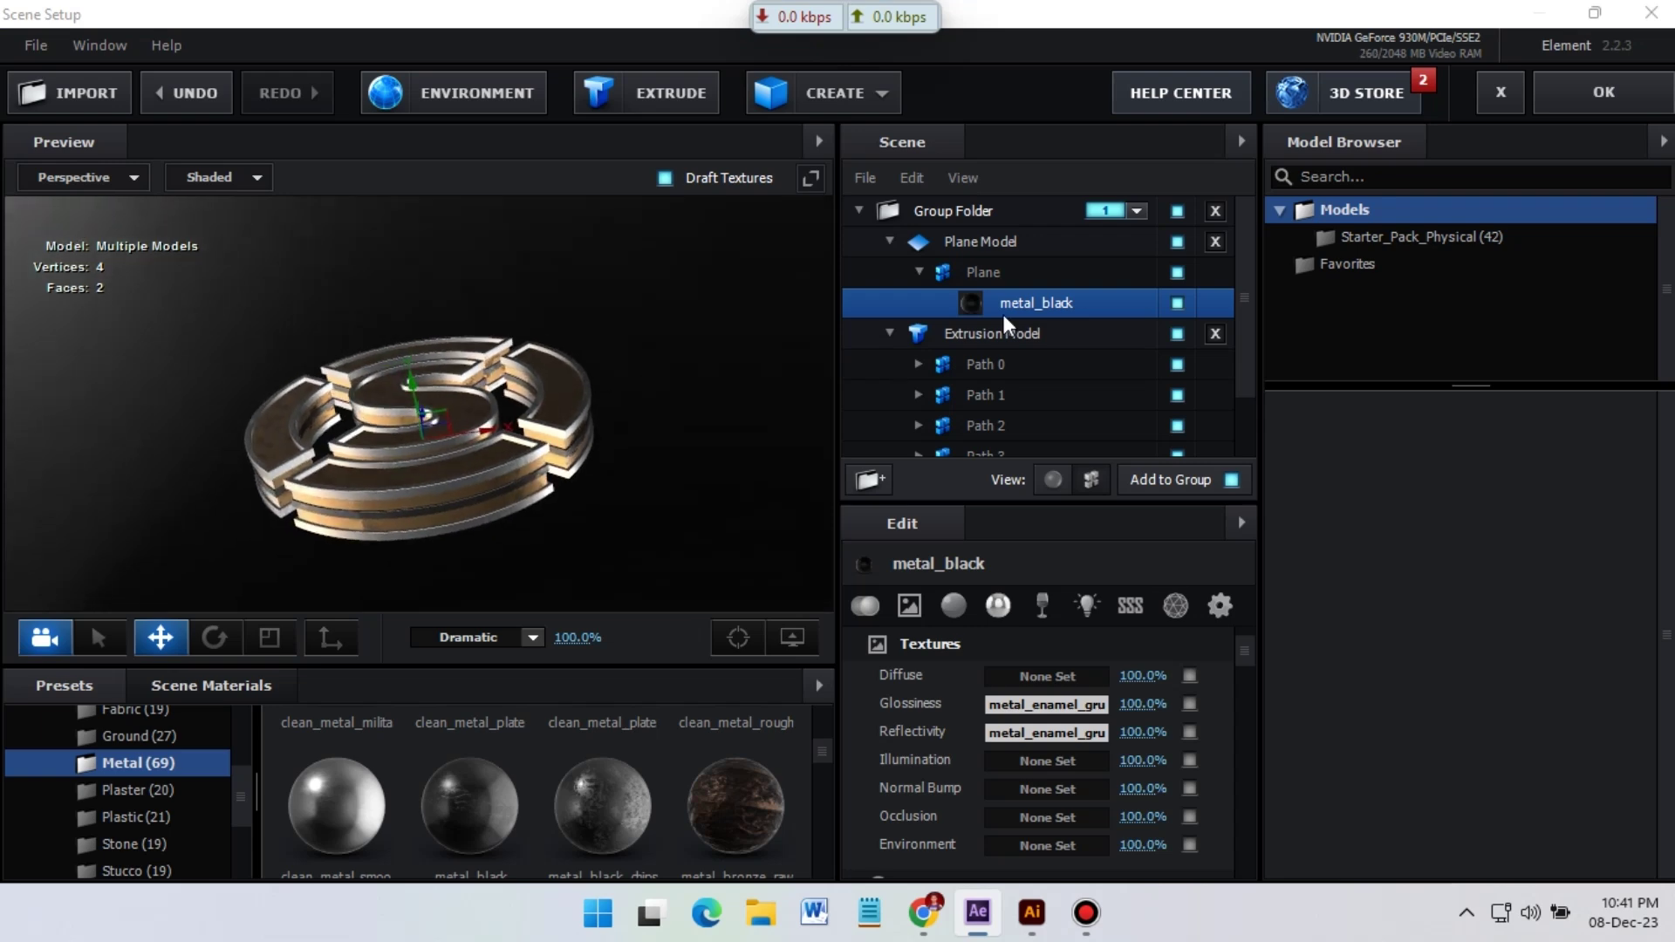
Set the plane model's Reflect Mode to Mirror Surface with Disable Environment enabled, and check the reflection around the logo.
right_click(998, 243)
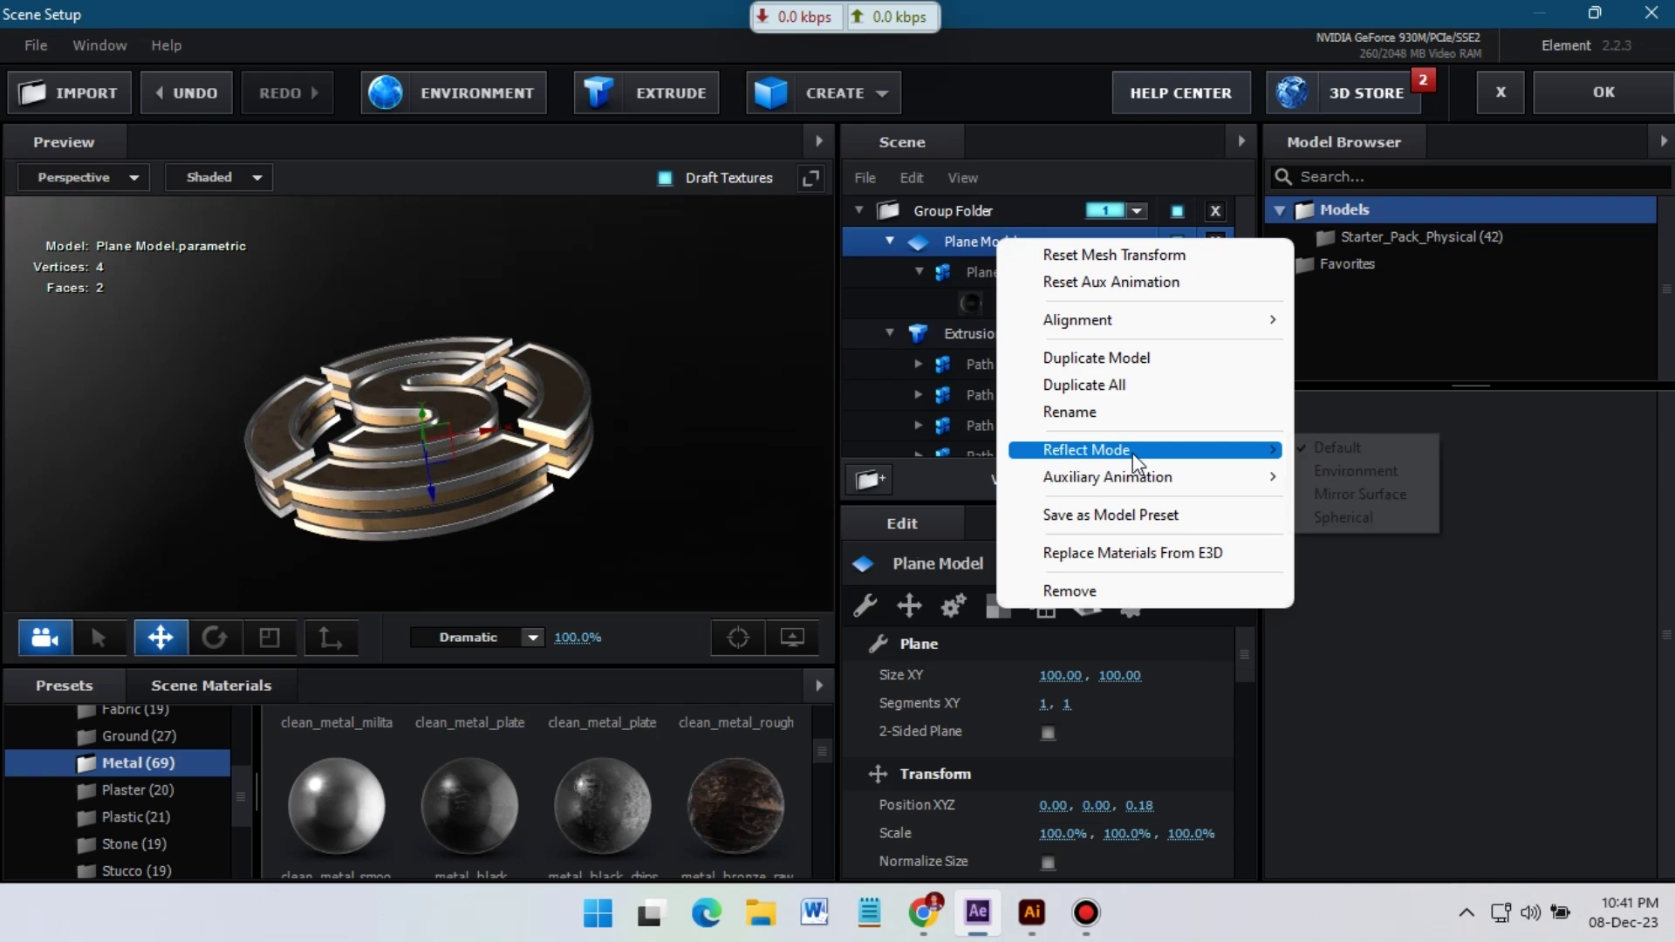
mouse_move(1133, 453)
click(1366, 490)
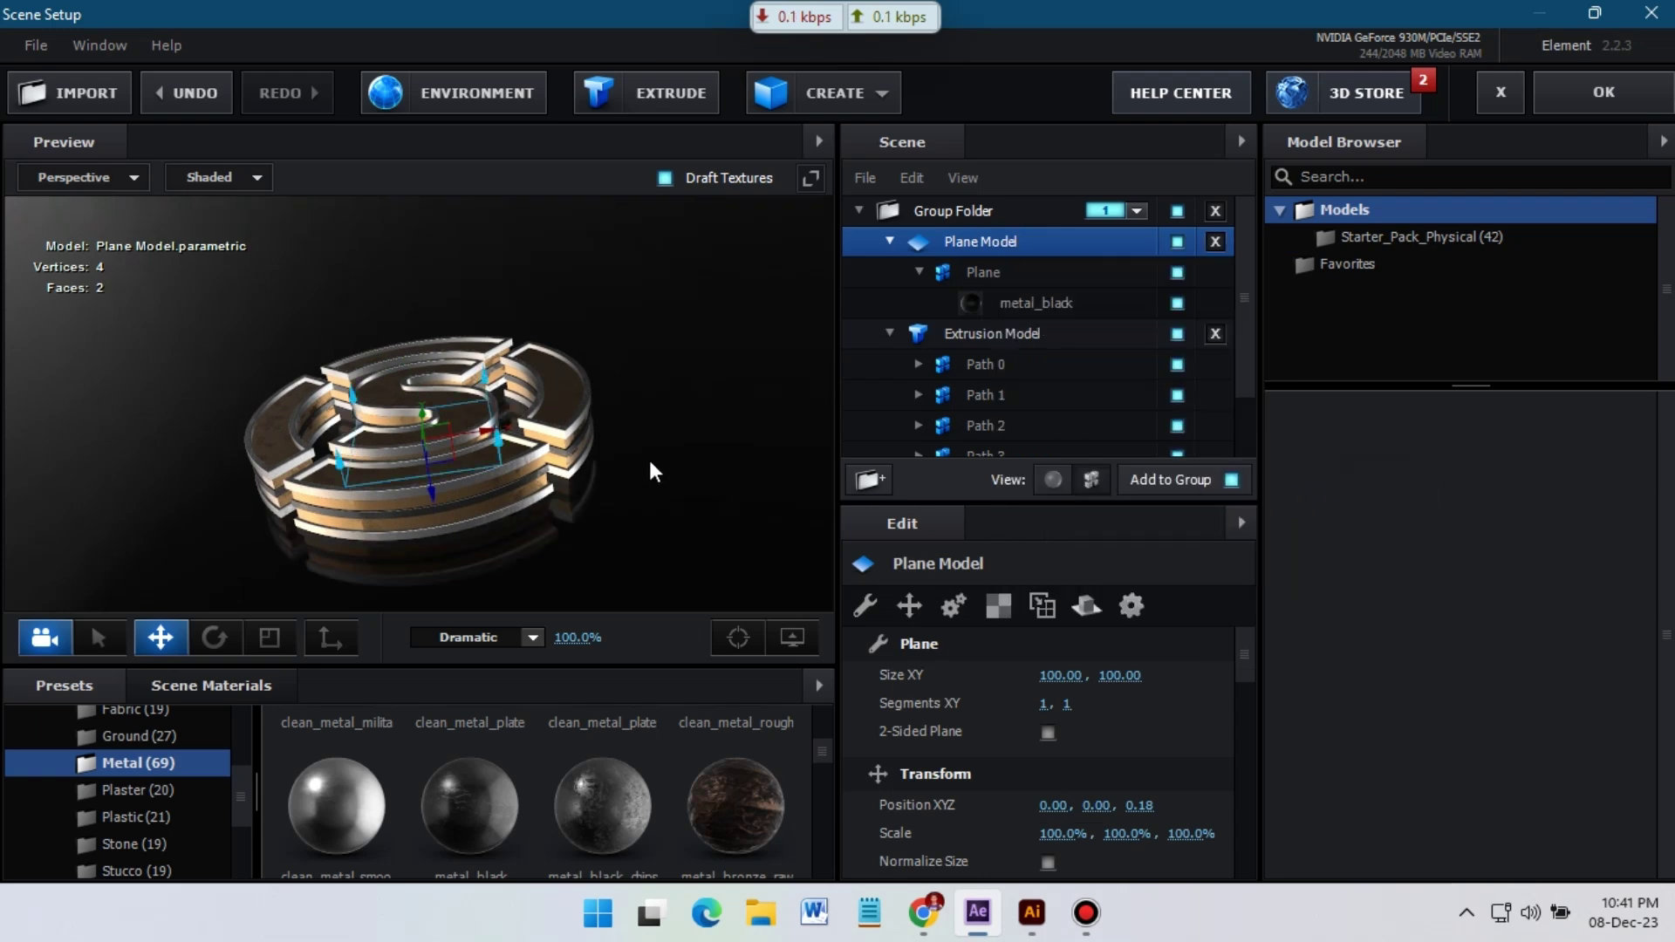
scroll(1164, 802, down, 5)
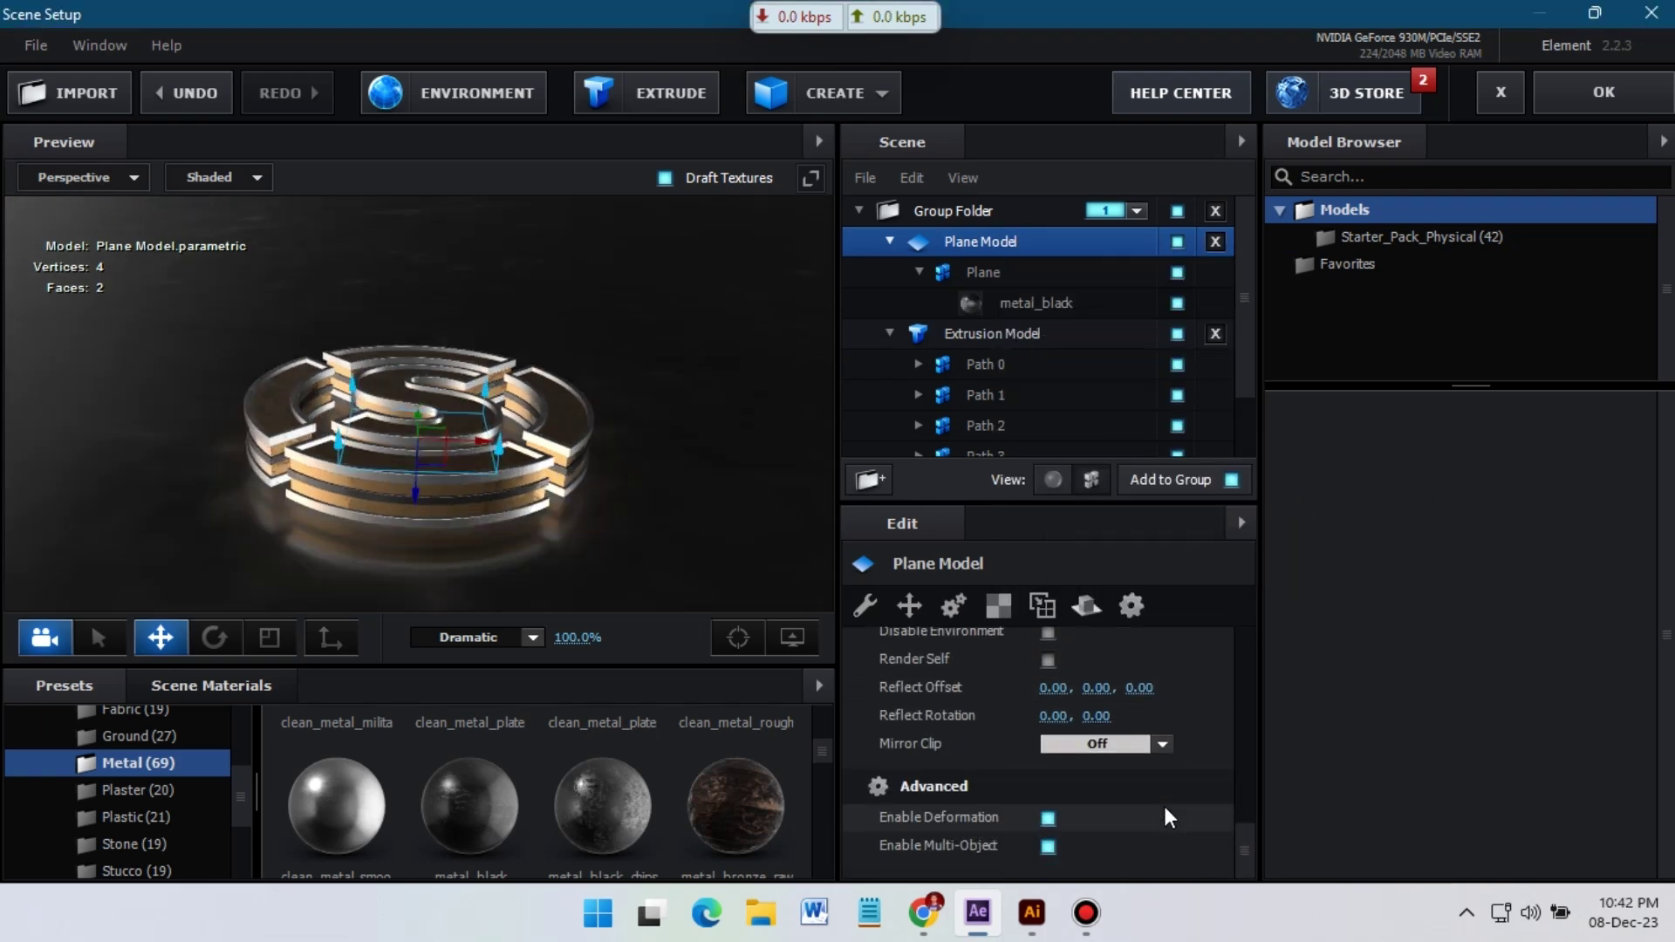
scroll(1166, 807, up, 3)
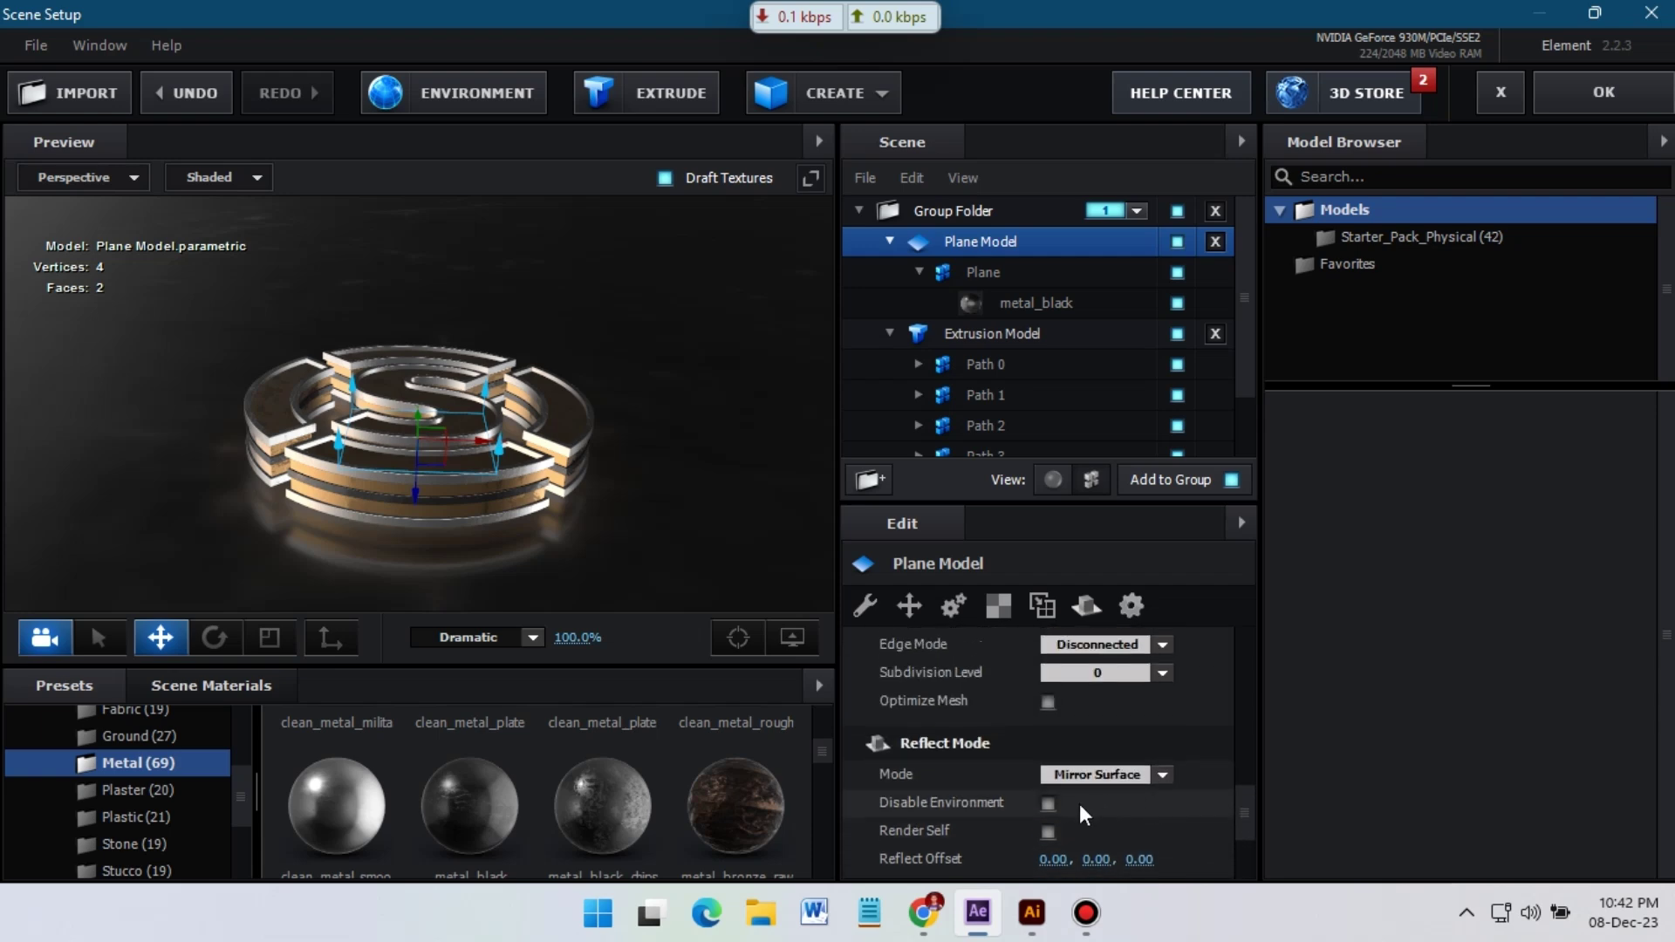
click(1048, 803)
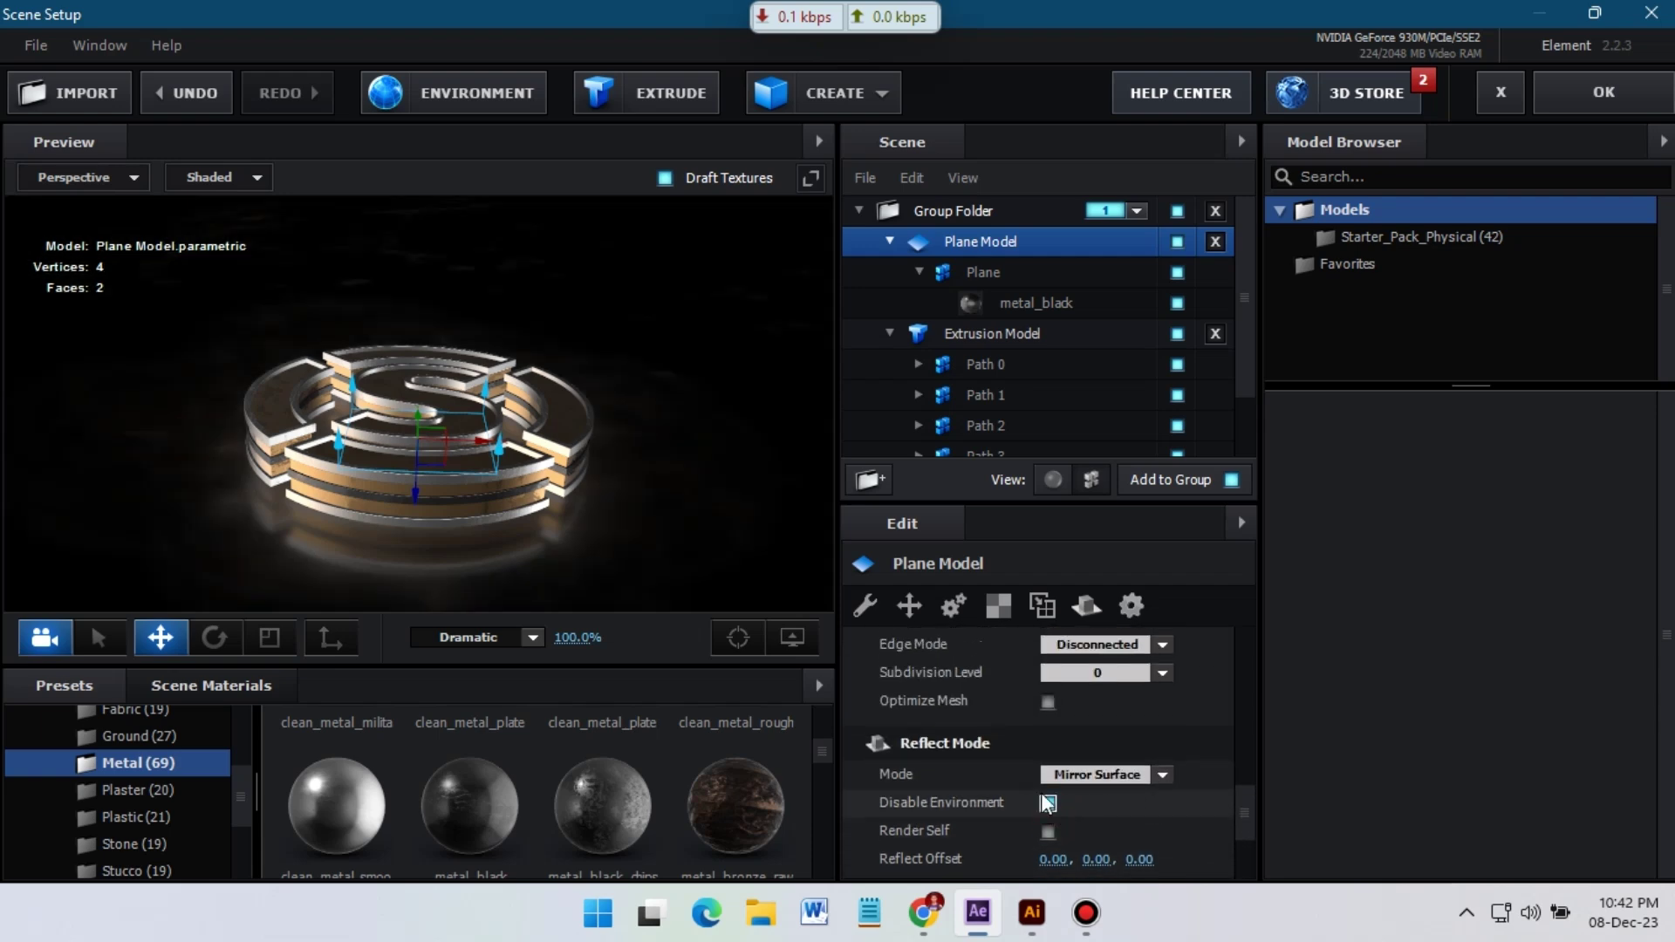
mouse_move(684, 299)
mouse_down()
mouse_move(679, 401)
mouse_move(739, 367)
mouse_move(691, 294)
mouse_up()
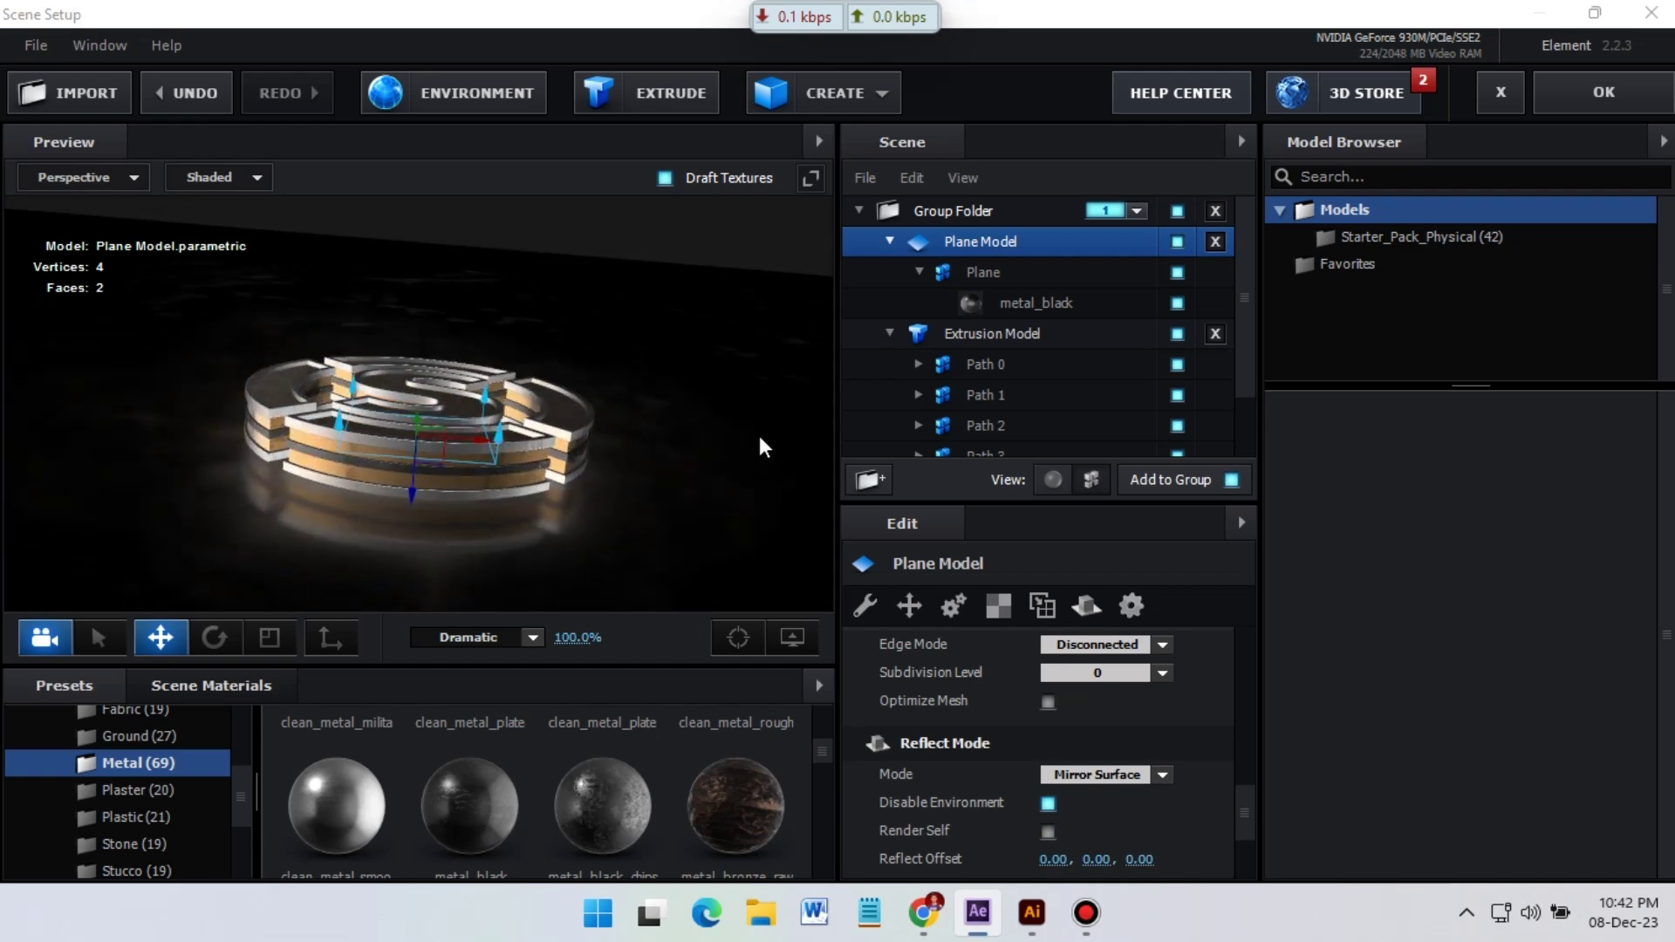
drag(767, 445, 783, 530)
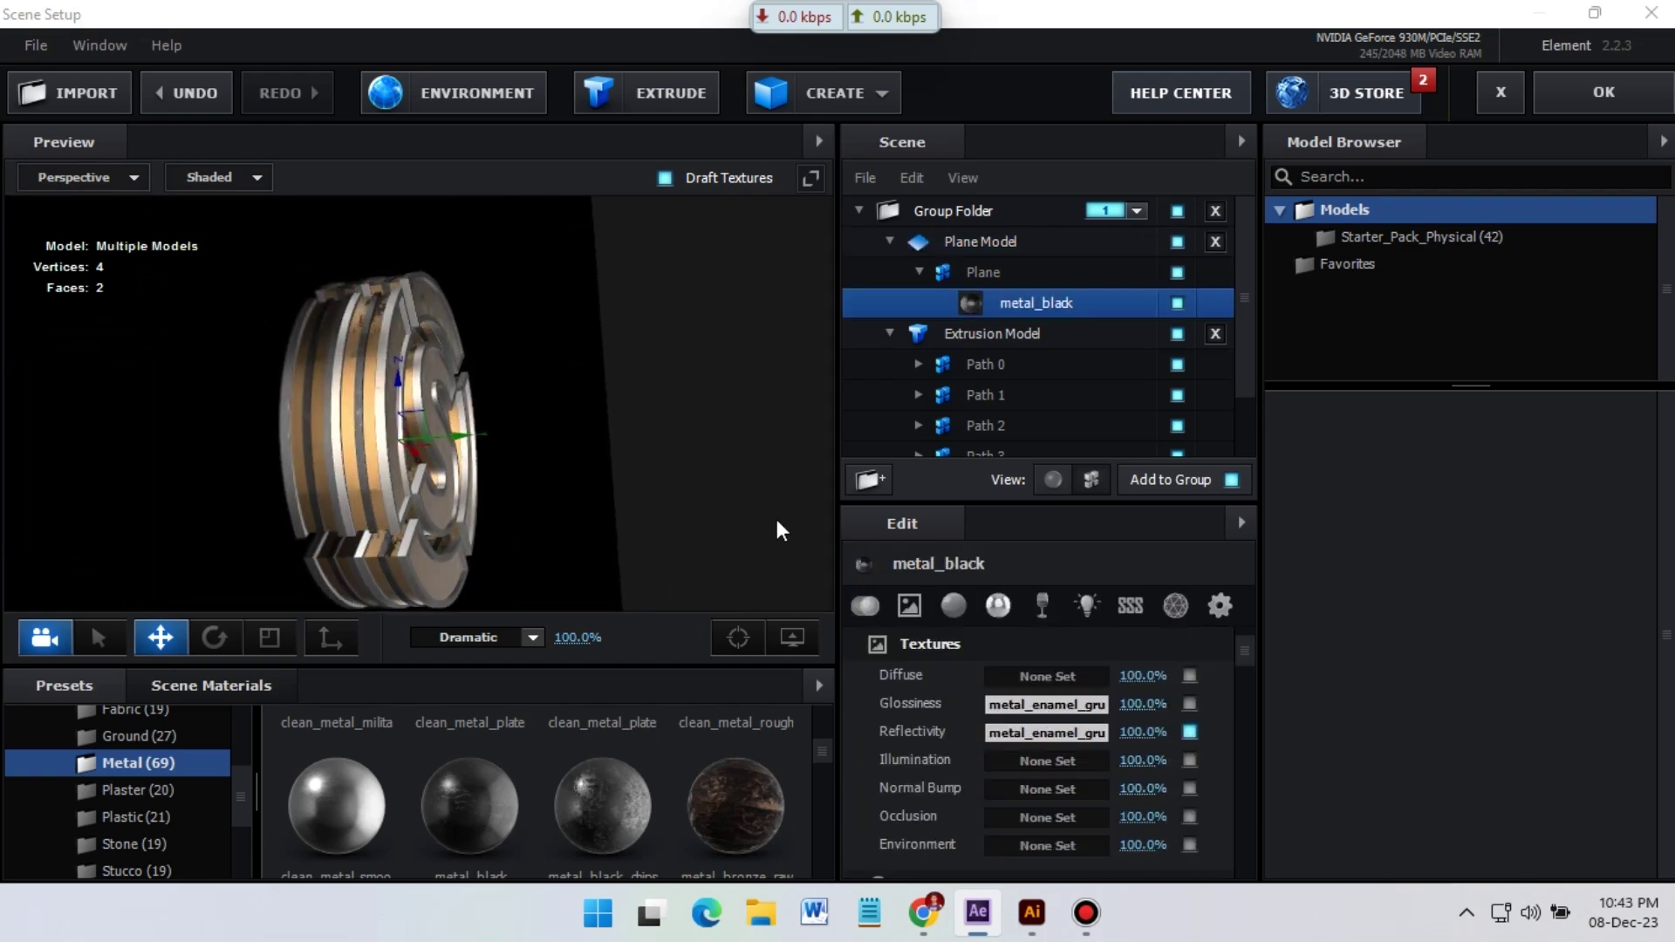
Disable the Reflectivity texture of the plane's metal_black material and check the surface from the side.
click(1192, 733)
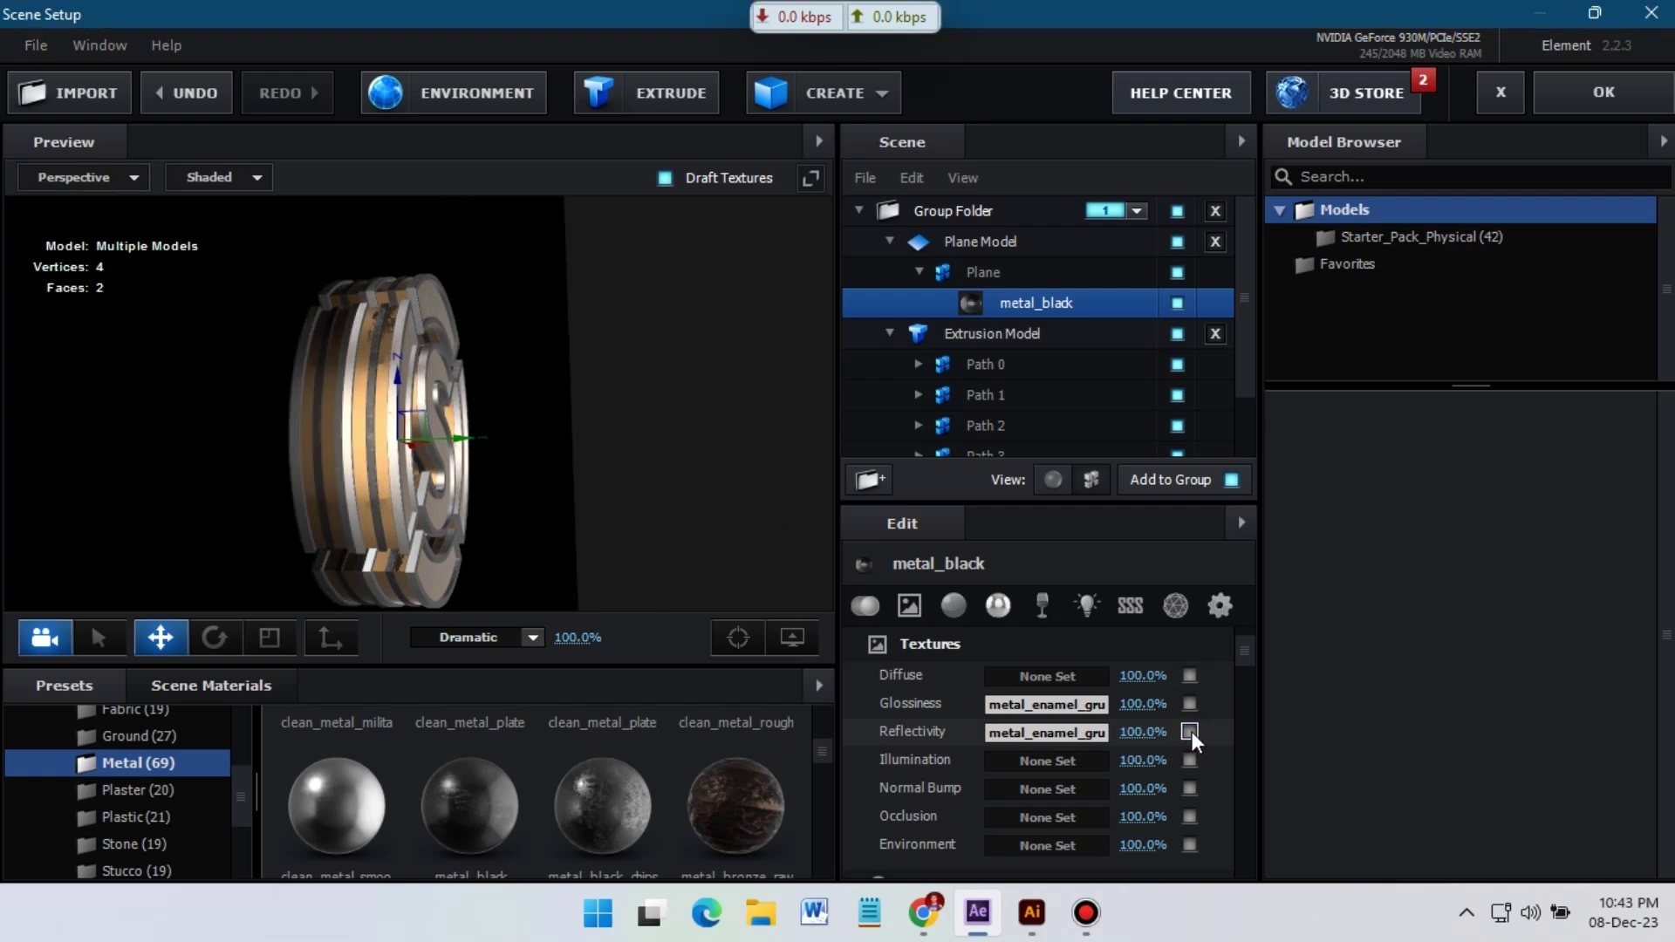
drag(581, 385, 555, 432)
scroll(570, 453, up, 5)
click(1190, 733)
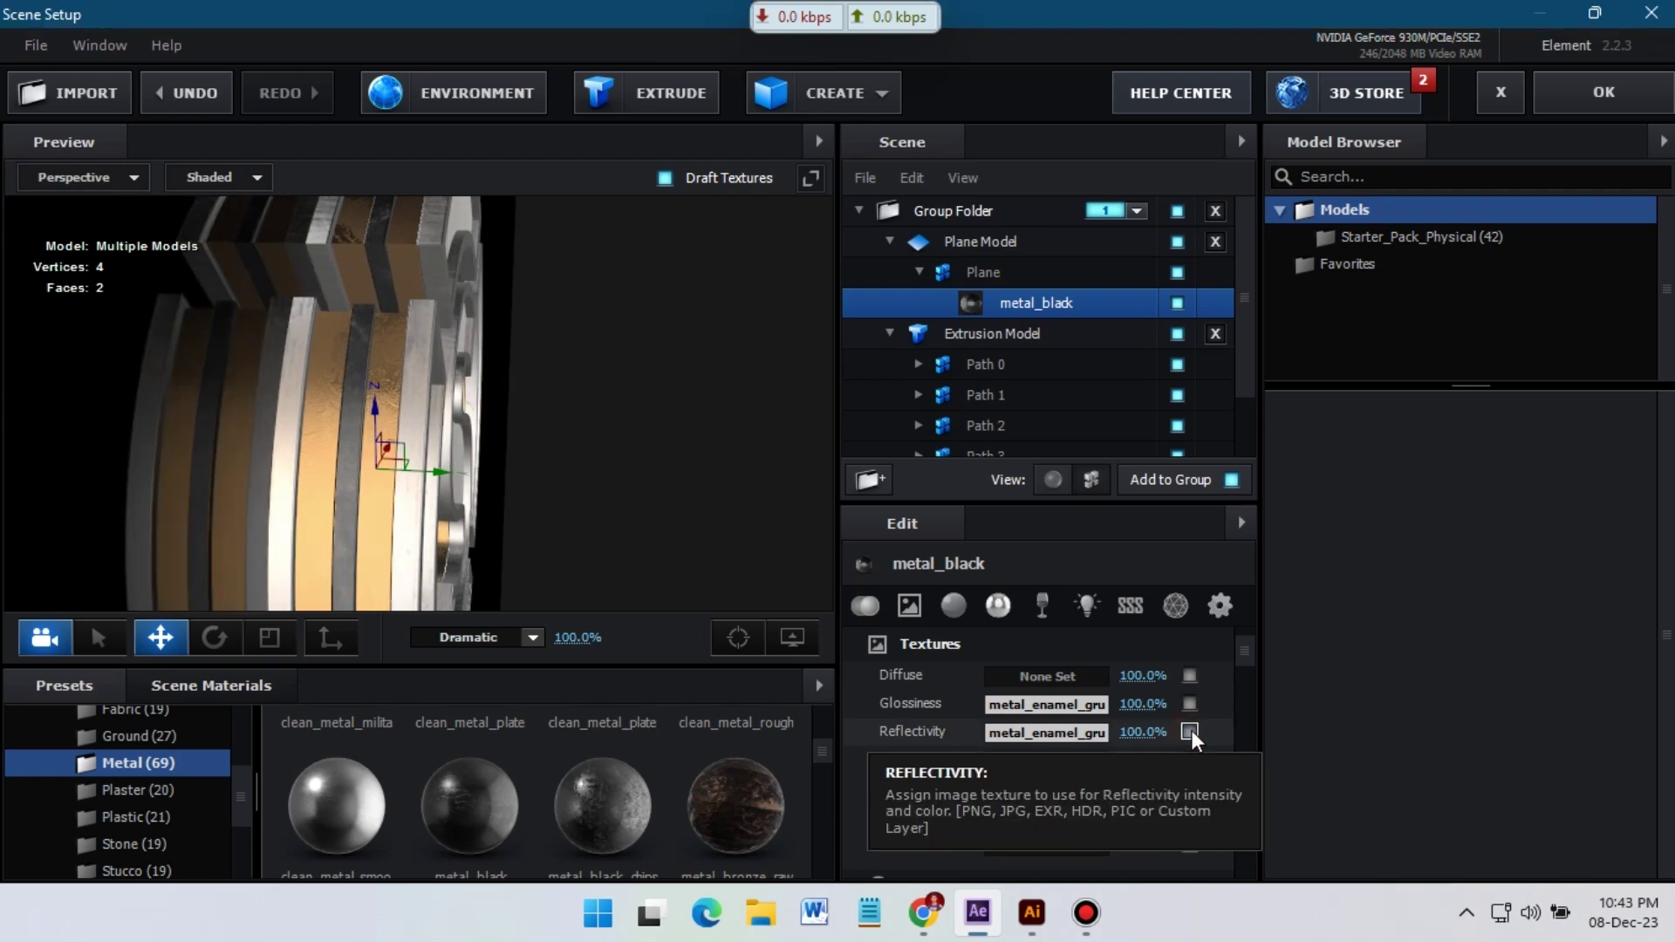
drag(595, 412, 635, 464)
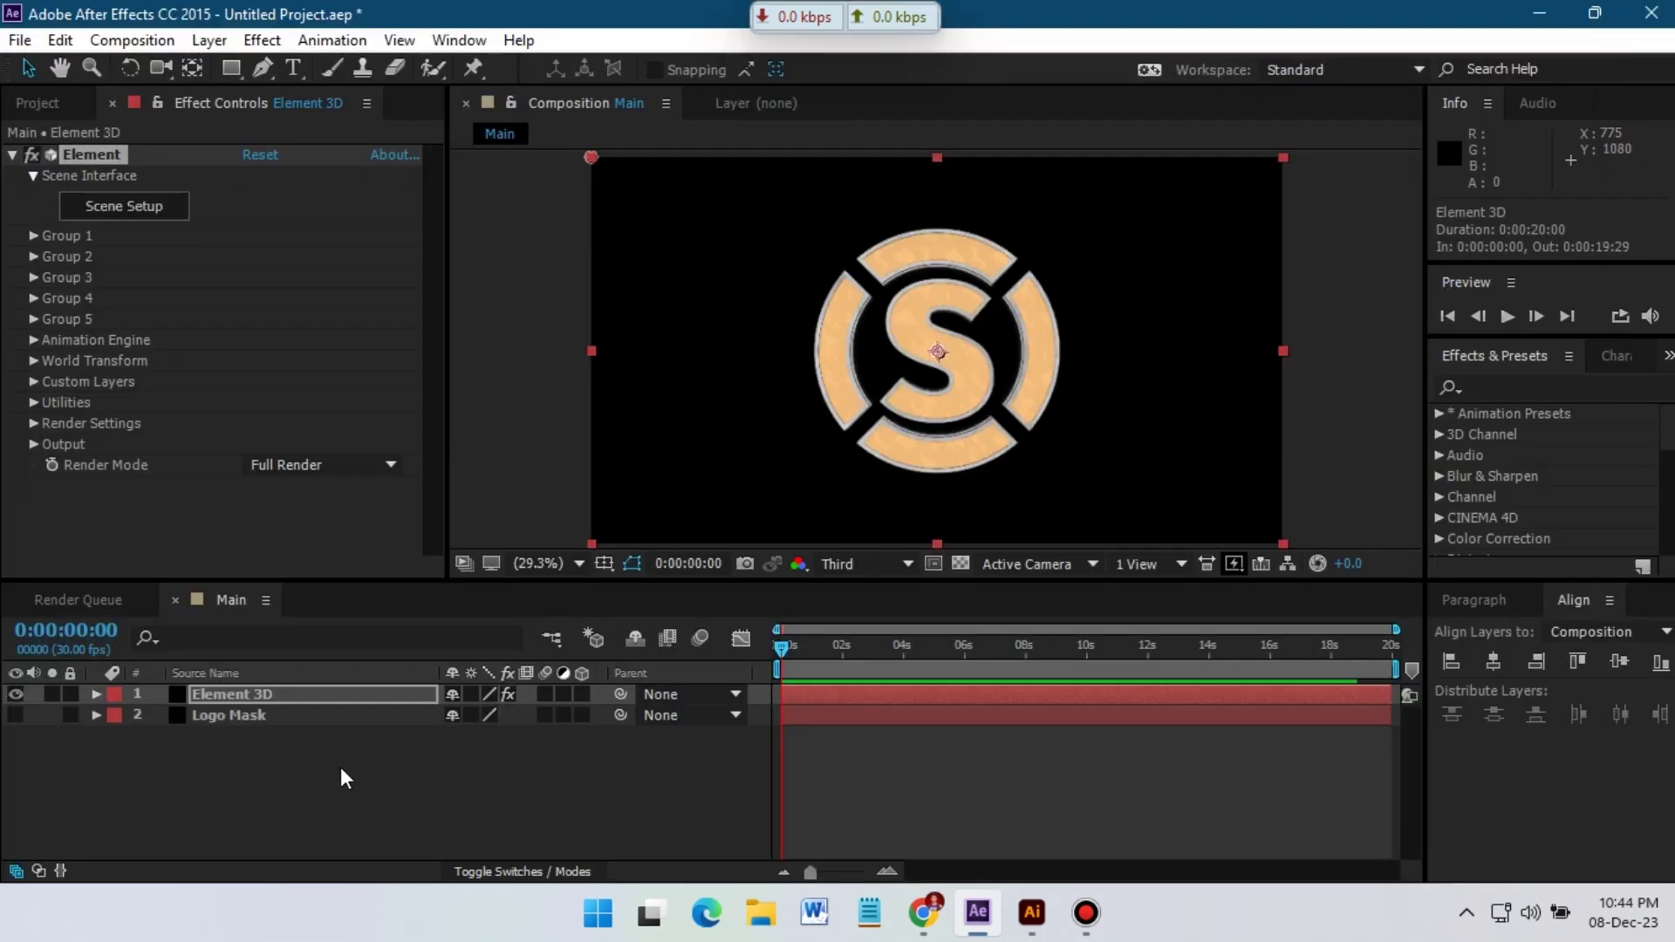
Add a two-node camera with the 24mm preset to the Main composition.
click(252, 775)
right_click(254, 782)
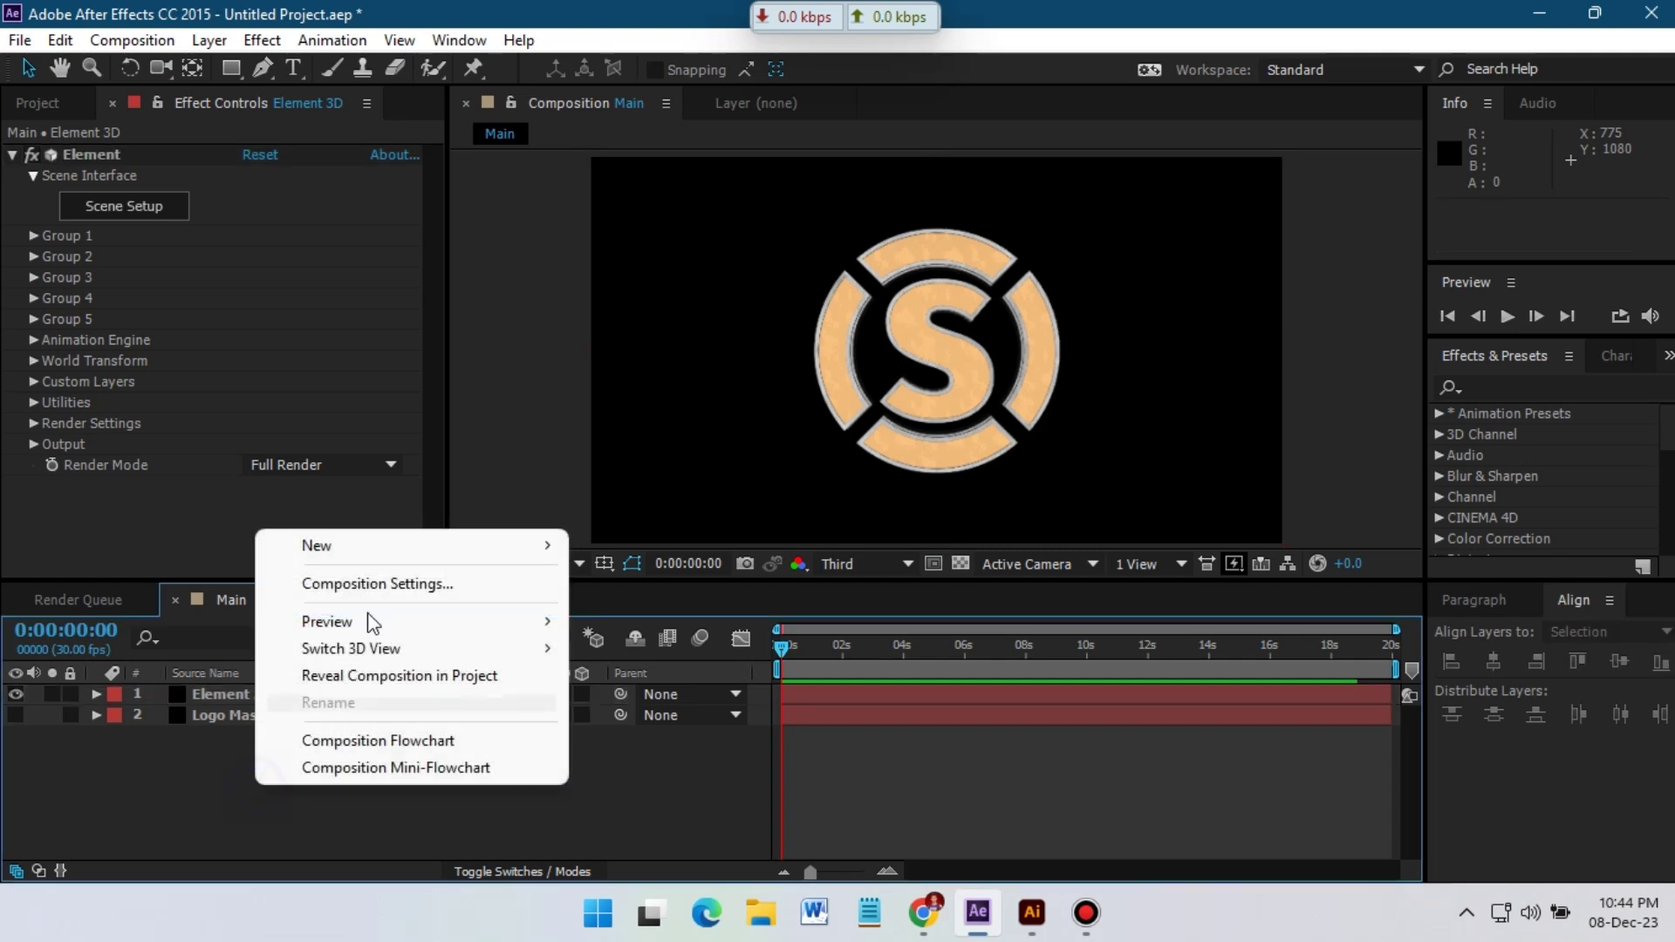
mouse_move(376, 548)
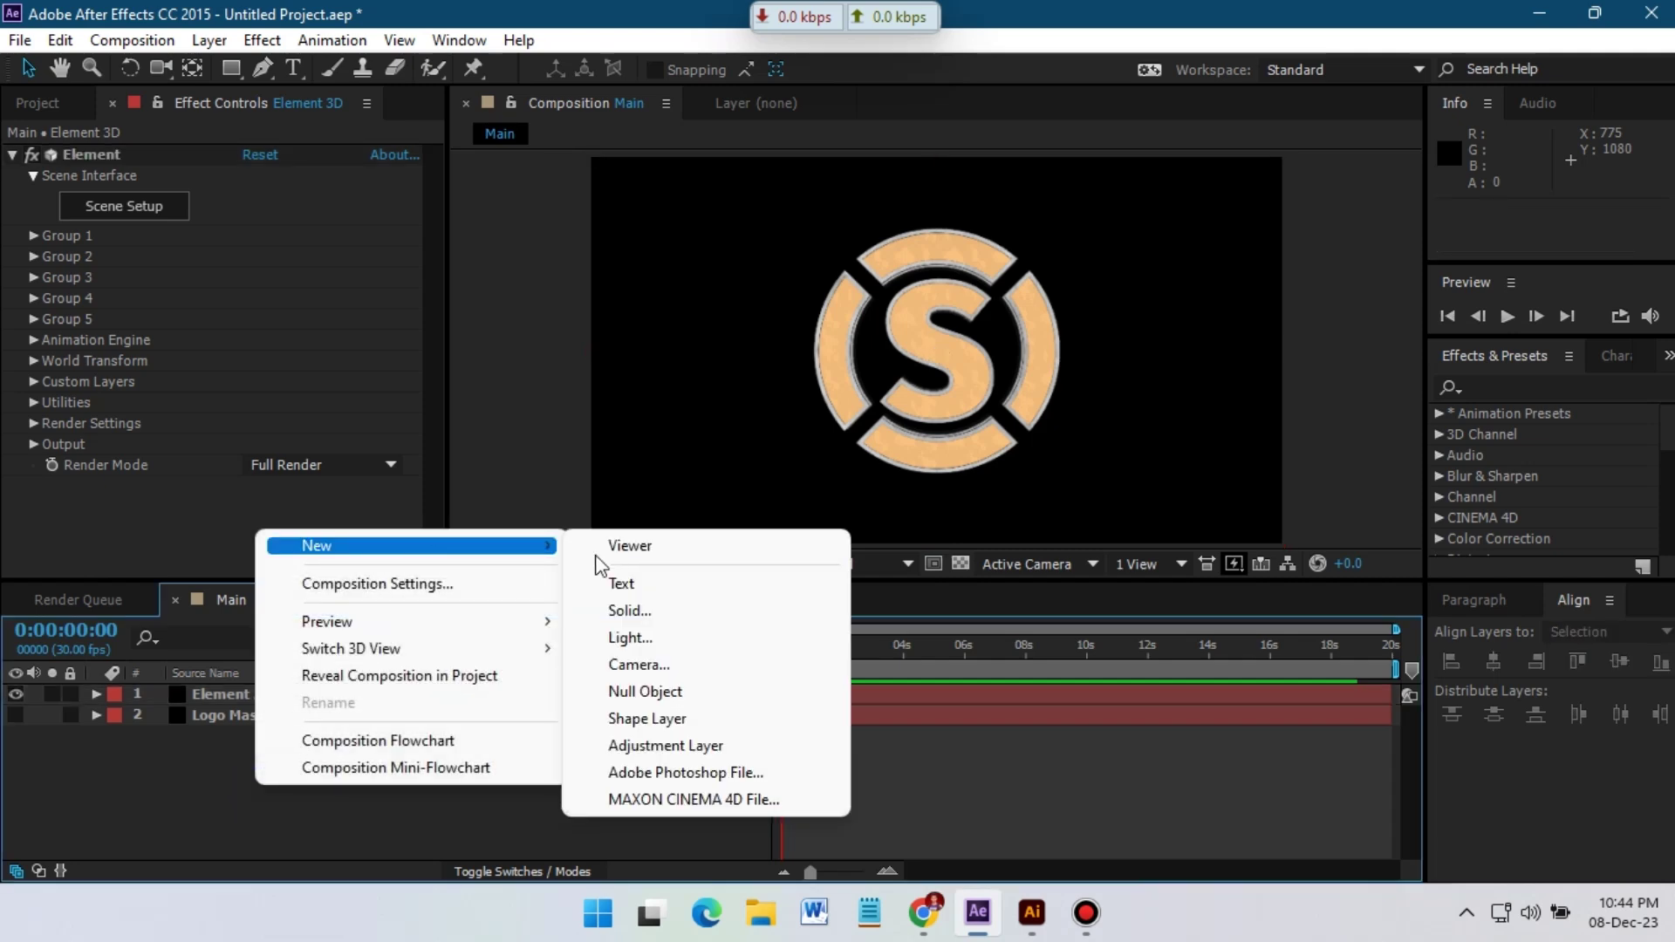
click(654, 666)
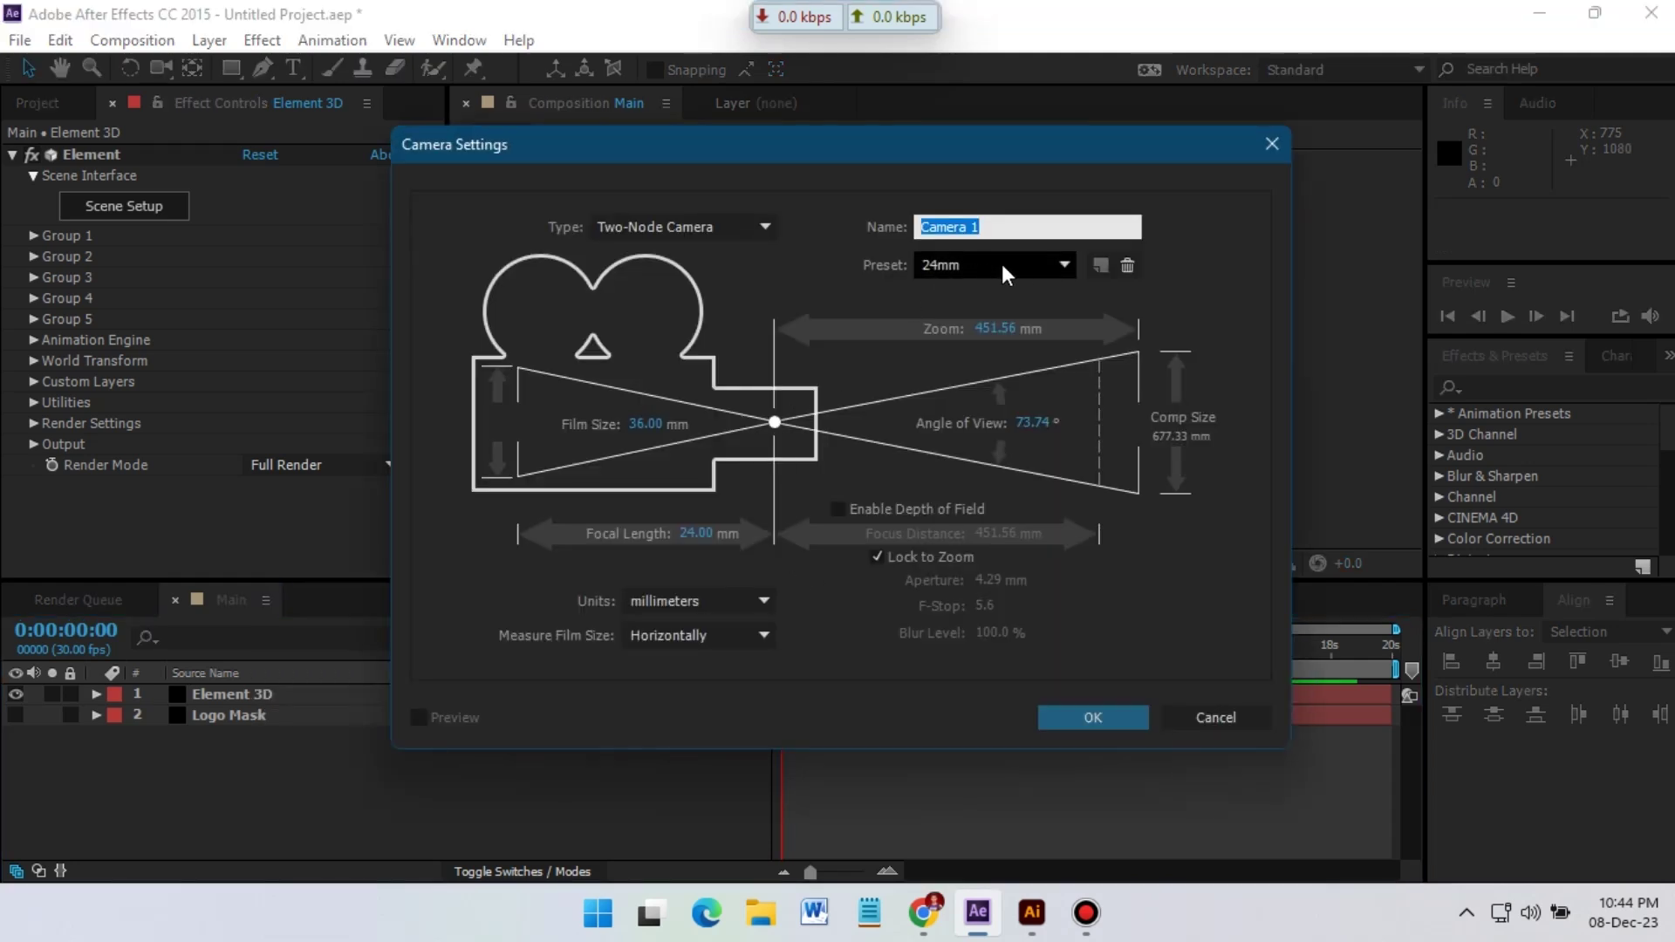
click(1022, 265)
click(976, 387)
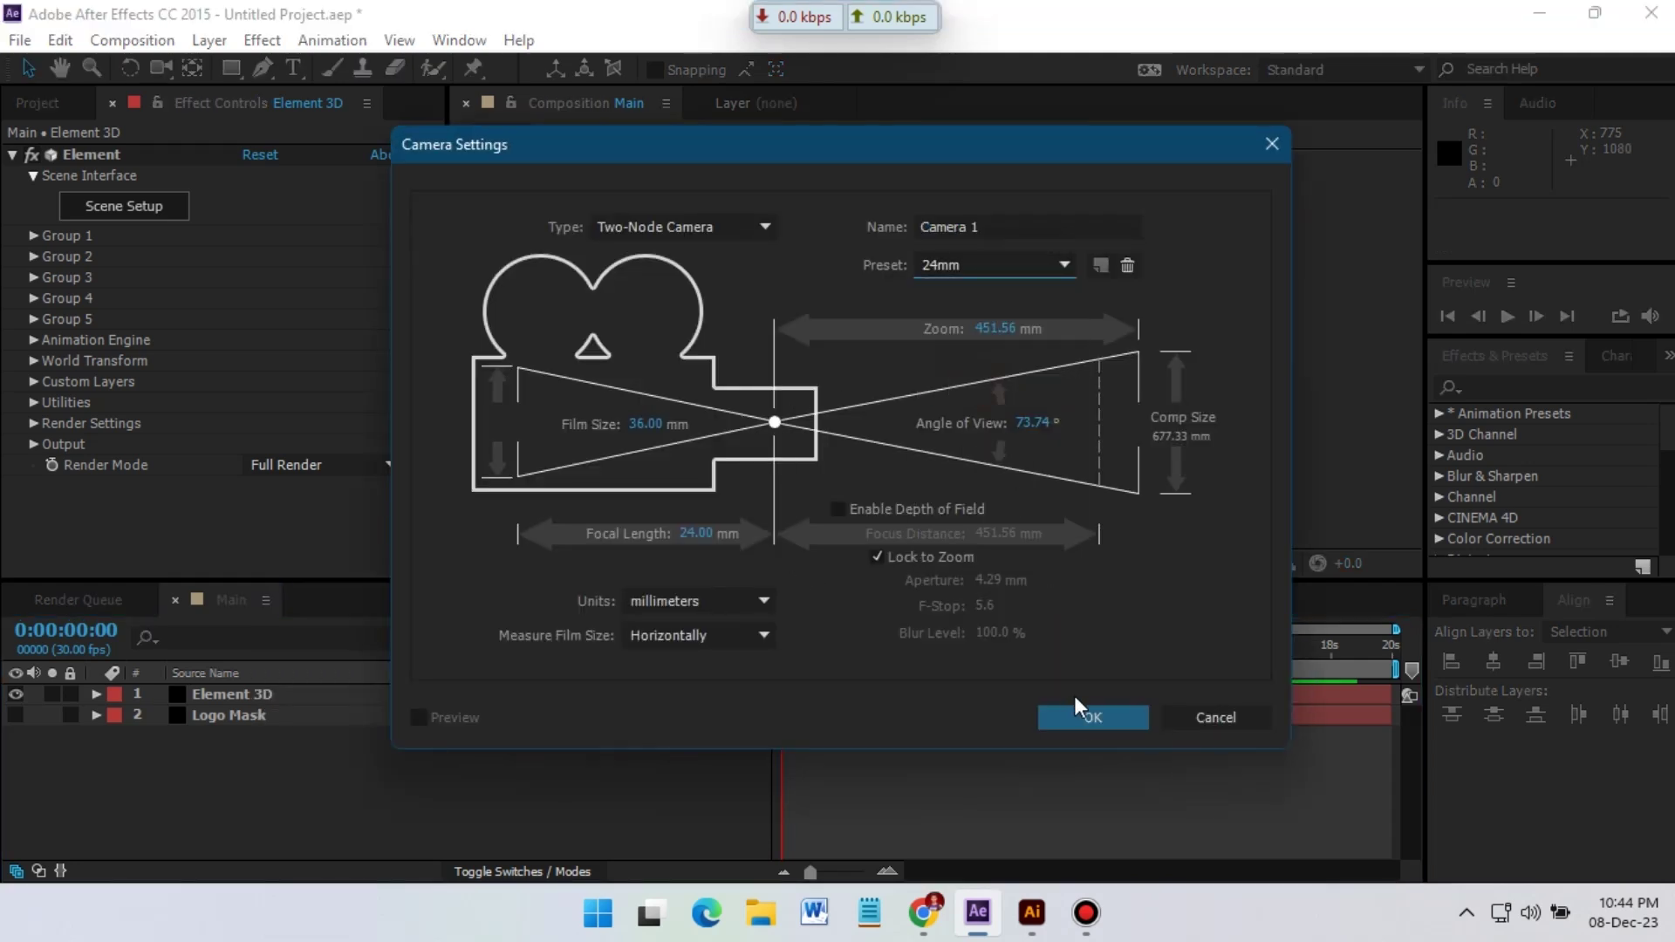
click(1070, 713)
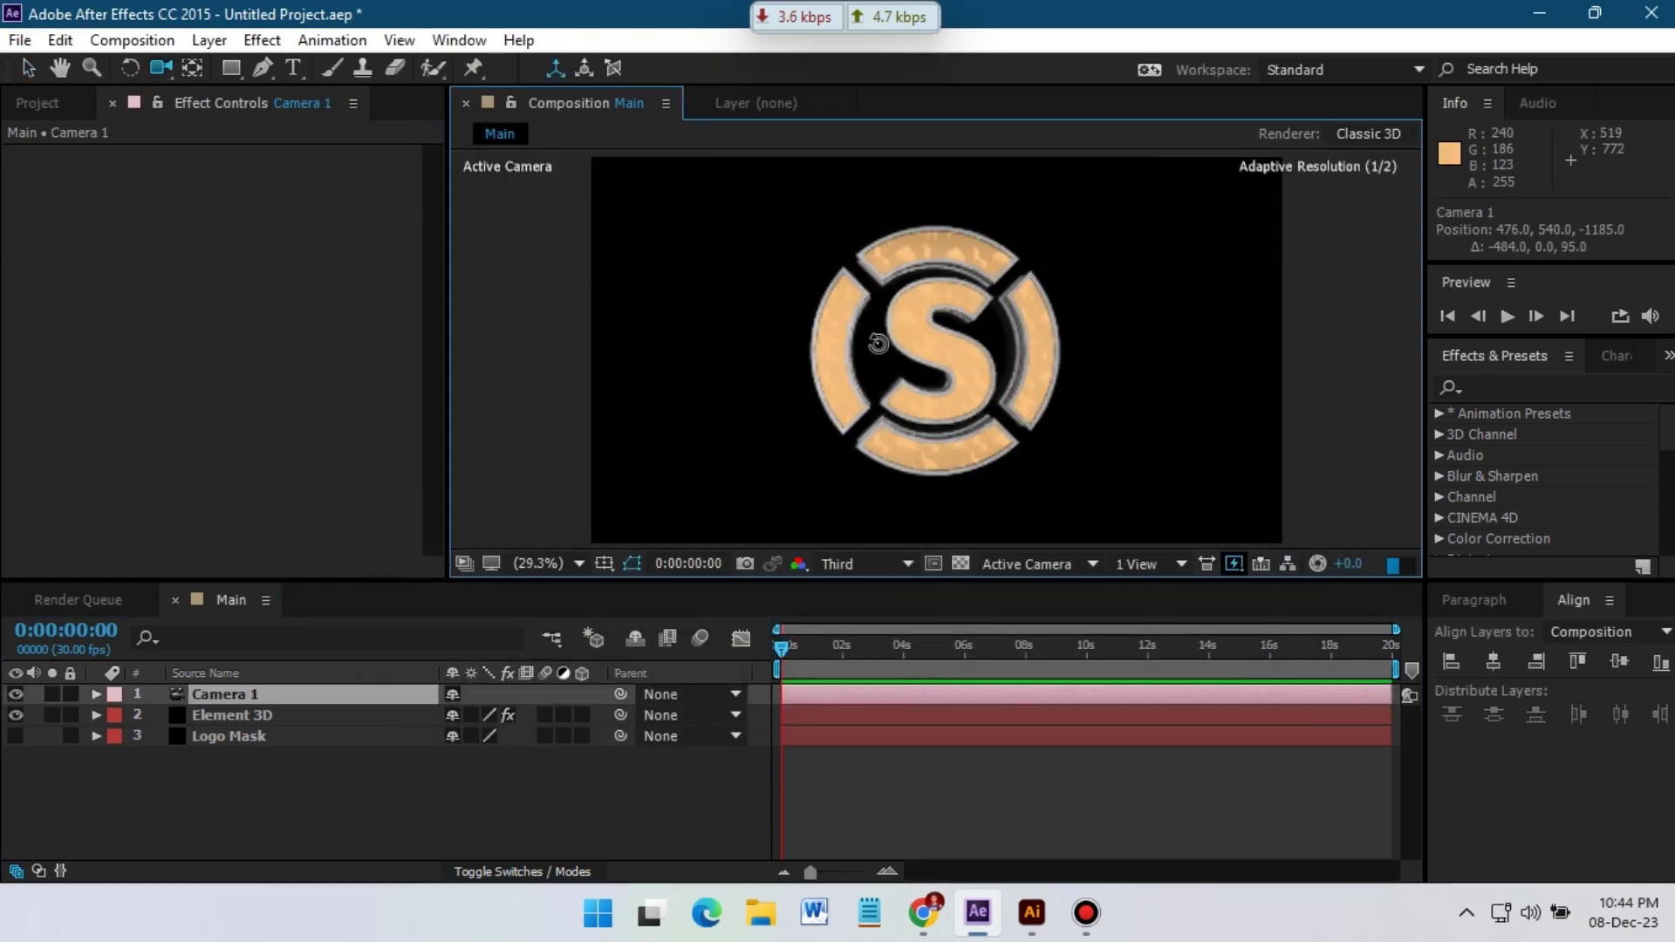
Orbit and dolly Camera 1 to a close side view of the extruded logo at about 475, 532, -192.
drag(879, 343, 629, 336)
drag(858, 318, 905, 352)
drag(160, 67, 281, 93)
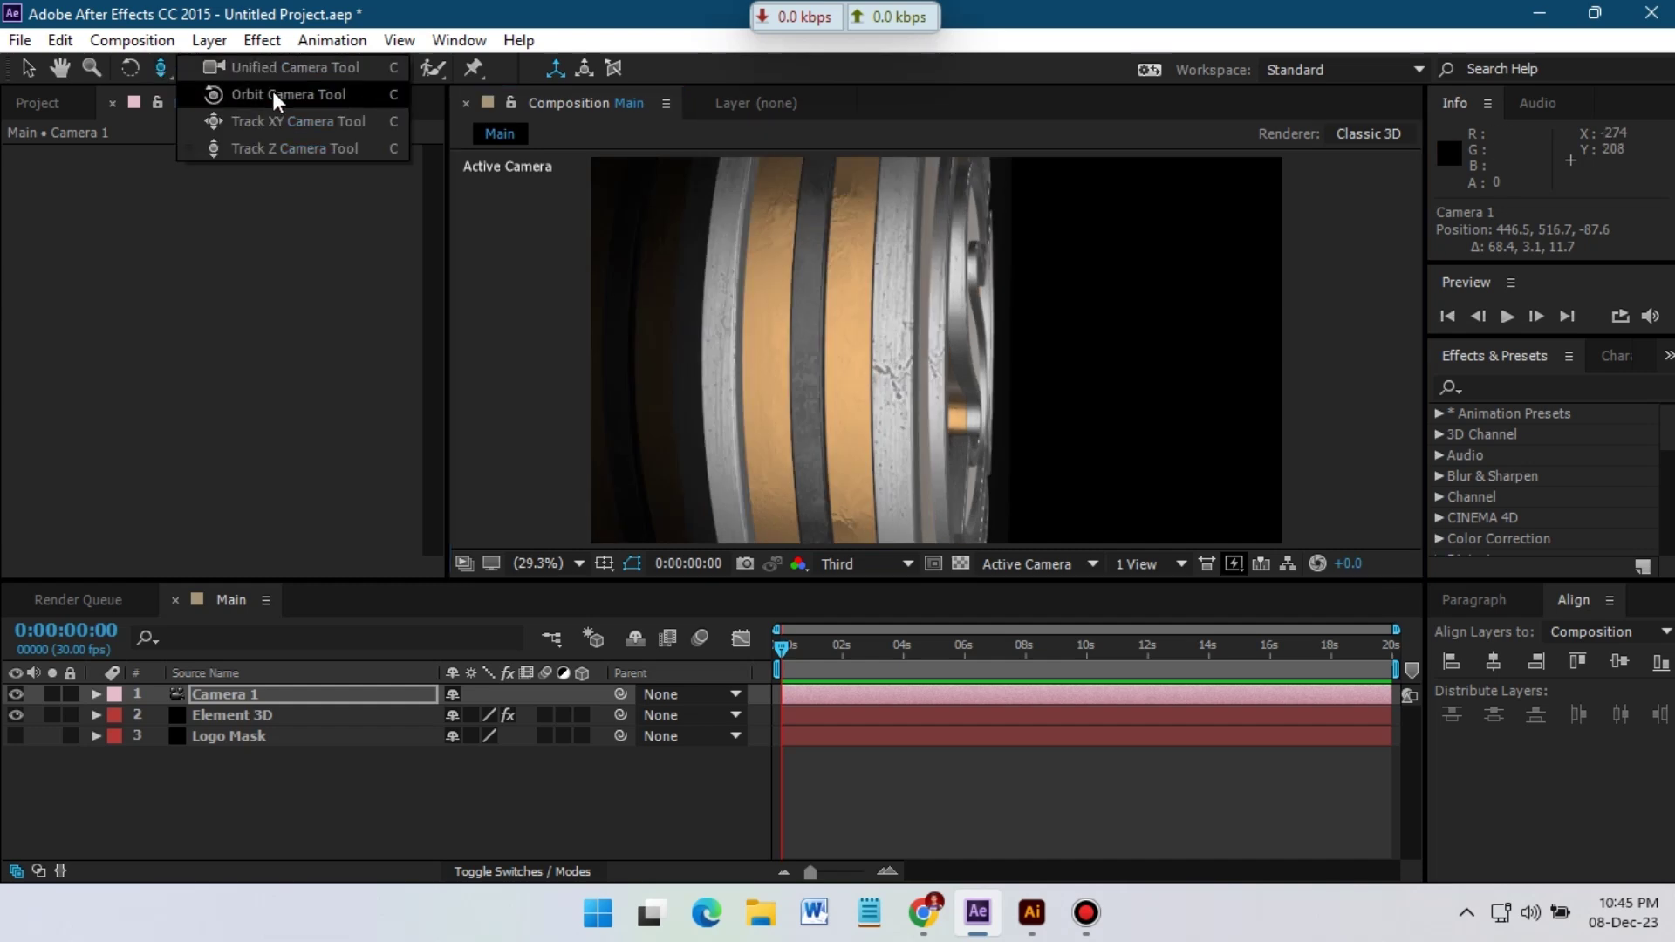
drag(837, 366, 766, 372)
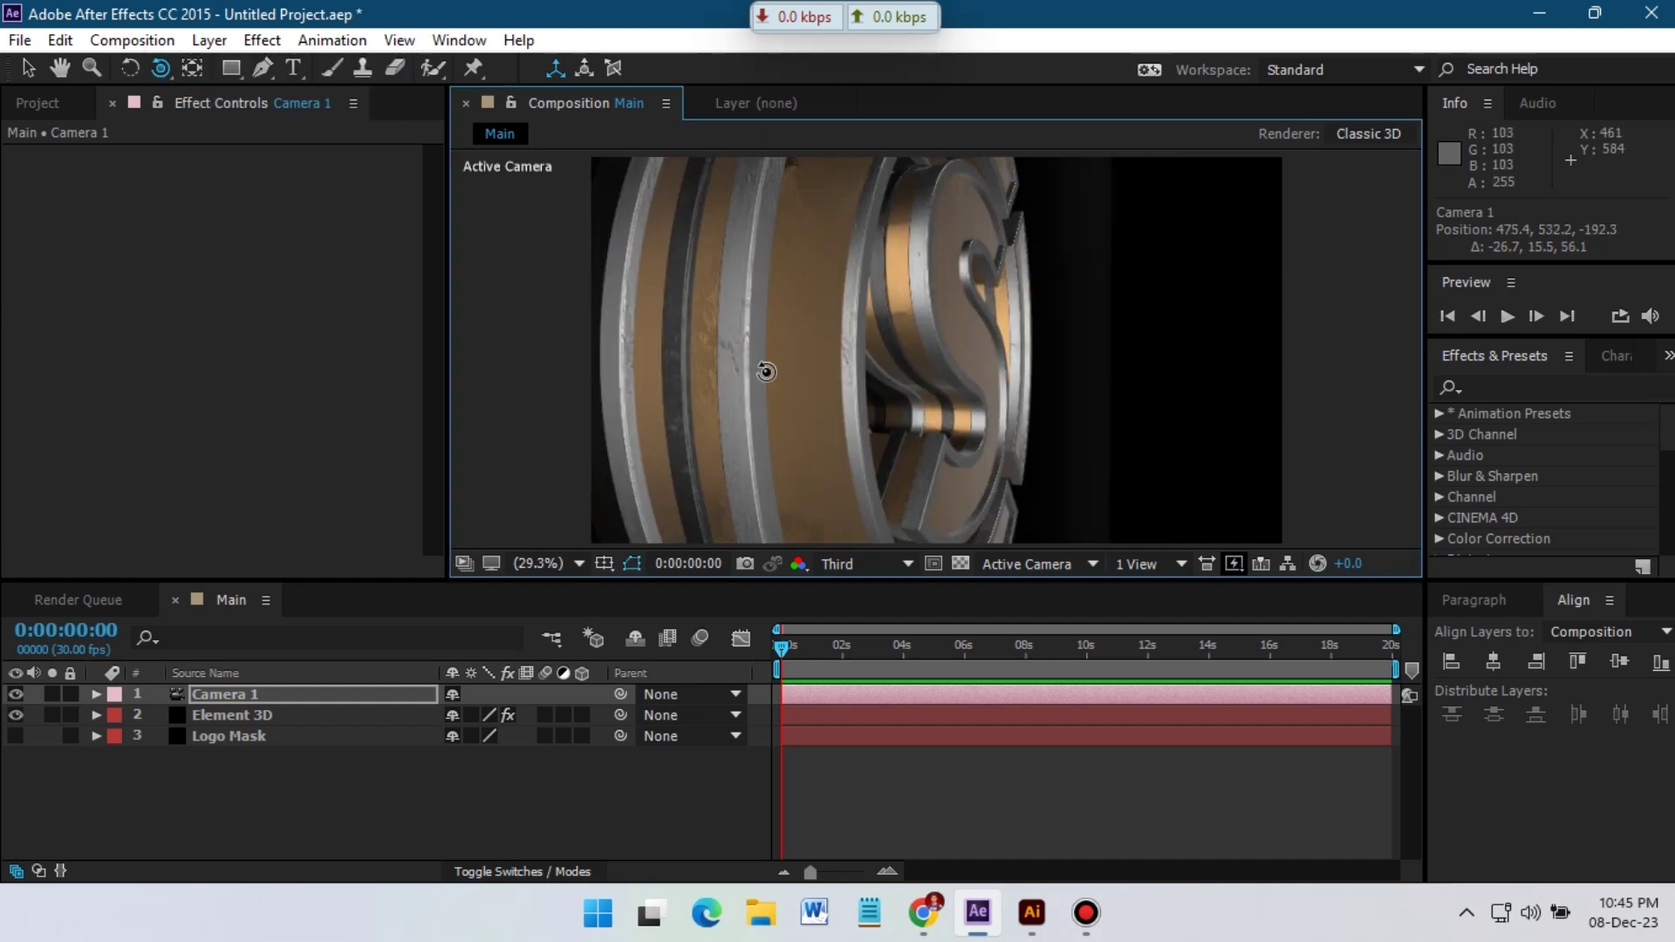
Try tilting Camera 1 with its X Rotation and undo the change.
click(98, 703)
click(117, 715)
drag(463, 798, 497, 798)
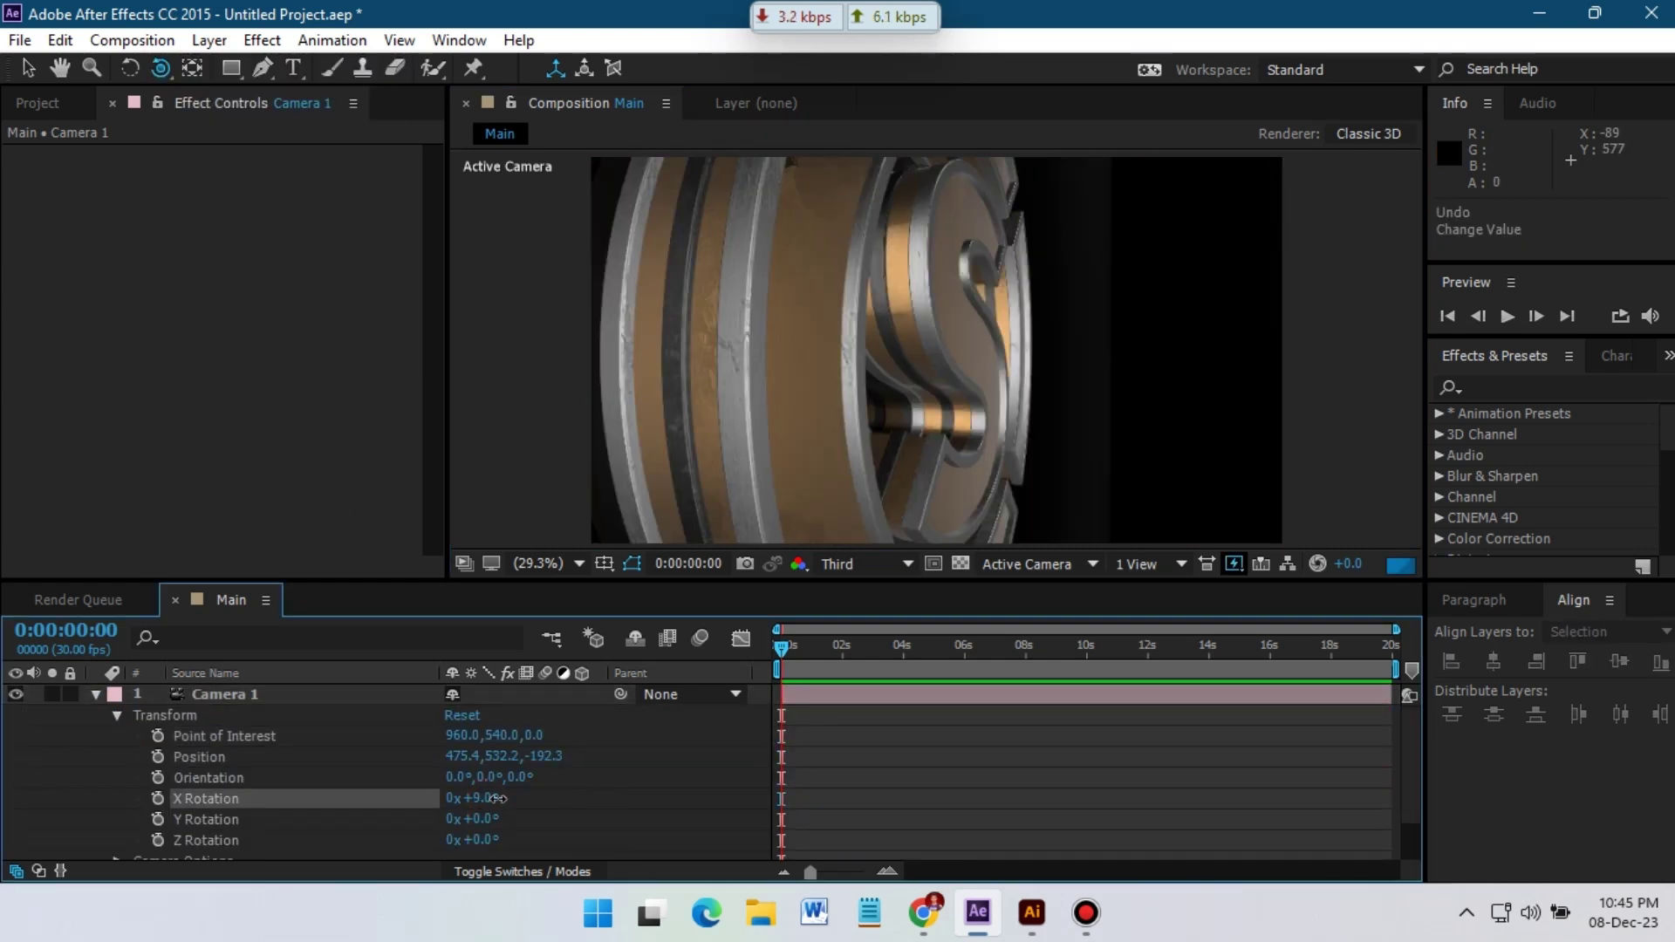
key(ctrl+z)
click(96, 693)
Create an orbit null for Camera 1.
right_click(232, 695)
mouse_move(288, 726)
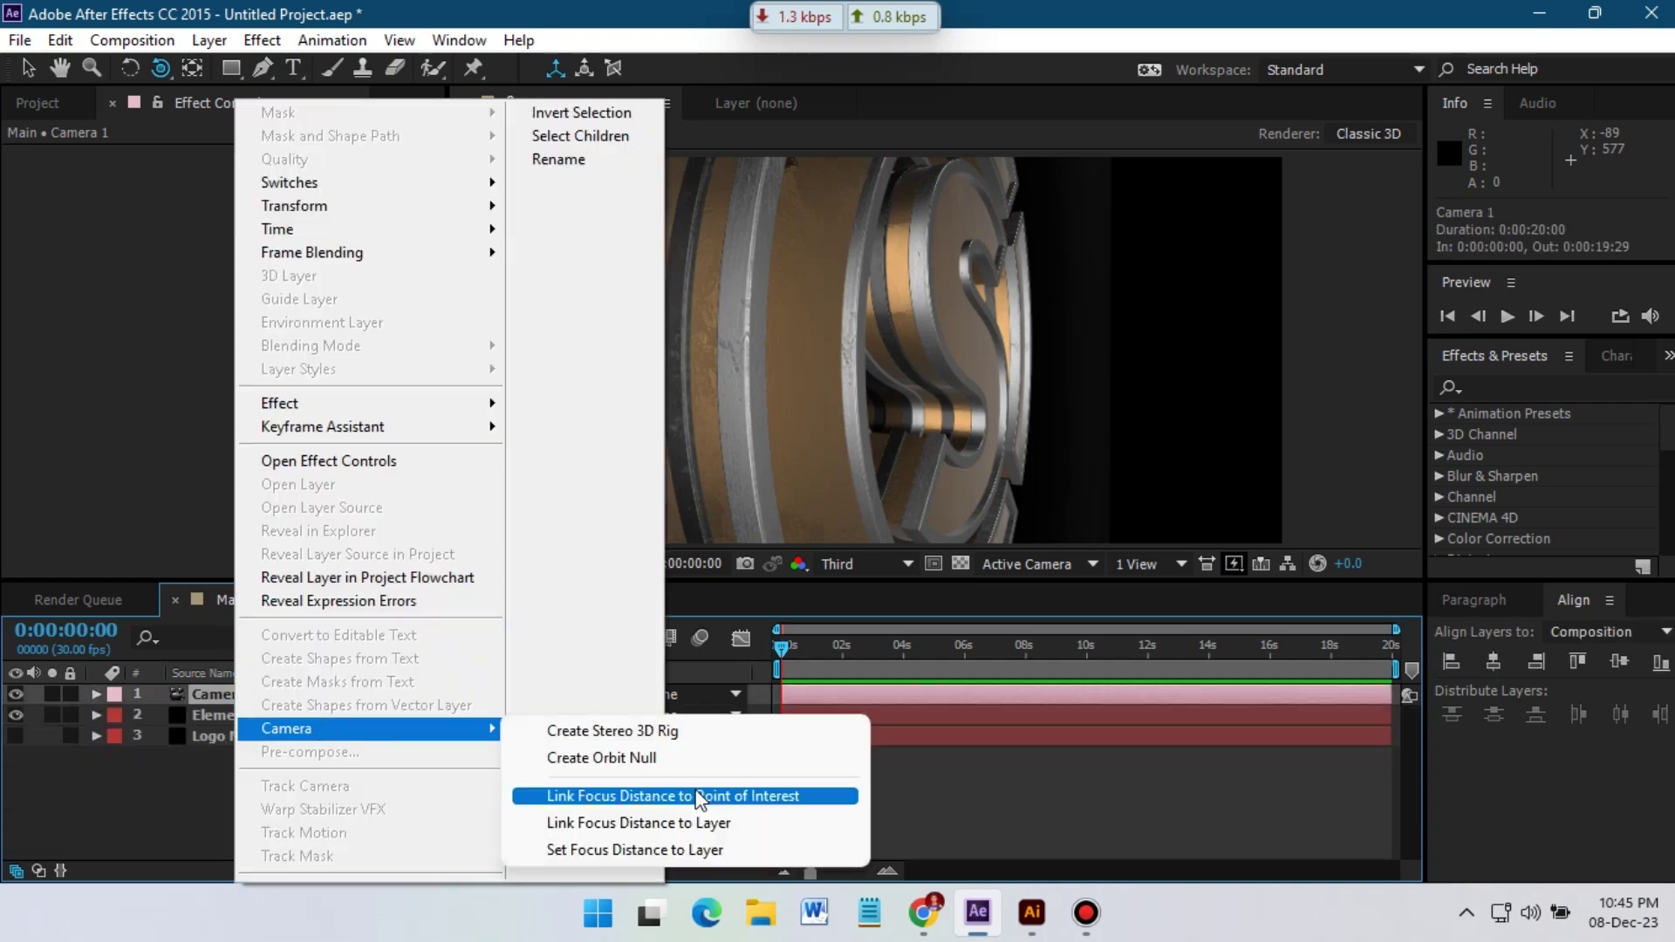
click(689, 761)
Try out rotations of the orbit null and keyframe its Z Rotation at -35° on the first frame.
drag(480, 819, 207, 851)
key(ctrl+z)
key(ctrl+z)
click(96, 695)
click(95, 694)
key(ctrl+z)
key(ctrl+z)
key(ctrl+z)
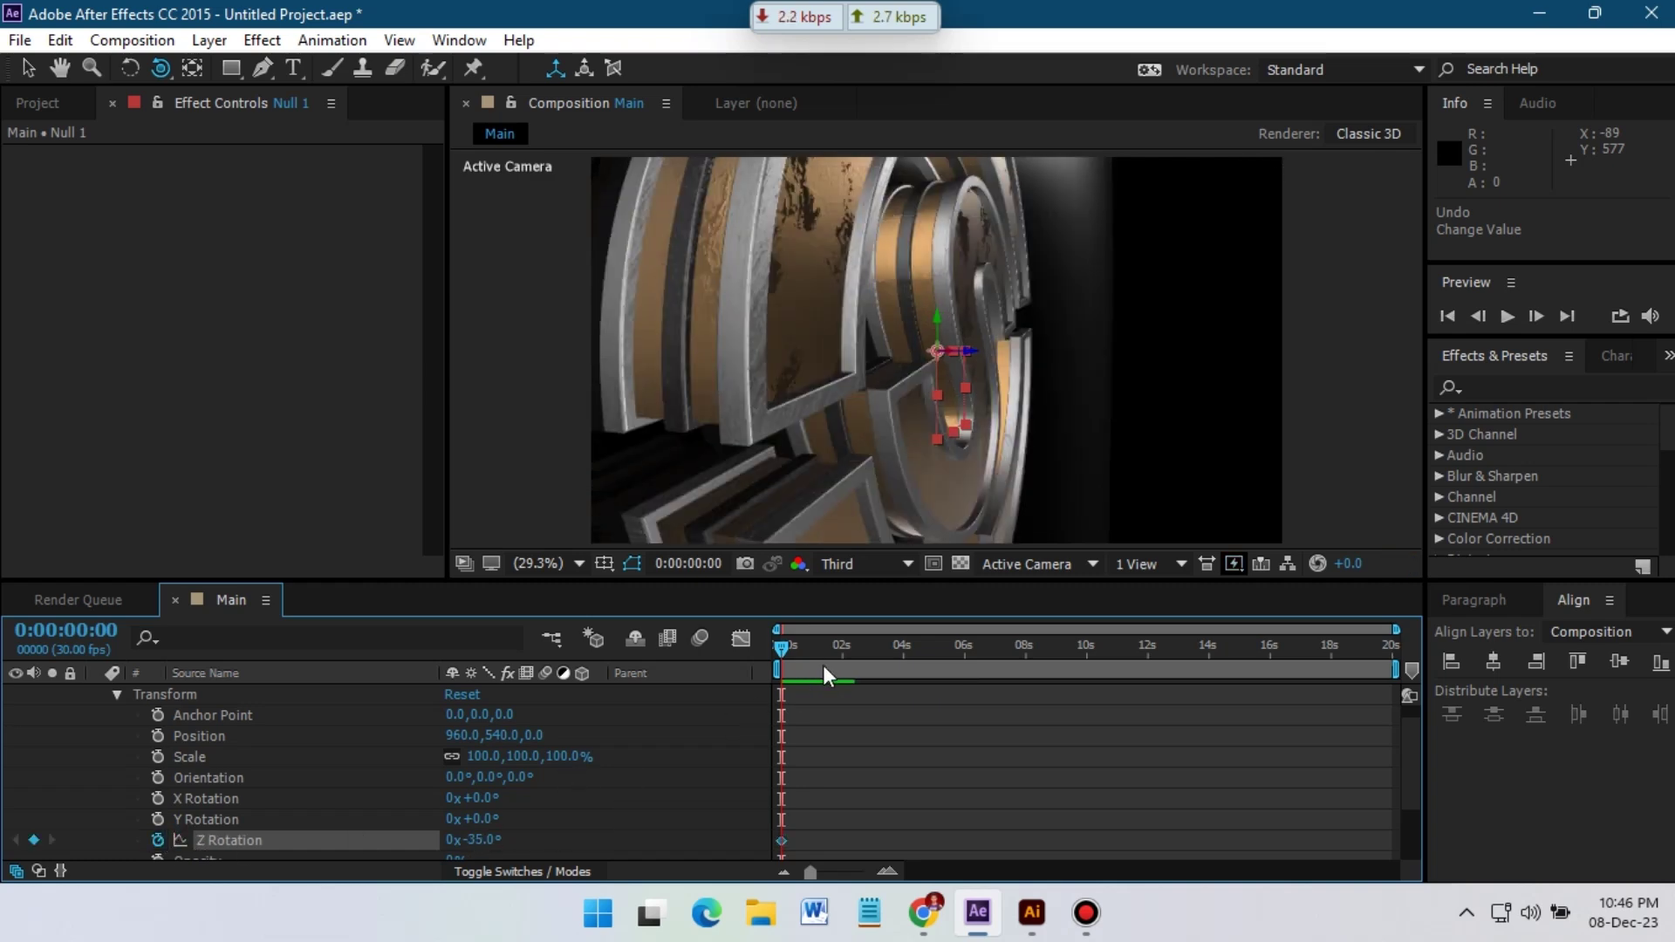
Keyframe the orbit null's Z Rotation at -13° at 0:00:01:05.
mouse_move(491, 843)
mouse_down()
mouse_move(511, 854)
mouse_move(509, 808)
mouse_move(468, 822)
mouse_move(486, 829)
mouse_up()
key(ctrl+z)
key(ctrl+z)
key(ctrl+z)
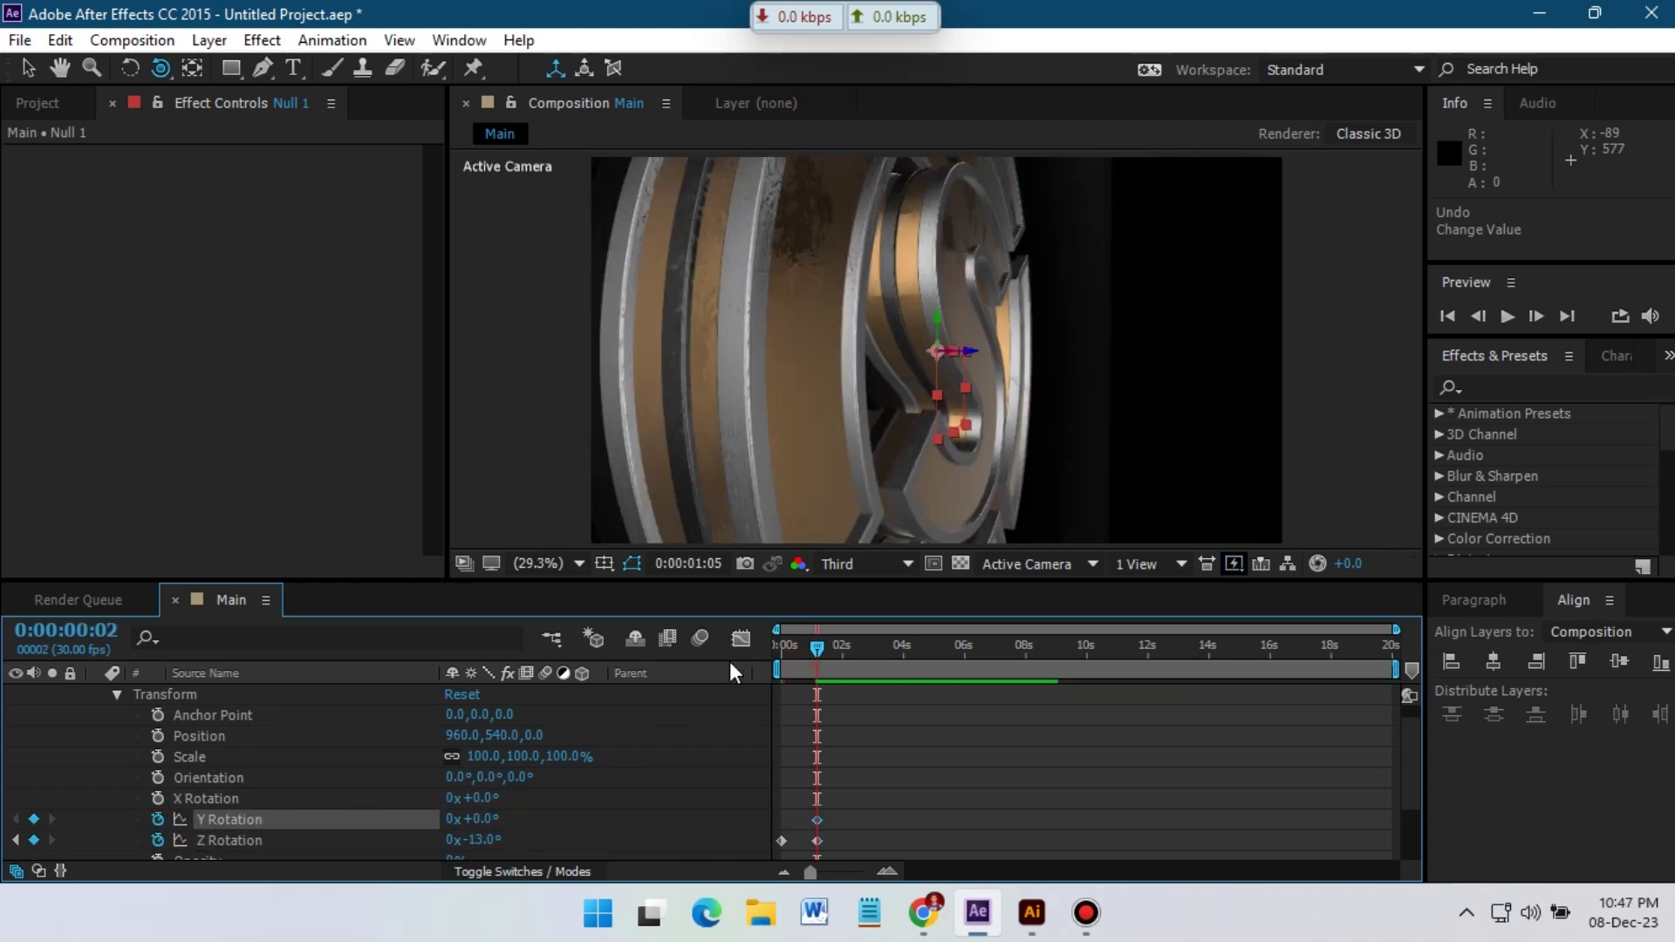
Preview the added Y Rotation animation of Null 1 and undo its keyframes.
key(space)
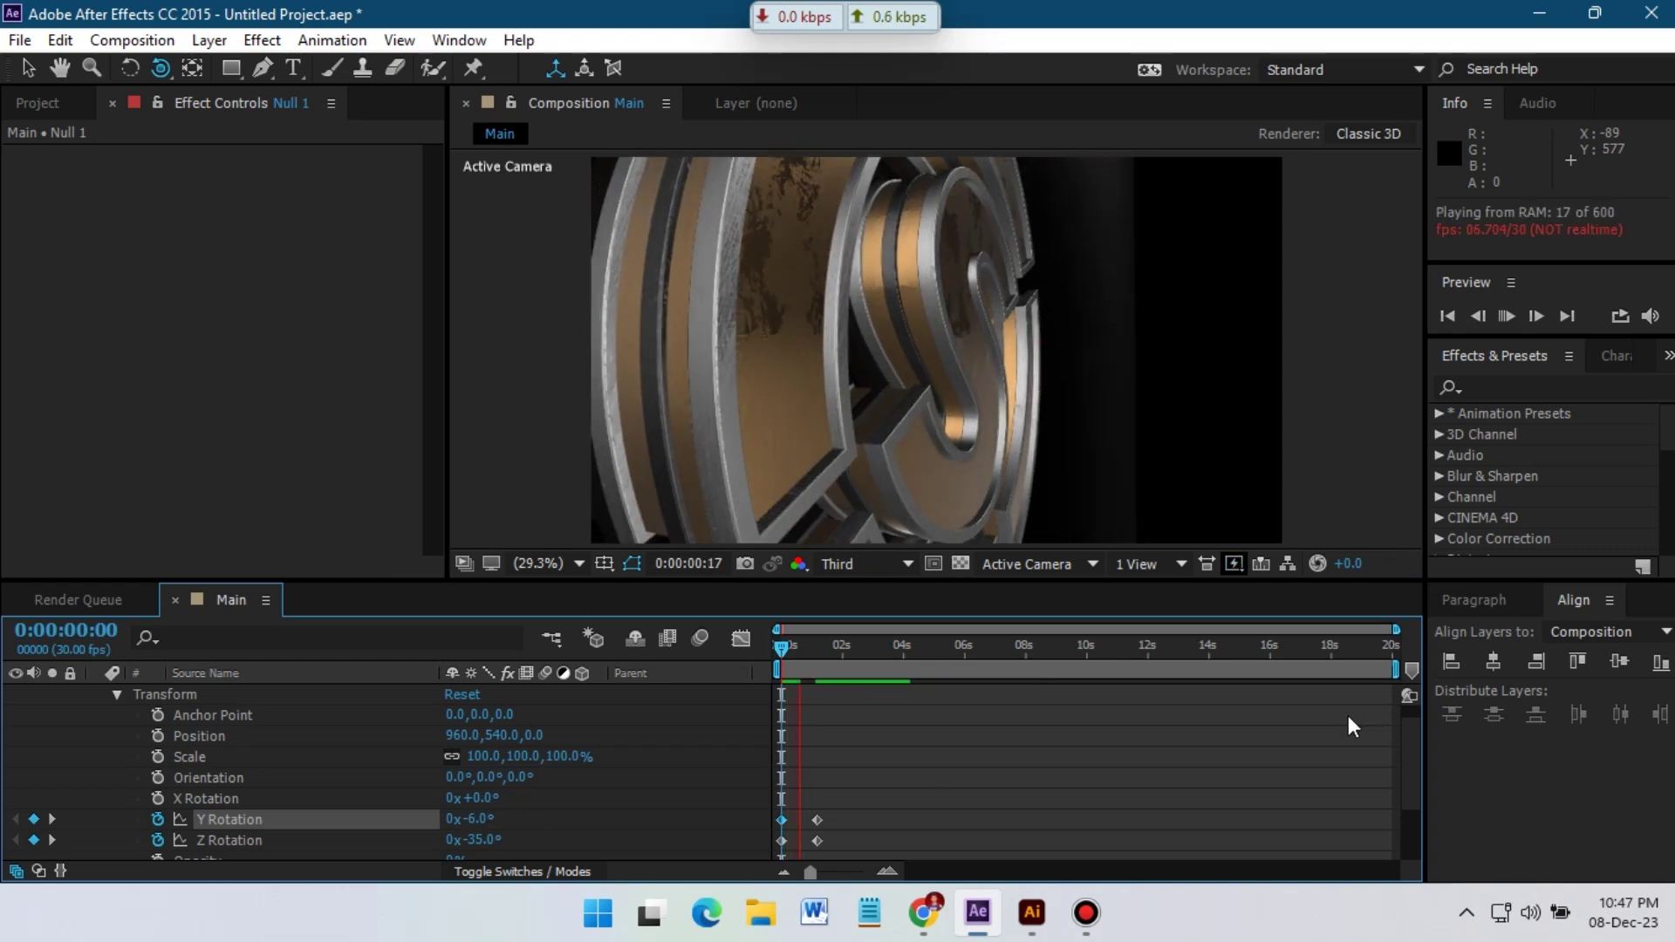
key(space)
key(ctrl+z)
key(ctrl+z)
Play the camera move from the first frame to check the Z Rotation animation.
key(Home)
key(space)
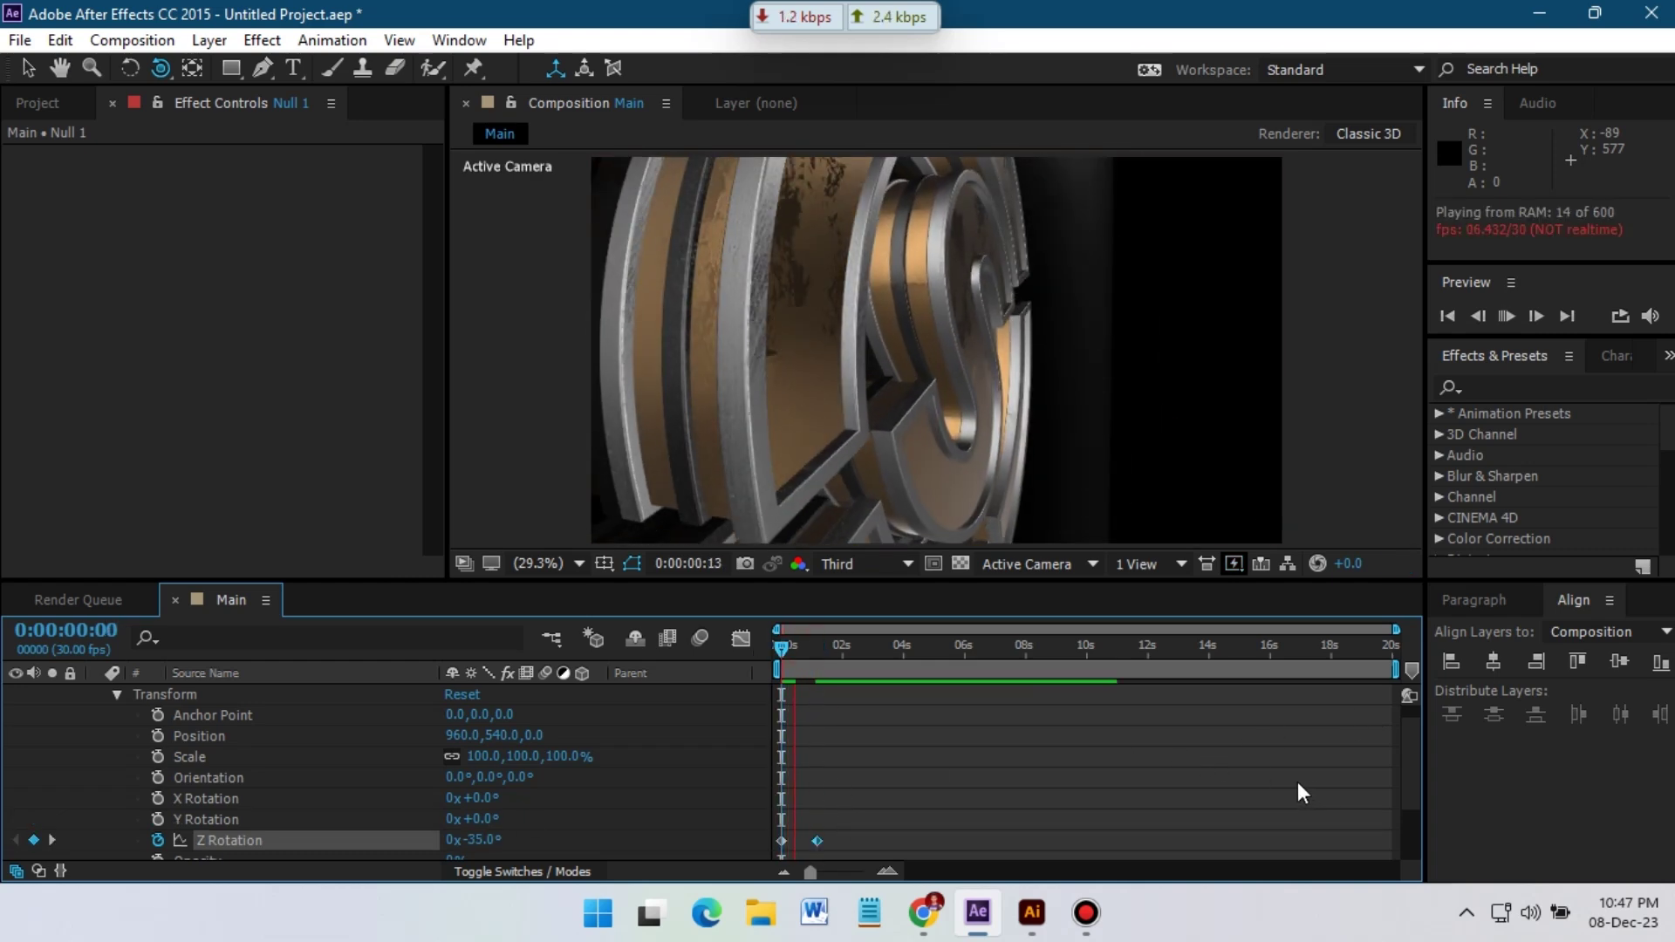
drag(745, 672, 745, 673)
key(space)
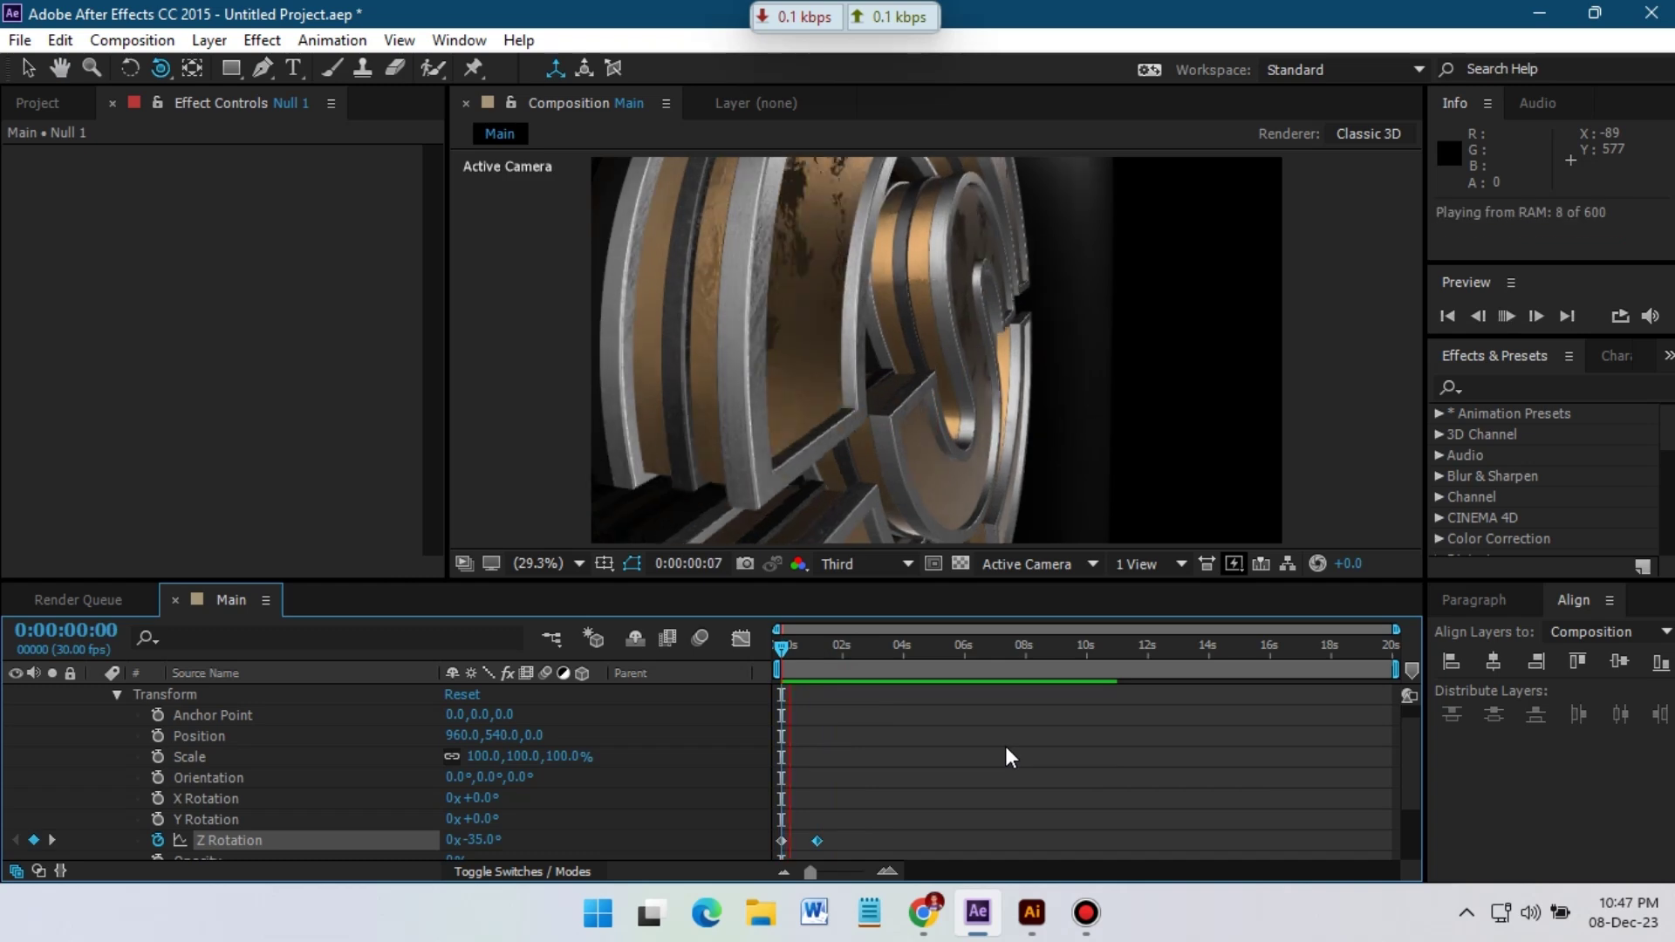
key(space)
drag(866, 653, 763, 657)
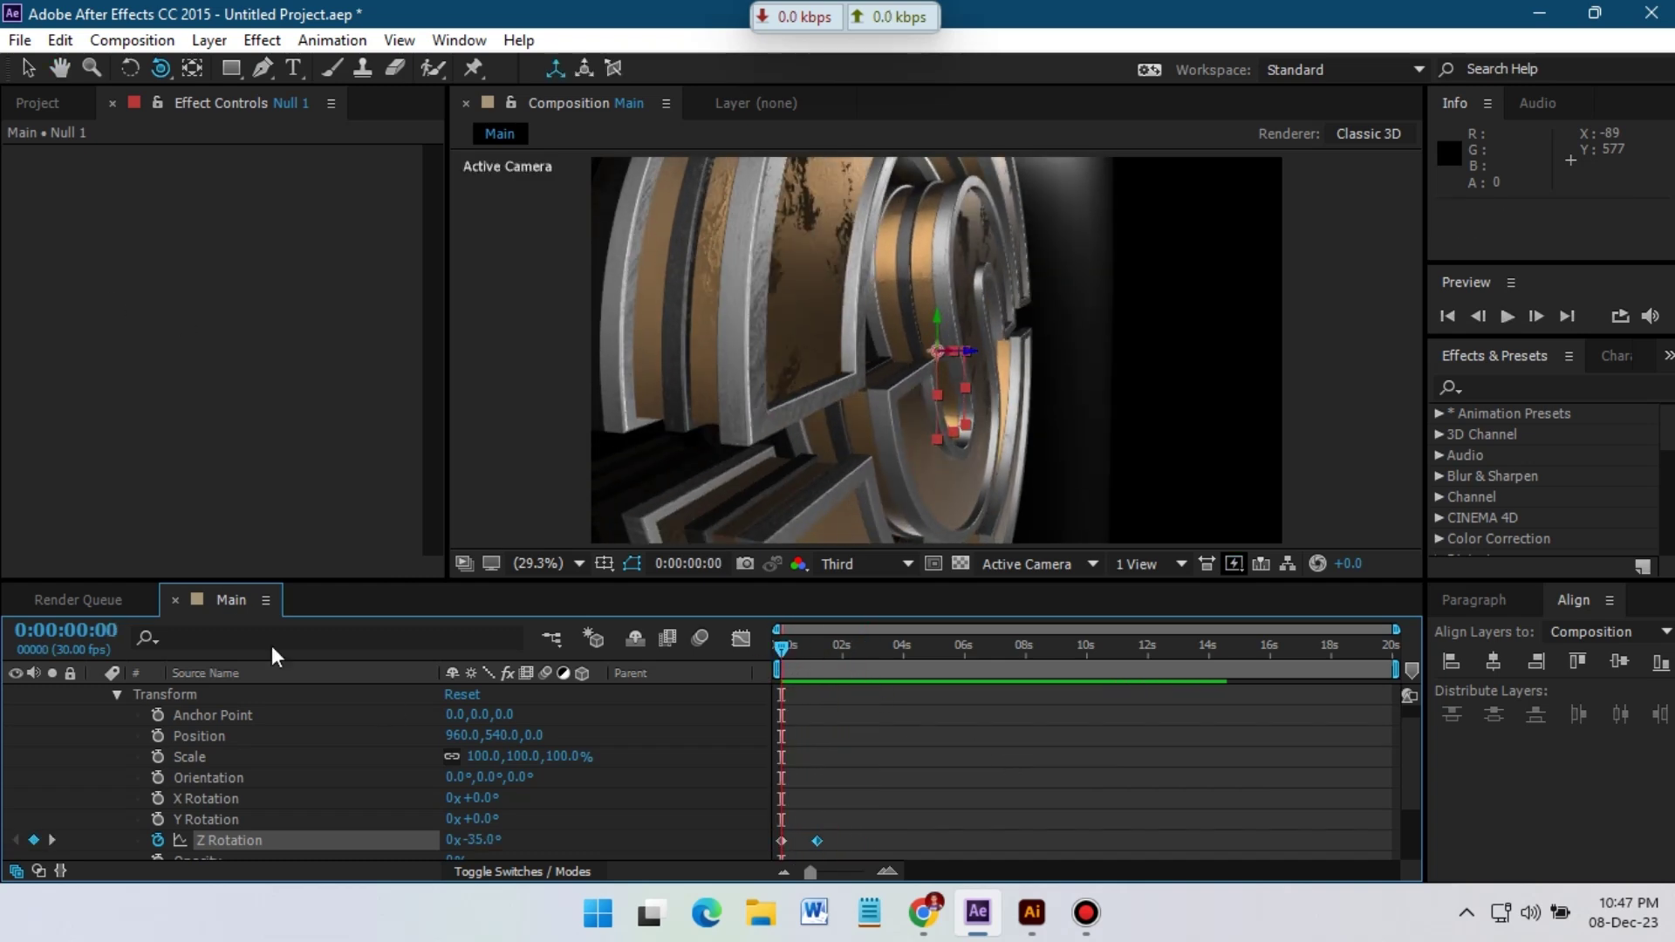
Split the Camera 1 layer at 0:00:01:05.
scroll(275, 750, down, 3)
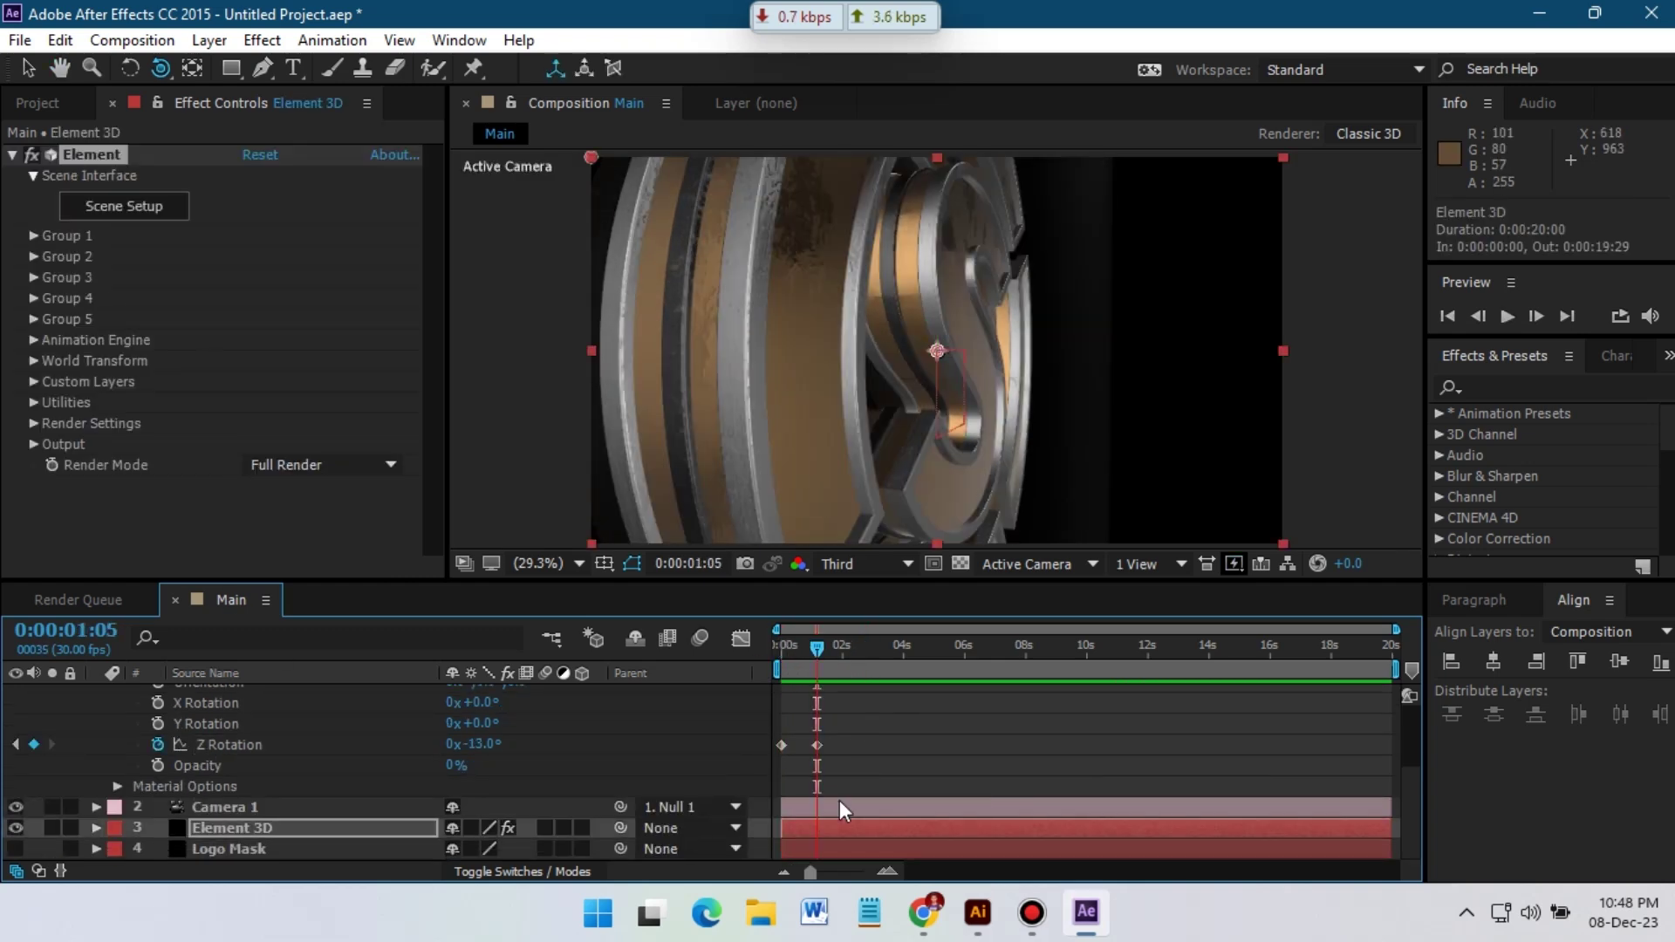
scroll(839, 800, up, 3)
click(94, 696)
click(236, 717)
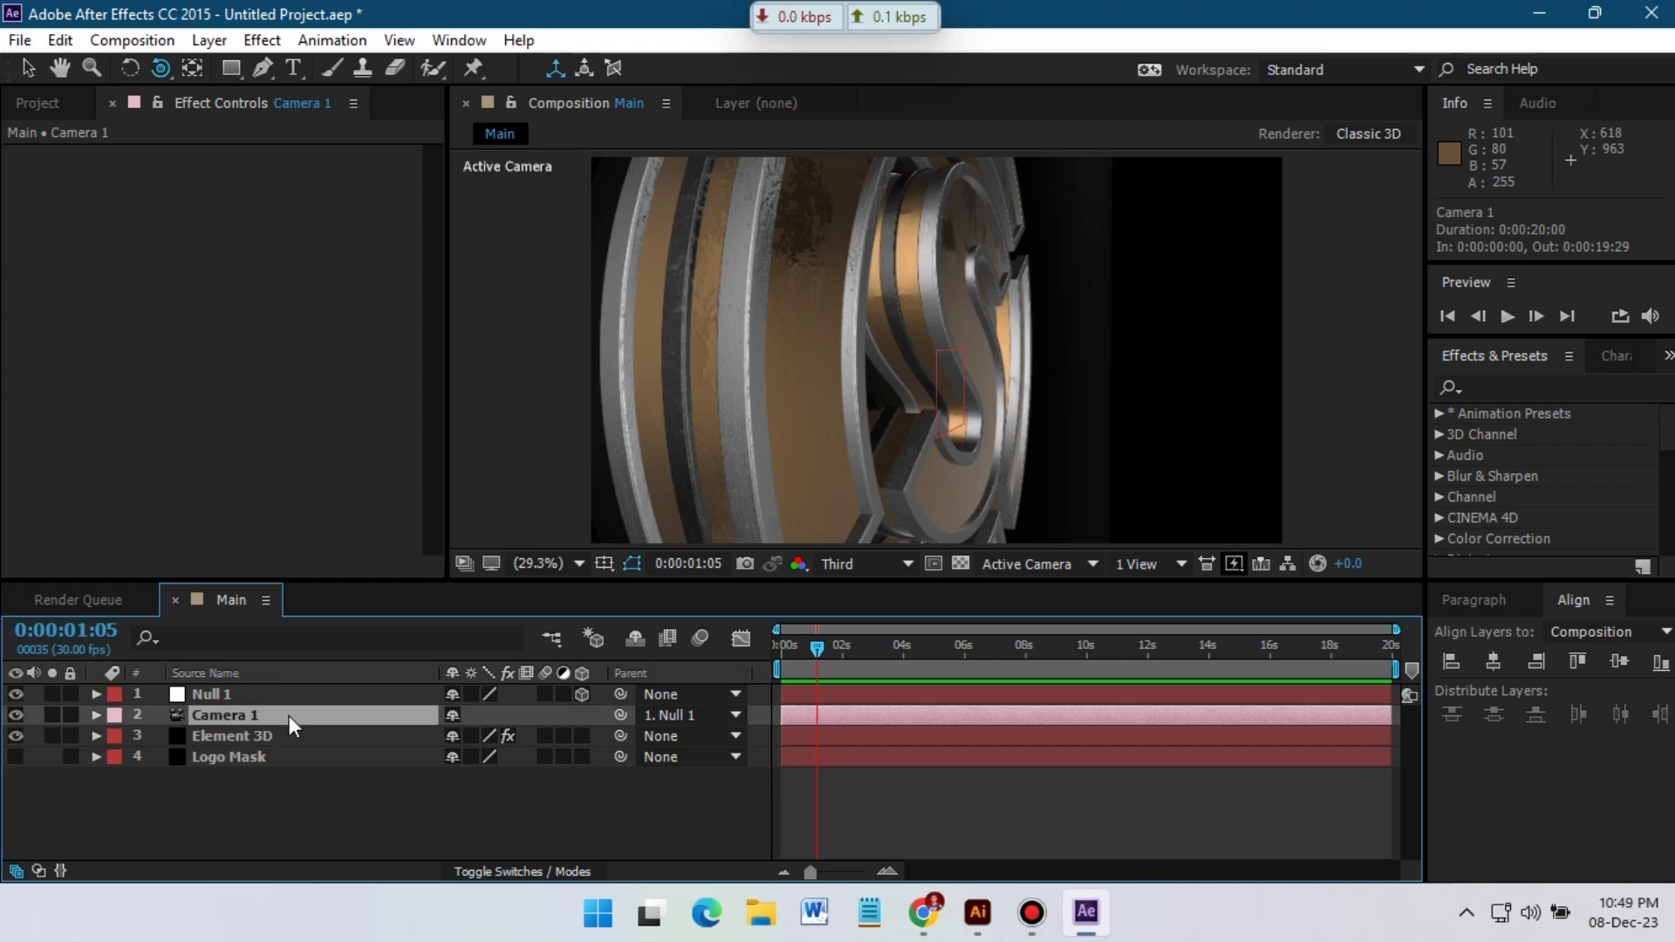
key(ctrl+shift+d)
Orbit and reframe Camera 2 to a tilted close-up of the logo's S.
click(96, 715)
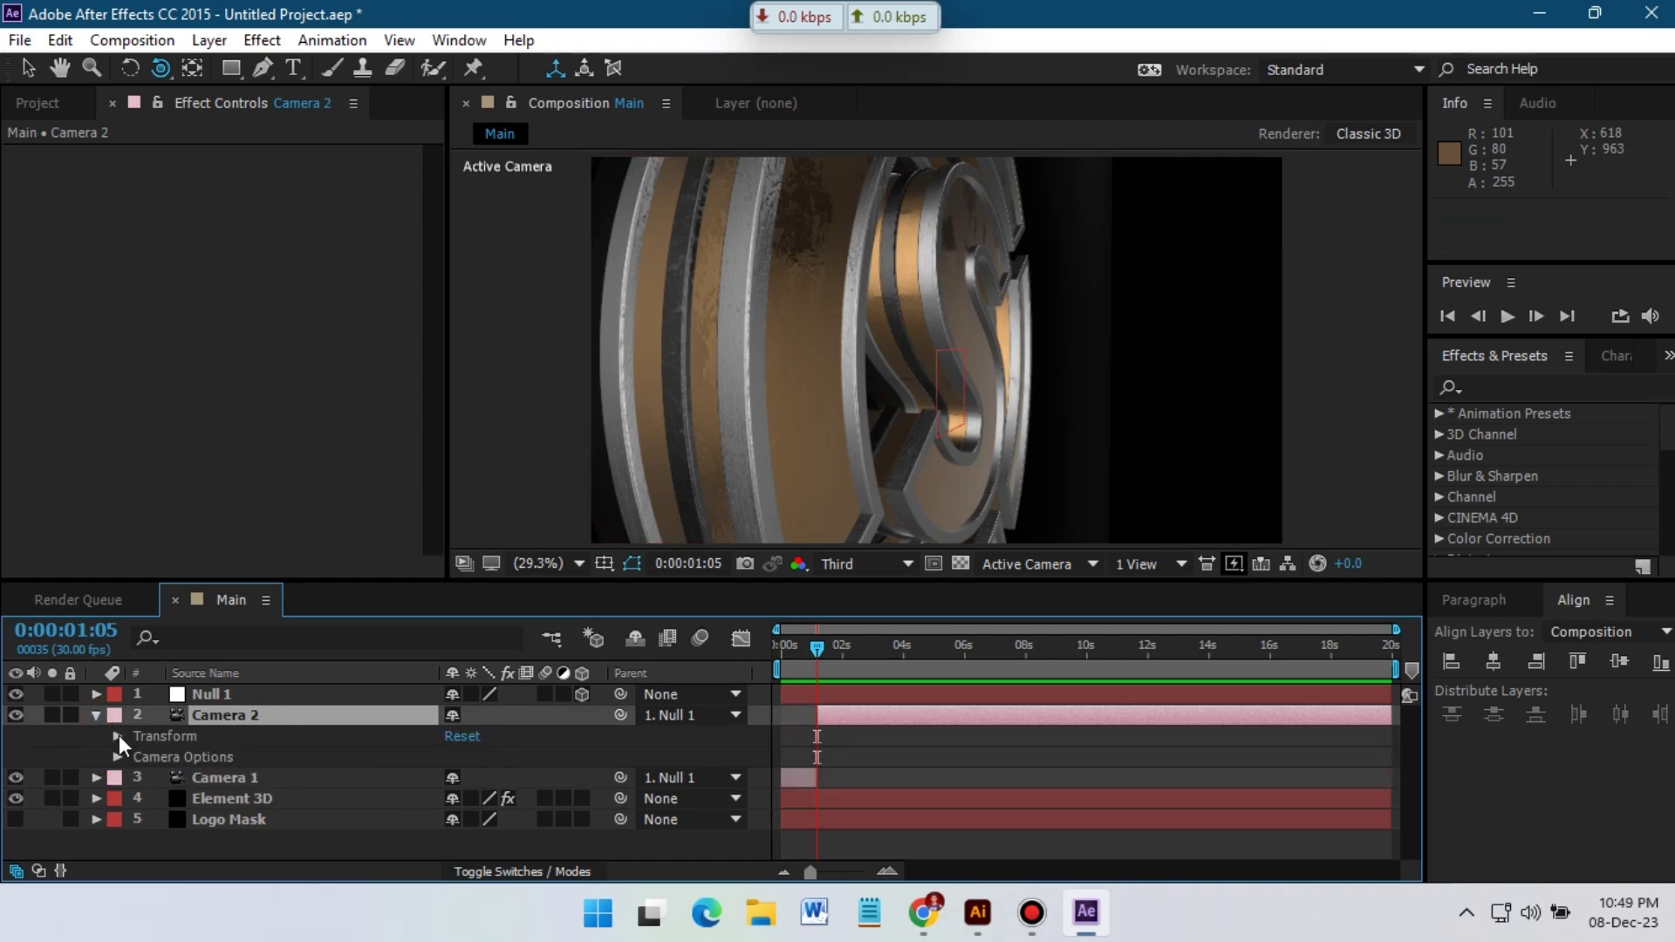
drag(1029, 385, 944, 296)
key(c)
key(c)
drag(775, 388, 819, 433)
key(c)
key(c)
Set Camera 2's X Rotation to 5° and Z Rotation to -7°, and orbit it further toward the logo's face.
click(118, 737)
scroll(349, 768, down, 3)
mouse_move(503, 786)
mouse_down()
mouse_move(486, 791)
mouse_move(502, 793)
mouse_up()
scroll(493, 781, up, 3)
click(462, 724)
key(ctrl+z)
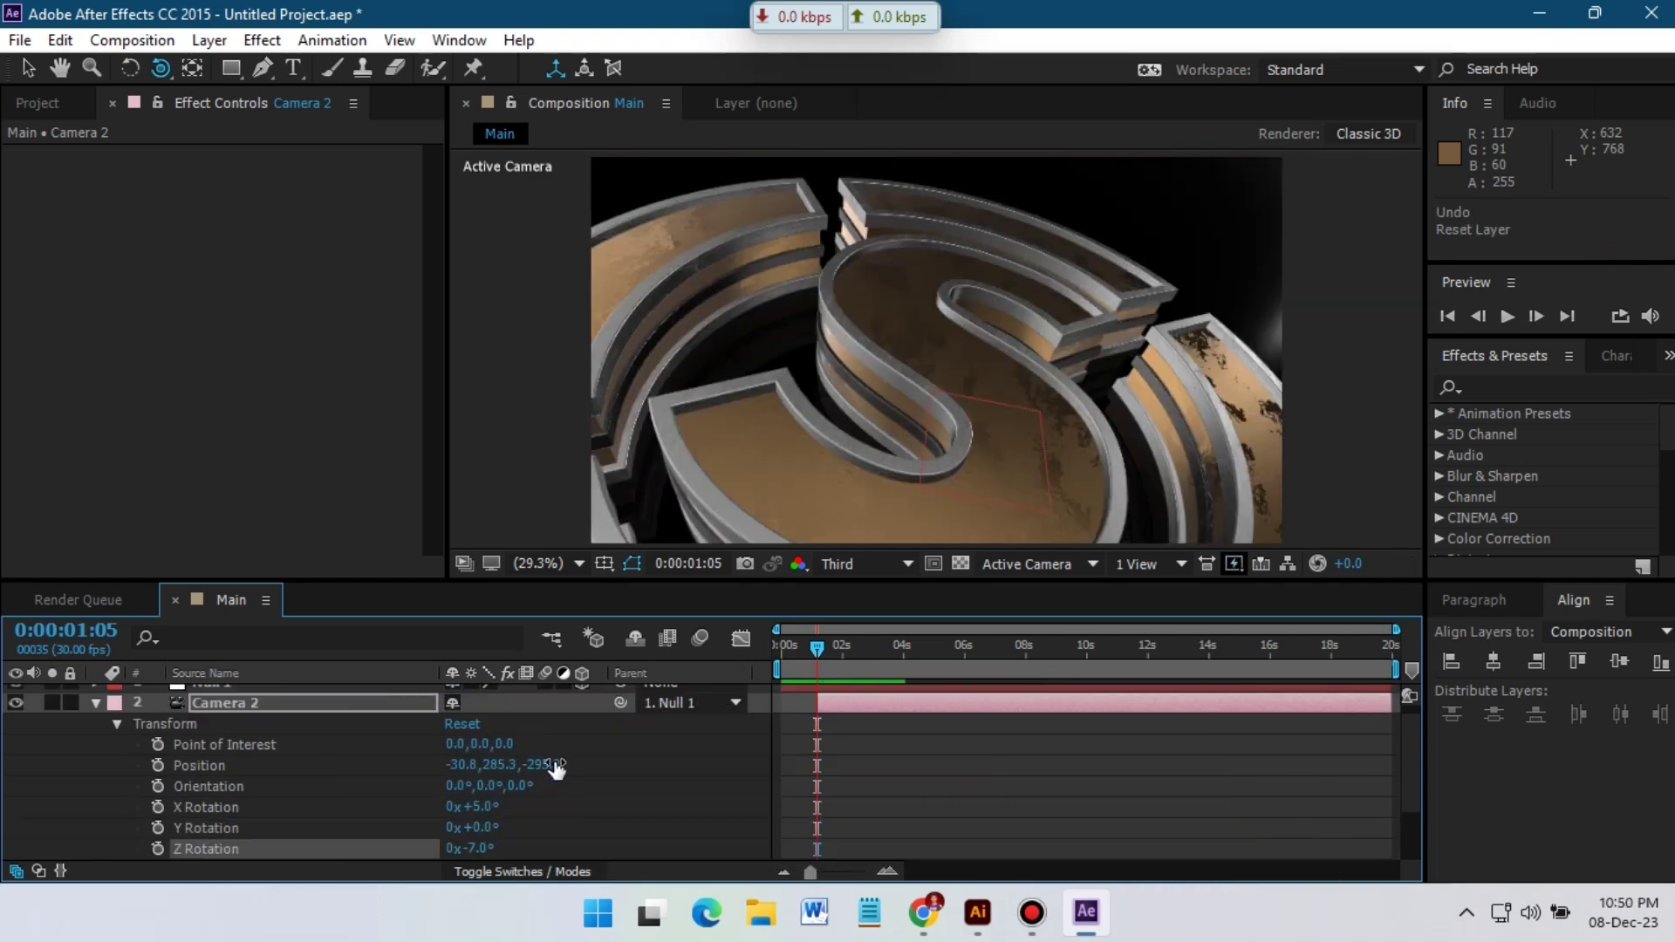
key(Return)
drag(812, 475, 875, 472)
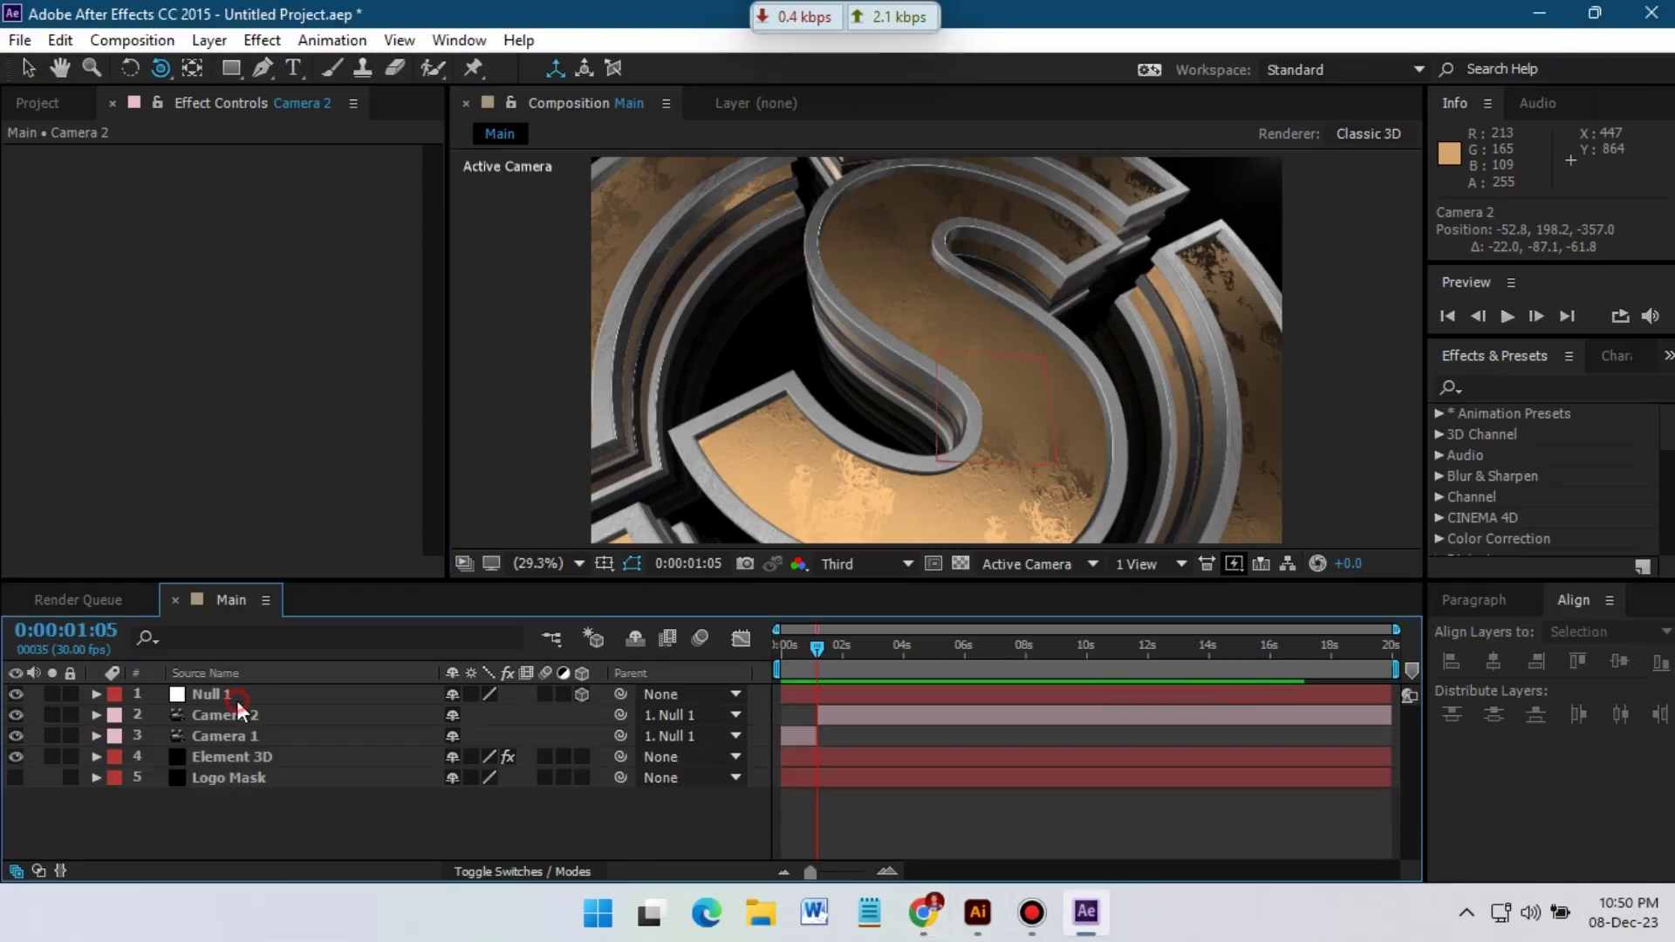
Split the Null 1 layer at 0:00:01:05 and move its first part directly above Camera 1.
click(238, 700)
key(ctrl+shift+d)
drag(796, 716, 799, 744)
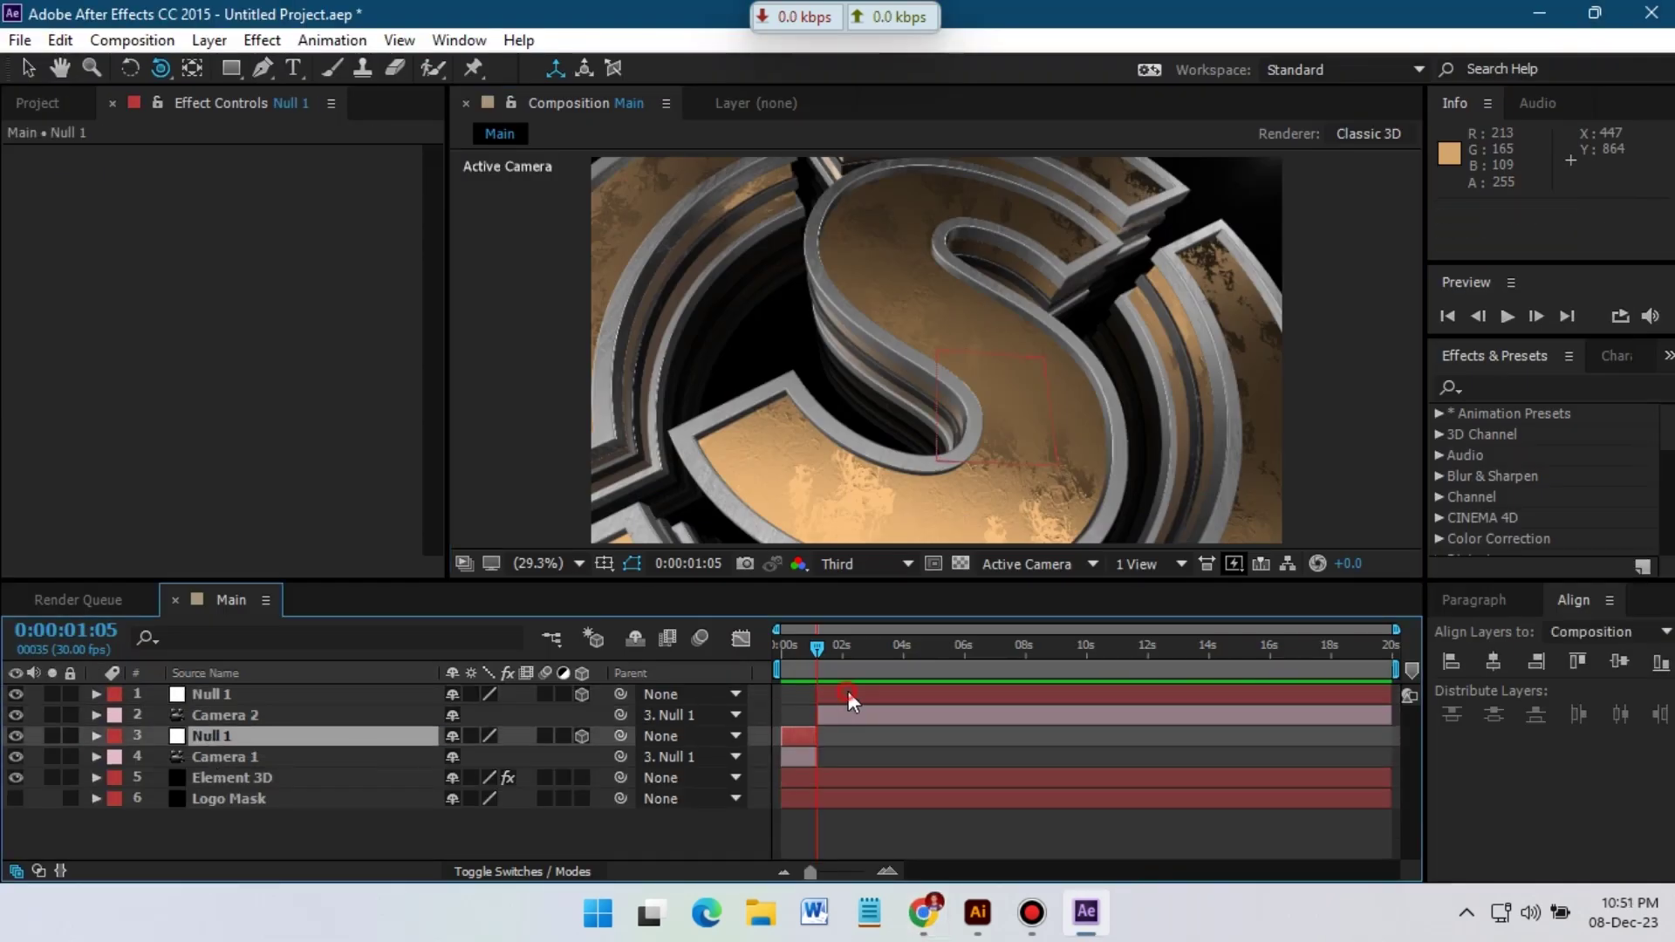
Try to replace the second part of Null 1 with an orbit null for Camera 2.
click(853, 698)
click(98, 695)
click(117, 714)
scroll(486, 807, down, 1)
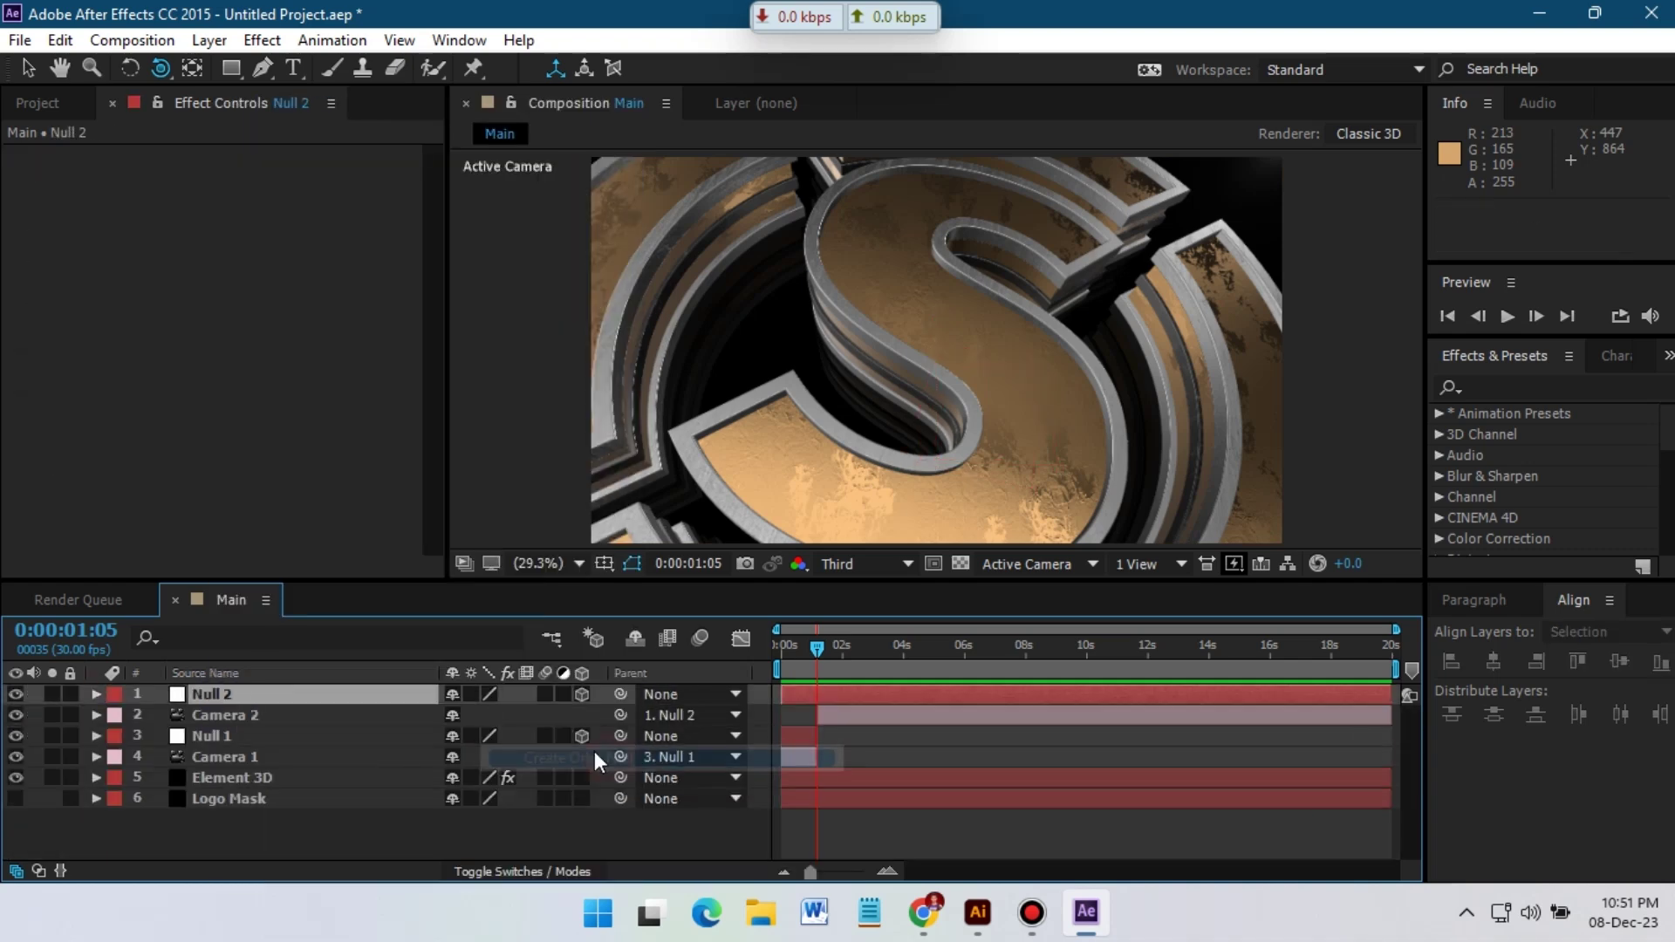
key(Delete)
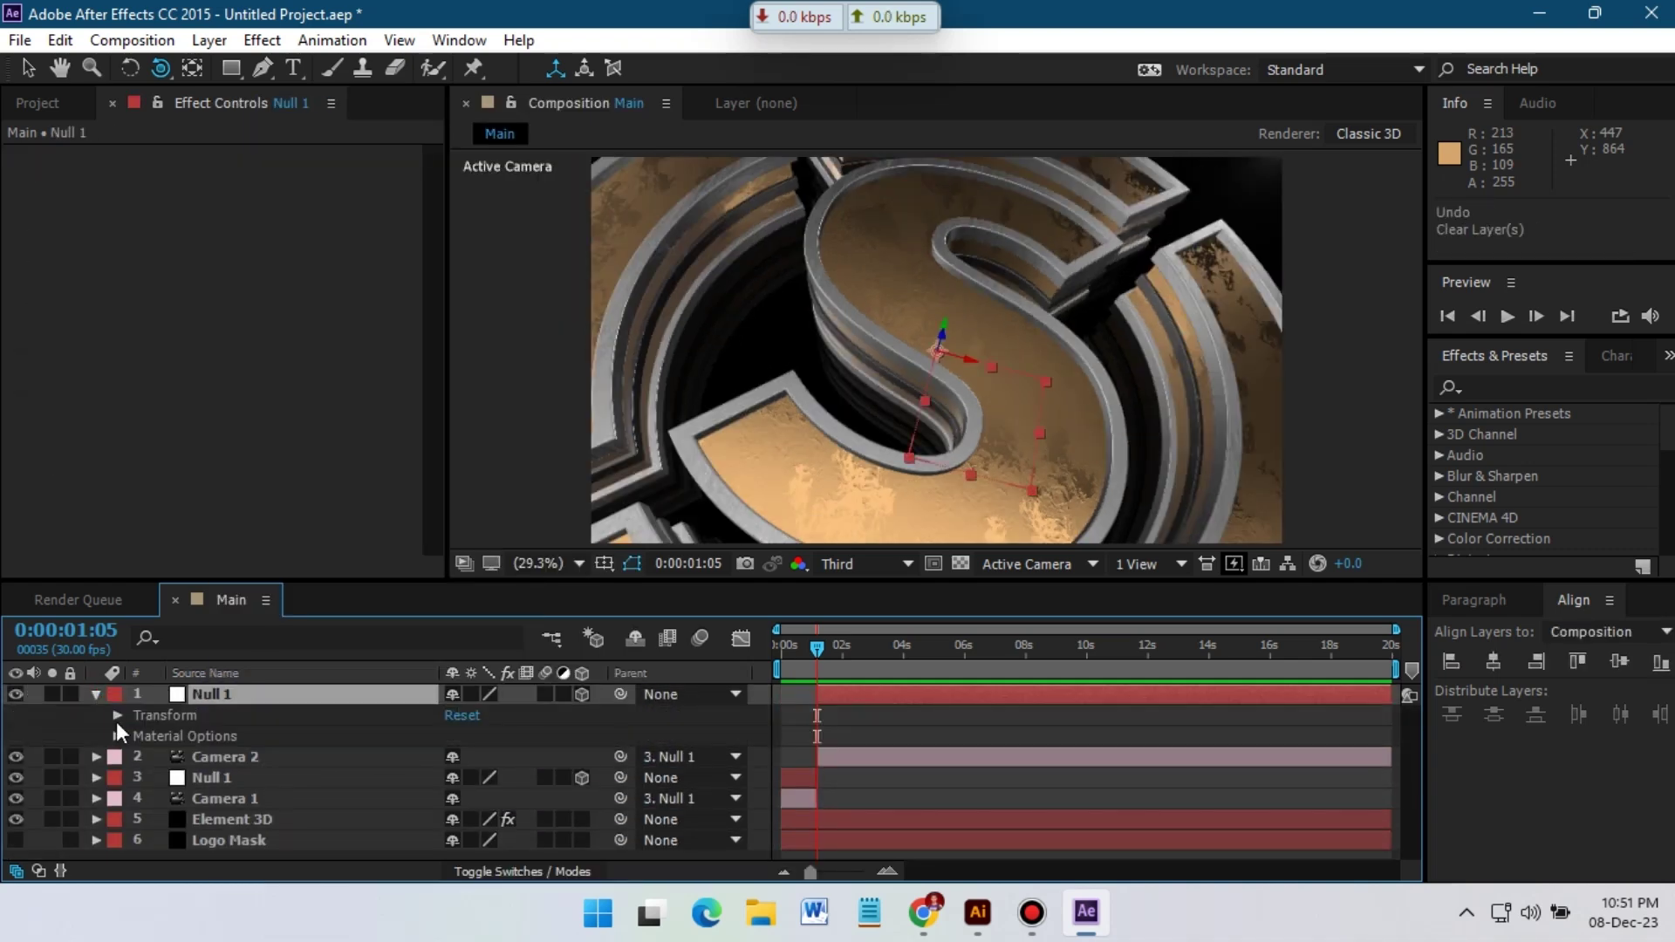
Try changing the Z Rotation and its keyframing on the second part of Null 1.
click(117, 715)
scroll(262, 768, down, 1)
drag(478, 839, 500, 836)
click(158, 840)
scroll(321, 733, up, 1)
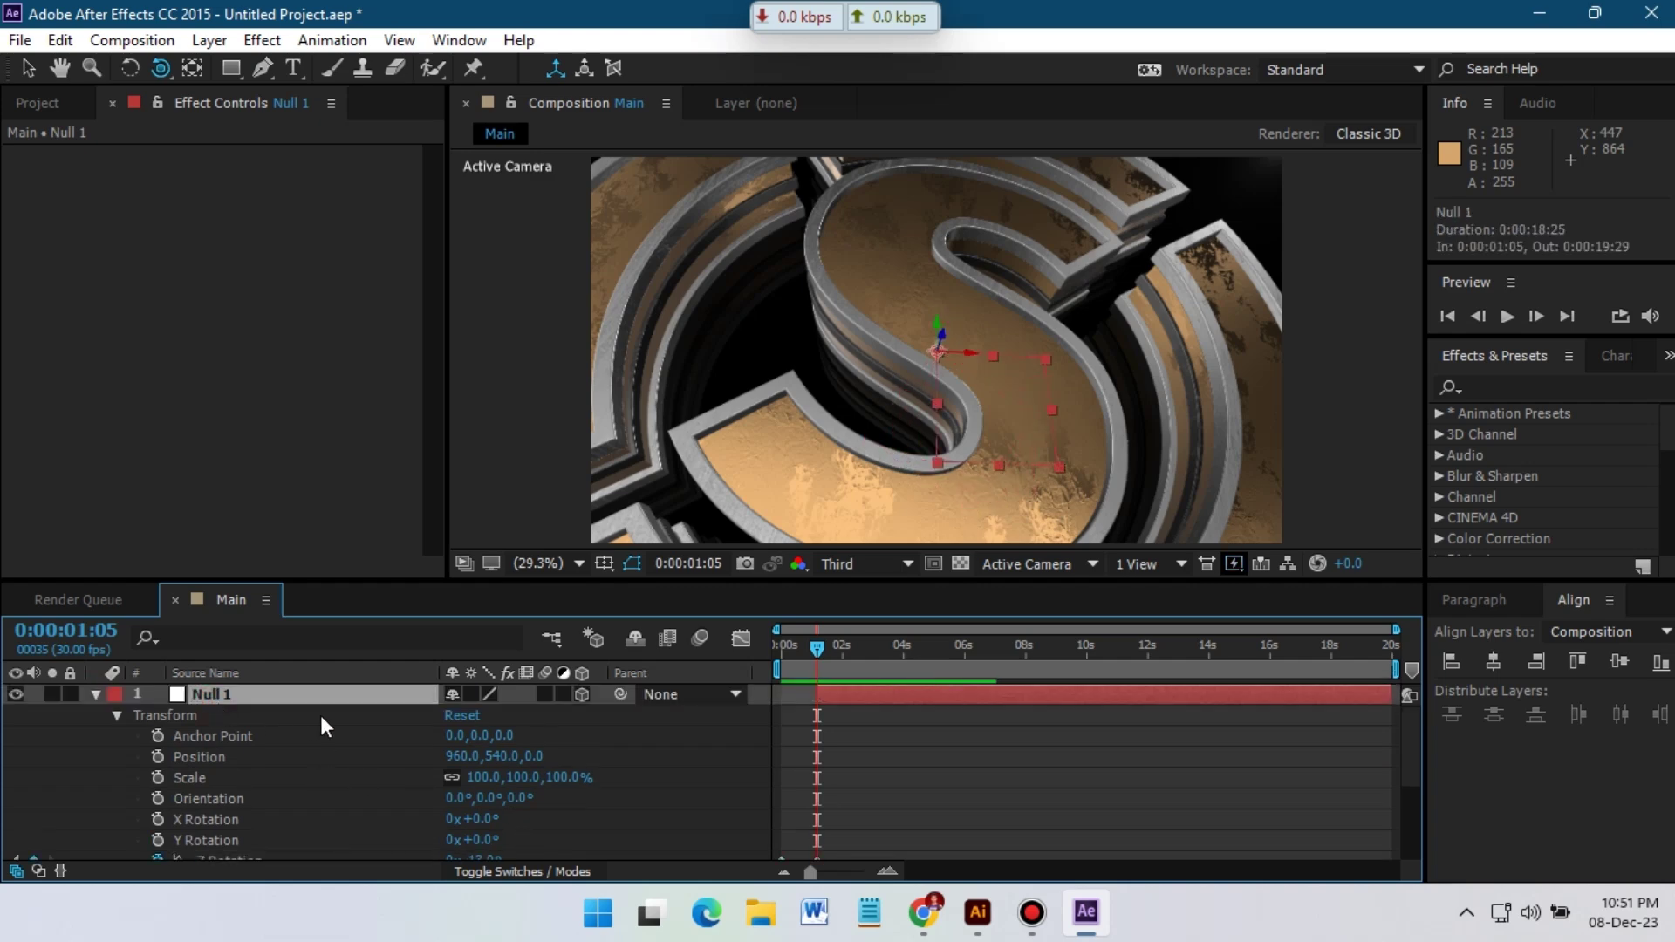
Delete the second part of Null 1, create an orbit null for Camera 2 and expand its properties.
click(97, 695)
key(Delete)
right_click(234, 695)
mouse_move(340, 731)
click(576, 753)
click(97, 695)
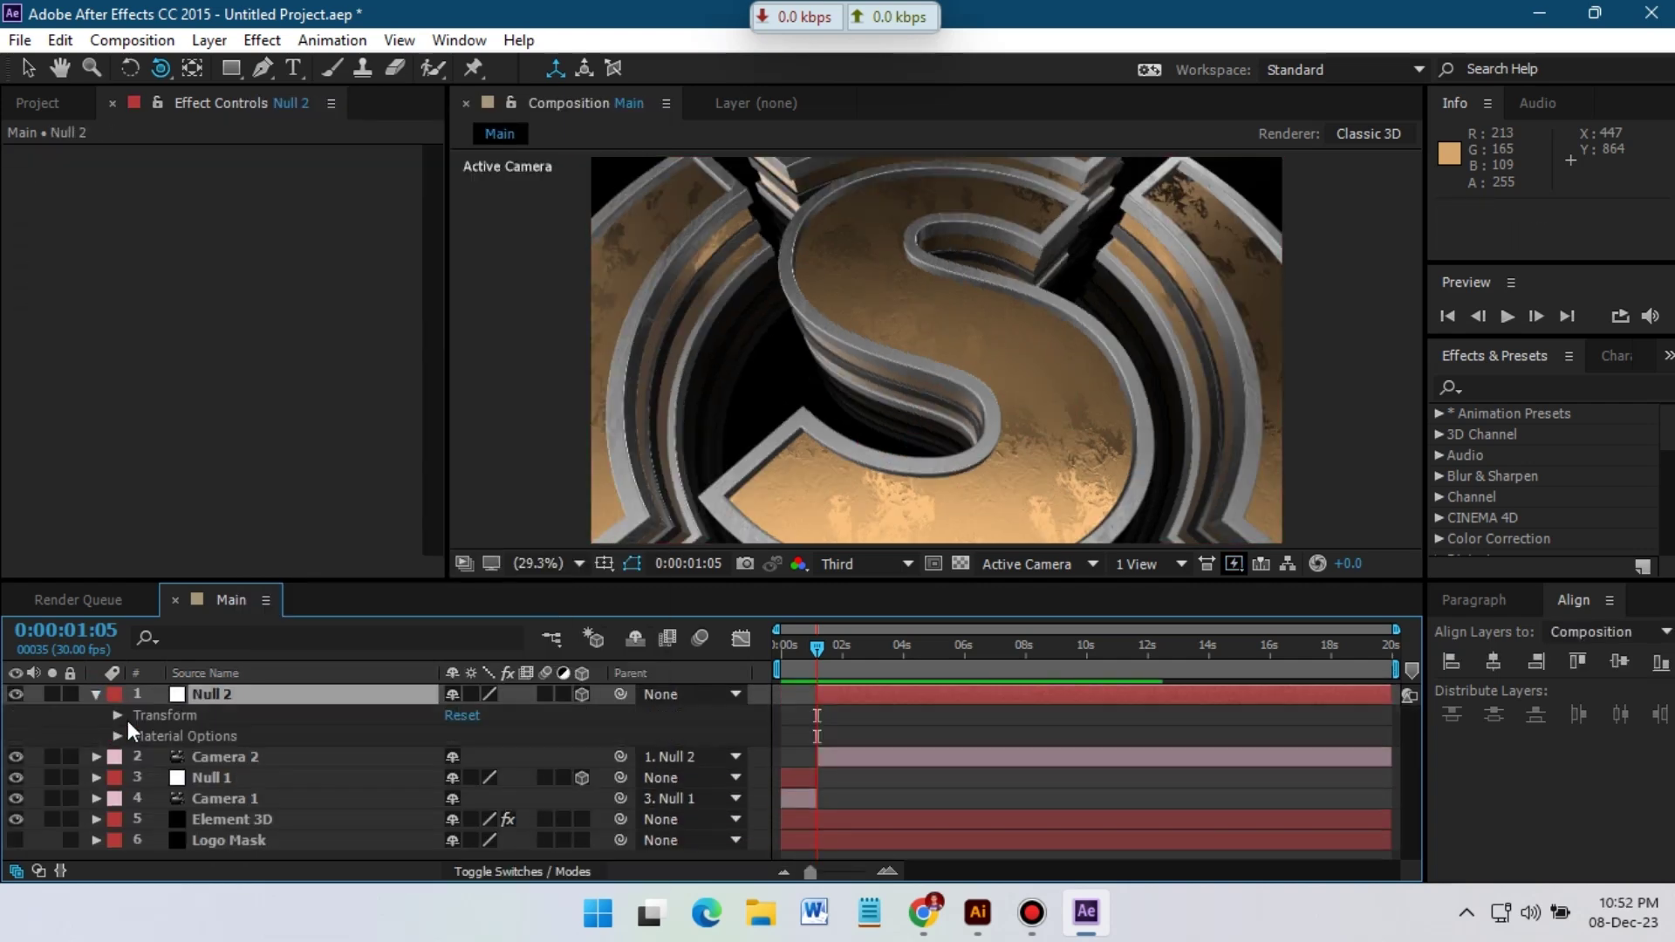
Try changing the rotation of Null 2, including its Z Rotation, and undo the changes.
click(117, 716)
drag(481, 799, 546, 837)
key(Caps_Lock)
key(ctrl+z)
click(483, 798)
key(ctrl+z)
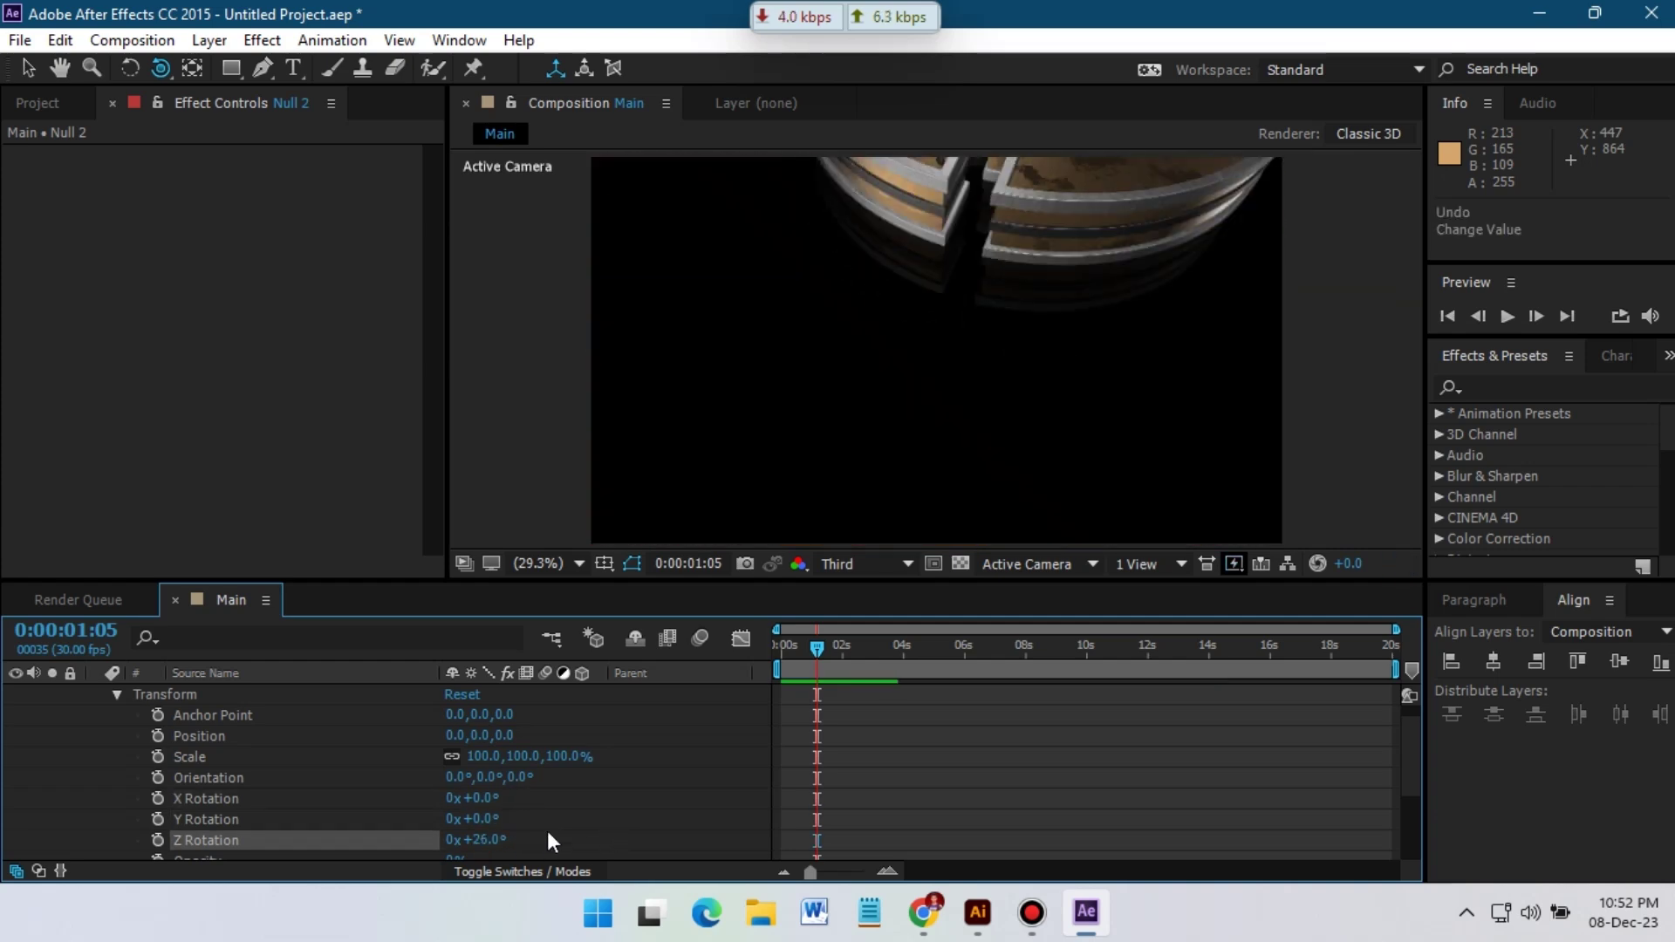
key(ctrl+z)
scroll(367, 761, up, 1)
Delete the Null 2 layer and preview the composition from its start.
click(253, 695)
key(Delete)
click(244, 695)
click(225, 716)
key(Home)
key(space)
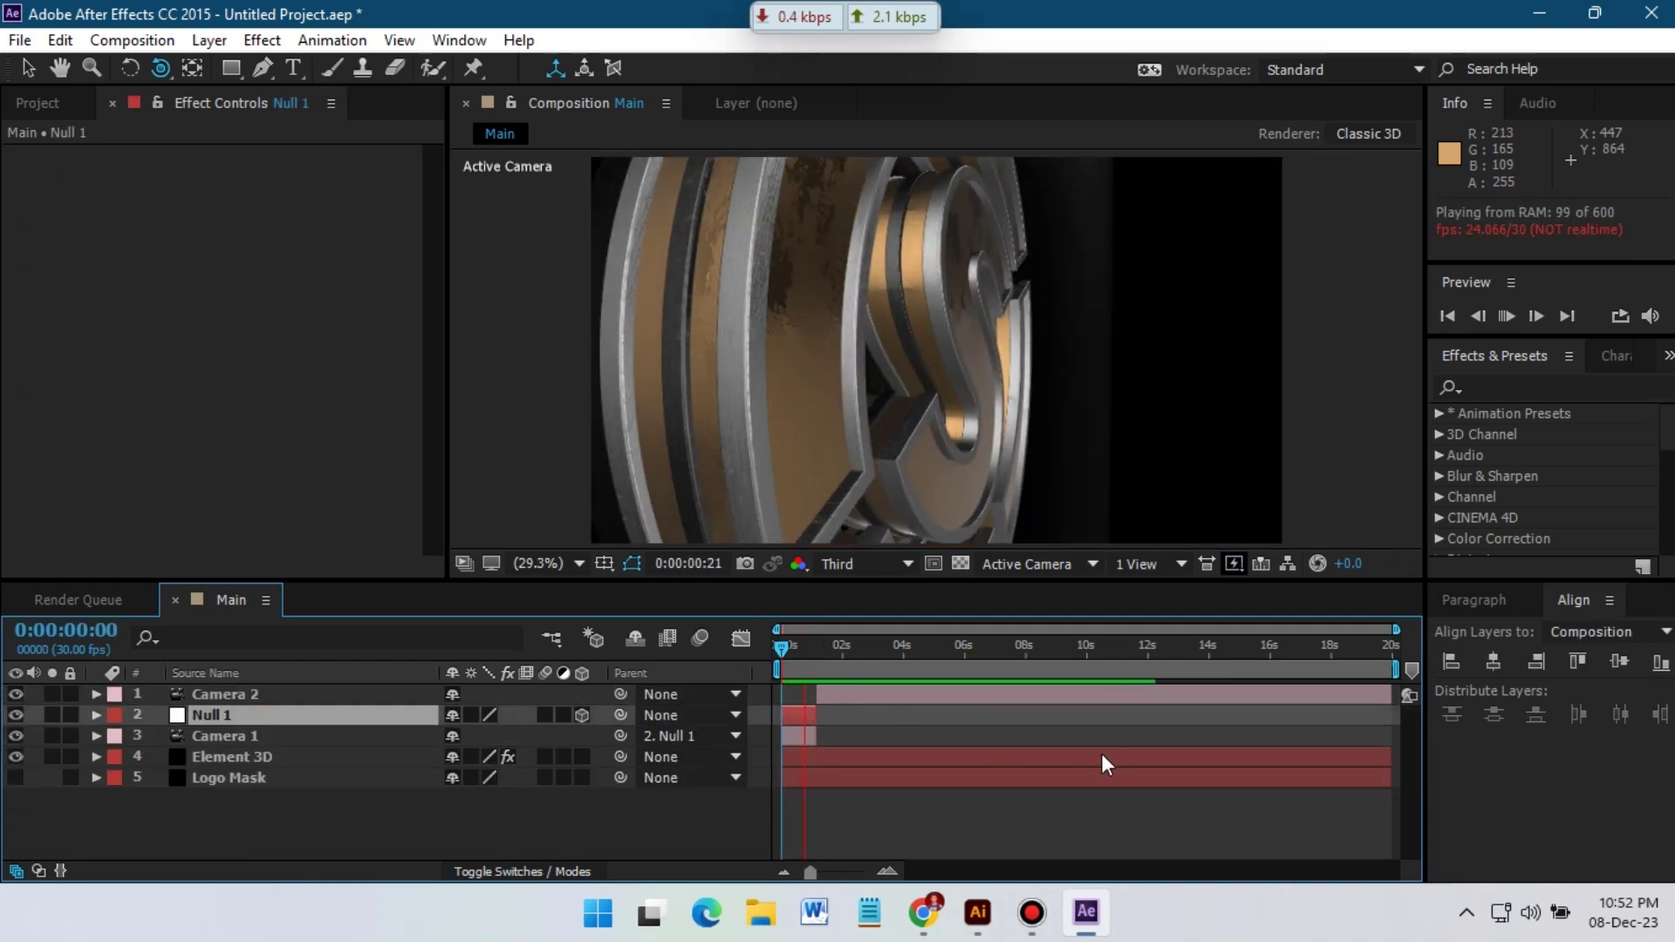
key(space)
At 0:00:01:05, adjust Camera 2 to Point of Interest 969, 540, 6 and Position 874.2, 779, -354, keyframing these and Z Rotation.
drag(825, 654, 817, 653)
click(96, 695)
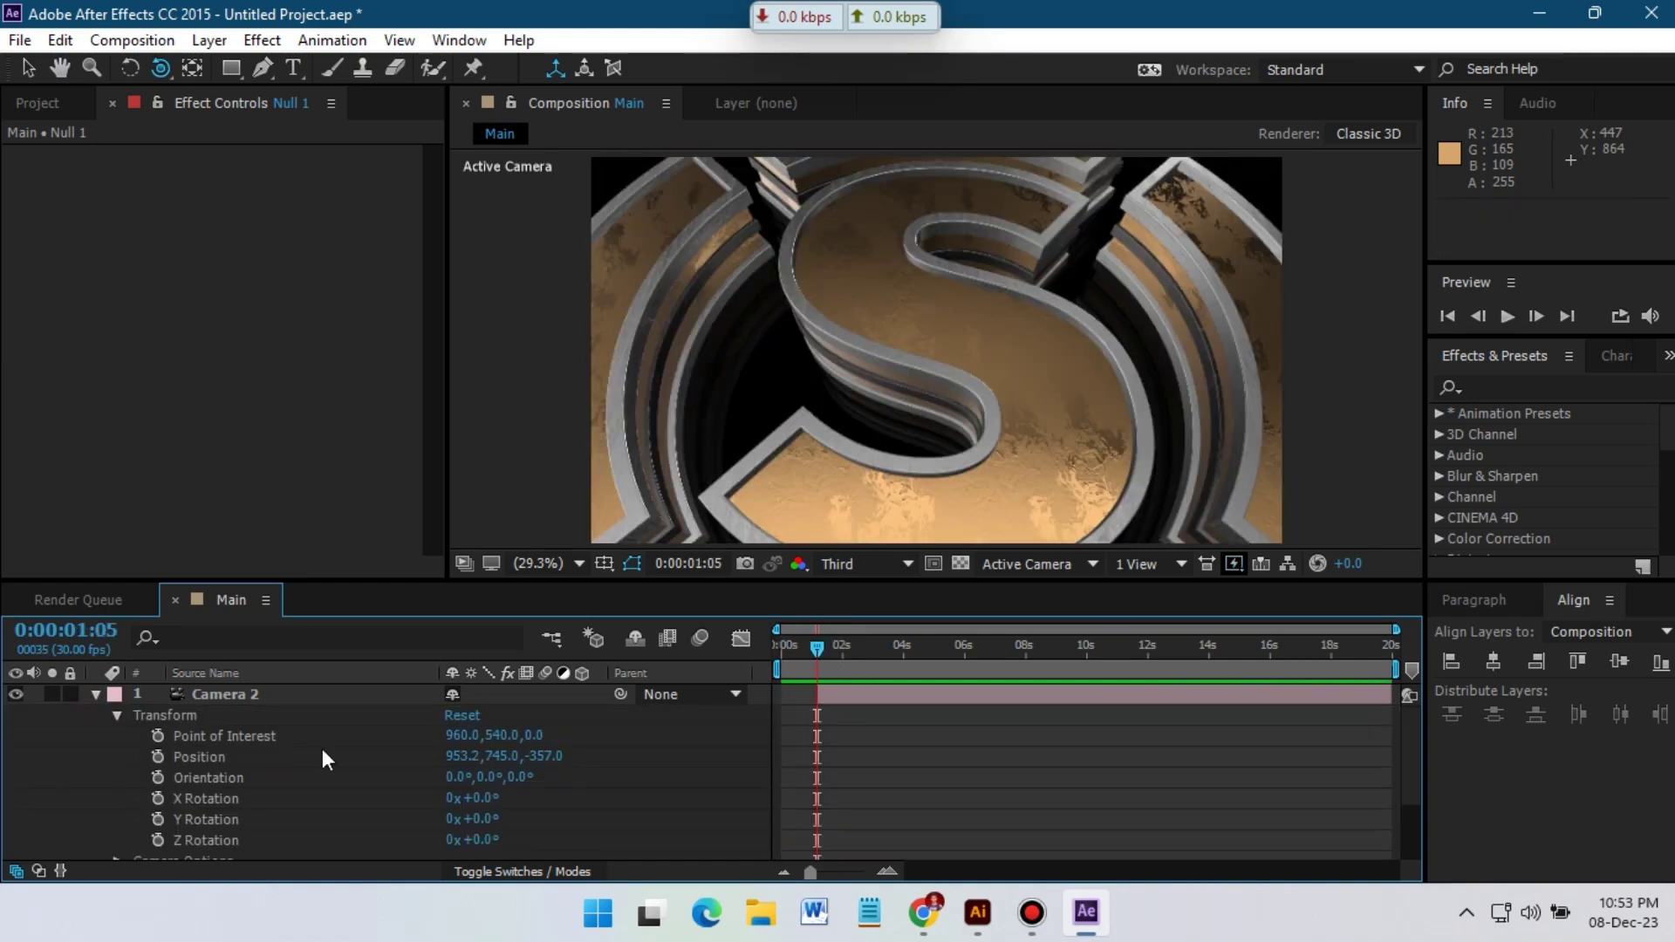
drag(501, 737, 533, 740)
key(ctrl+z)
drag(525, 756, 482, 806)
key(ctrl+z)
key(ctrl+z)
key(ctrl+z)
click(159, 845)
key(ctrl+z)
Try changing Camera 2's Z Rotation, Position and Orientation at 0:00:04:00, undo the changes and play the preview.
drag(483, 820, 500, 760)
key(ctrl+z)
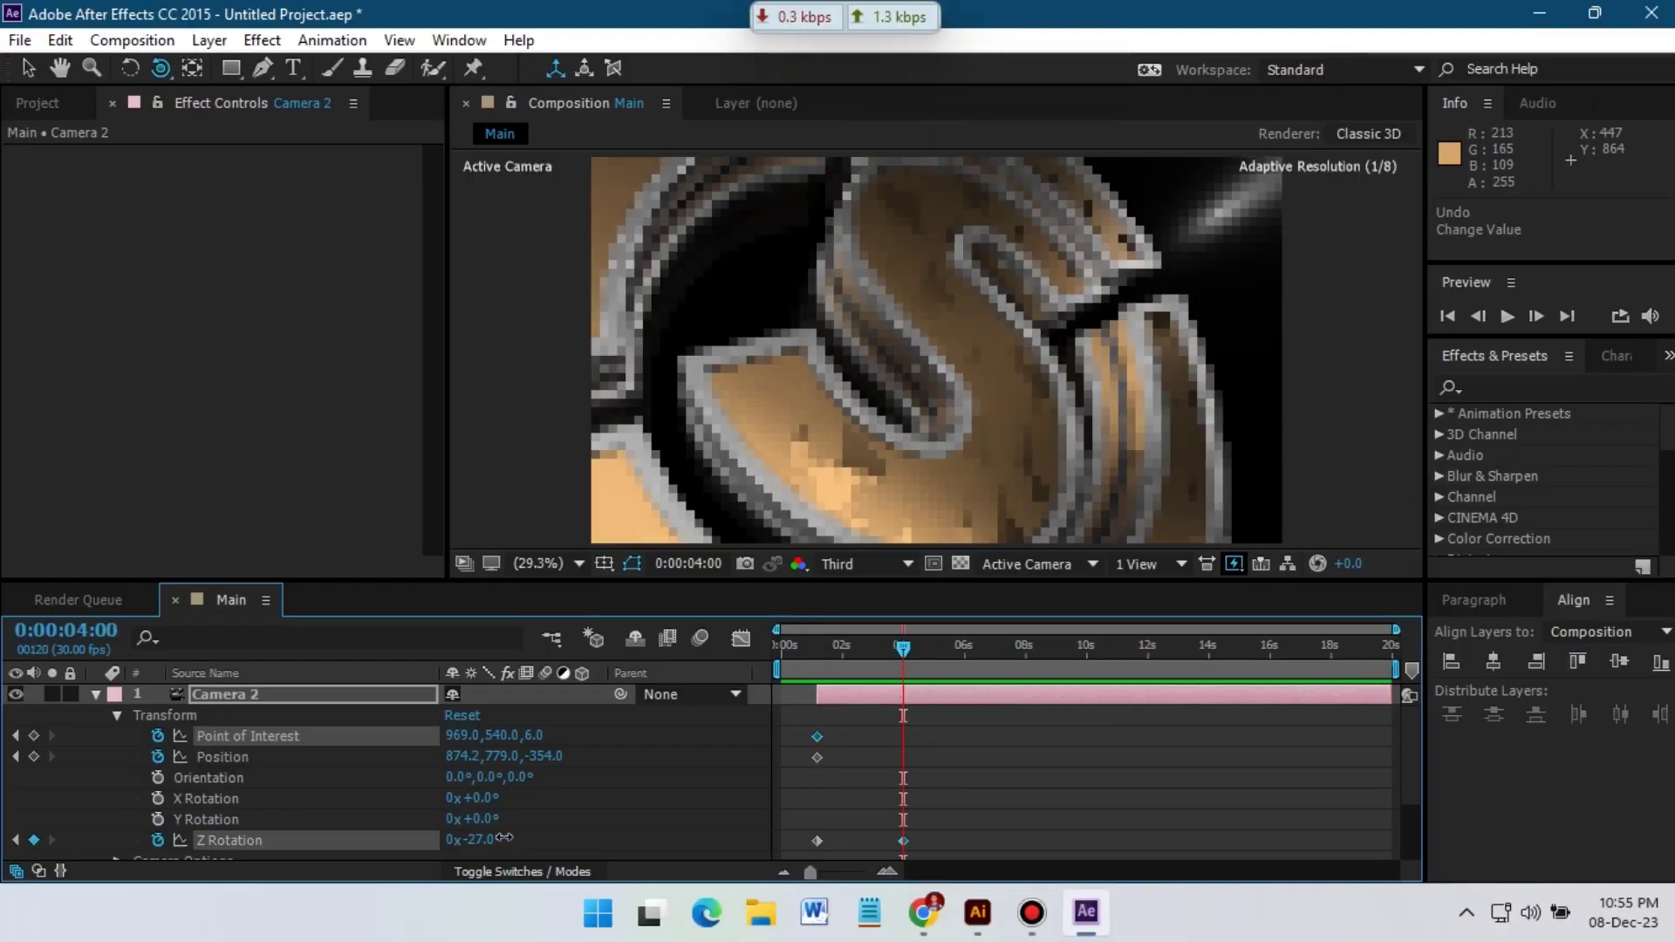
key(ctrl+x)
drag(456, 758, 550, 778)
key(ctrl+z)
key(ctrl+z)
key(ctrl+z)
key(ctrl+z)
key(ctrl+z)
key(ctrl+z)
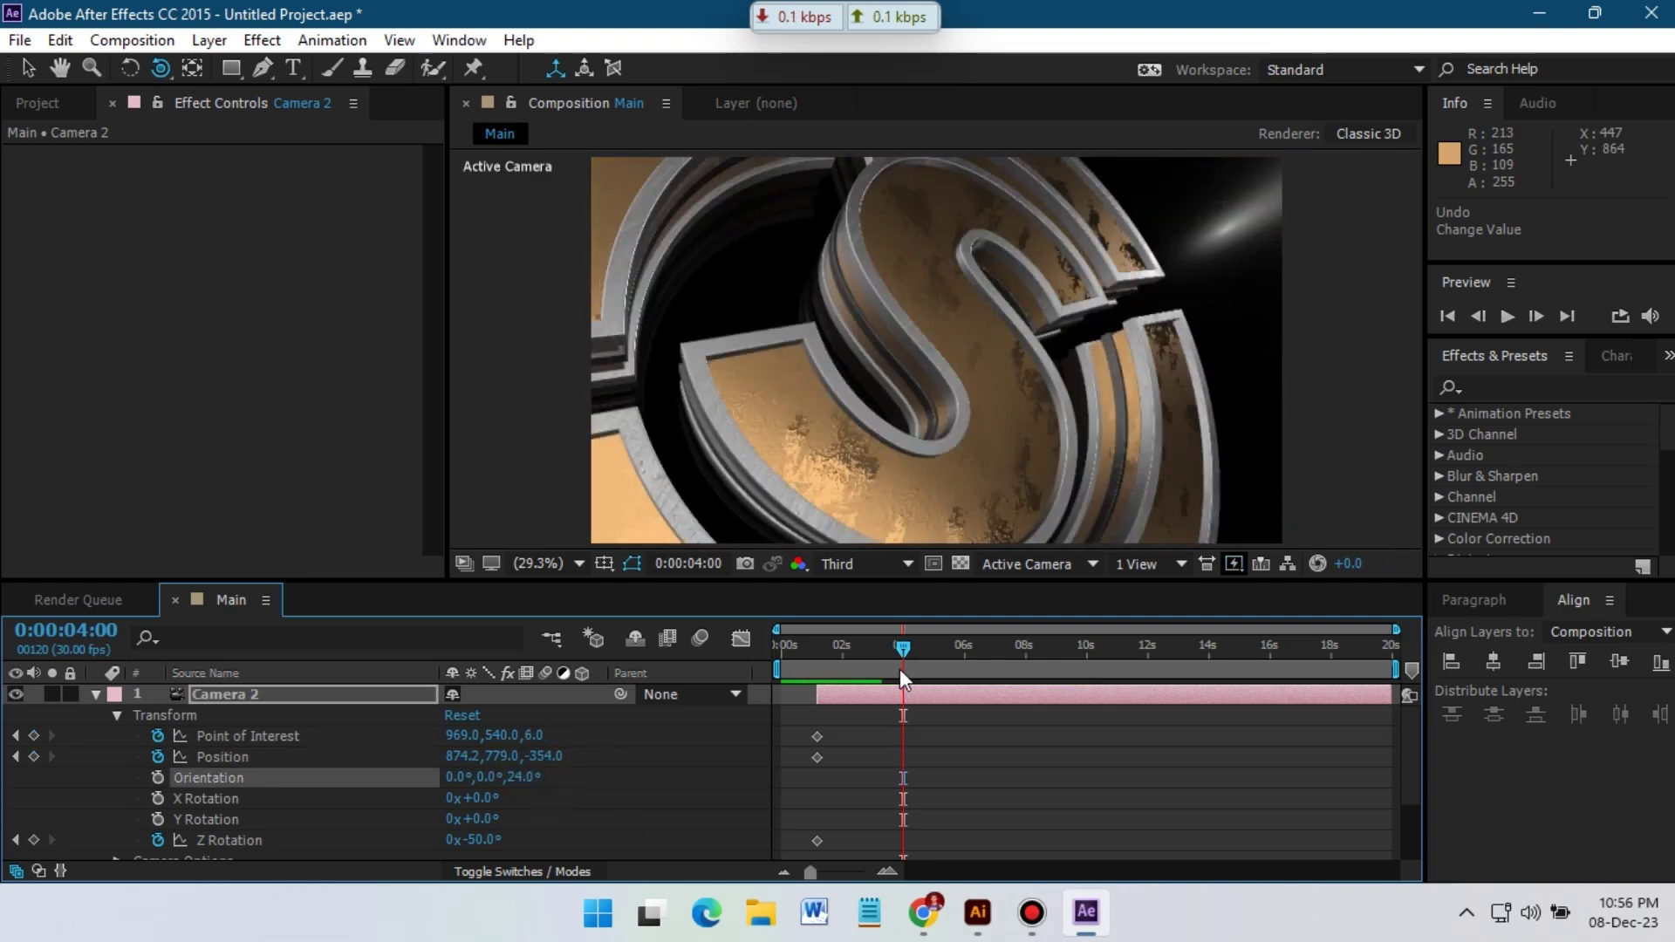
key(space)
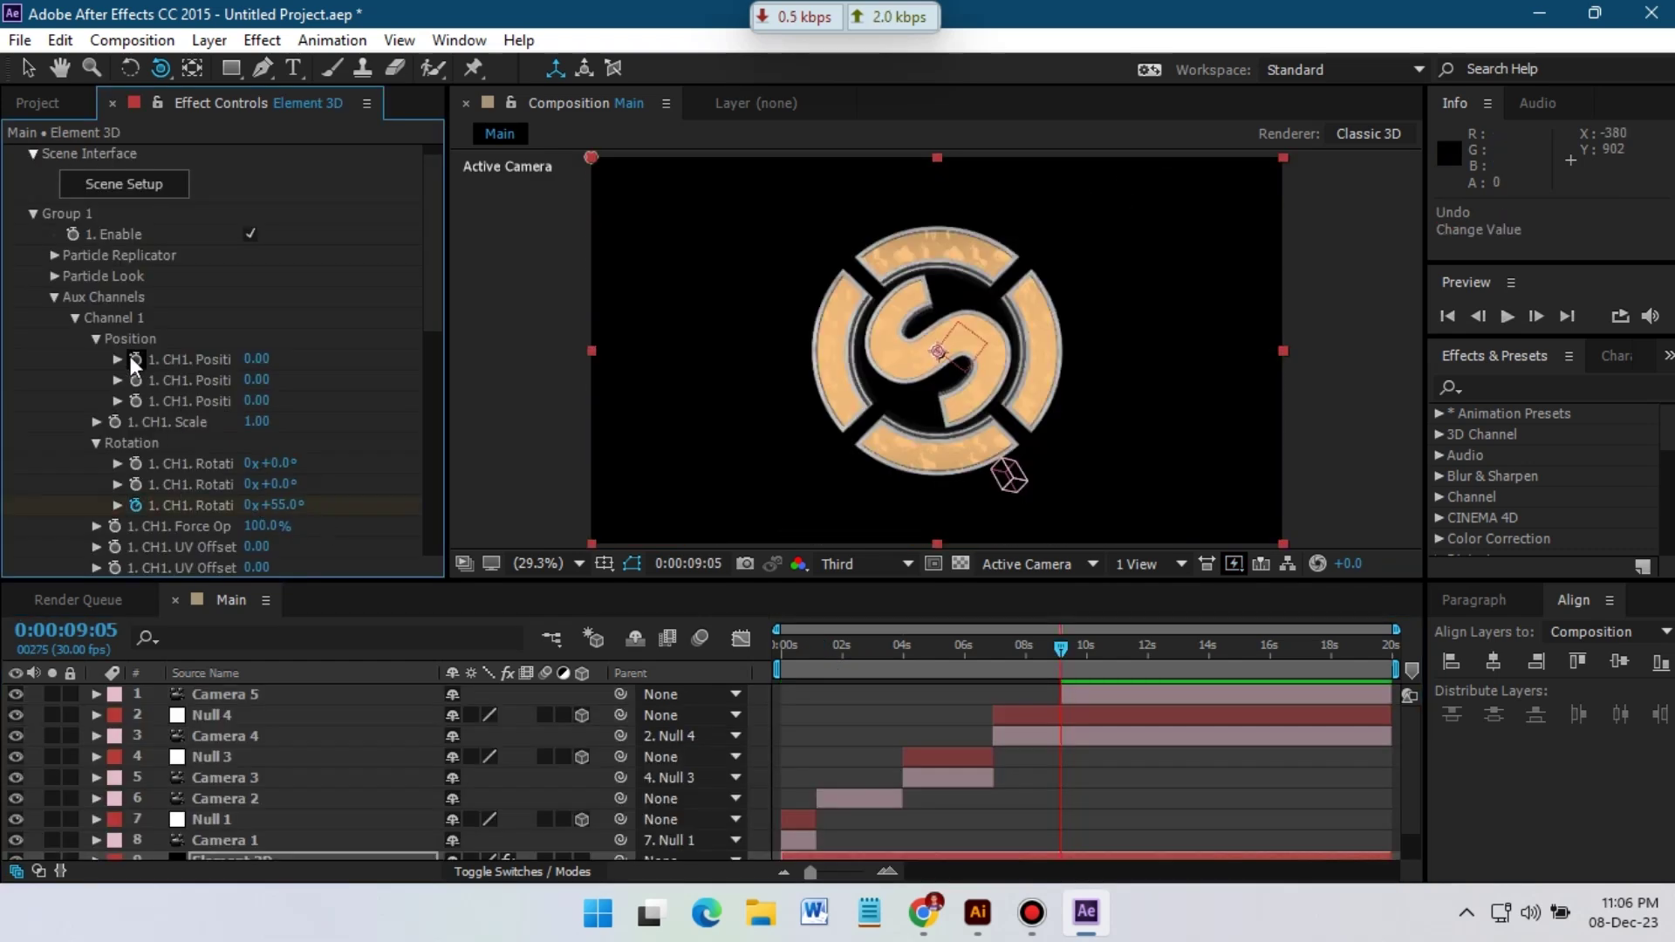
At 0:00:09:05, keyframe Element 3D's Group 1 Channel 2 with Z rotation -15° and Z position -0.92.
scroll(129, 358, down, 4)
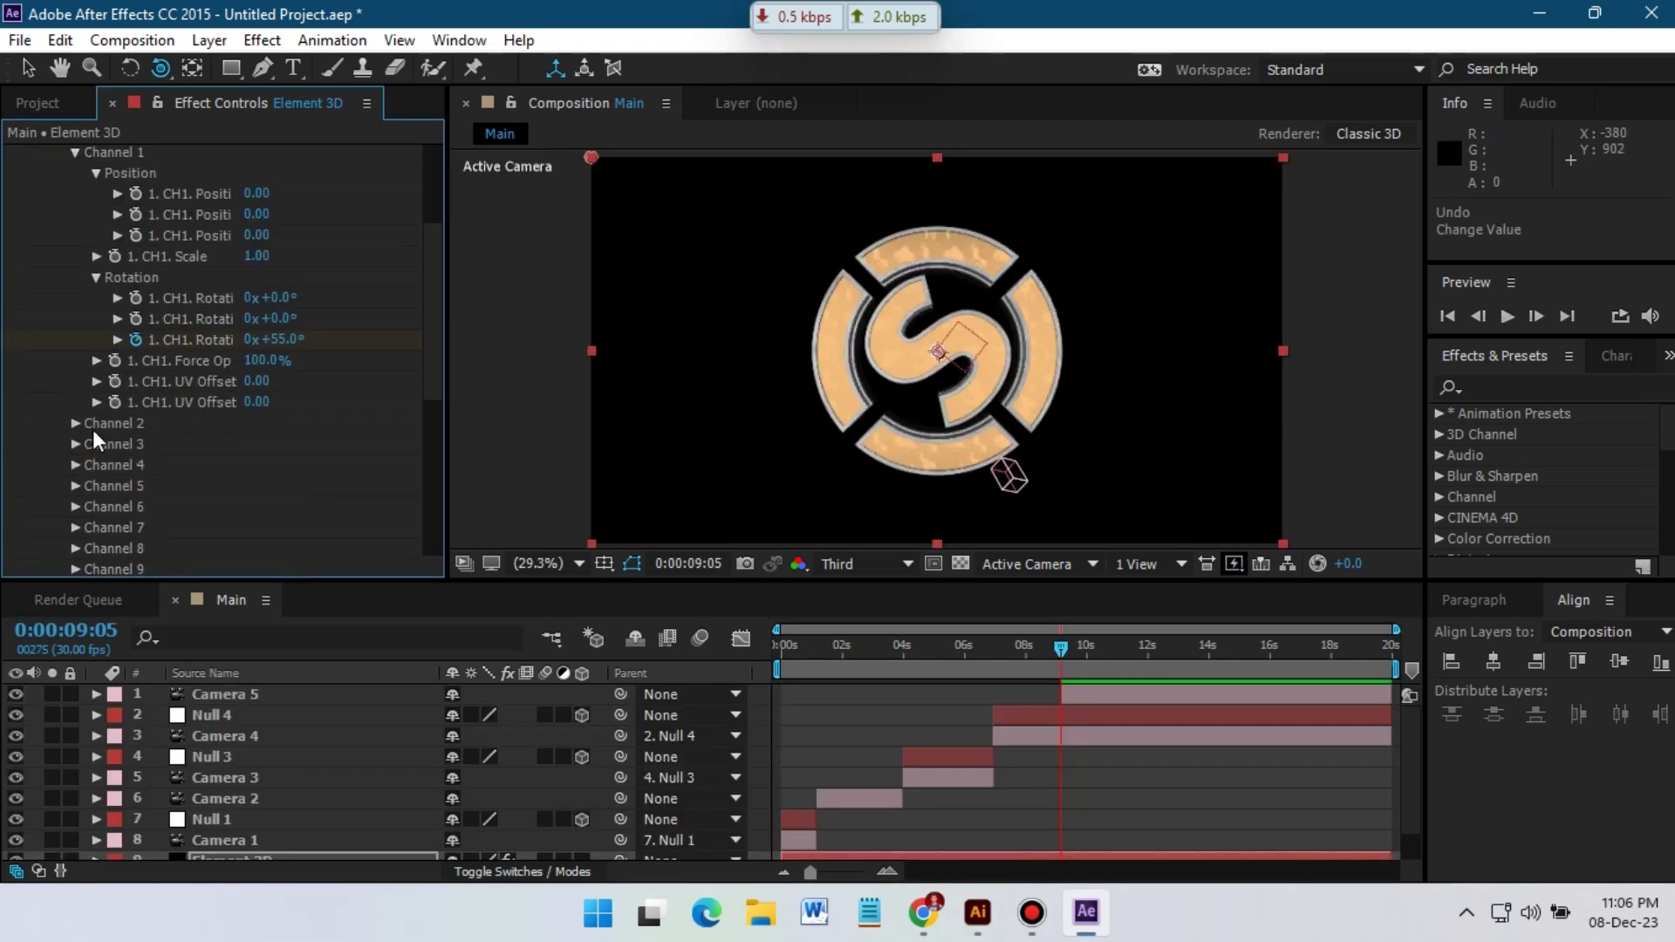
click(76, 424)
scroll(234, 449, down, 1)
drag(263, 463, 455, 516)
key(ctrl+z)
click(96, 503)
scroll(309, 503, down, 1)
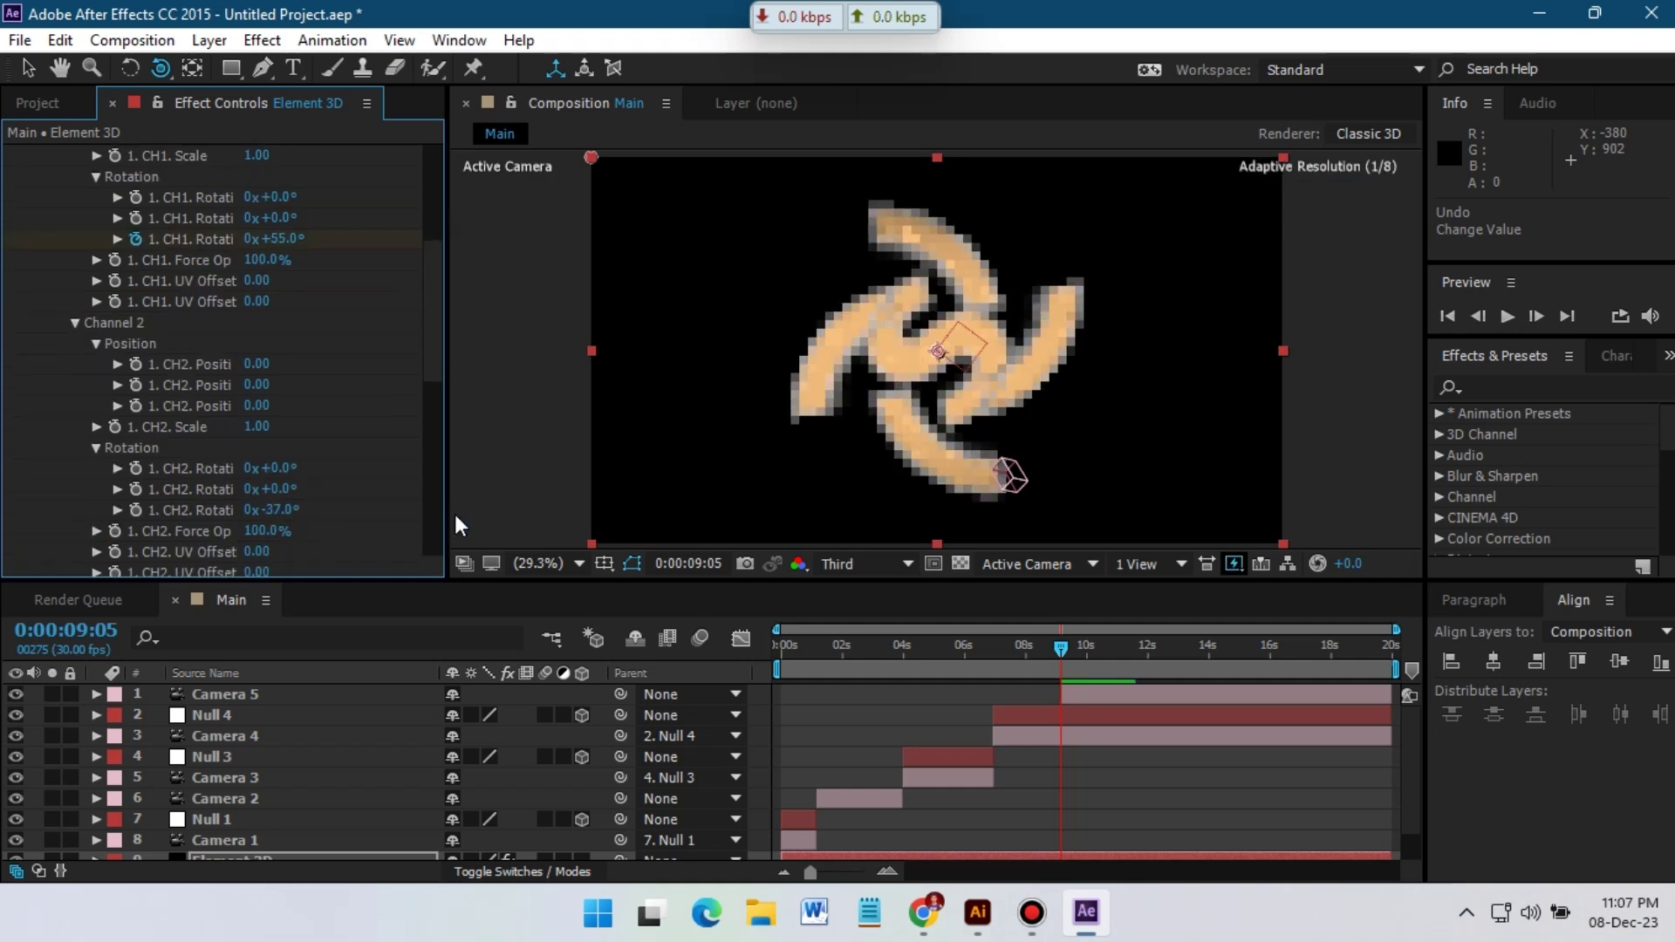
key(ctrl+z)
mouse_move(282, 512)
mouse_down()
mouse_move(336, 510)
mouse_move(243, 524)
mouse_move(271, 515)
mouse_up()
key(ctrl+z)
key(ctrl+z)
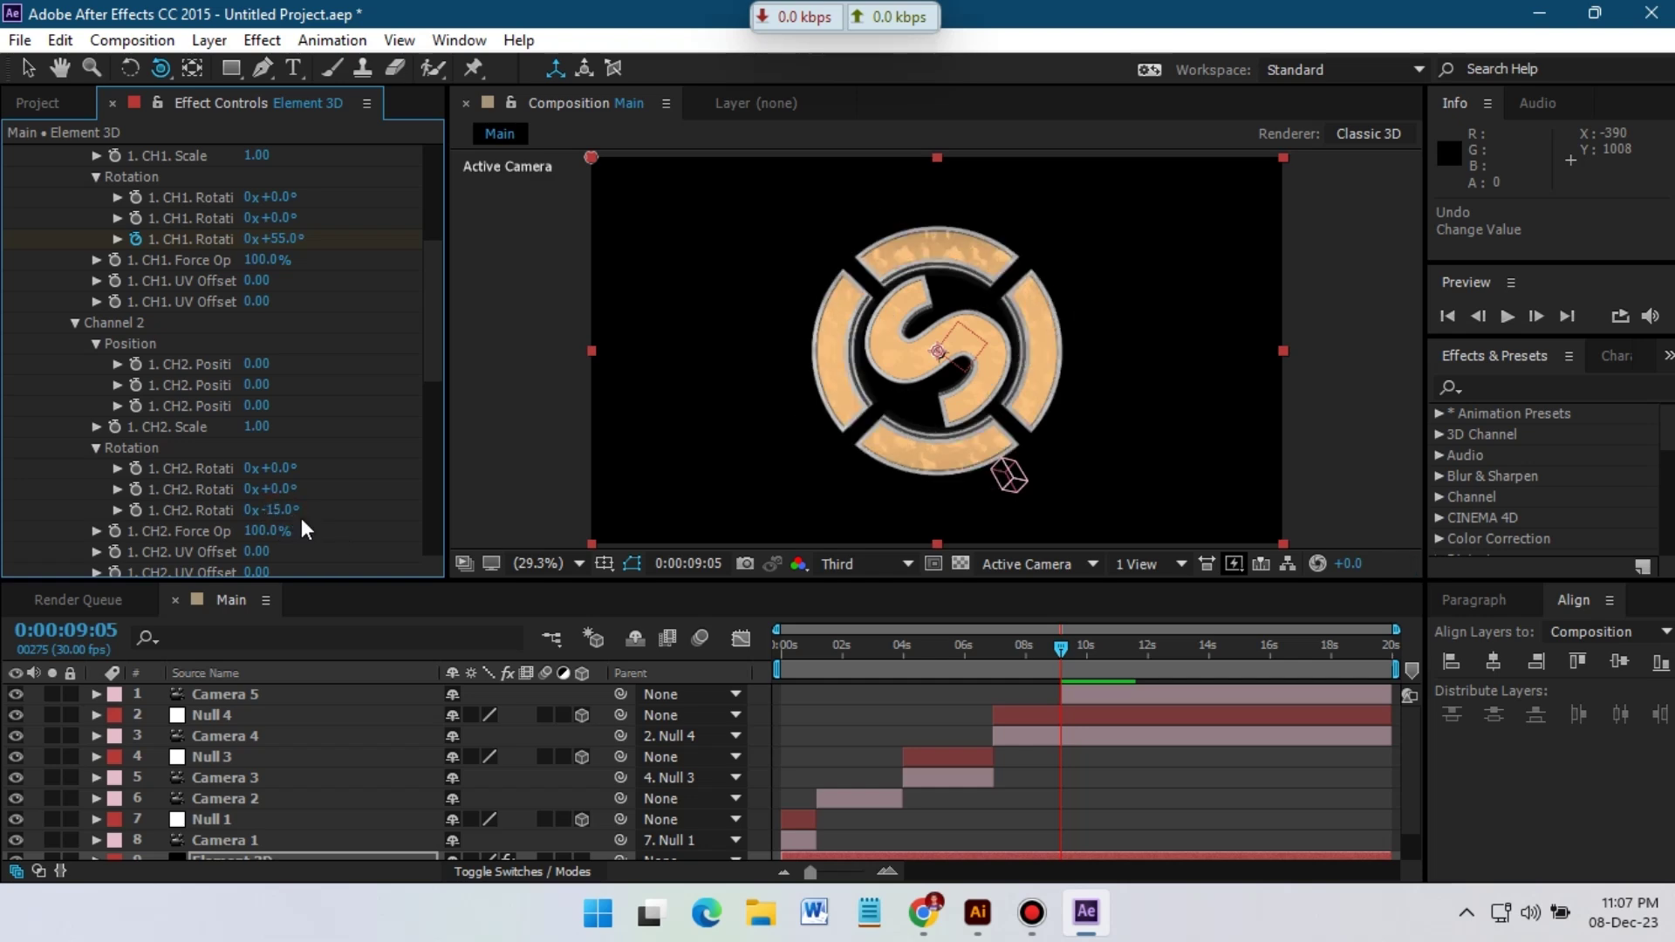
click(137, 511)
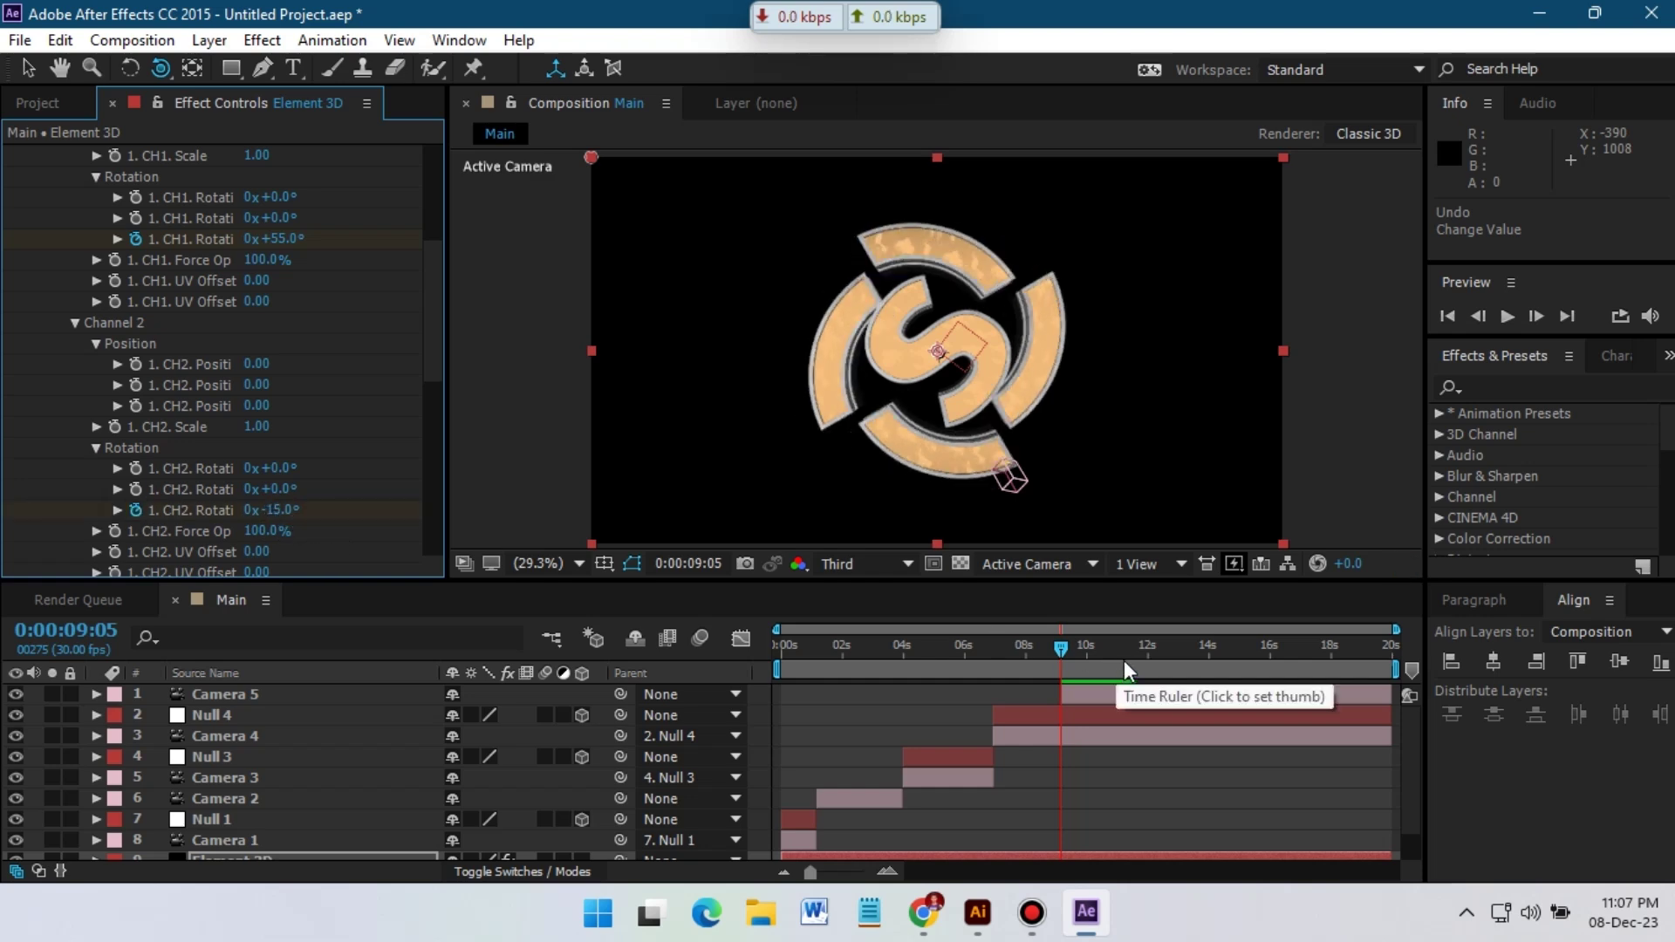
drag(270, 387, 237, 419)
key(ctrl+z)
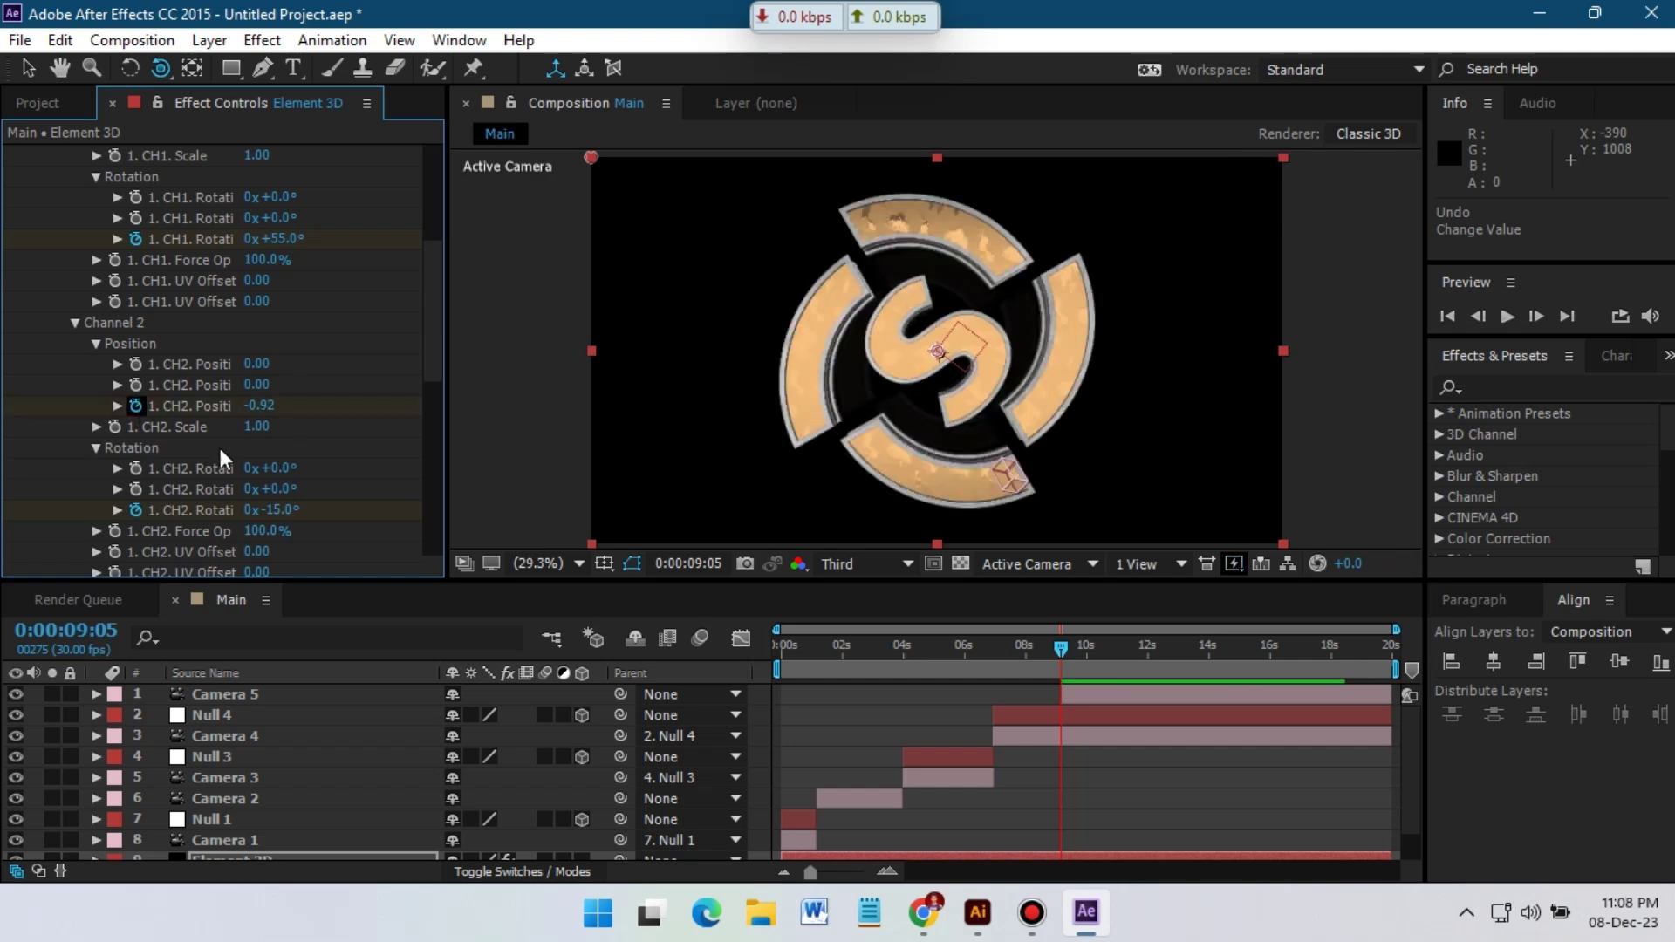
At 0:00:11:21, set Channel 2's Z position and Z rotation and Channel 1's Z rotation to 0.
click(1138, 656)
text(0)
key(Return)
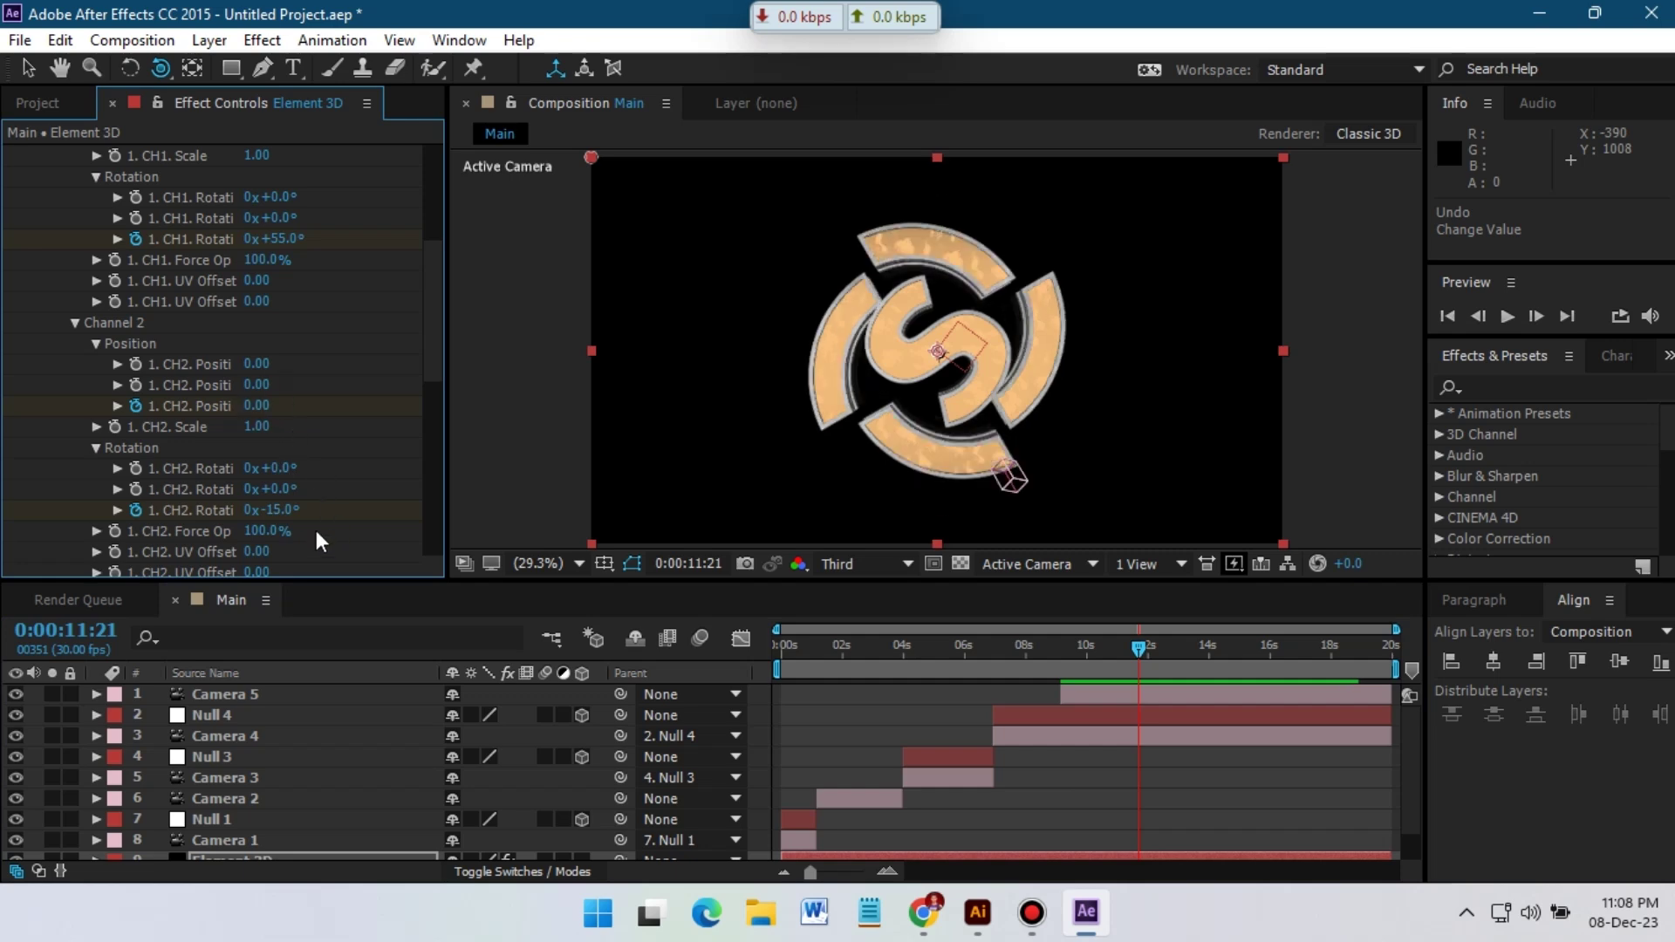
key(Return)
scroll(353, 522, up, 4)
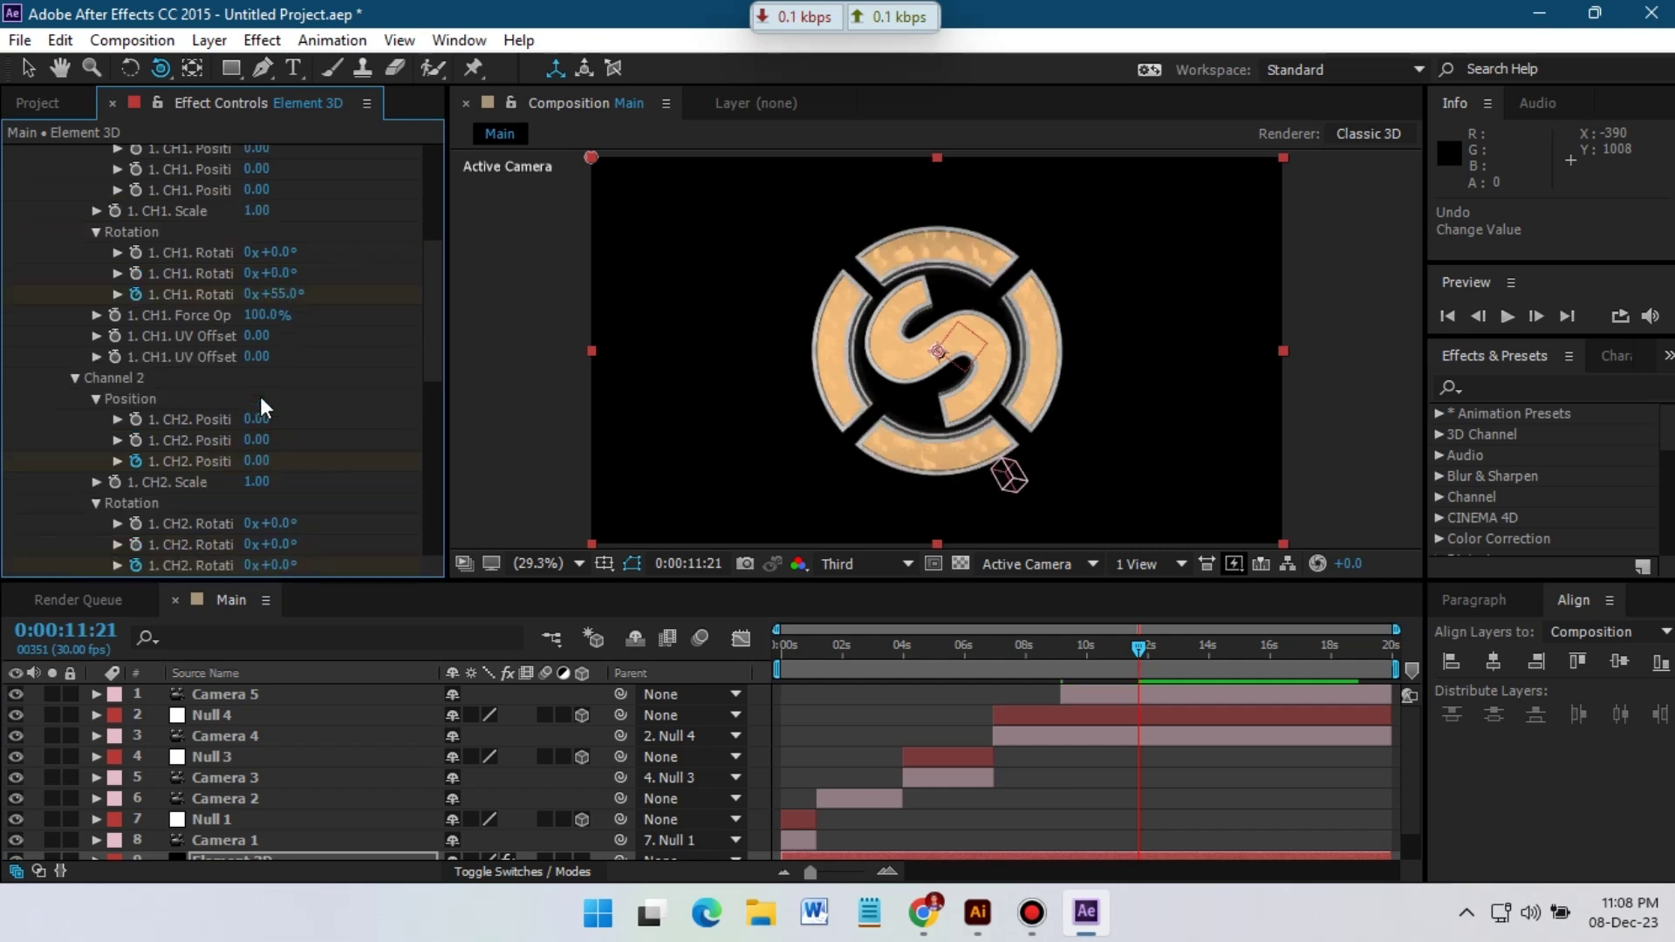
click(274, 405)
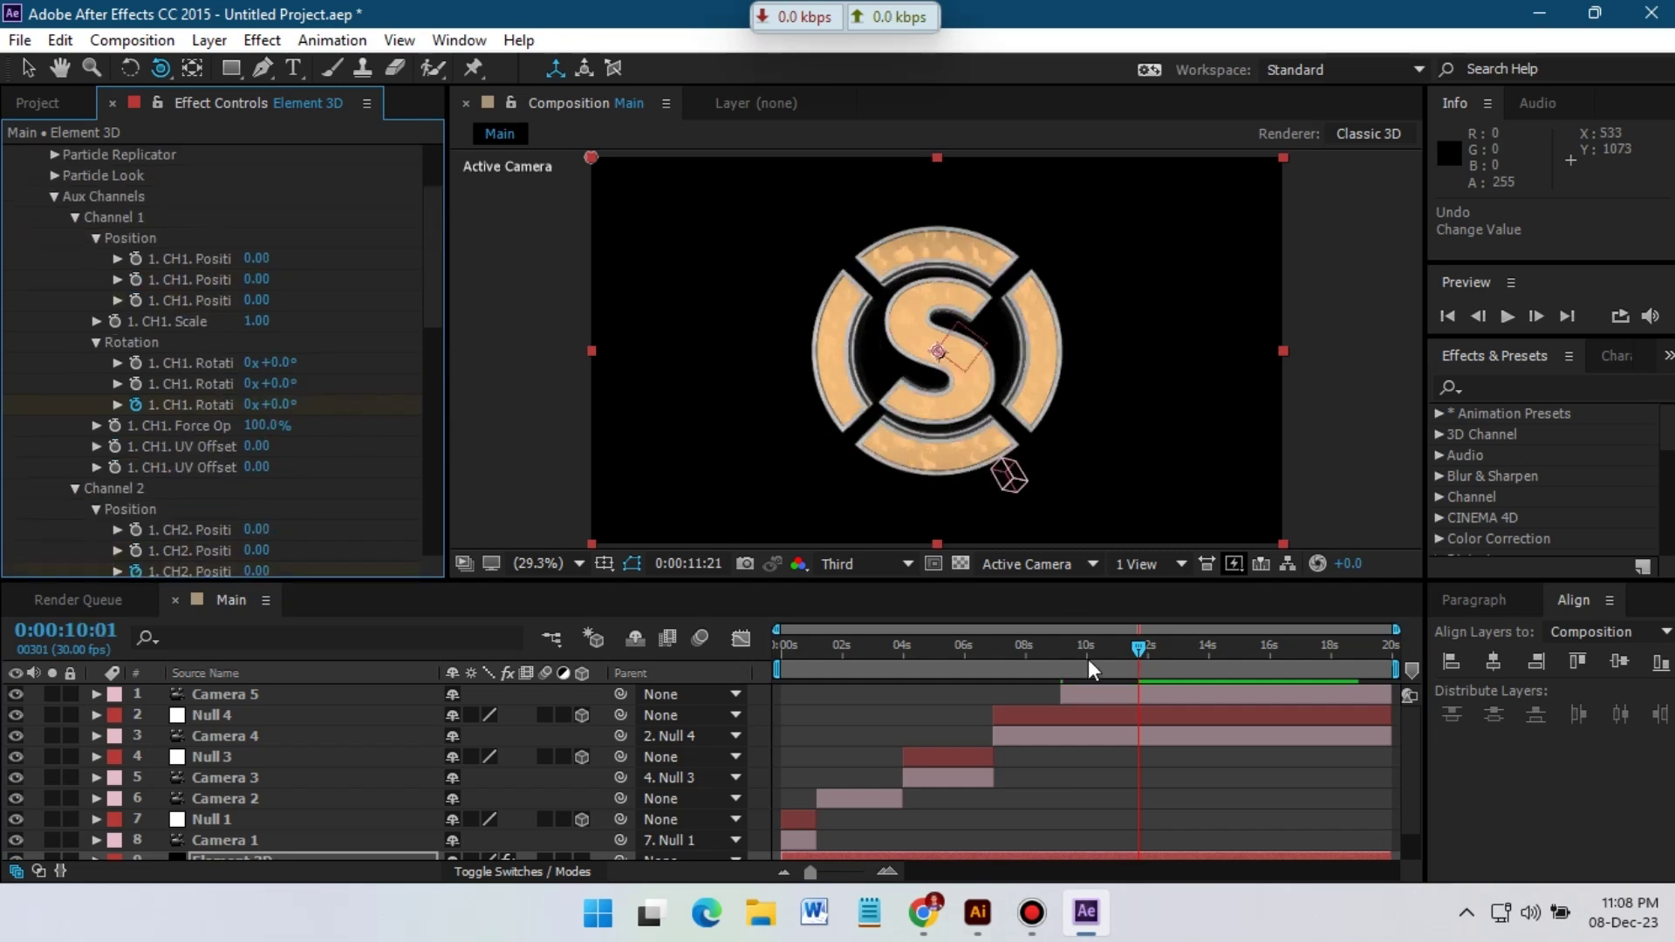
Scrub through the Camera 4 shot up to the start of Camera 5 to review the logo animation.
drag(1087, 658, 1055, 653)
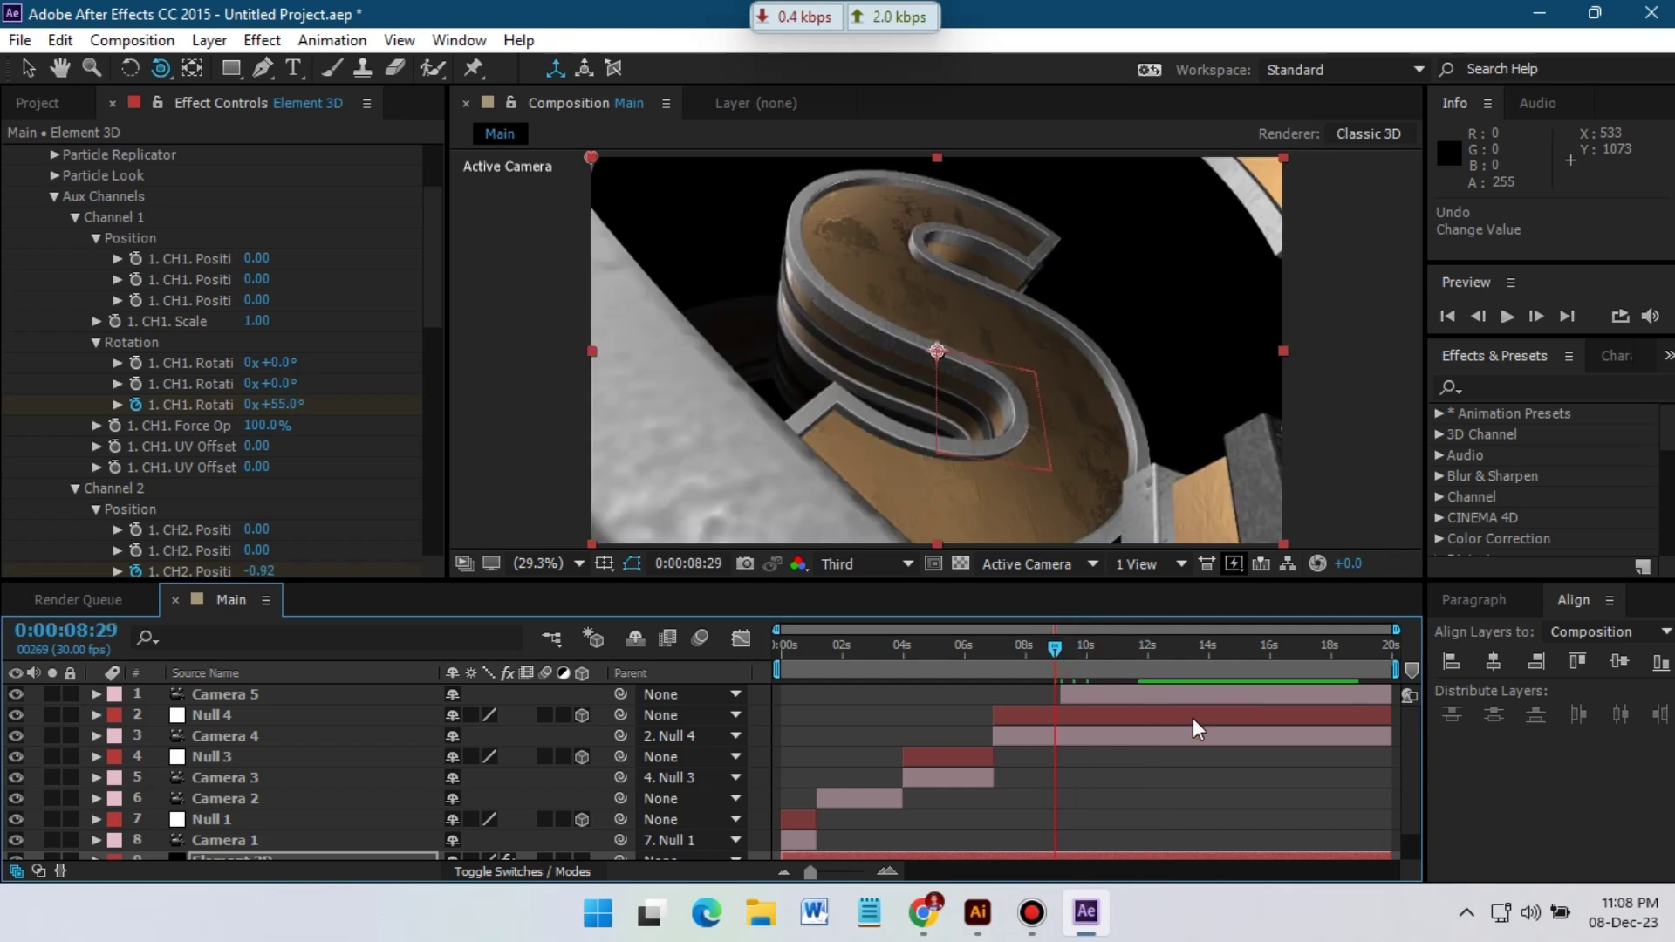
click(1002, 658)
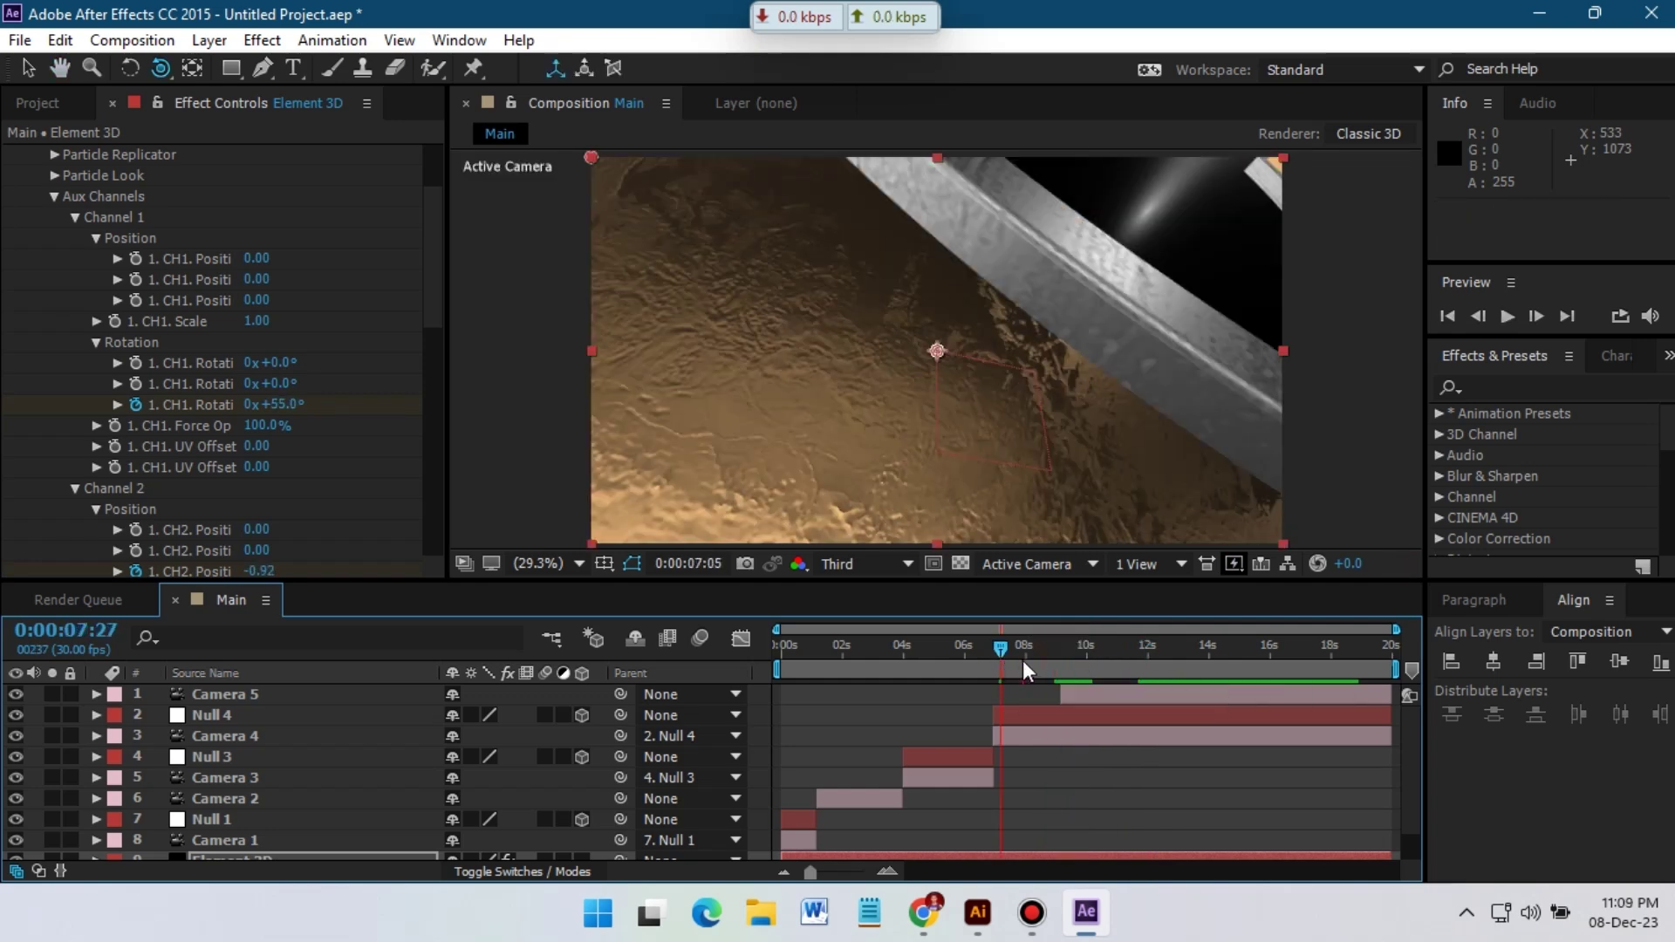
drag(1024, 663, 1061, 660)
Turn on Depth of Field for Camera 1 and set its Aperture to 15 pixels.
scroll(293, 811, down, 1)
click(295, 825)
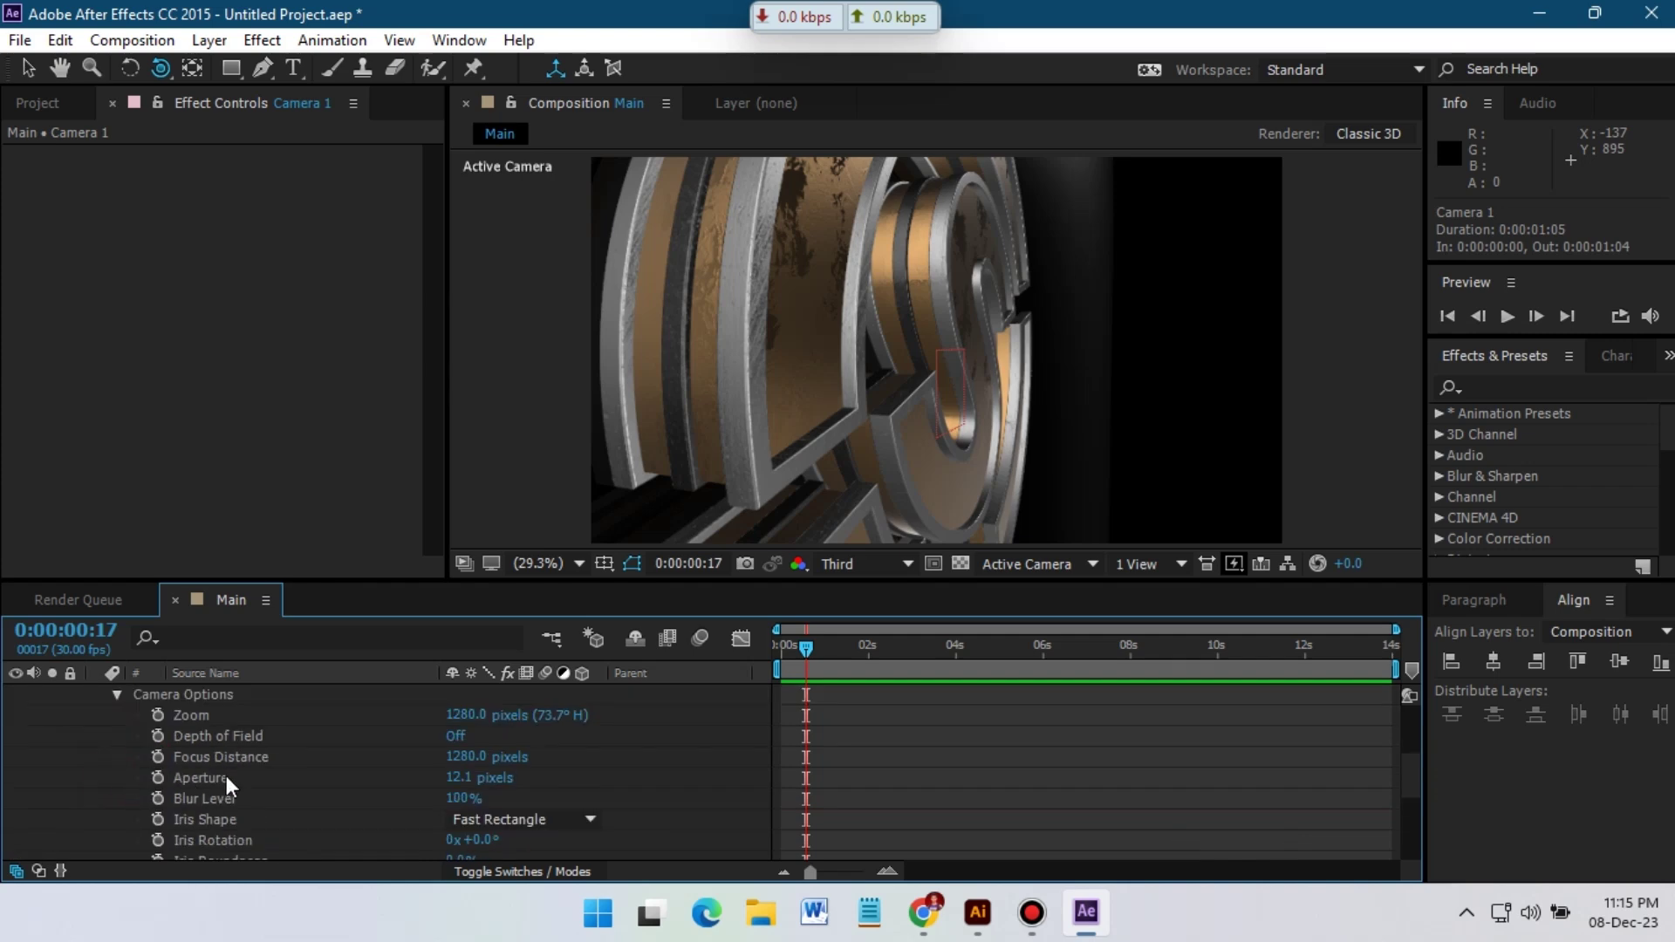
click(462, 736)
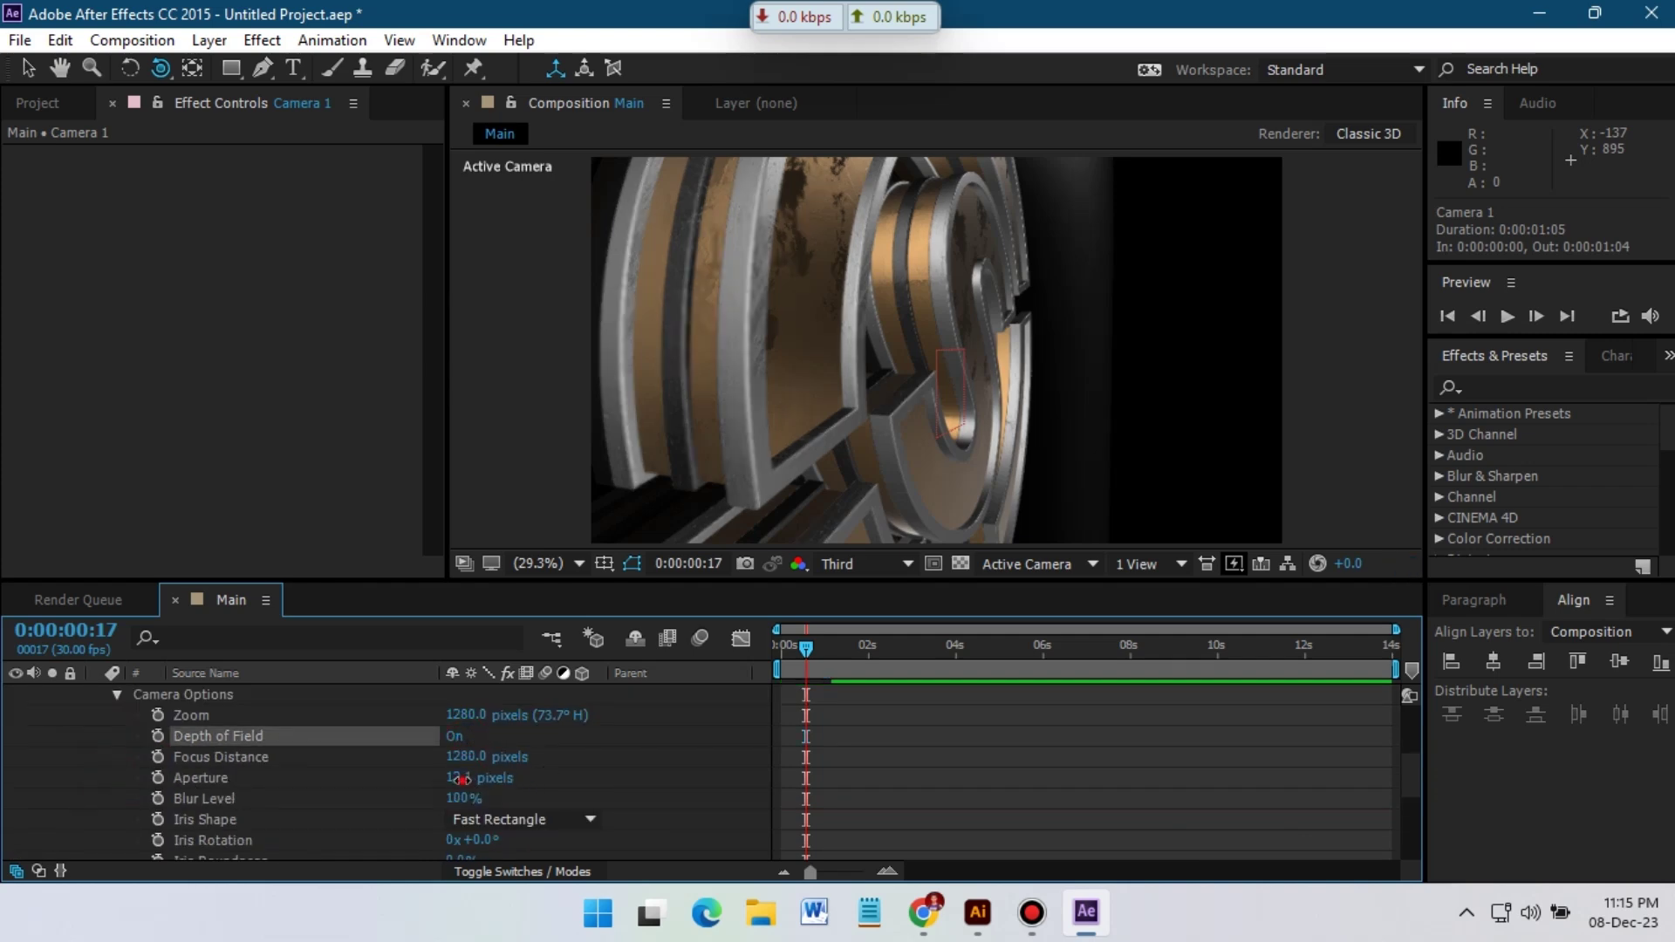
text(15)
key(Return)
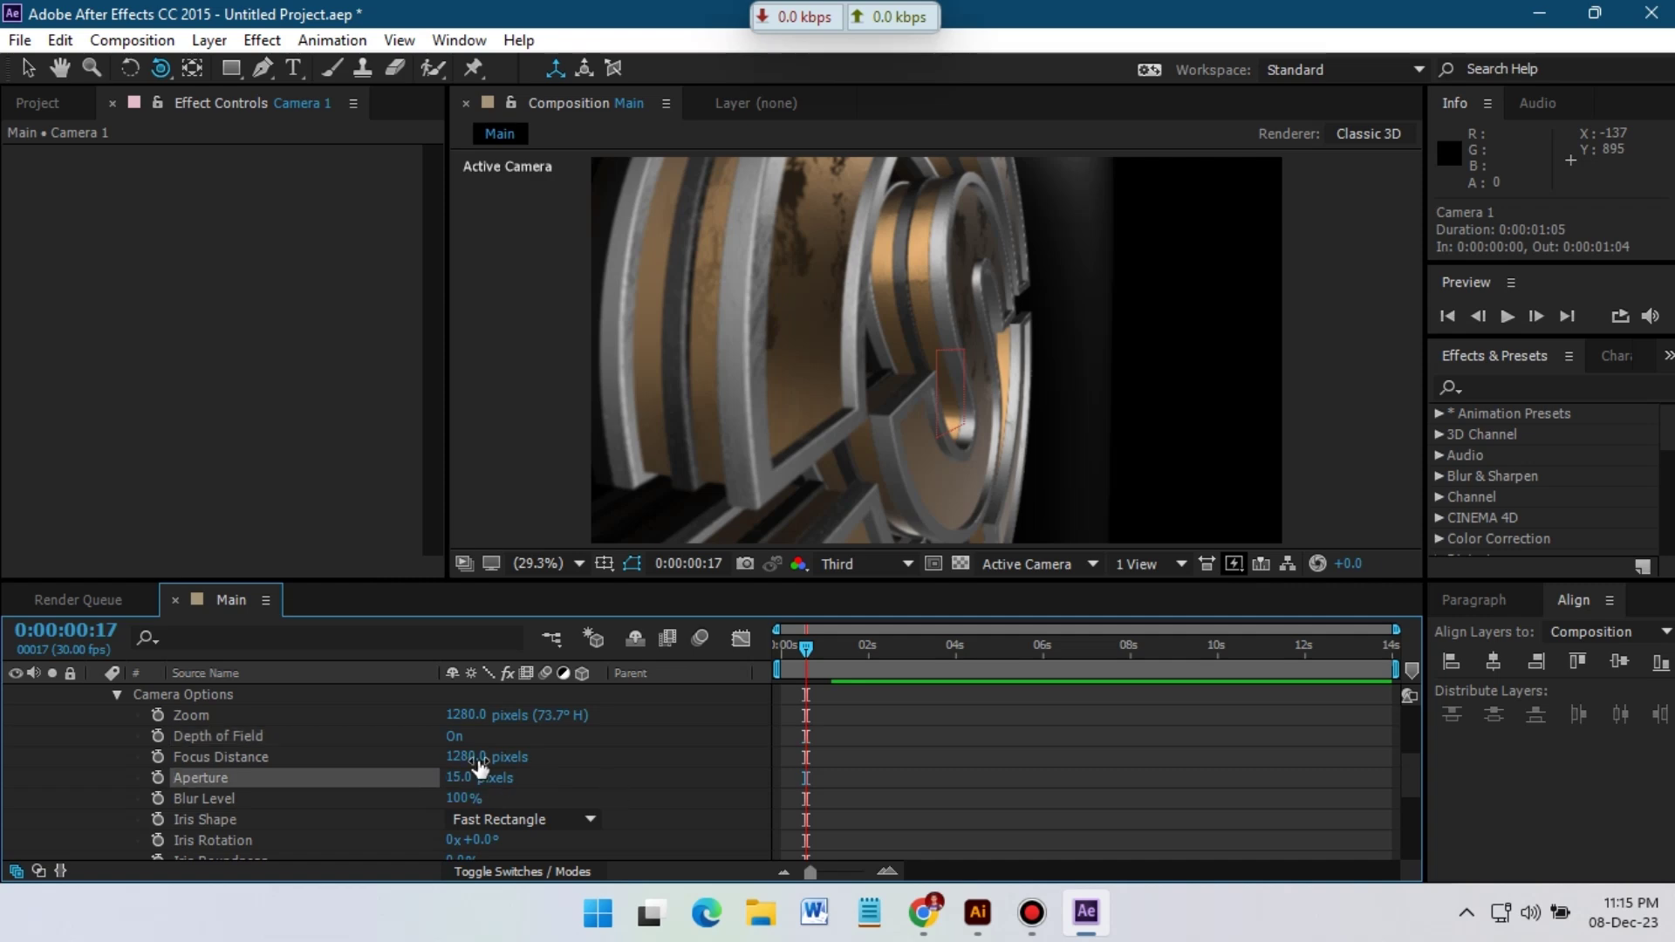
Try Focus Distances of 140 and 340 pixels on Camera 1, set it to 200 pixels and preview from the start.
text(140)
key(Return)
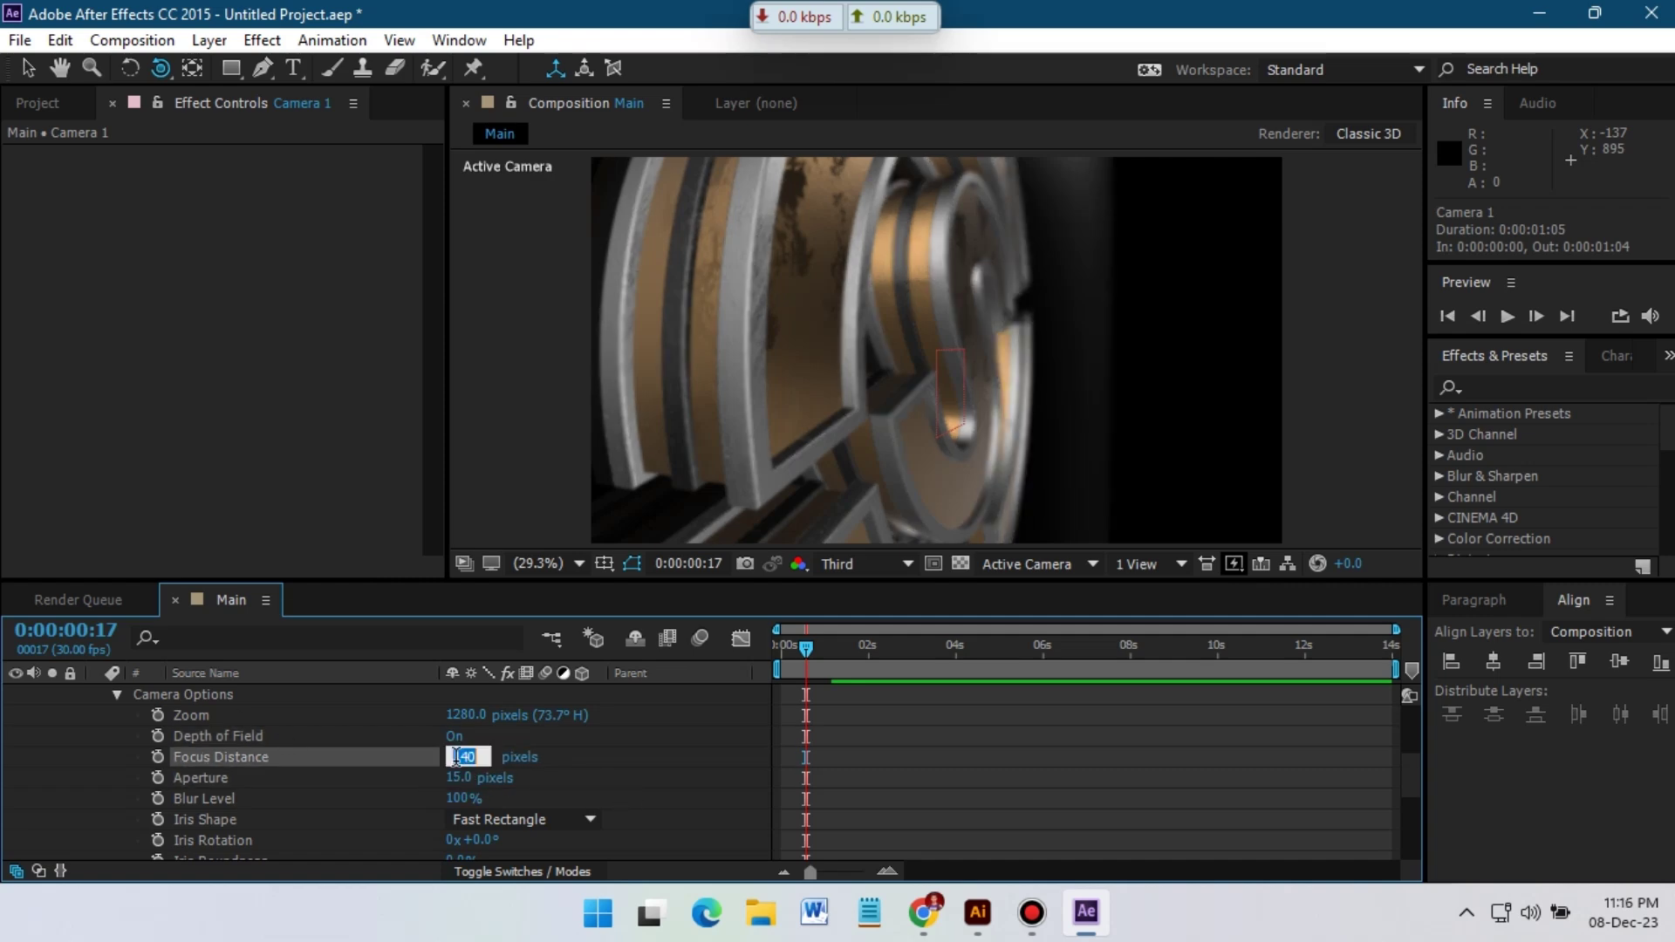
text(340)
key(Return)
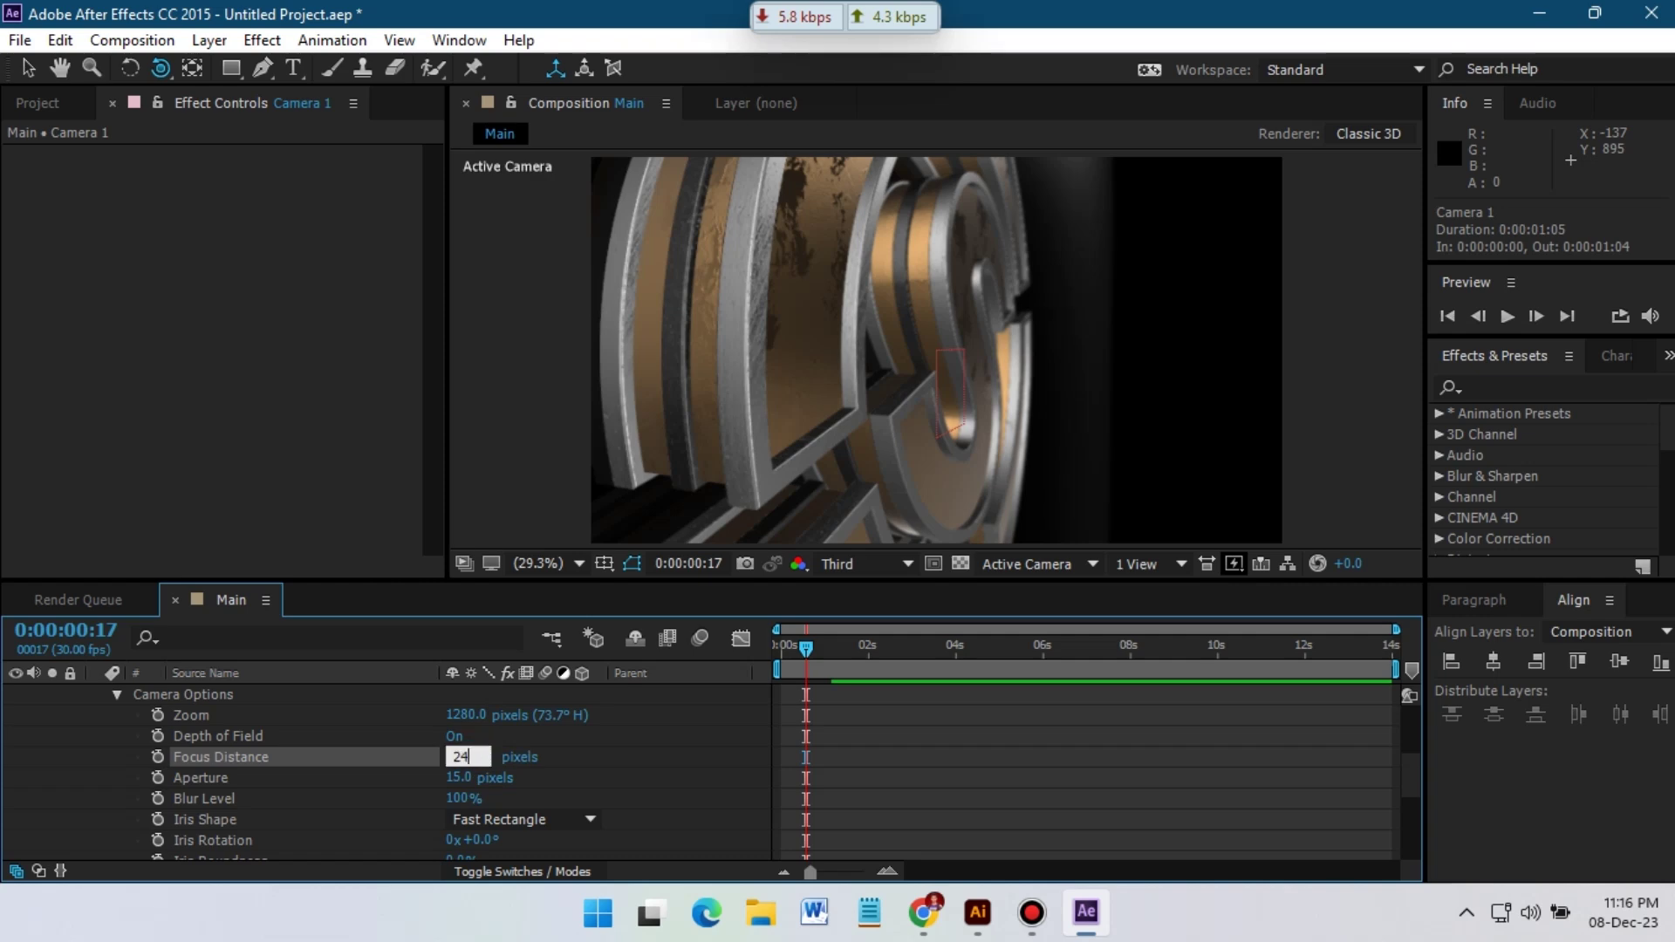
click(472, 757)
text(200)
key(Return)
scroll(875, 759, up, 2)
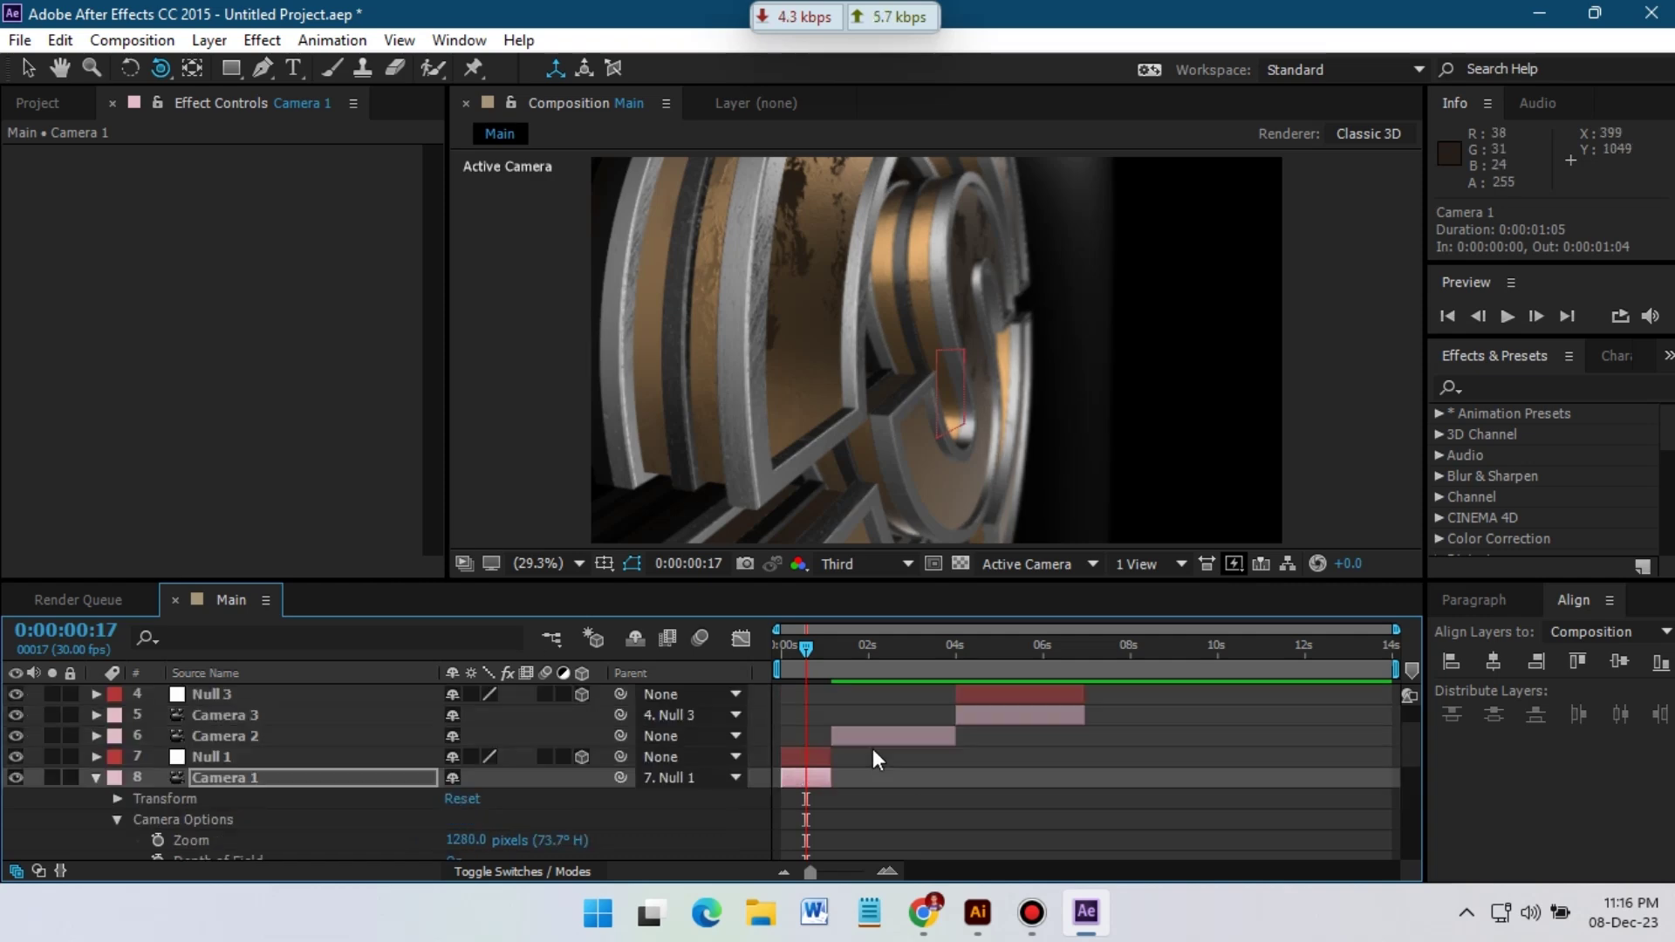
key(Home)
key(space)
At 0:00:01:28, turn on Depth of Field for Camera 2 and set its Aperture to 16 pixels.
click(866, 647)
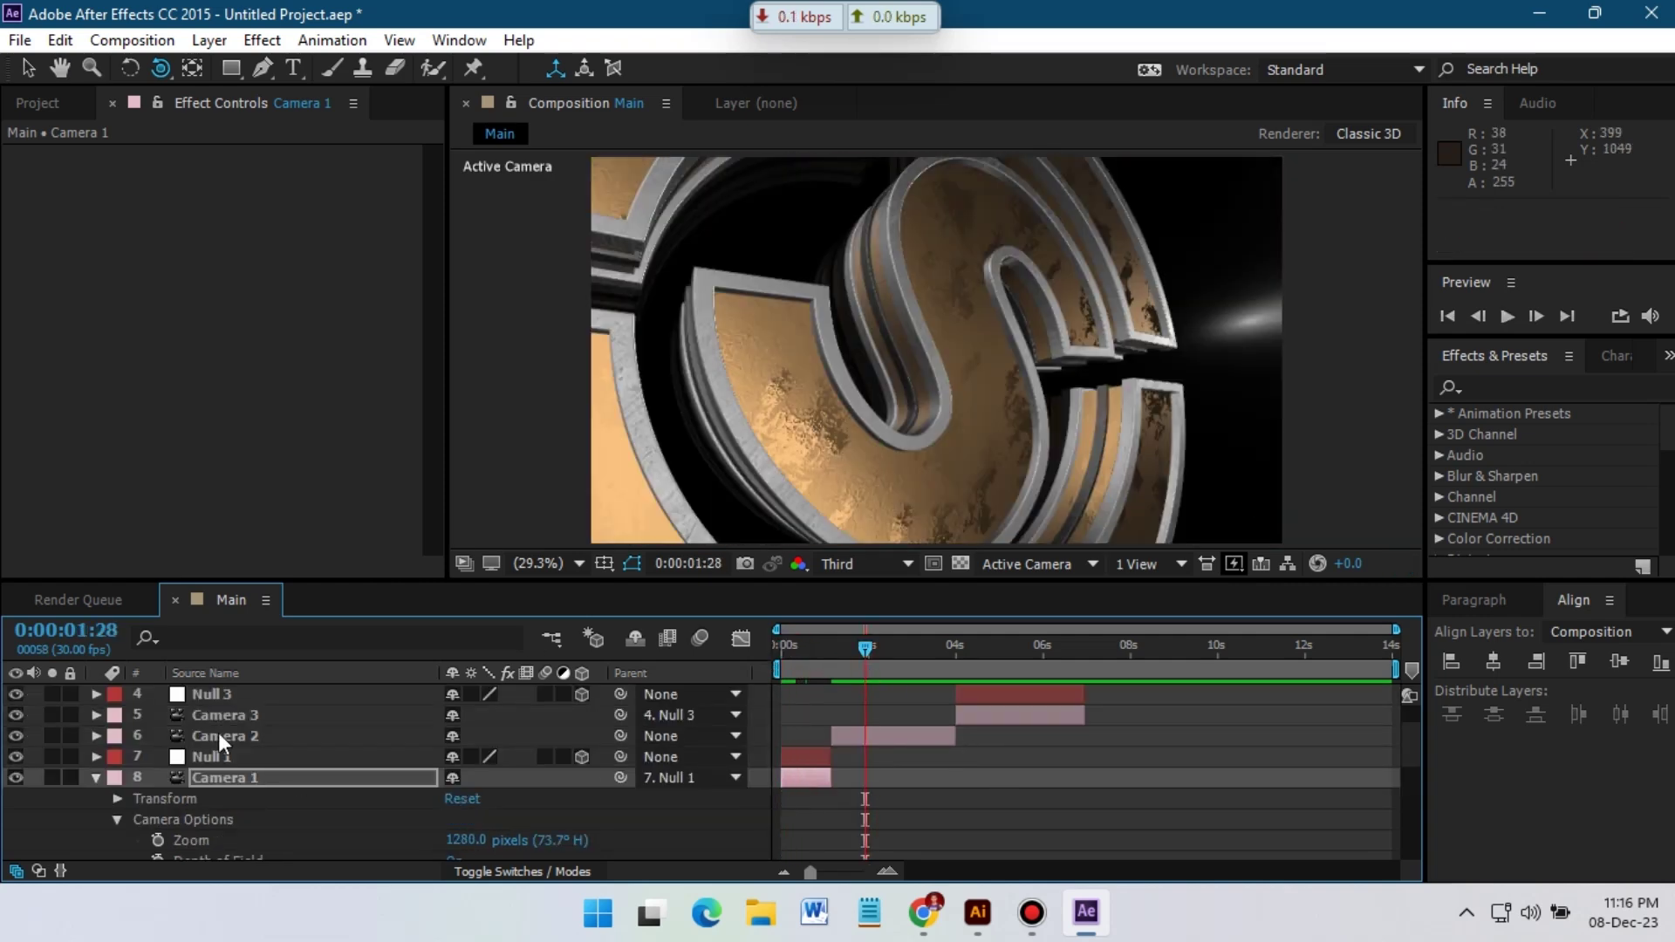
click(219, 737)
click(95, 737)
scroll(122, 768, down, 1)
scroll(126, 777, down, 4)
click(453, 737)
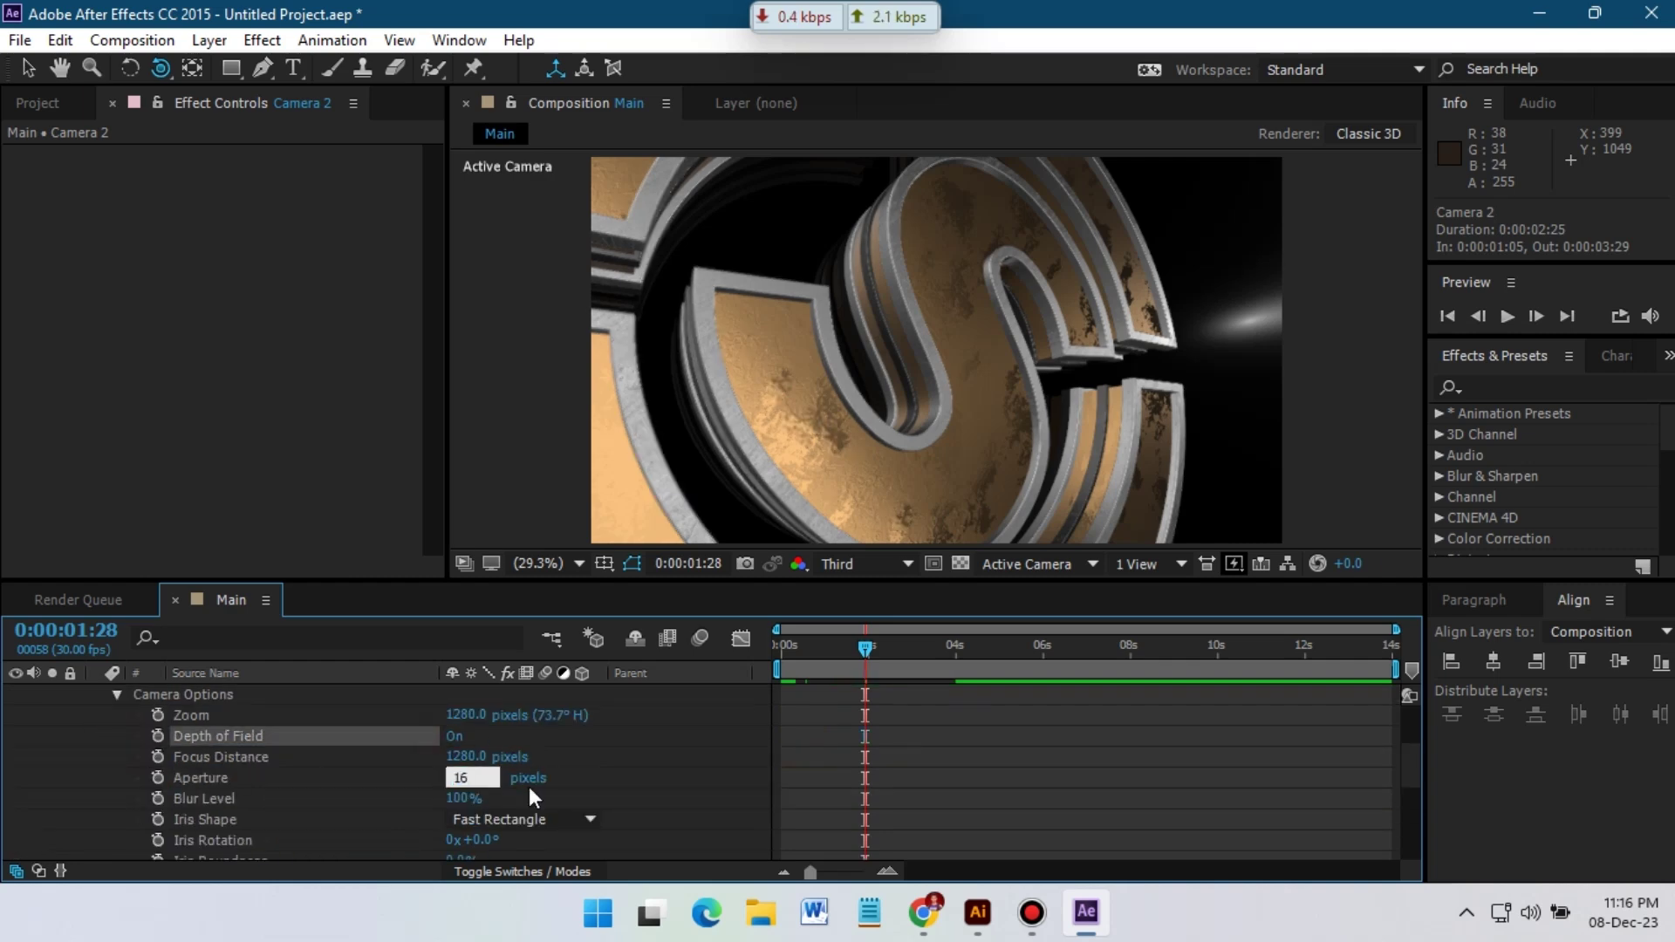
key(Return)
Increase Camera 2's Aperture to 20 pixels and refine its Focus Distance to 250 pixels.
click(472, 759)
text(320)
key(Return)
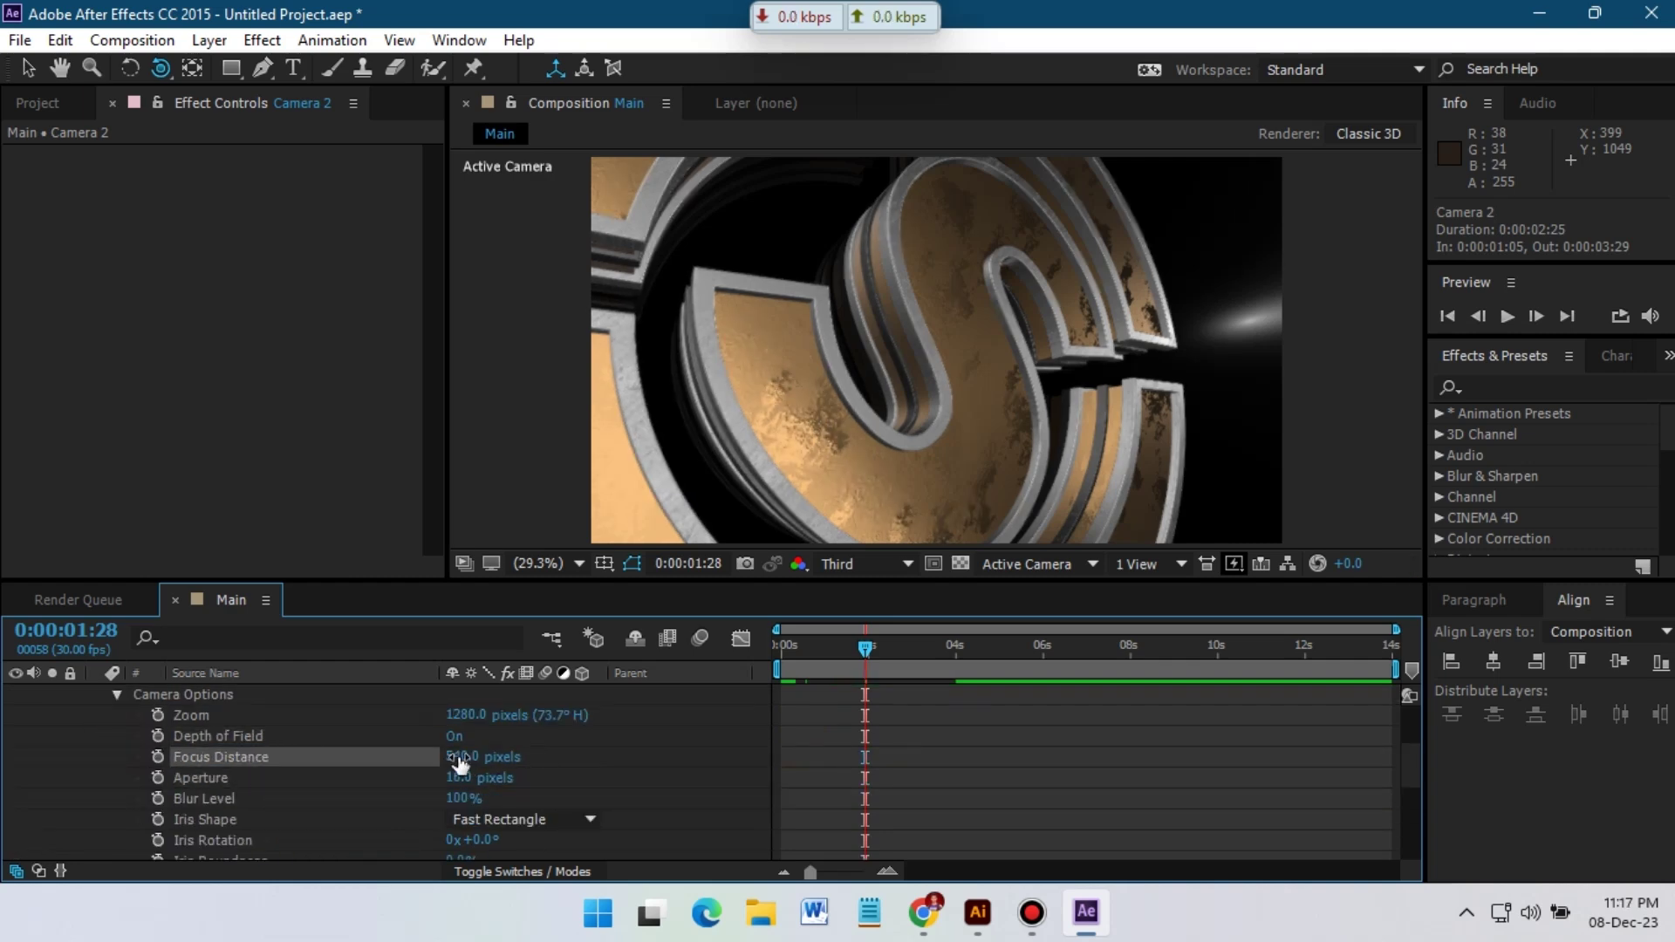
key(Return)
click(490, 776)
text(20)
key(Return)
text(2)
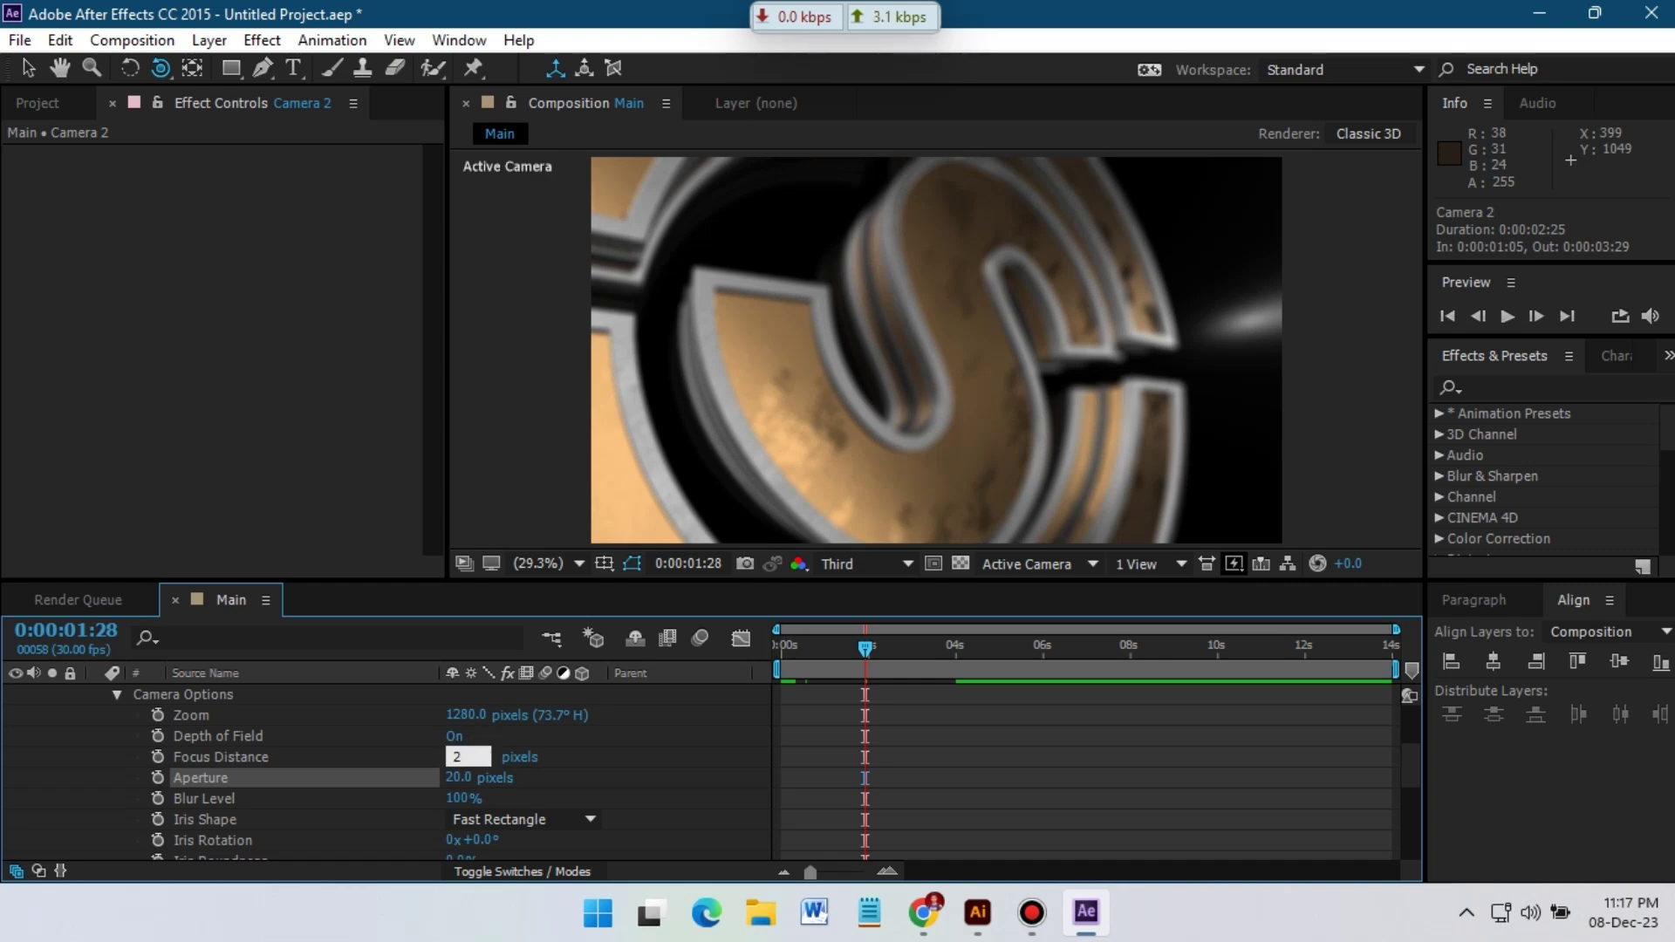
text(70)
key(Return)
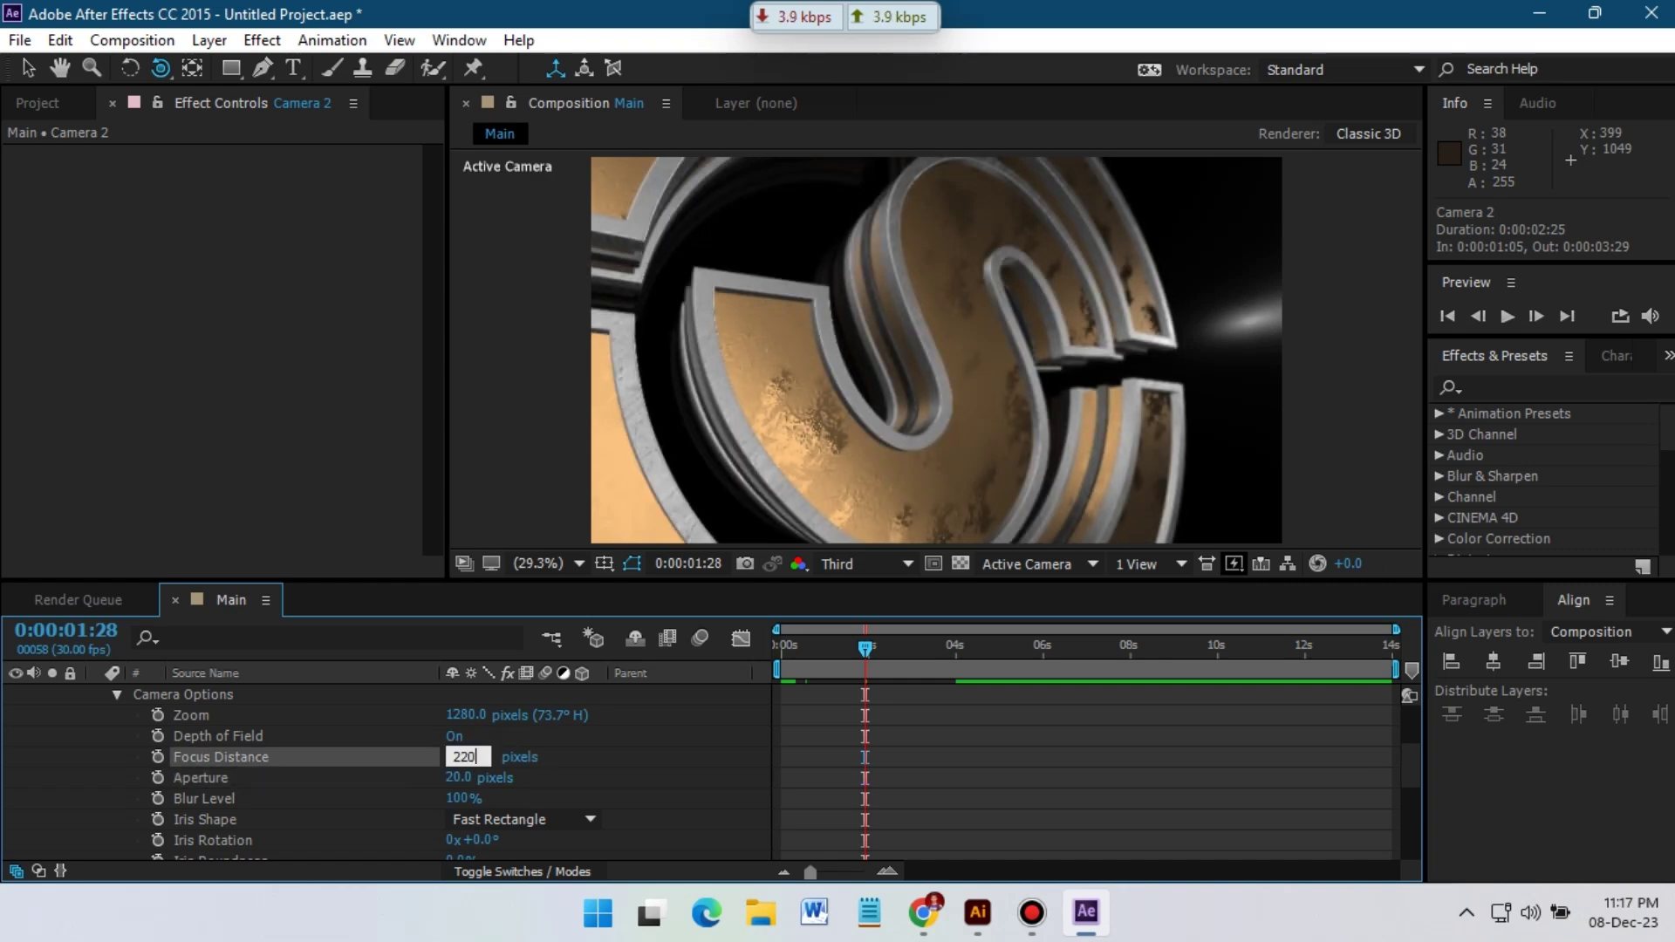
scroll(904, 665, up, 1)
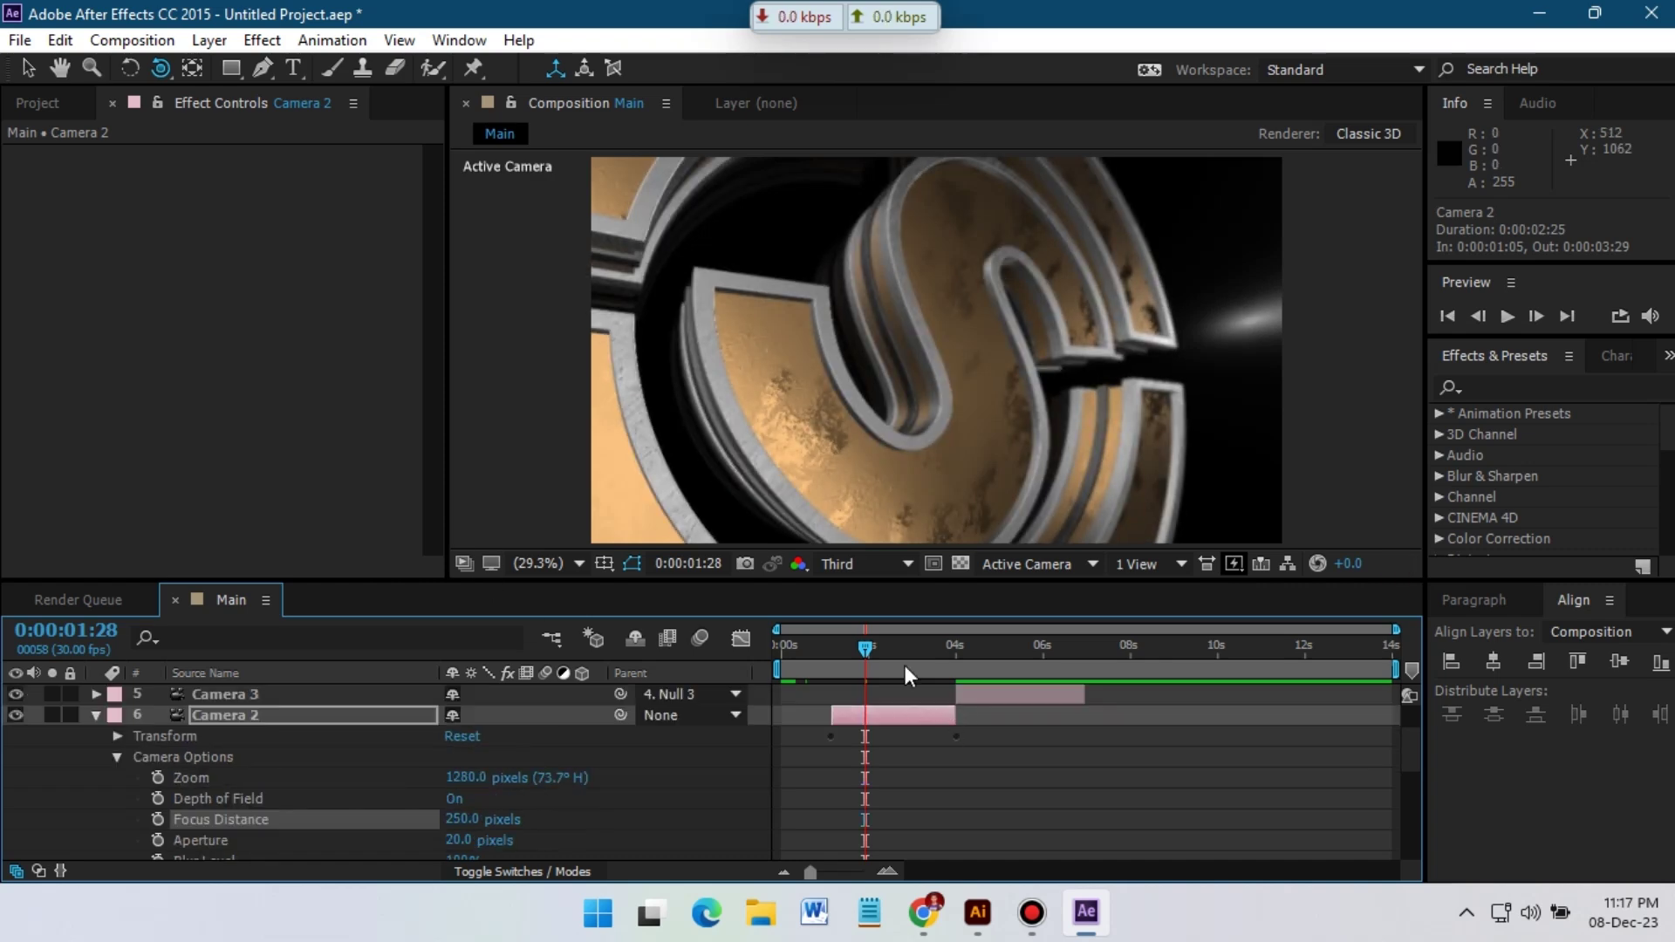
At 0:00:04:27, turn on Depth of Field for Camera 3 and set its Aperture to 15 pixels.
drag(904, 665, 997, 661)
scroll(996, 662, up, 1)
click(254, 759)
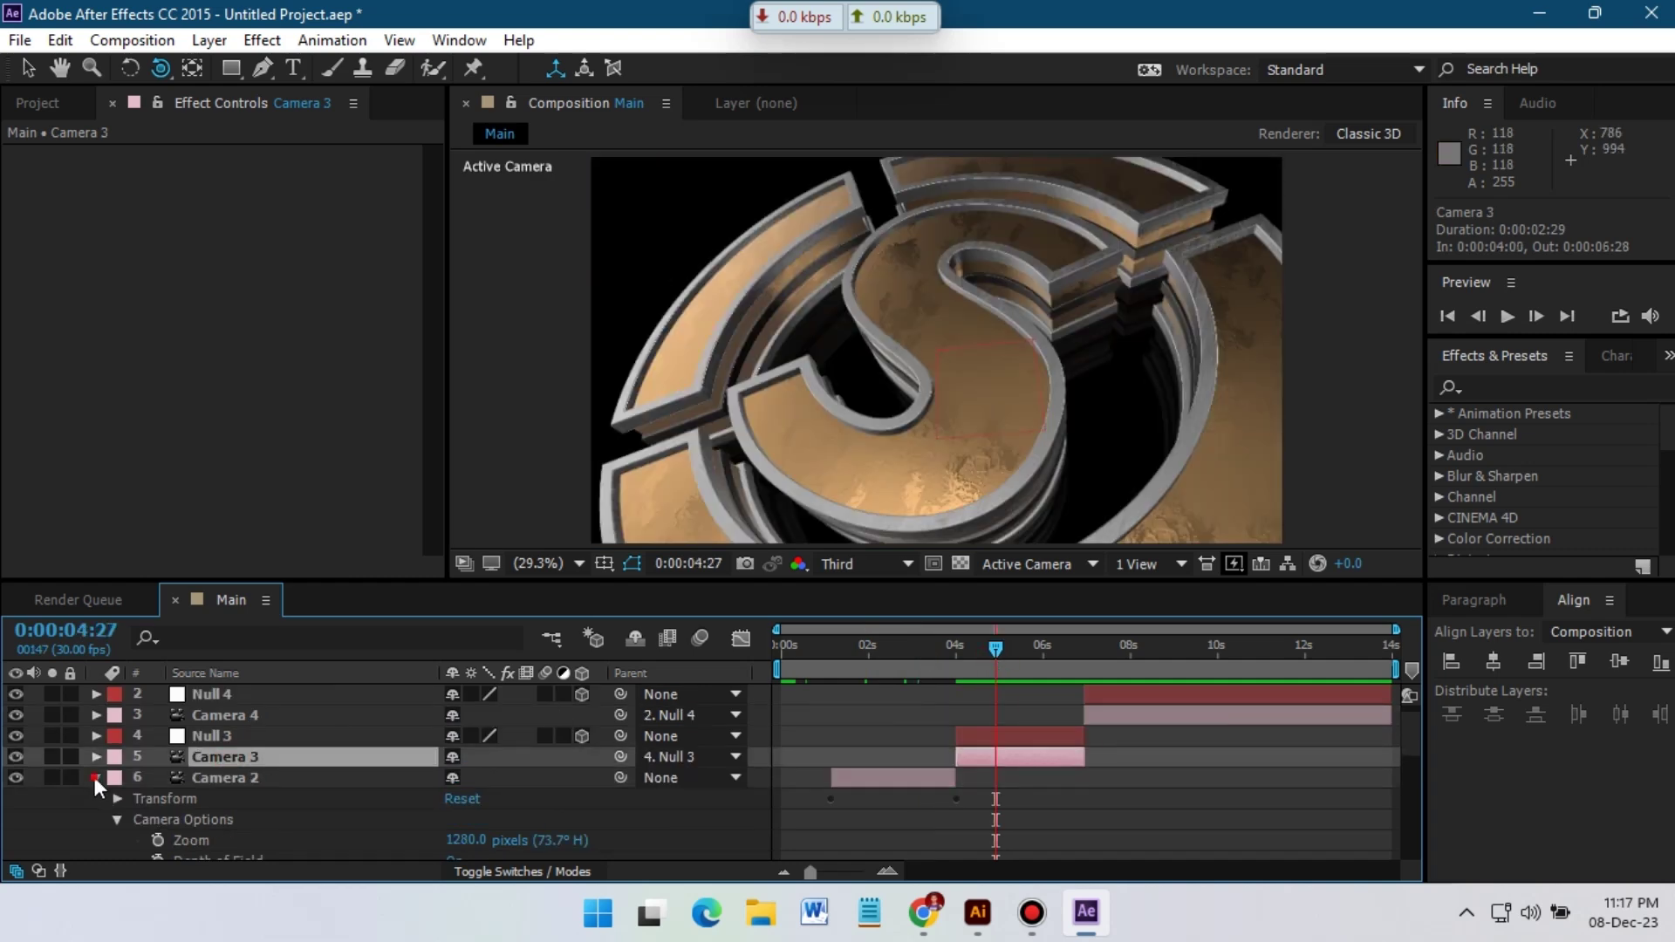
click(96, 758)
click(96, 757)
click(117, 736)
click(453, 738)
text(15)
key(Return)
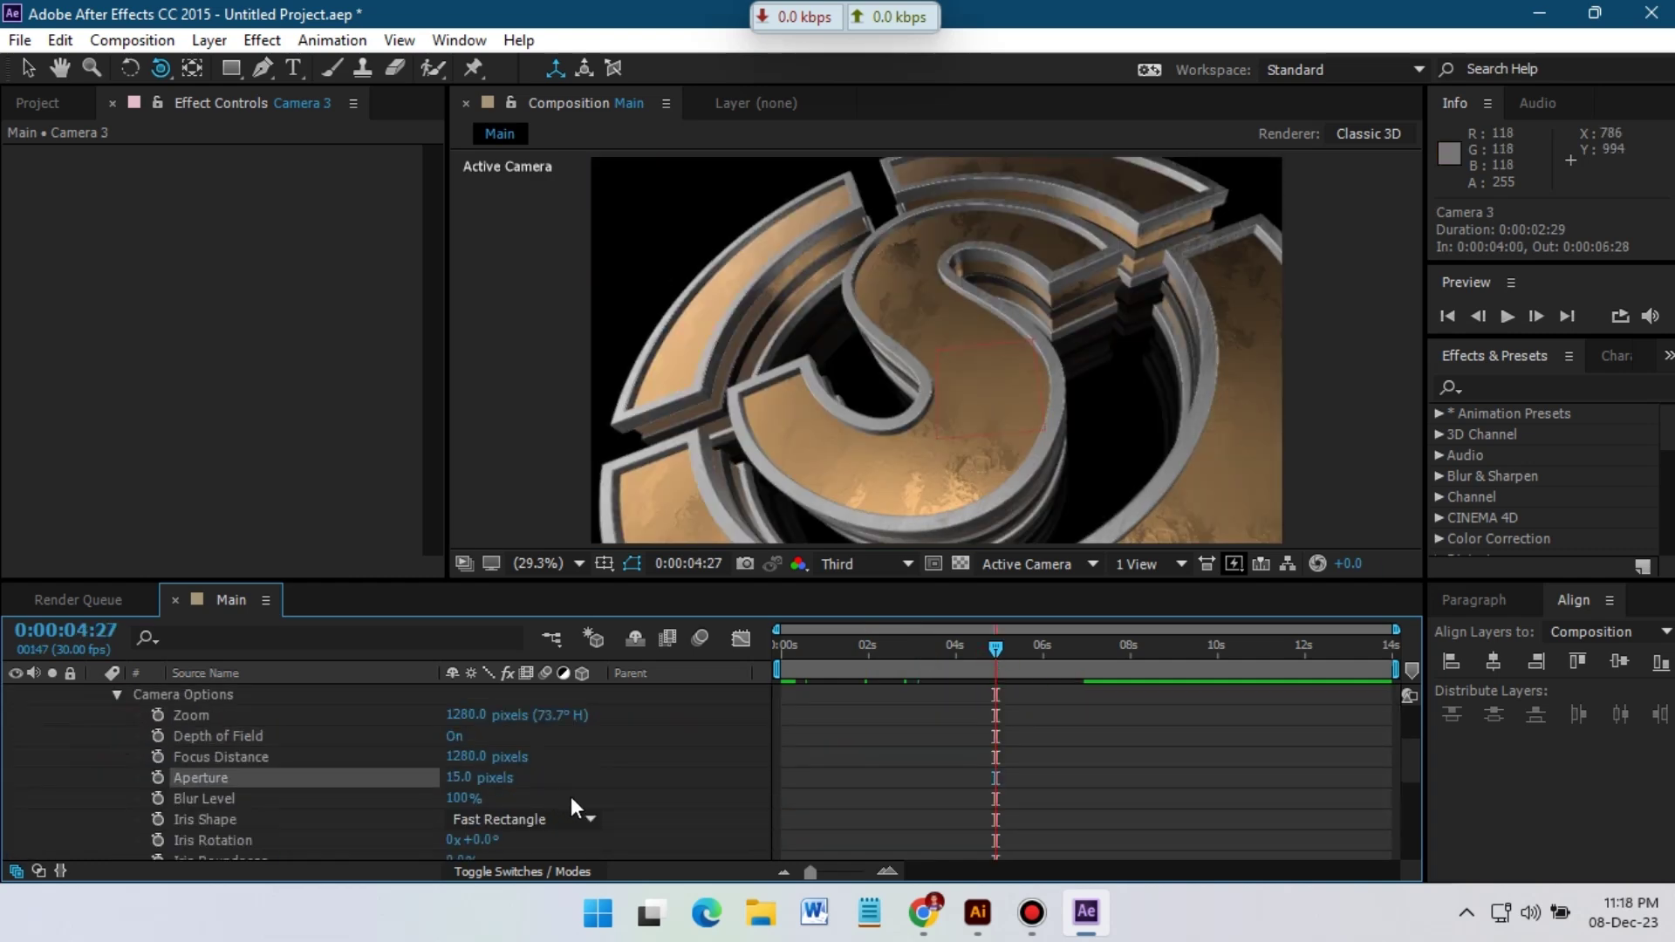
Try several Focus Distances on Camera 3, including 530 and 270 pixels, and set it to 210 pixels.
text(530)
key(Return)
text(270)
click(573, 764)
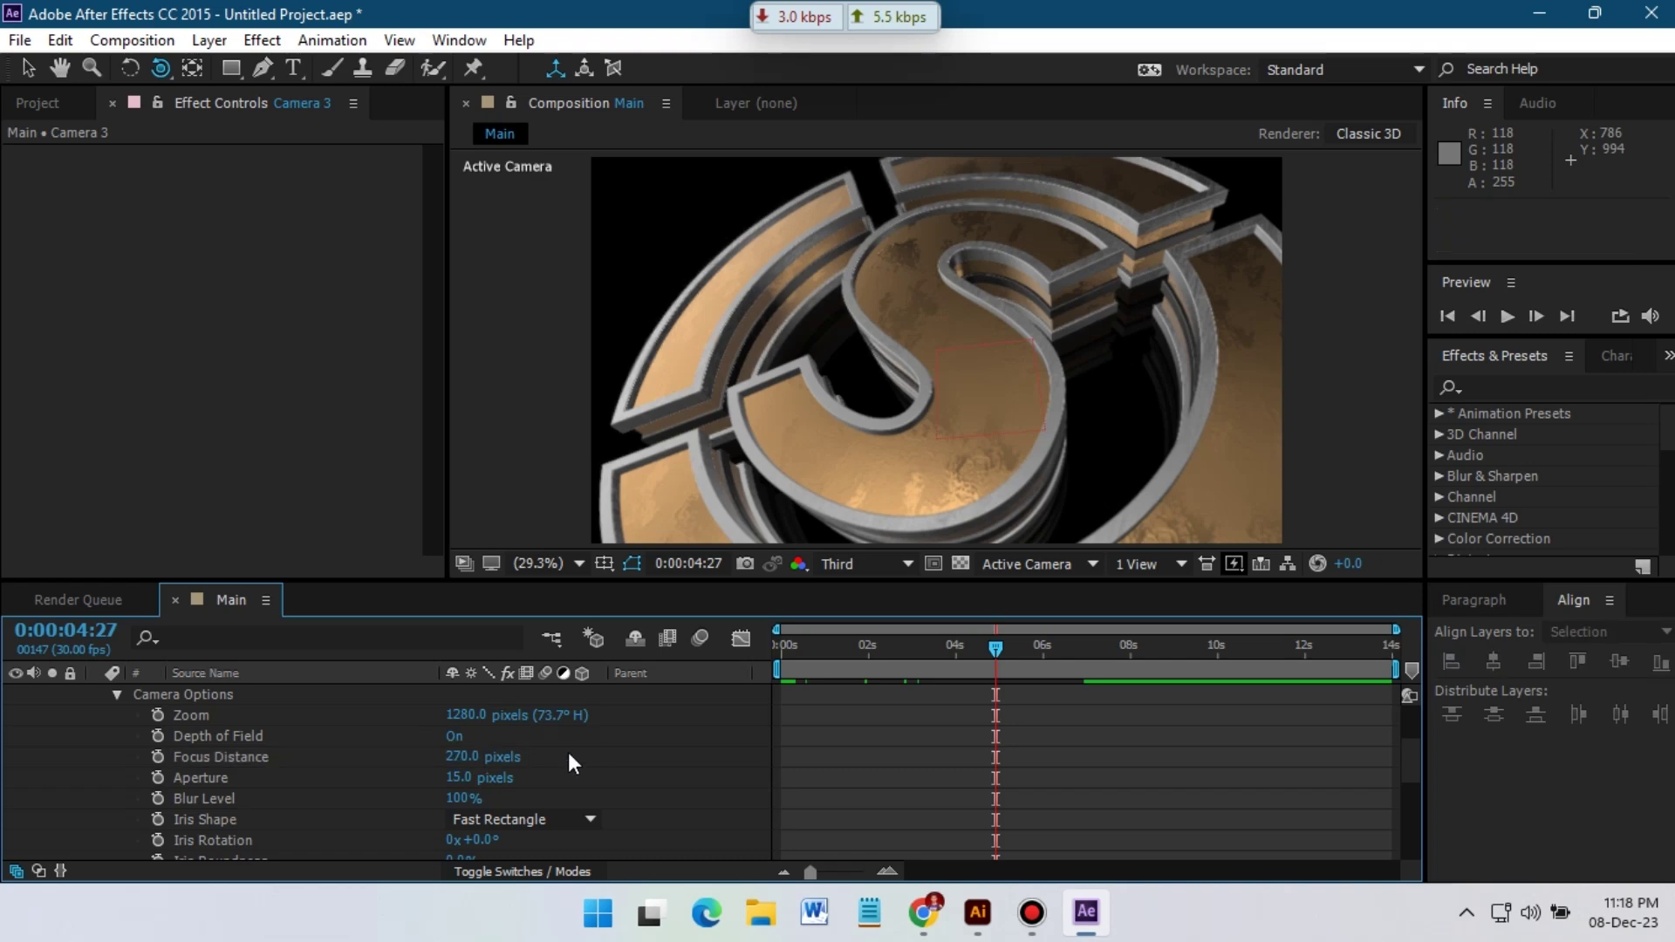
text(120)
key(Return)
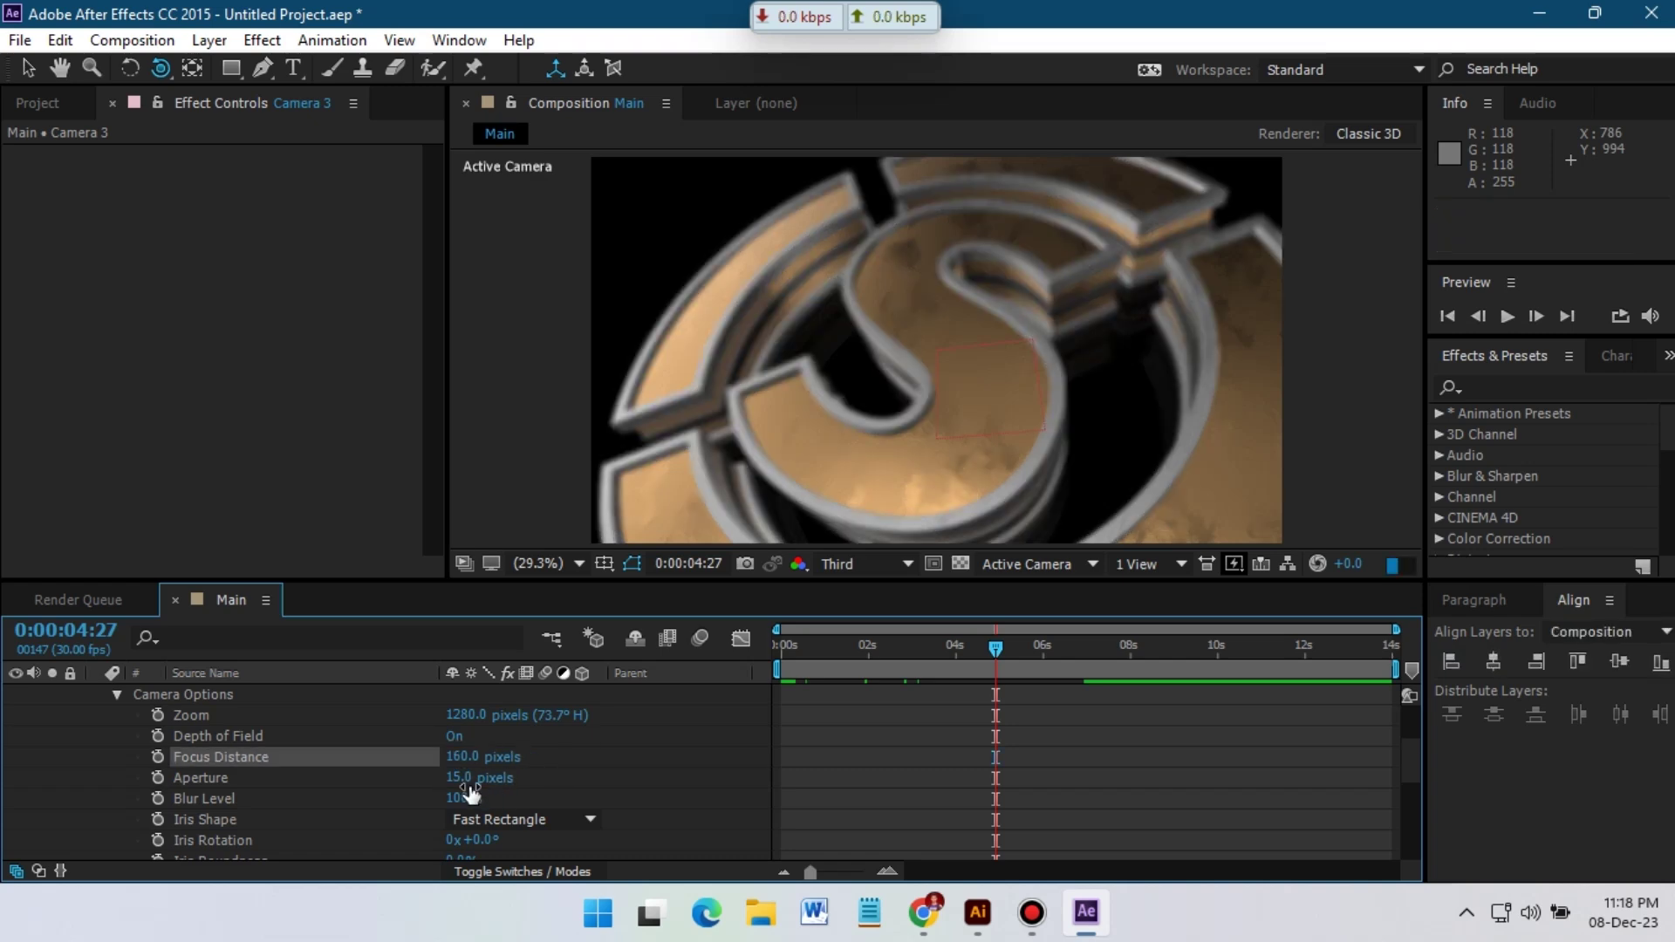
click(460, 758)
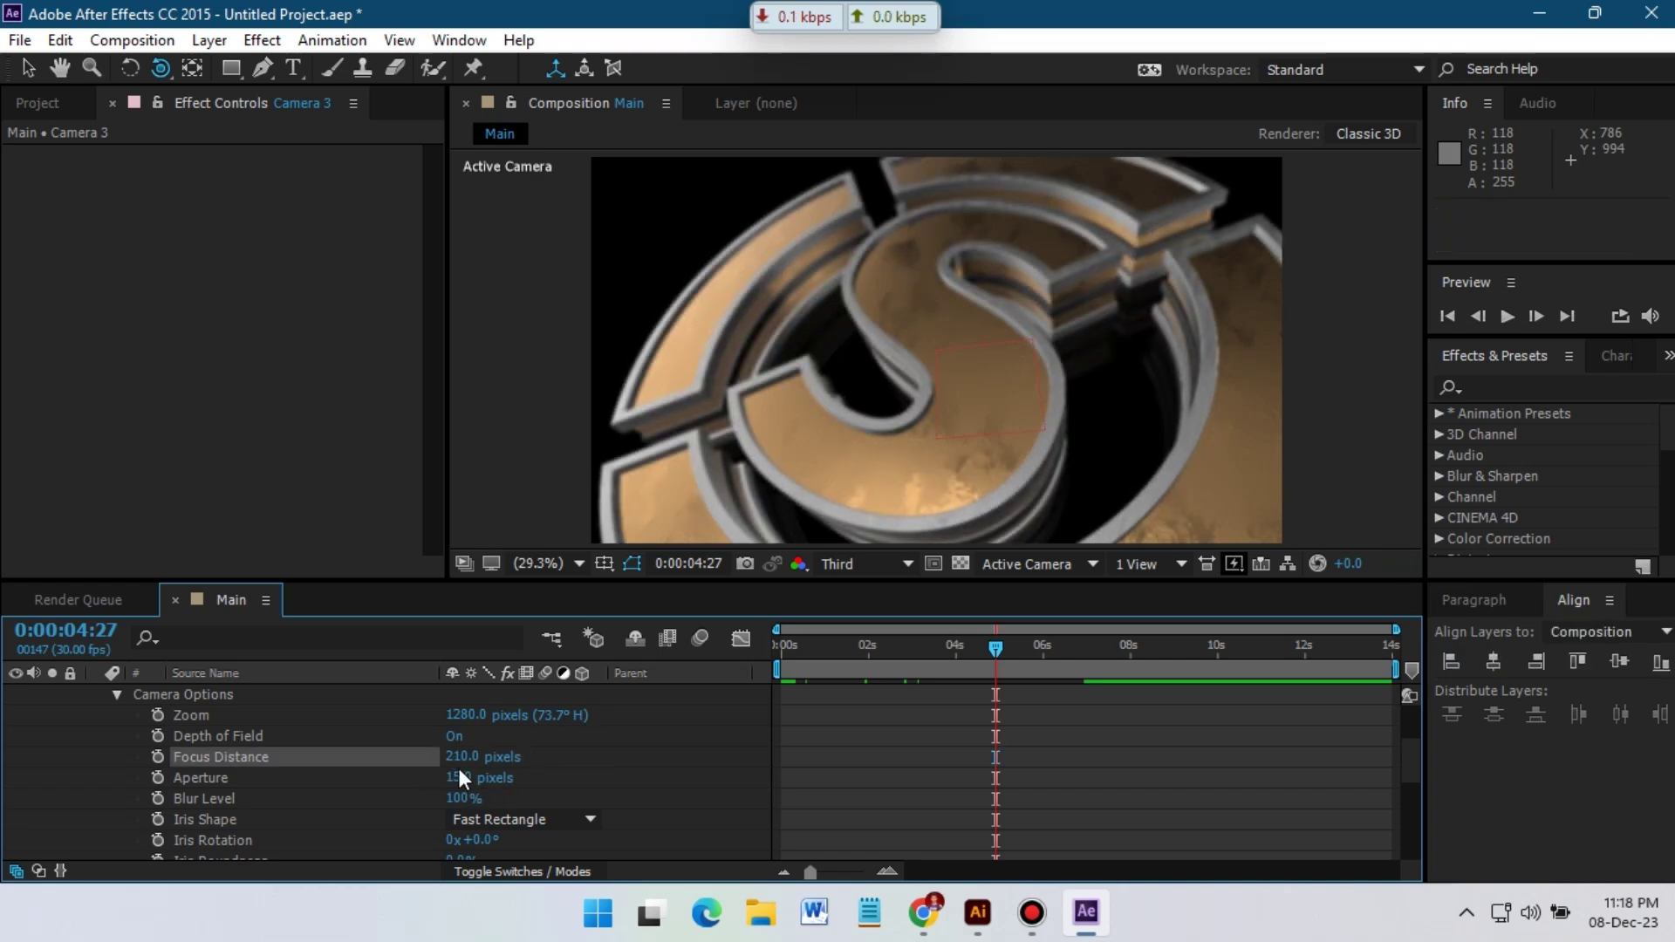
At 0:00:07:19, turn on Depth of Field for Camera 4 and set its Aperture to 18 pixels.
scroll(542, 773, up, 3)
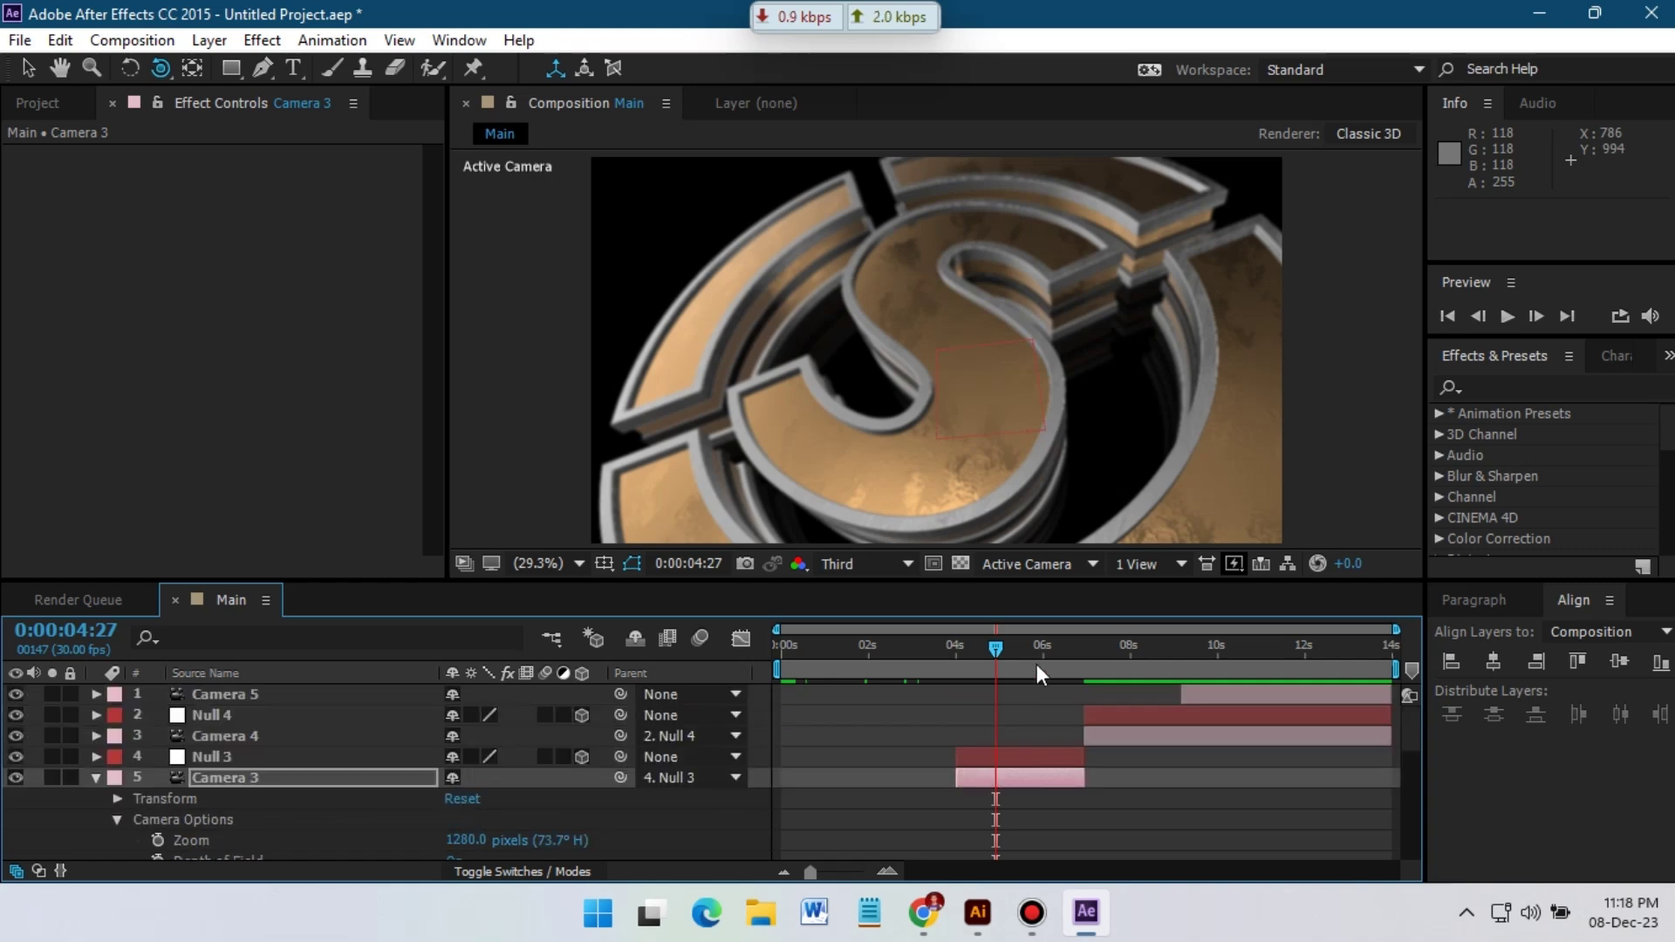
click(1056, 657)
click(1114, 657)
click(96, 778)
click(95, 738)
click(117, 777)
scroll(262, 768, down, 2)
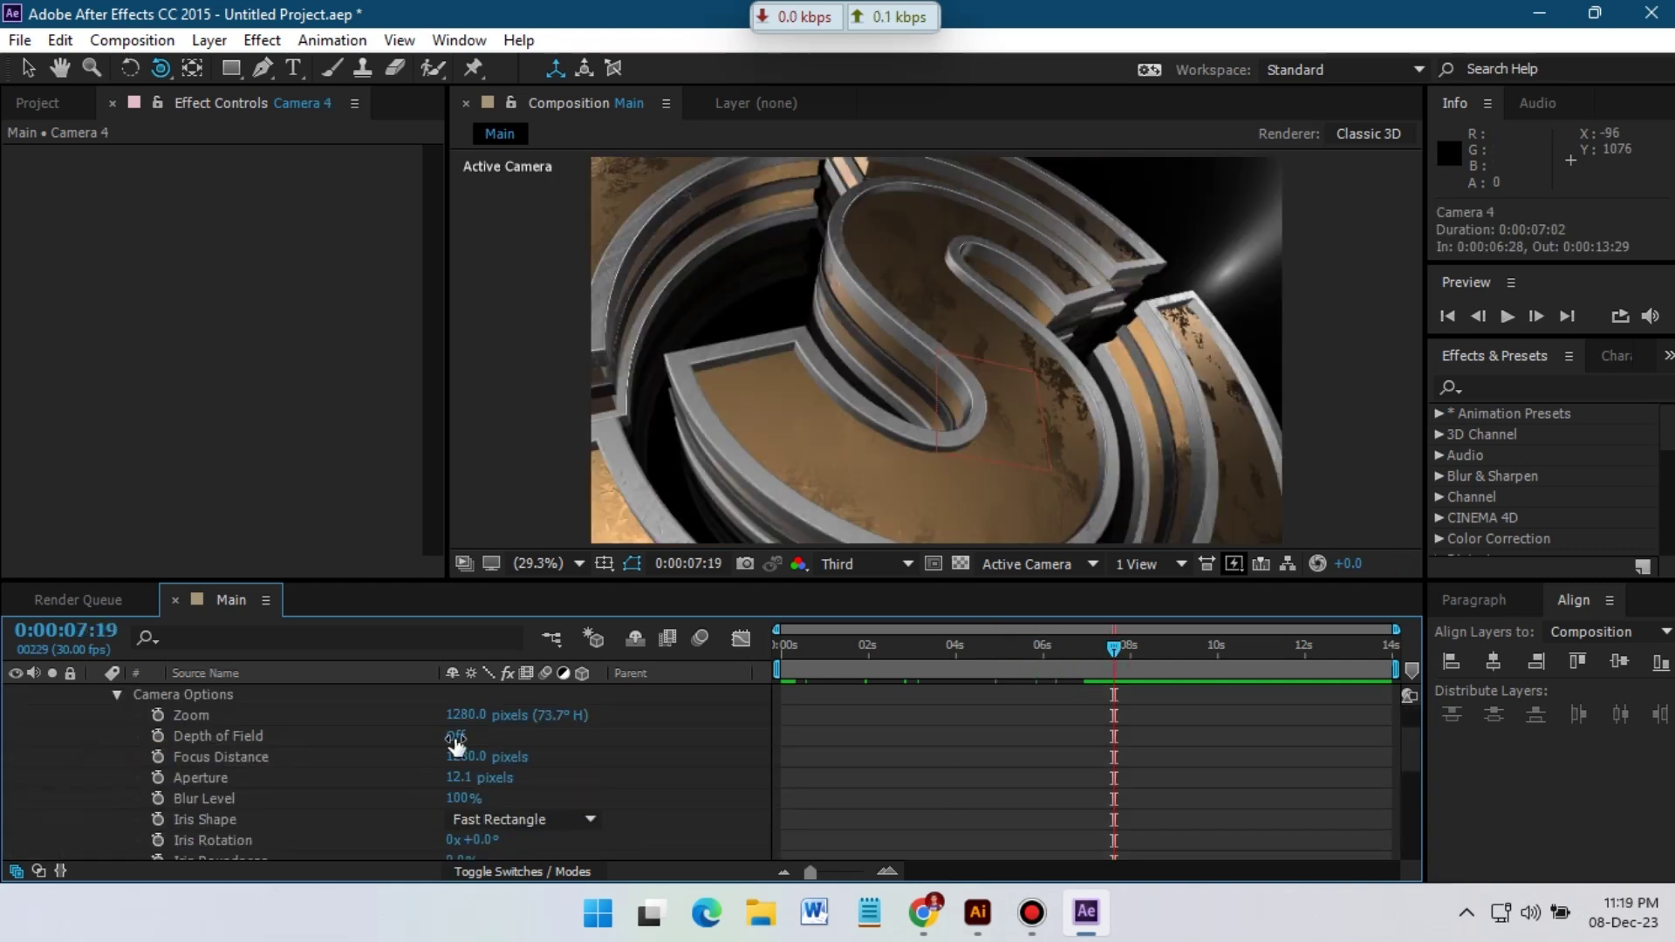
click(454, 737)
click(461, 778)
text(18)
key(Return)
Try several Focus Distances on Camera 4, including 320 and 180 pixels, and set it to 210 pixels.
text(310)
key(Return)
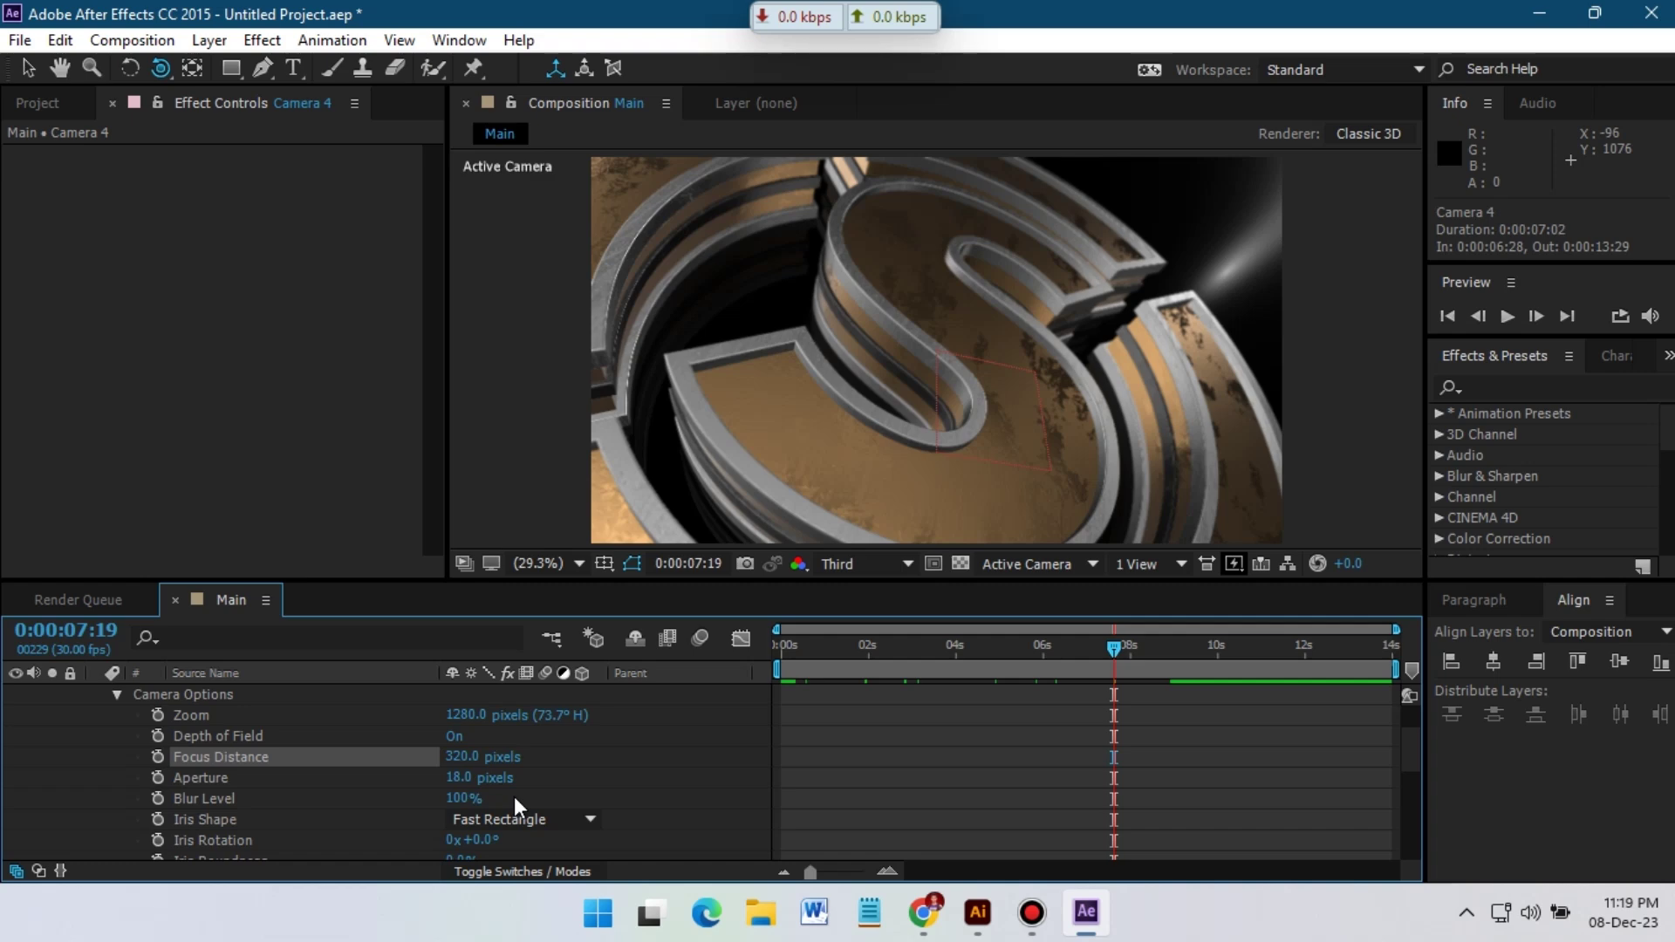
click(466, 758)
text(140)
key(Return)
click(461, 757)
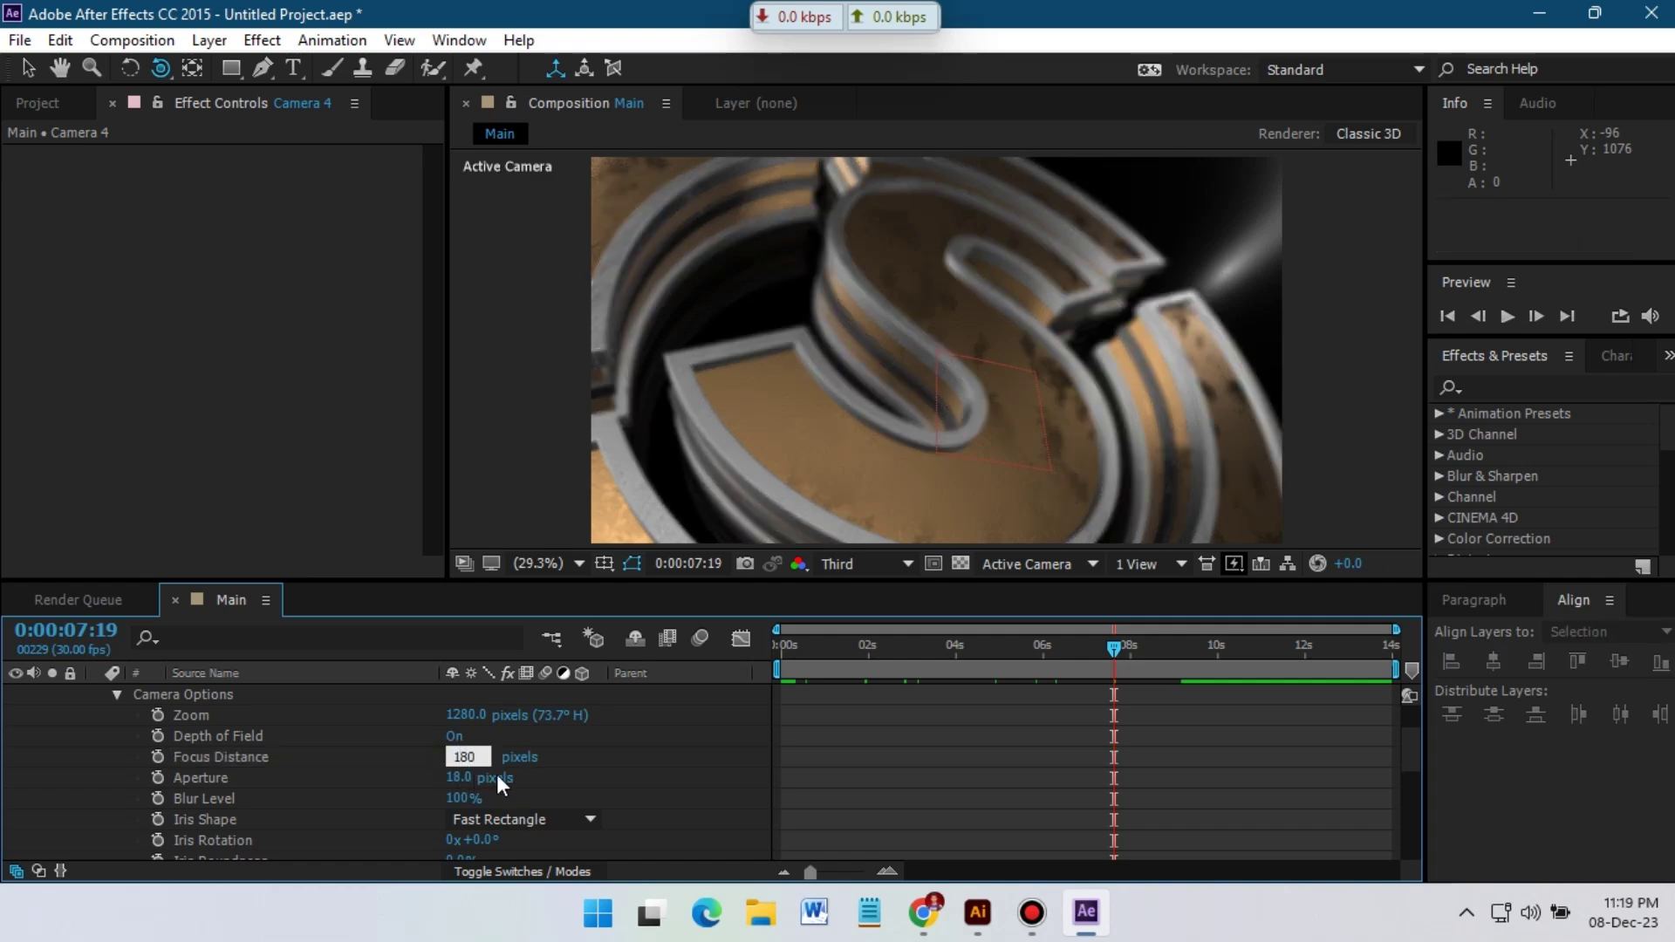
key(Return)
click(533, 768)
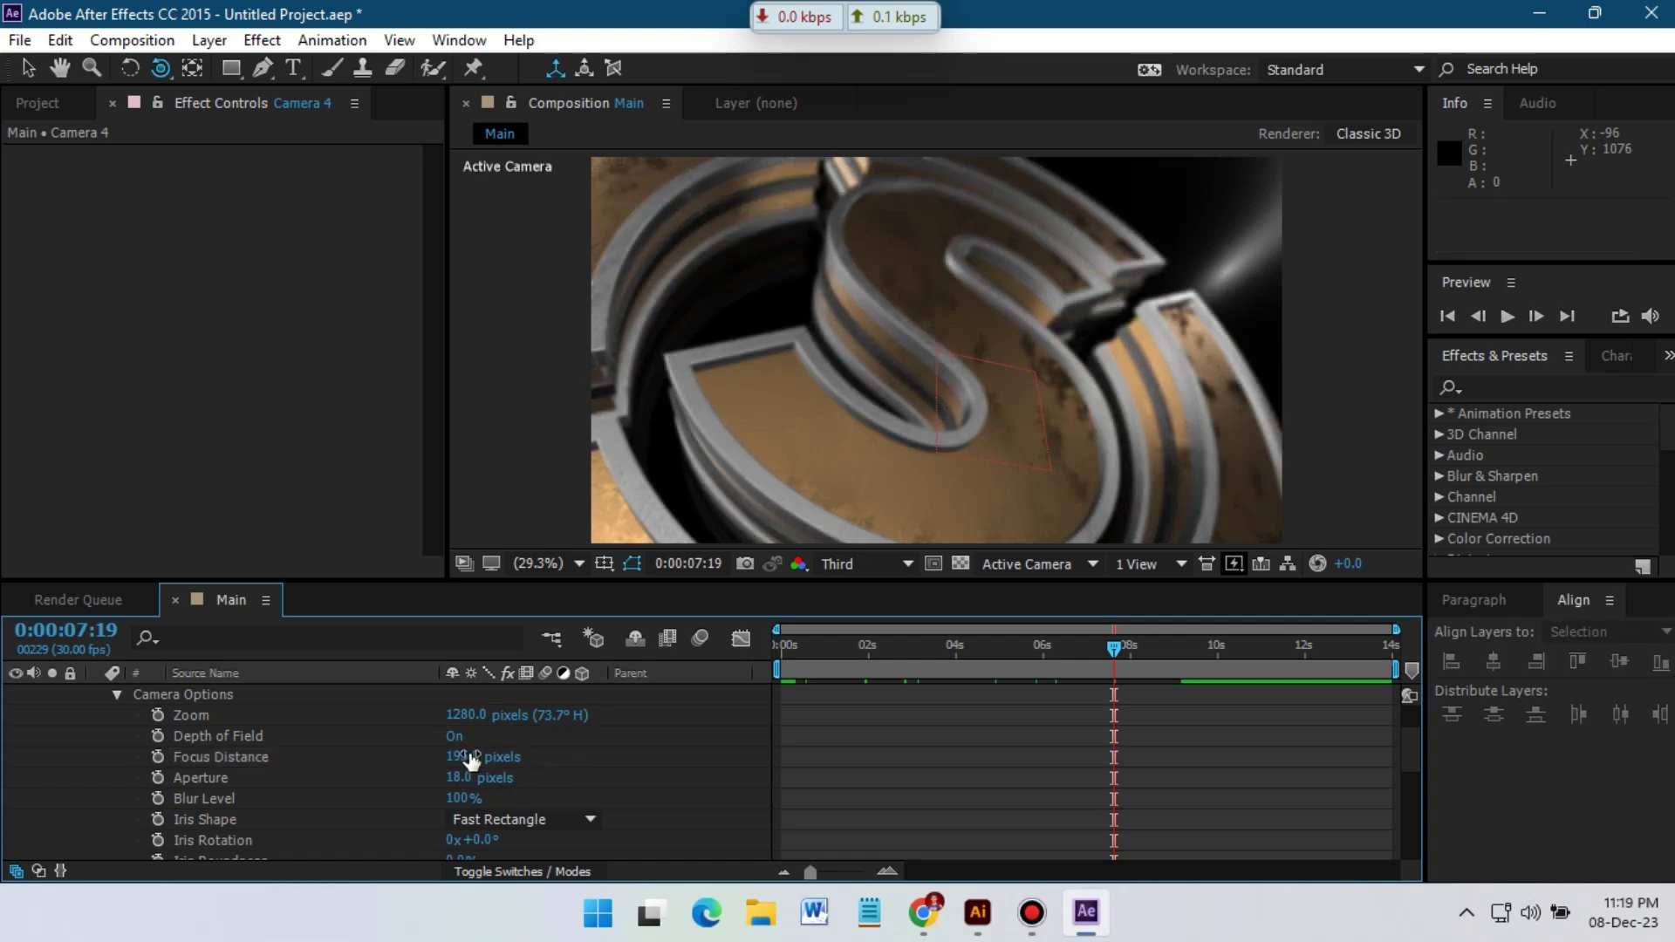
click(466, 759)
text(210)
key(Return)
Collapse Camera 4's properties and add an adjustment layer above all the layers in the Main composition.
scroll(1159, 740, up, 2)
click(1163, 660)
drag(1163, 661, 993, 660)
click(95, 736)
click(218, 696)
click(205, 42)
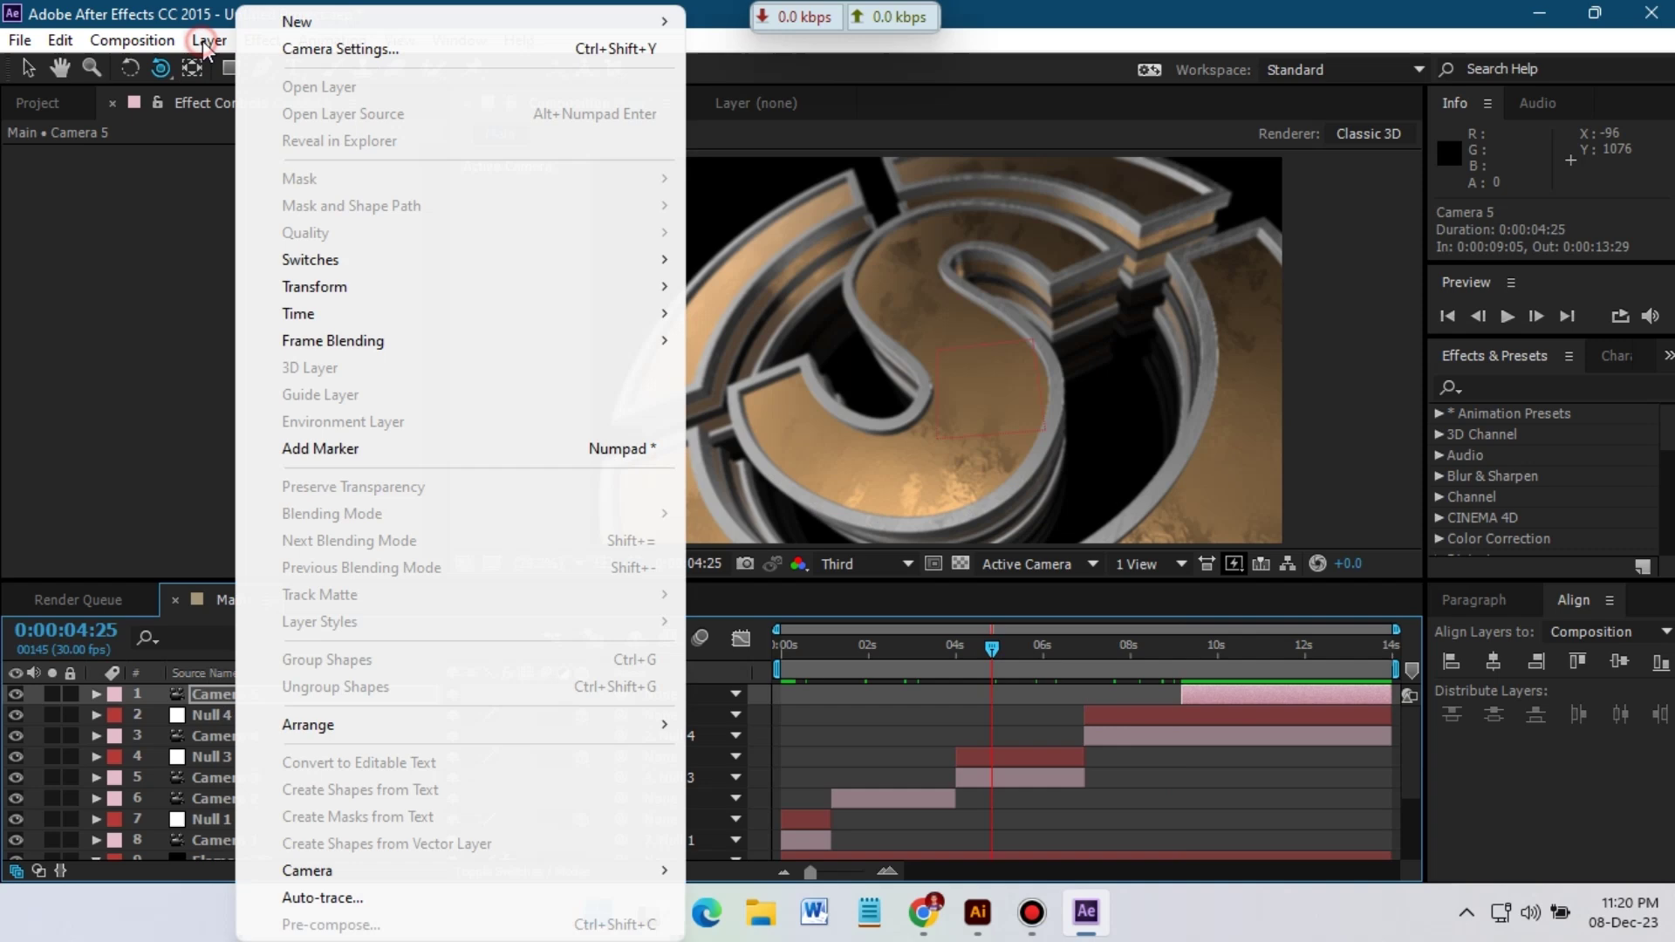
mouse_move(460, 22)
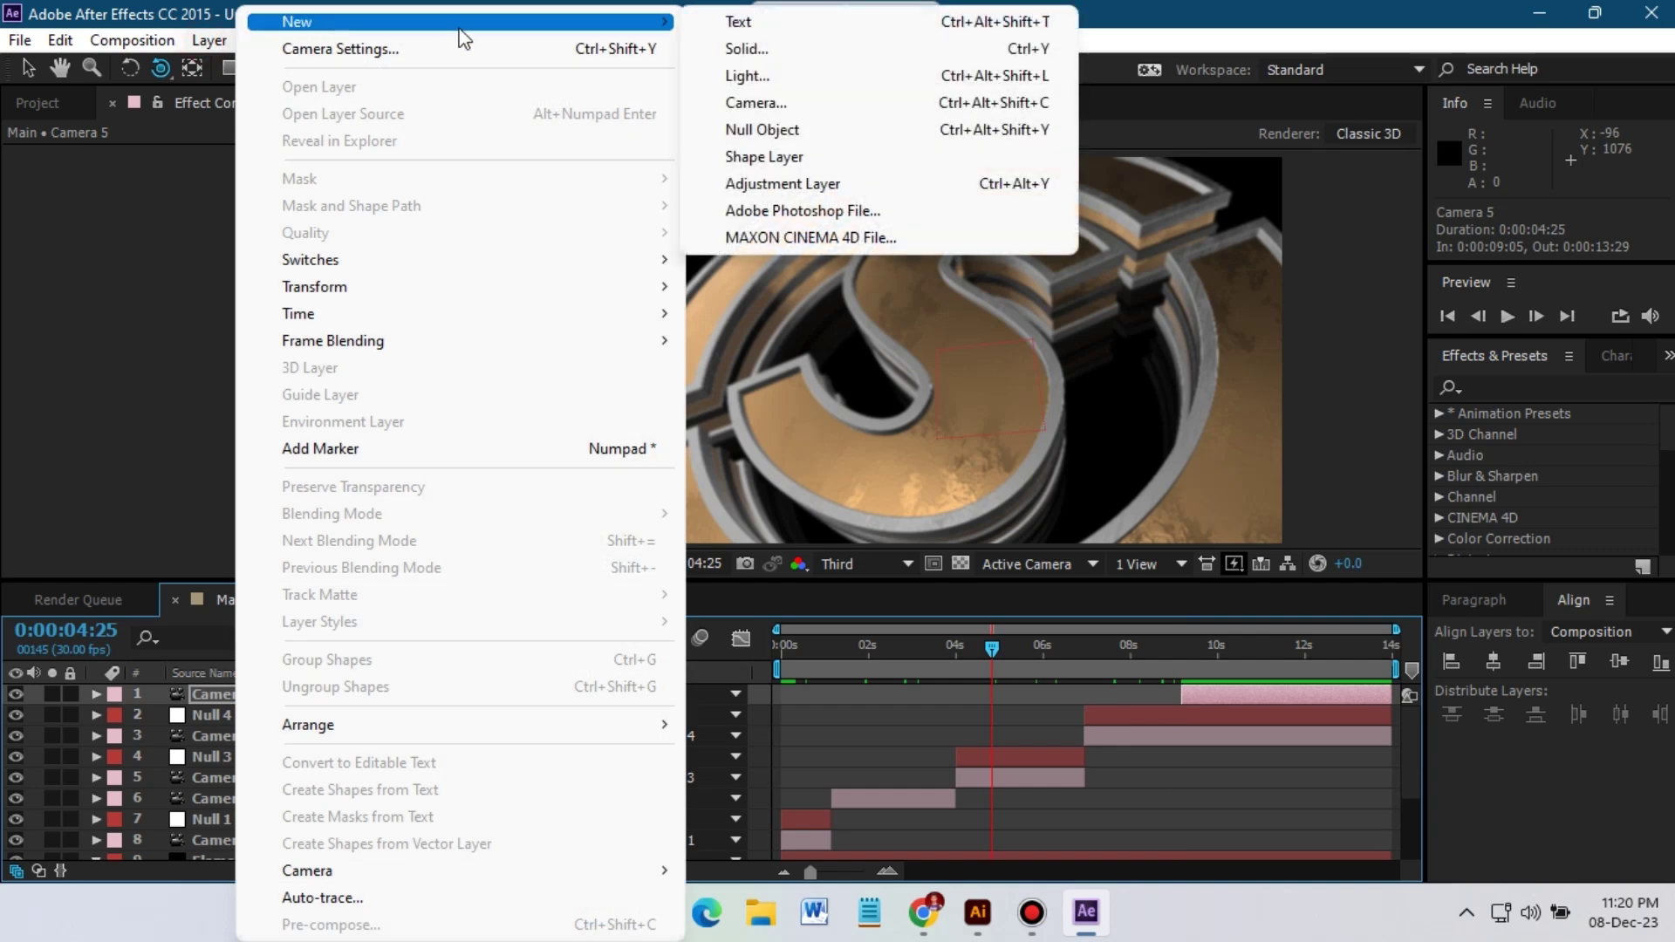
click(838, 190)
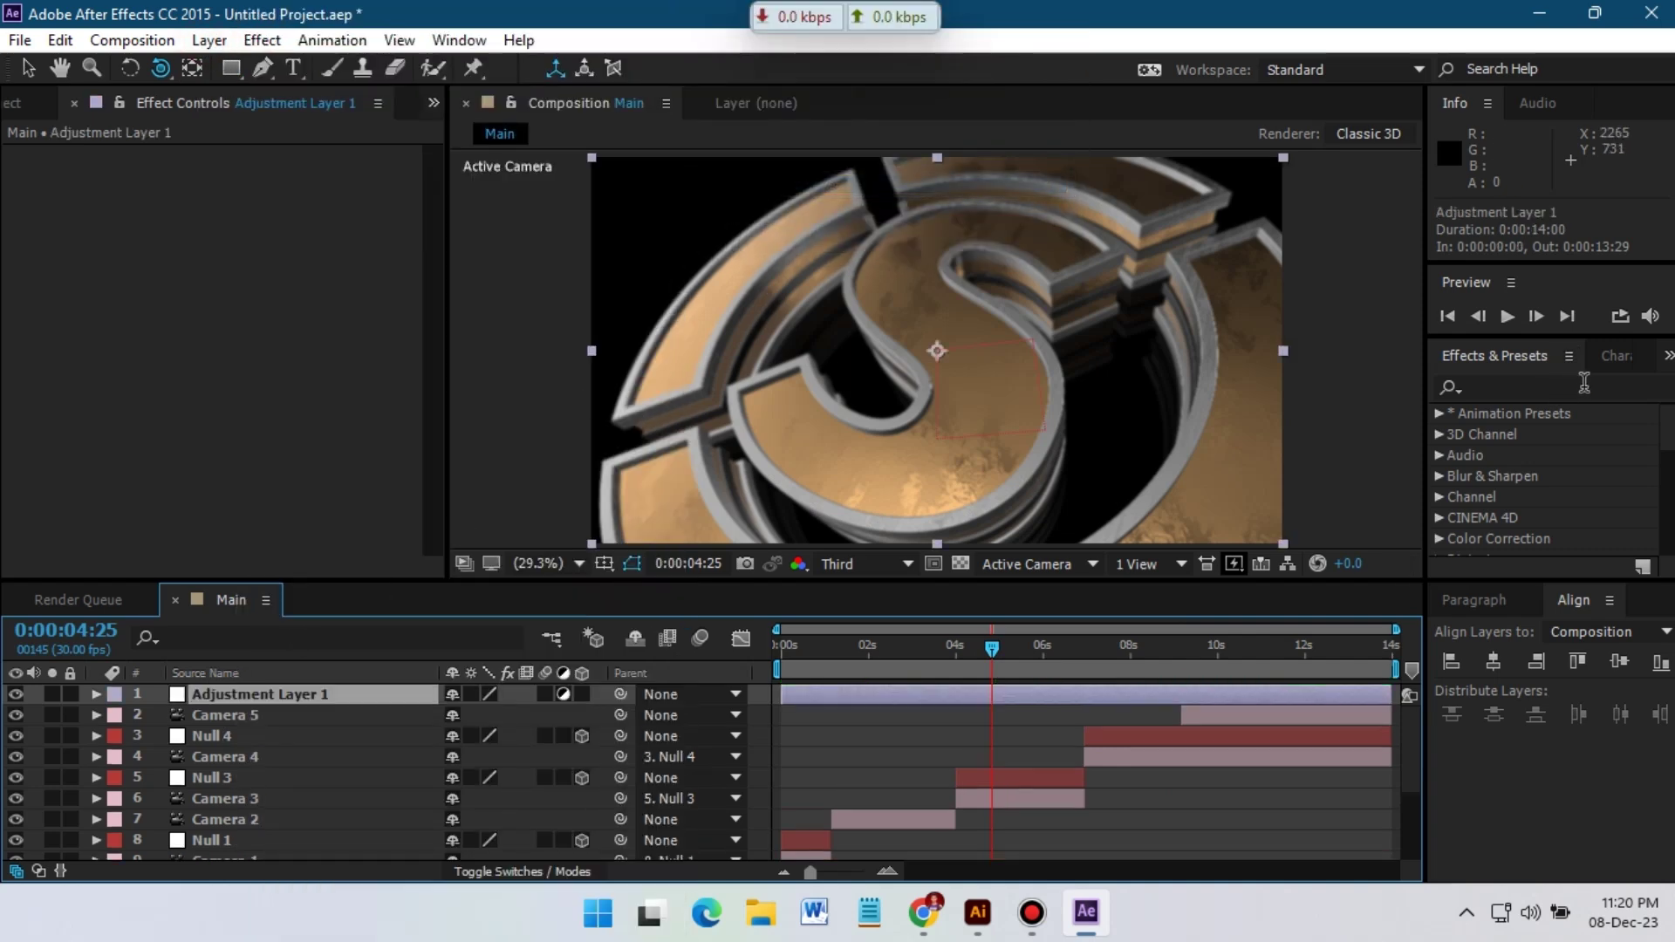
Find the Magic Bullet Looks effect and apply it to Adjustment Layer 1.
click(1519, 390)
text(look)
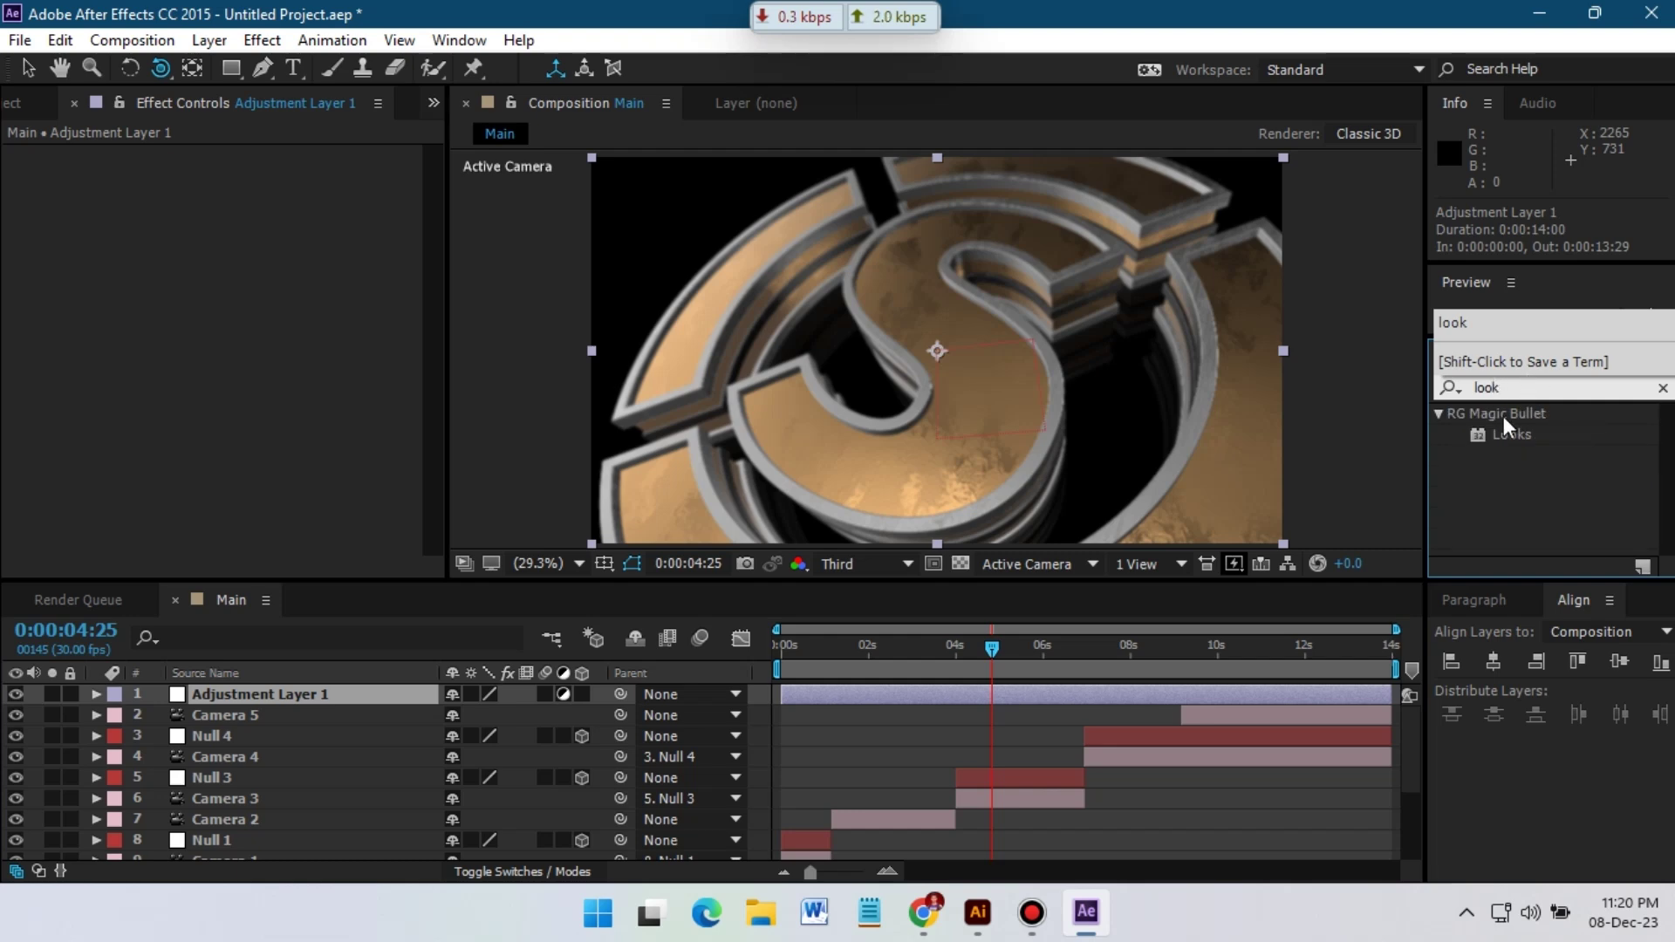
drag(1505, 425, 248, 699)
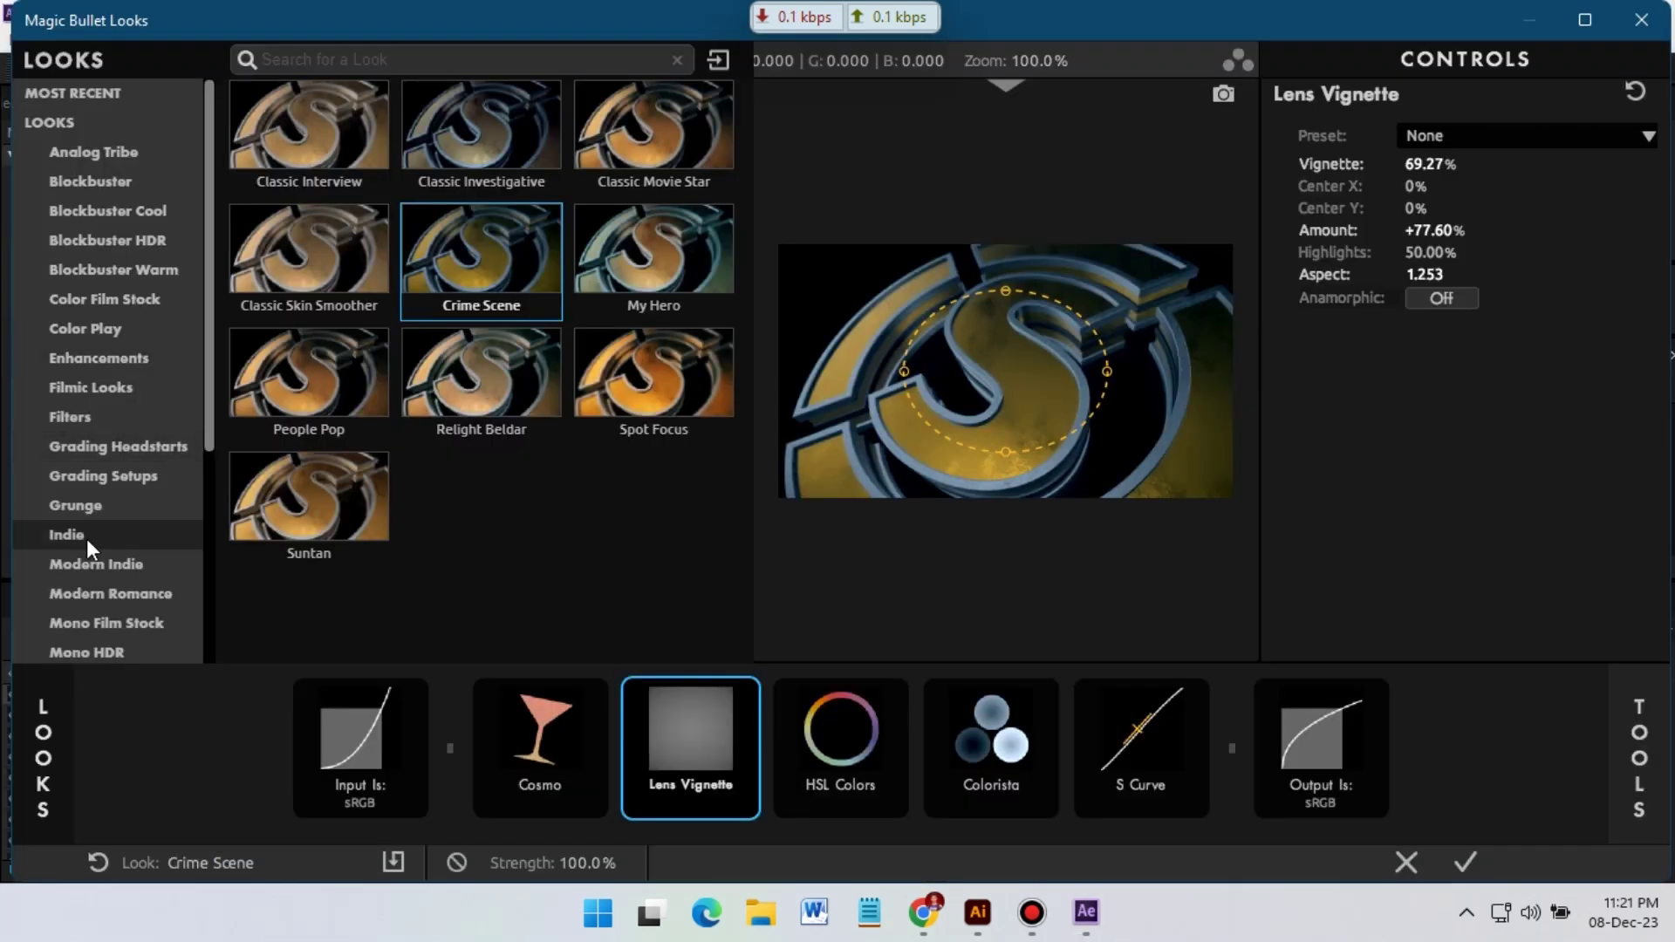
Try the Emlo look from the Indie category and the Spot Focus look from the People category.
click(86, 535)
click(458, 245)
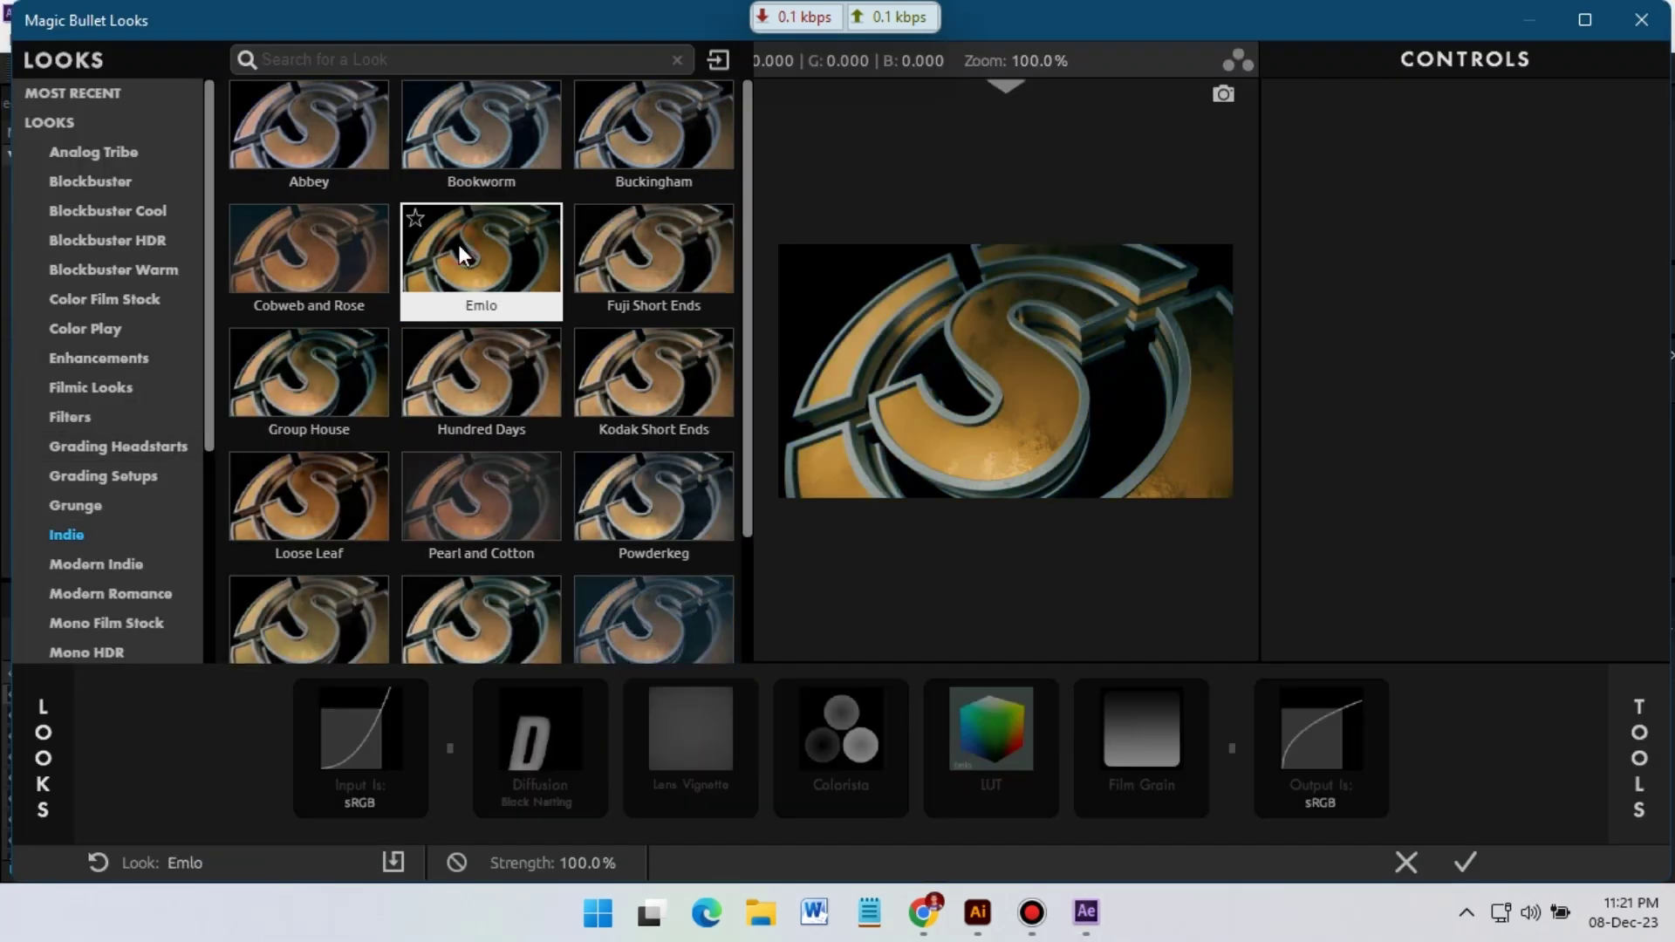
scroll(119, 384, down, 3)
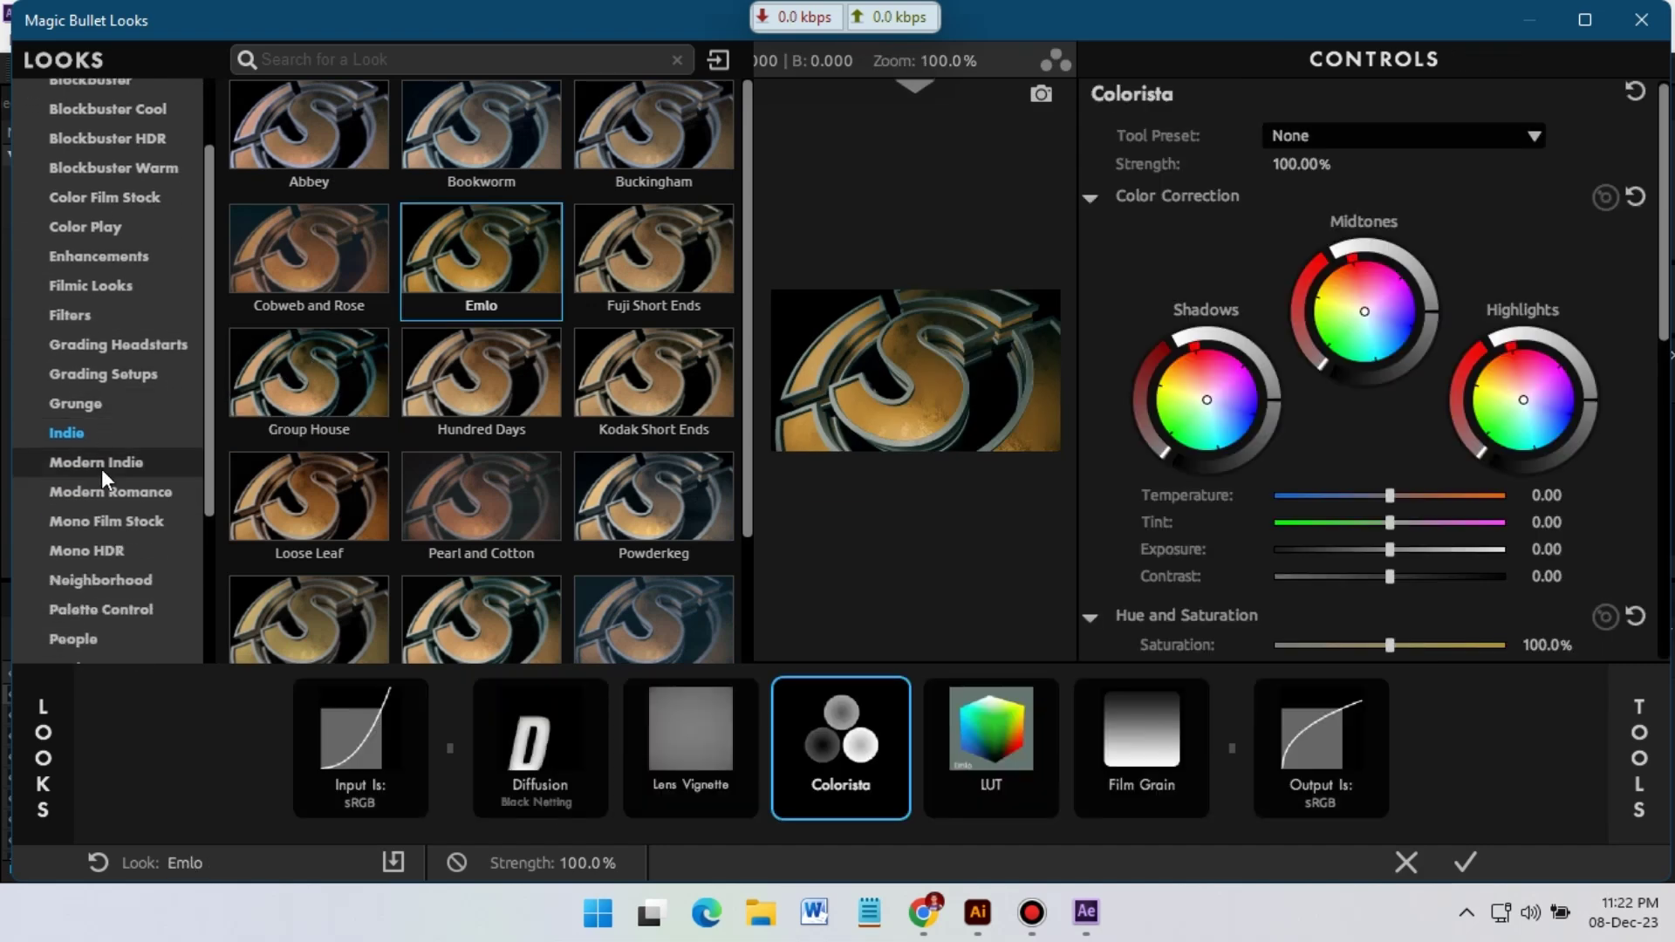
click(71, 639)
click(645, 363)
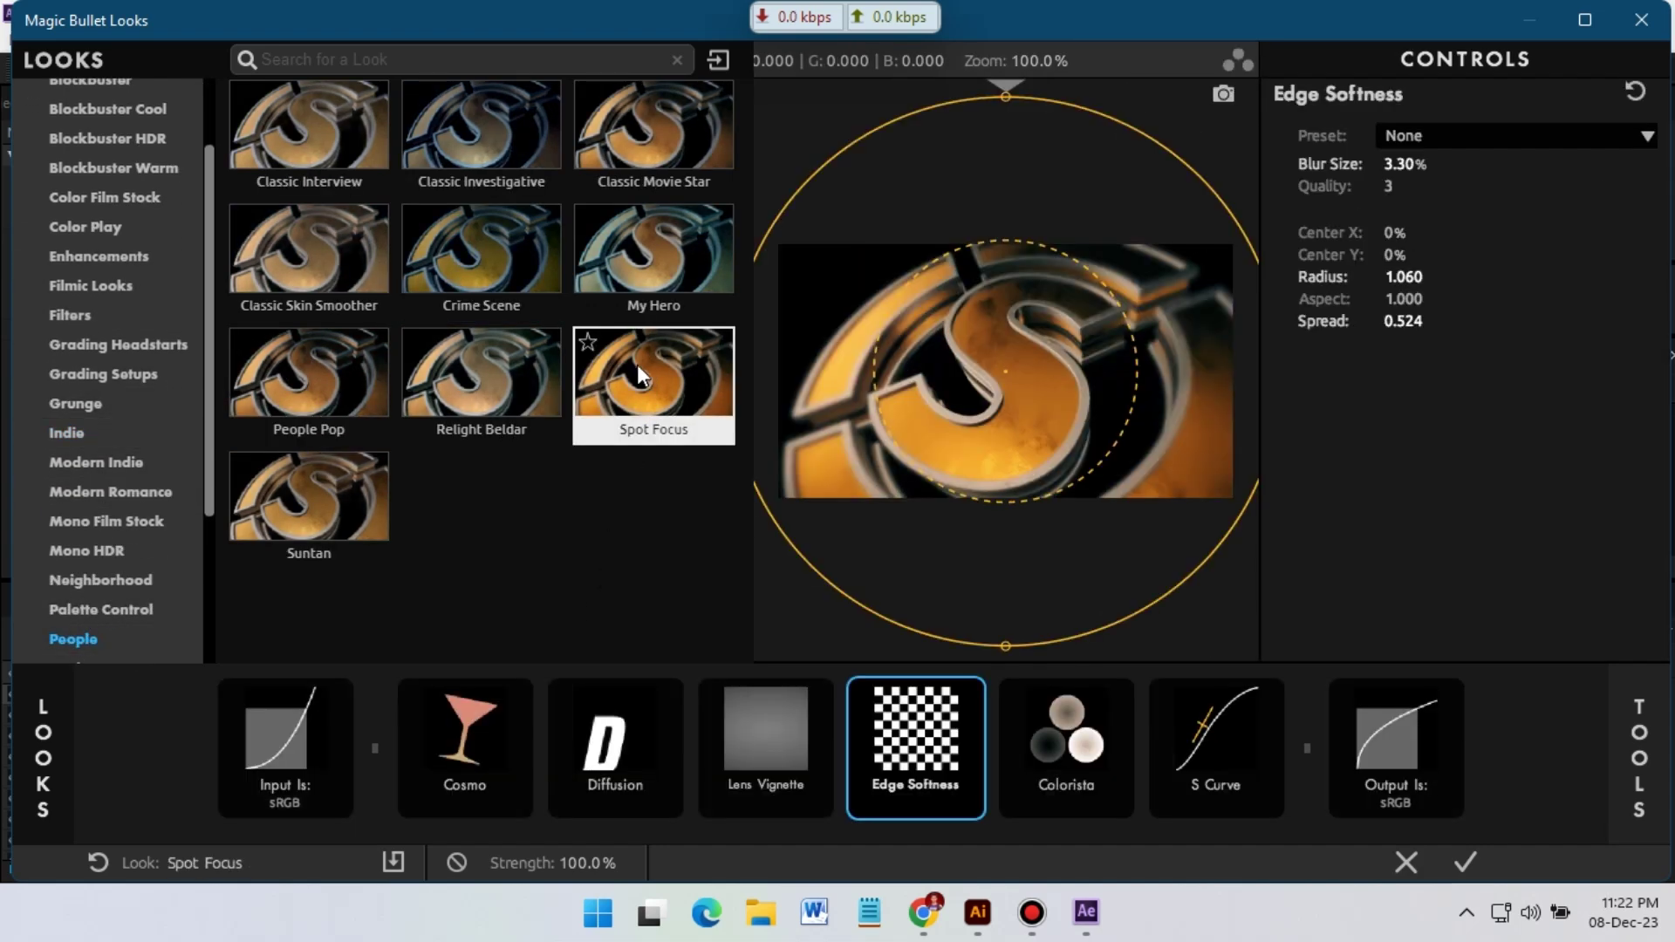
Try reshaping Spot Focus's Edge Softness to Radius 0.942, Aspect 1.125 and Spread 0.041, and try the Classic Movie Star look.
drag(1006, 646, 1006, 615)
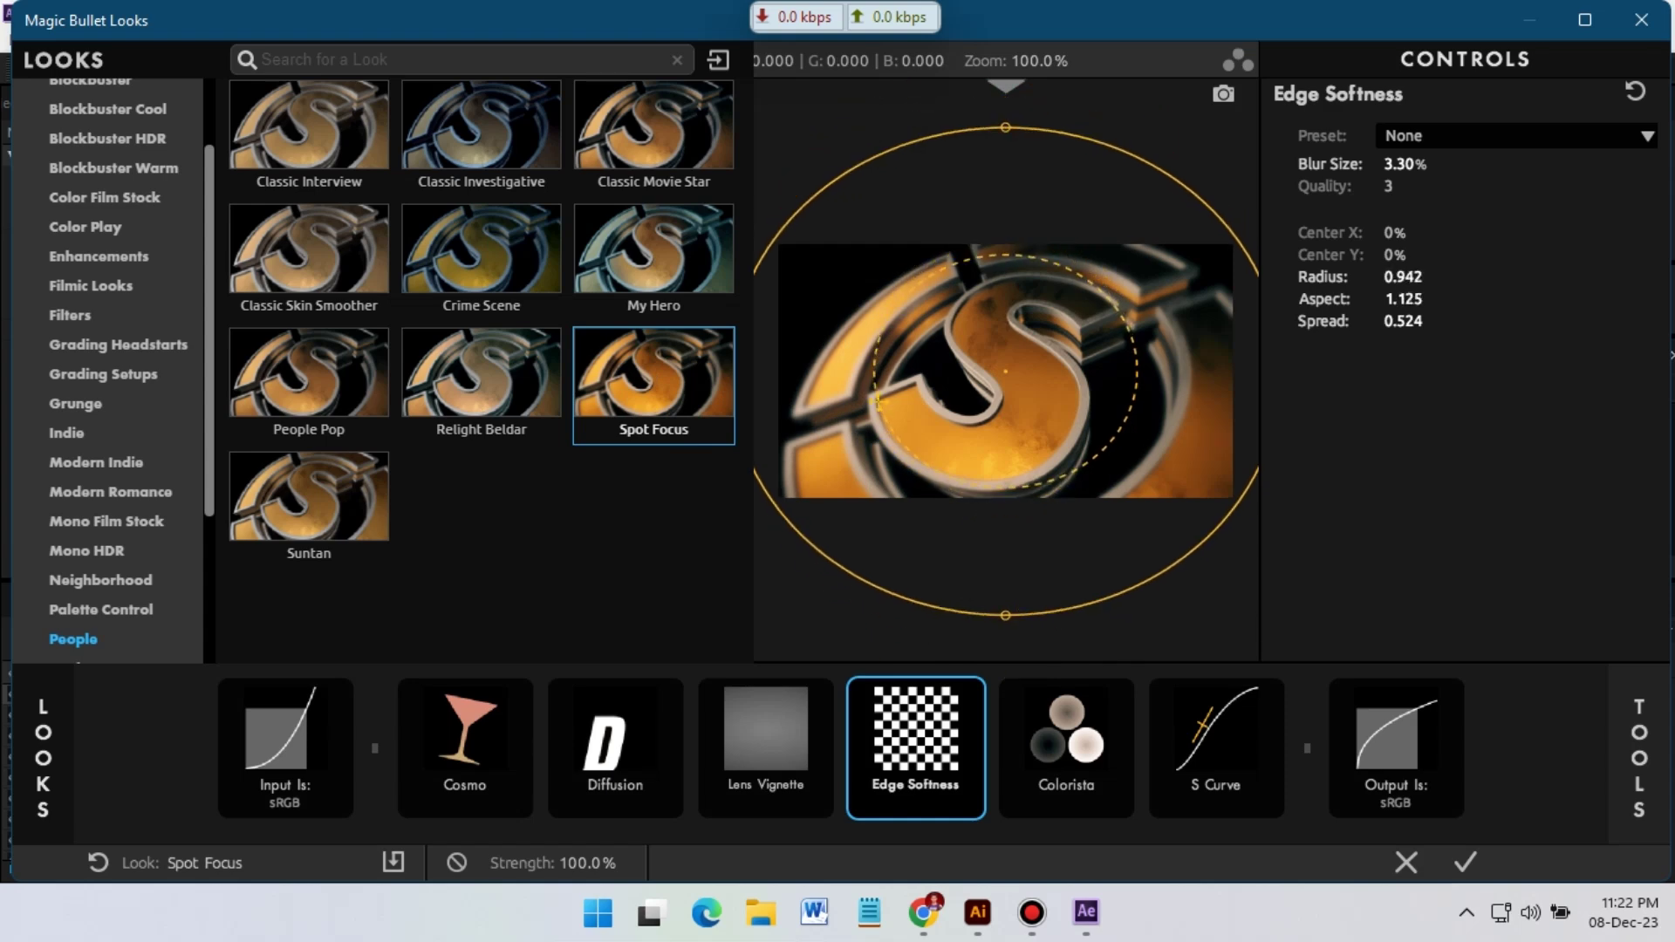
drag(877, 403, 764, 431)
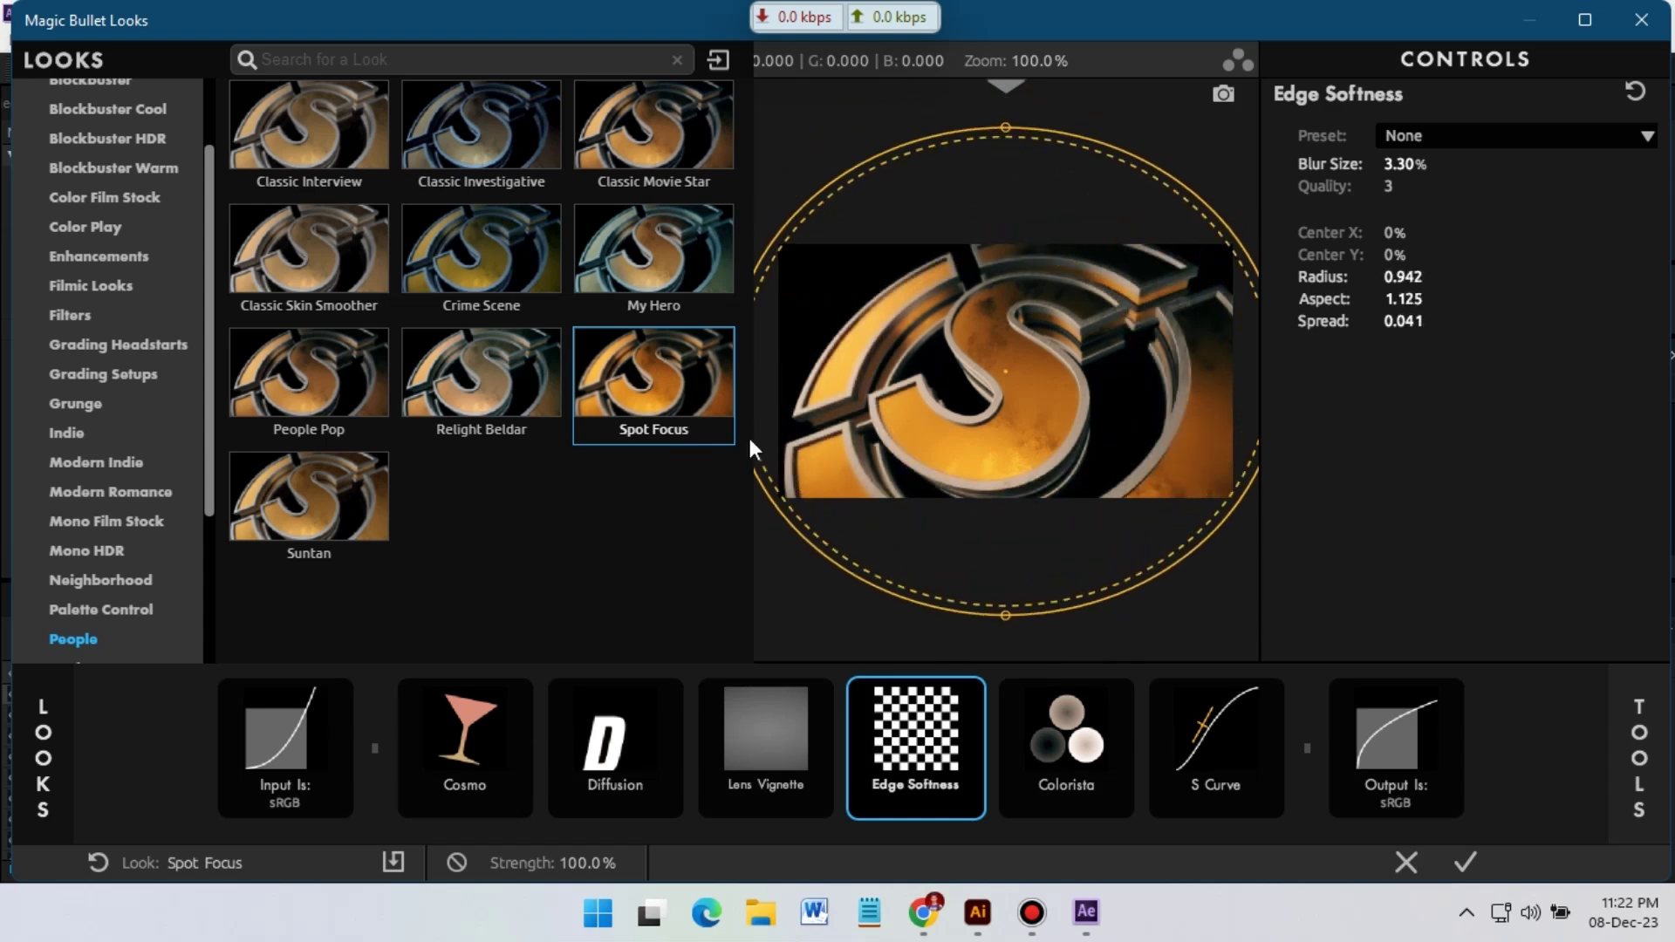
click(661, 148)
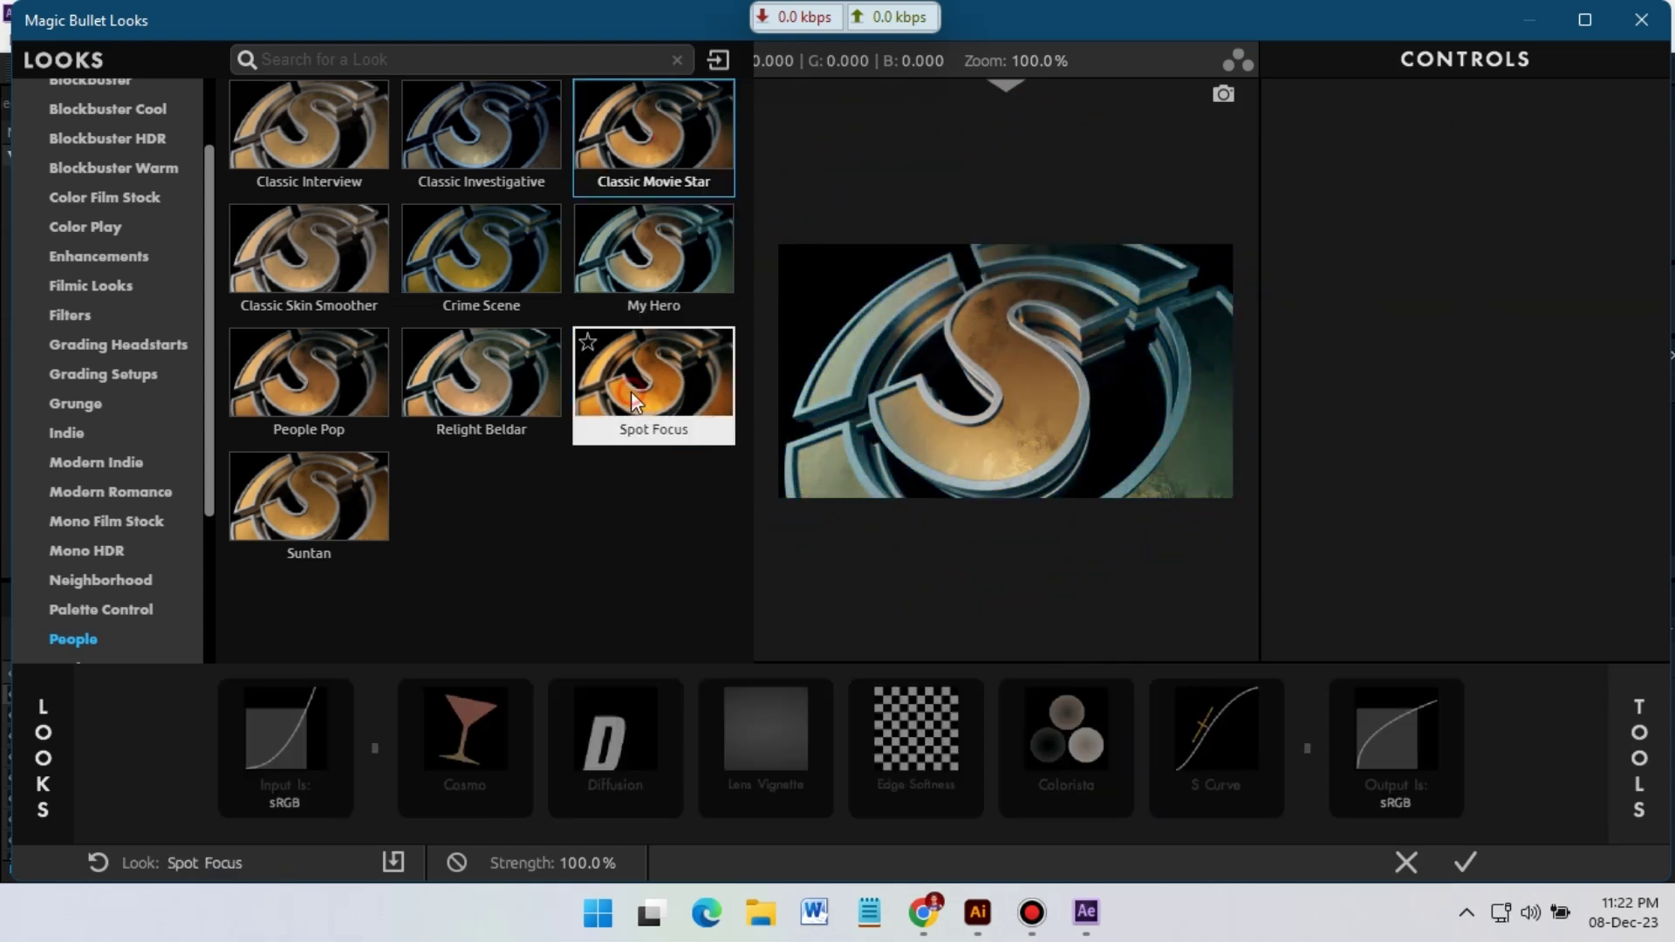
Apply the Spot Focus look with its Edge Softness ellipse at about Radius 0.844, Aspect 1.443 and Spread 0.067.
click(631, 391)
drag(773, 568, 1006, 571)
scroll(1020, 475, down, 1)
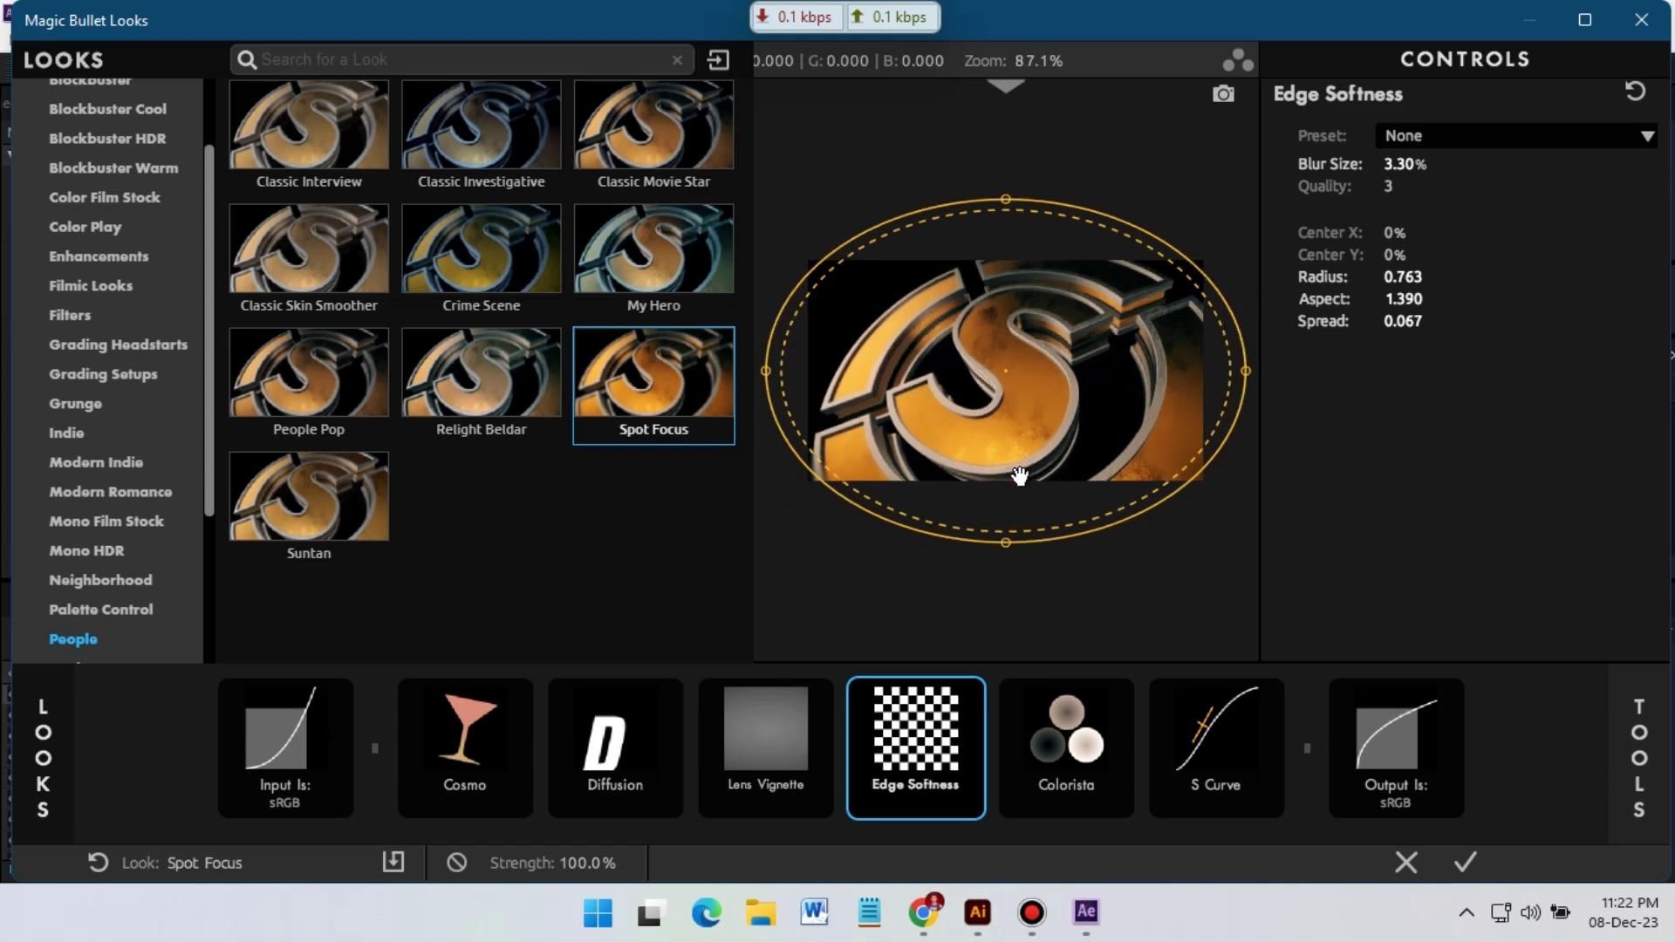
drag(766, 373, 731, 384)
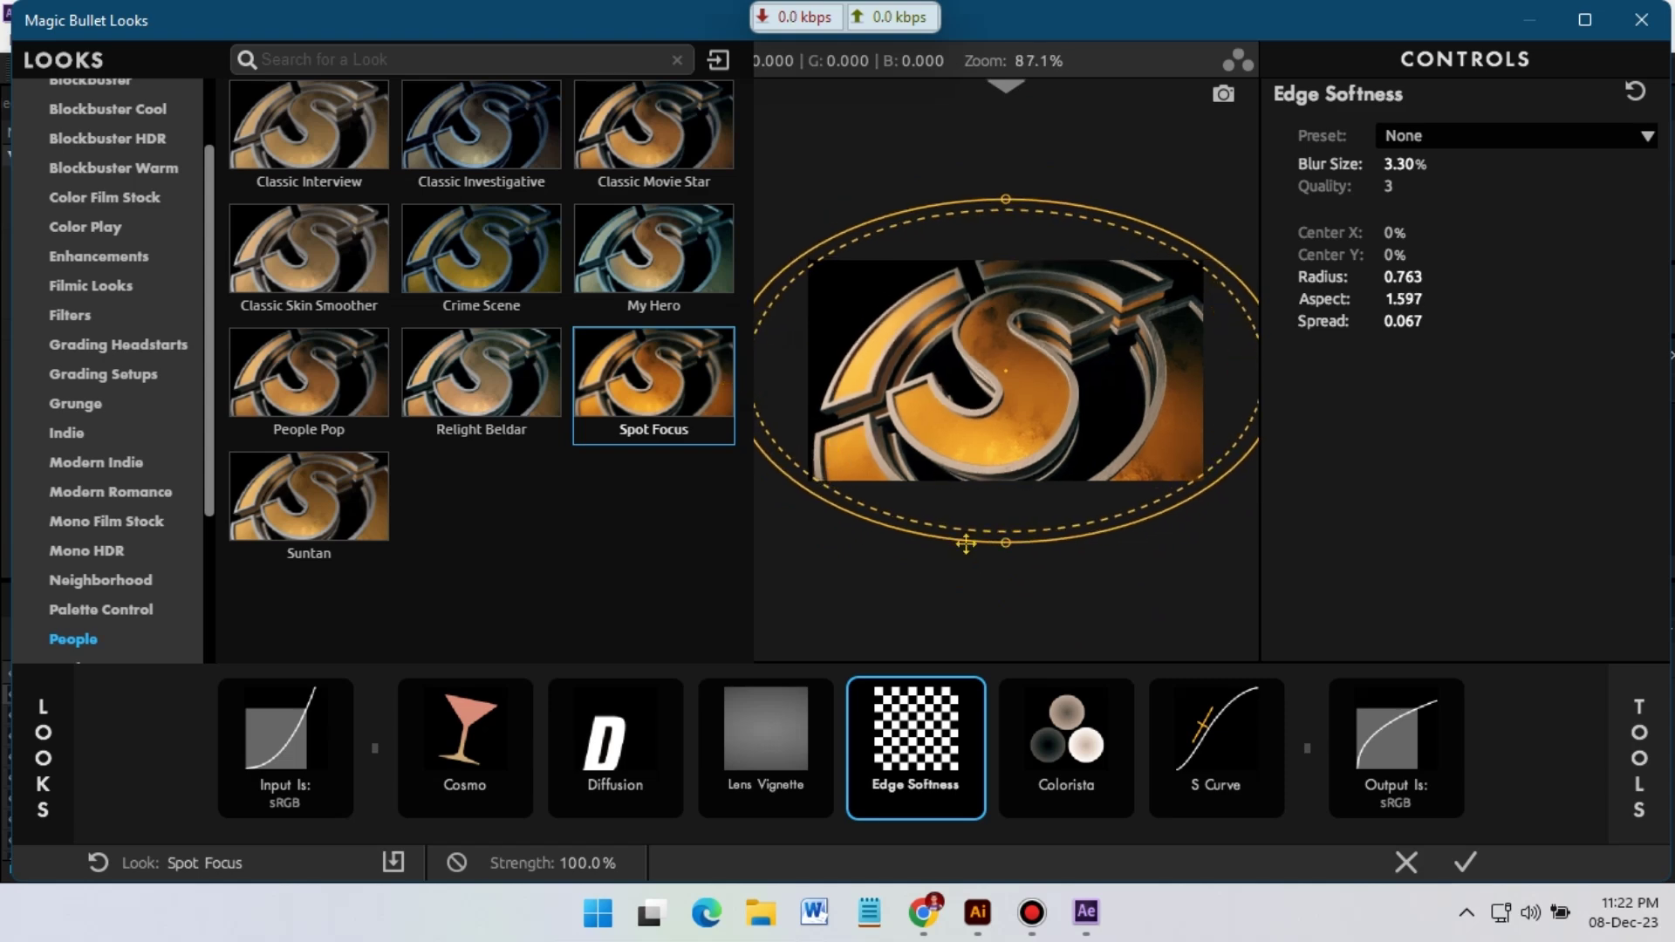
drag(1006, 543, 1006, 561)
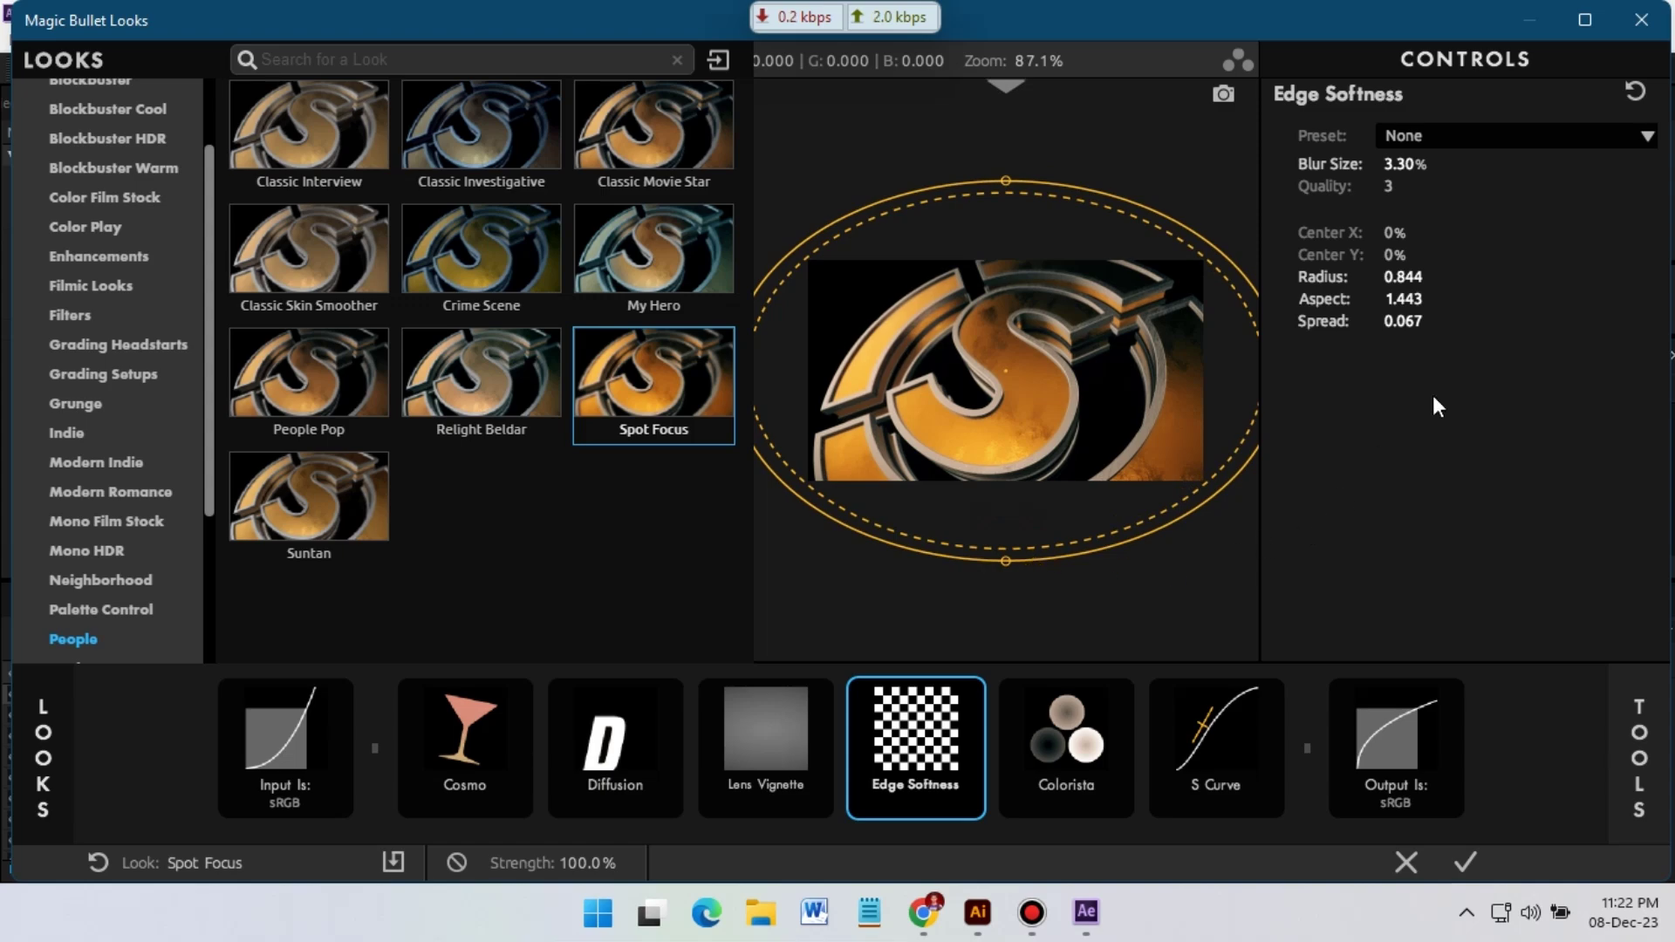
click(1462, 855)
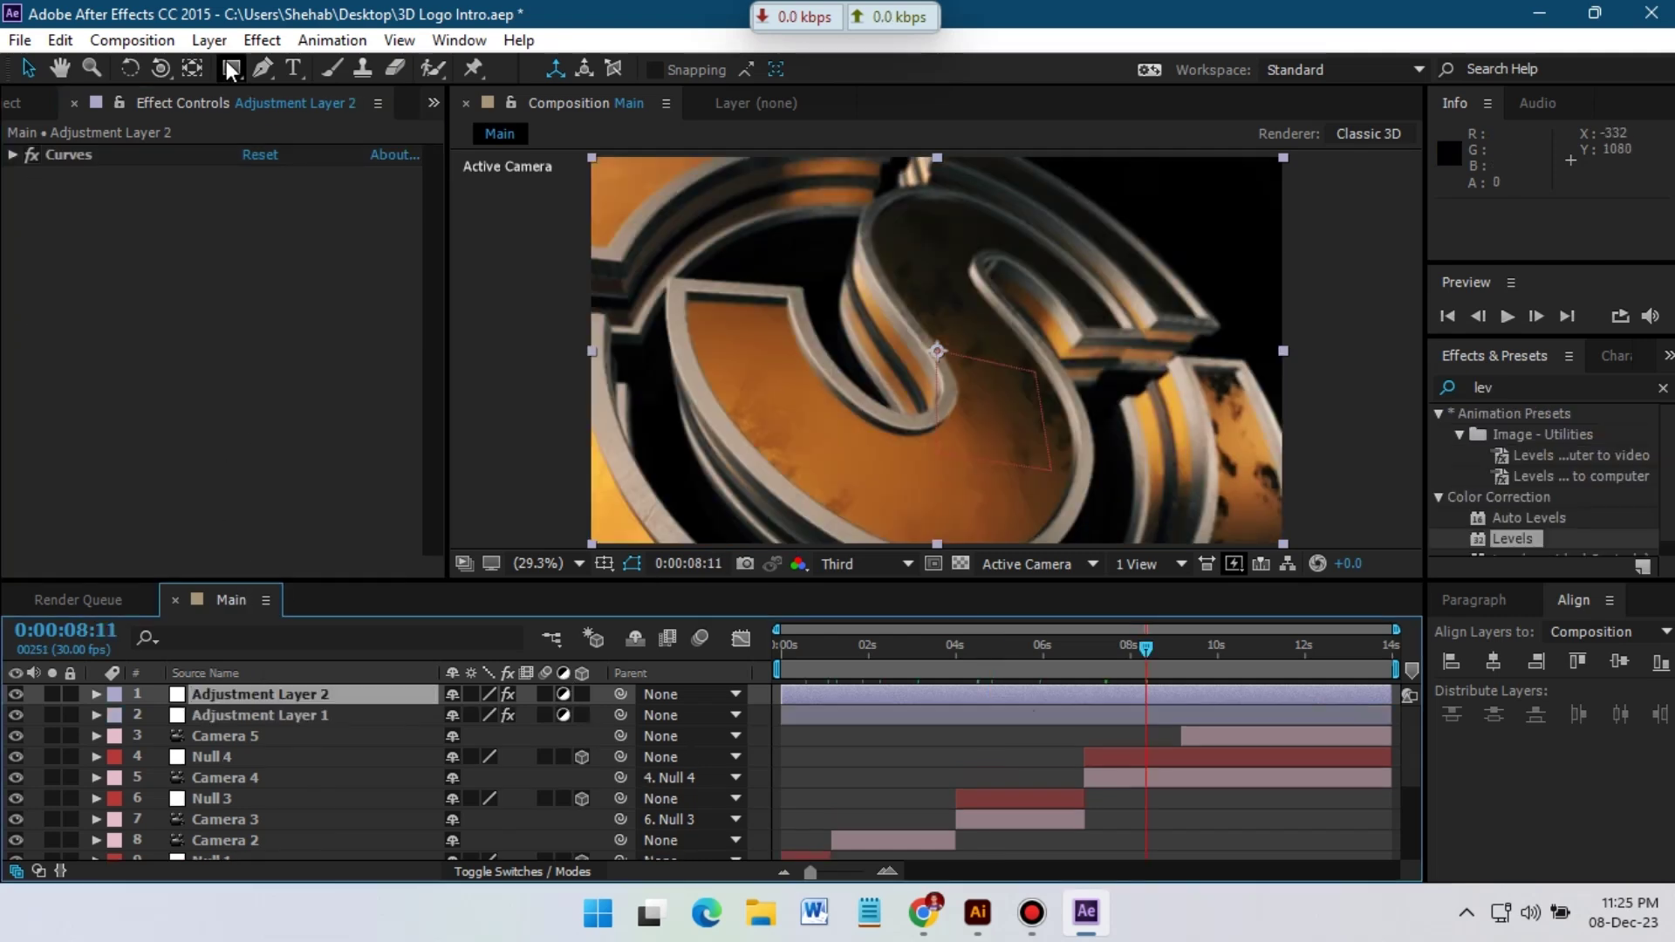
Add a Parallel light named Light 1 to the composition.
click(209, 40)
mouse_move(349, 22)
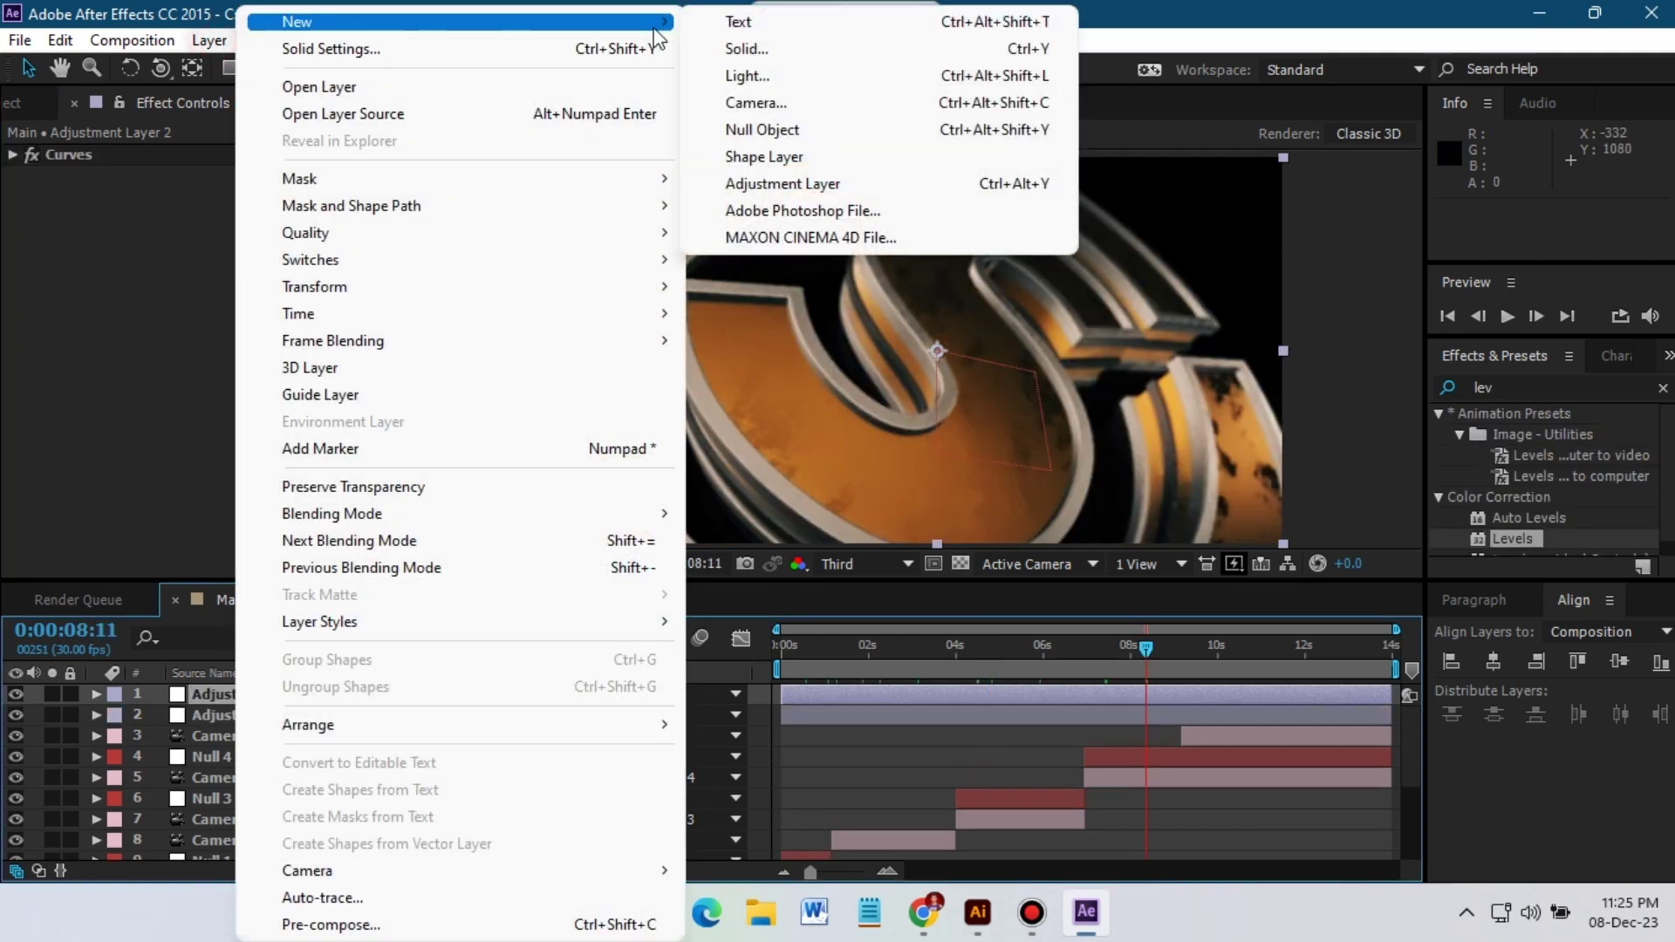
click(784, 77)
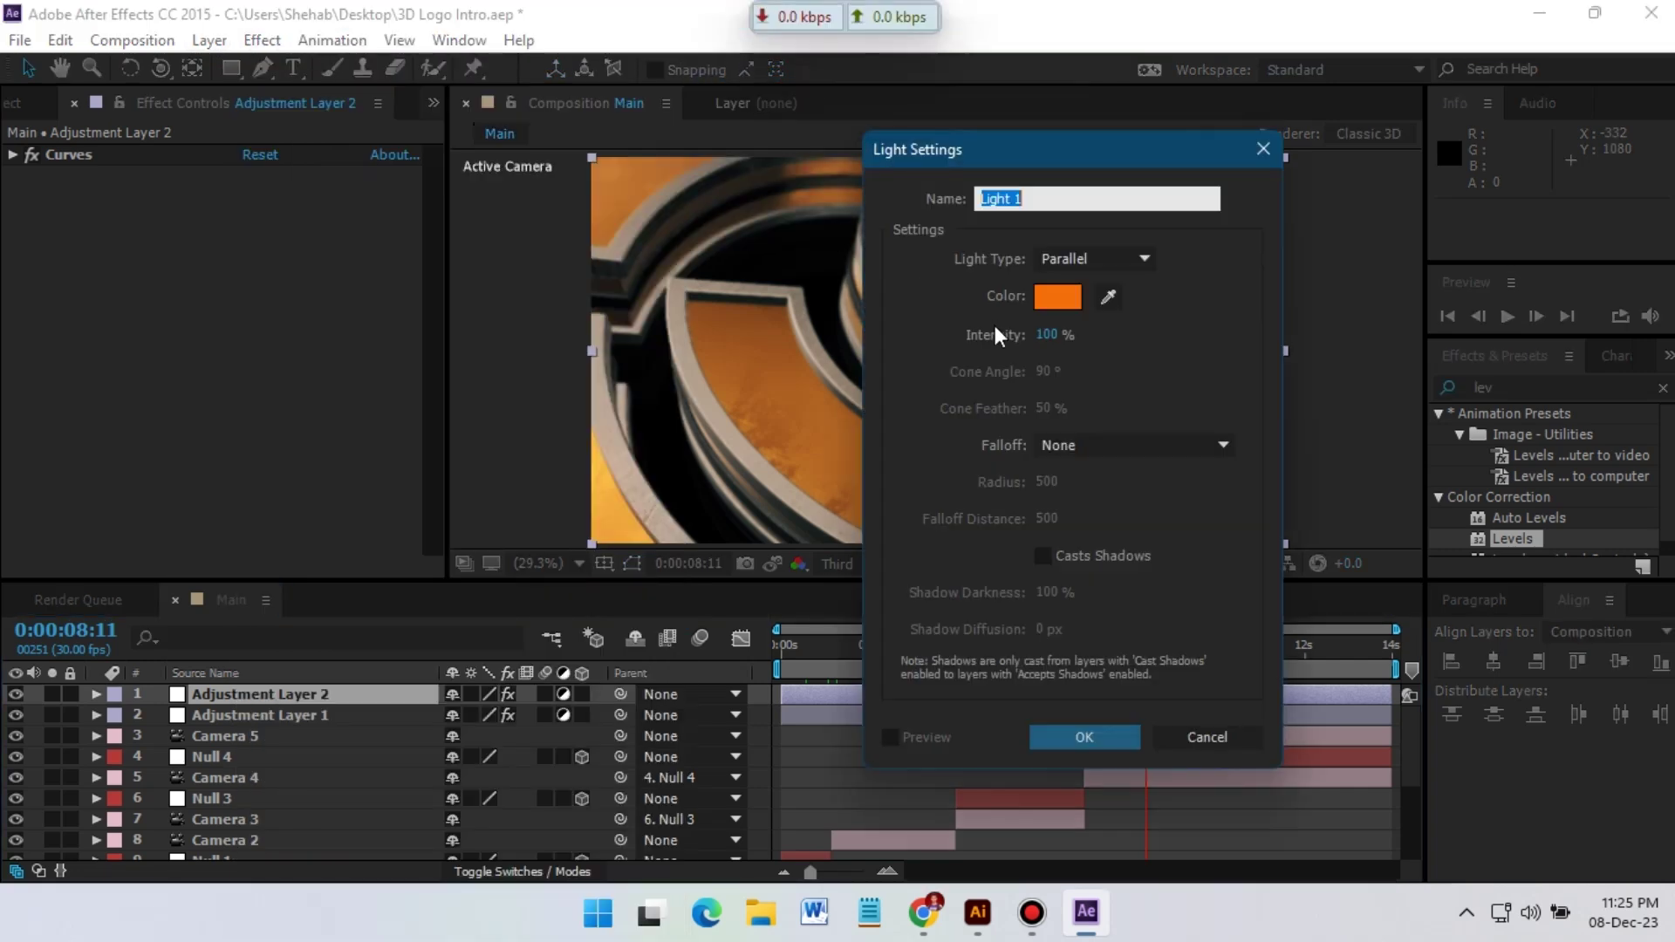
click(1103, 254)
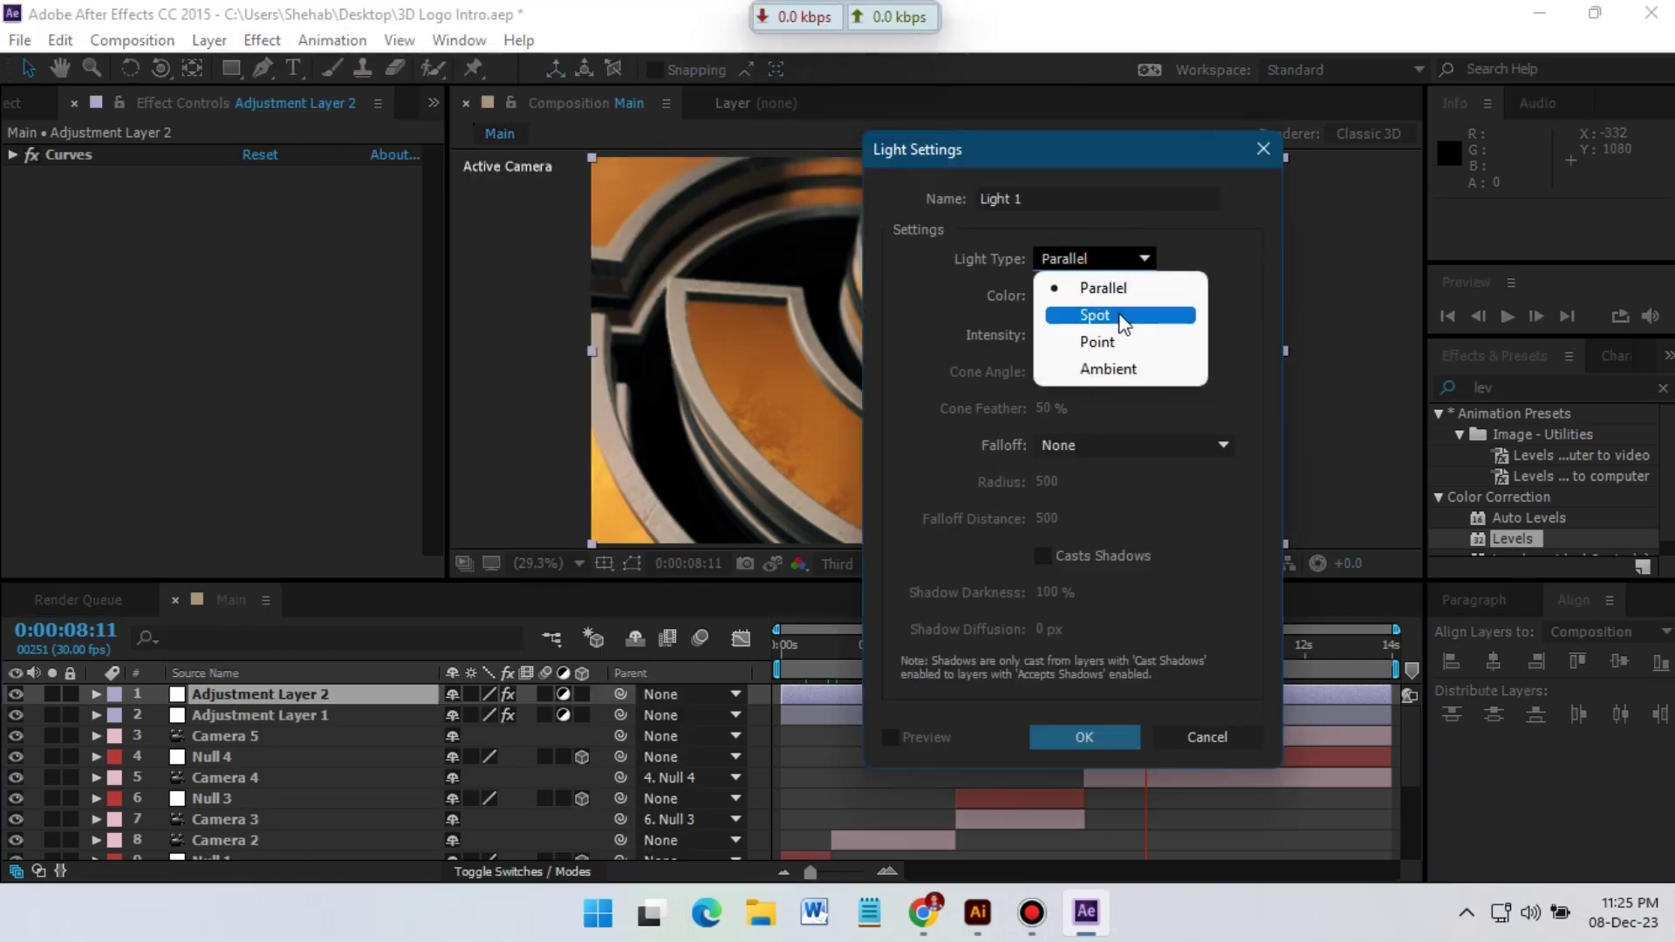
click(1091, 288)
click(1091, 733)
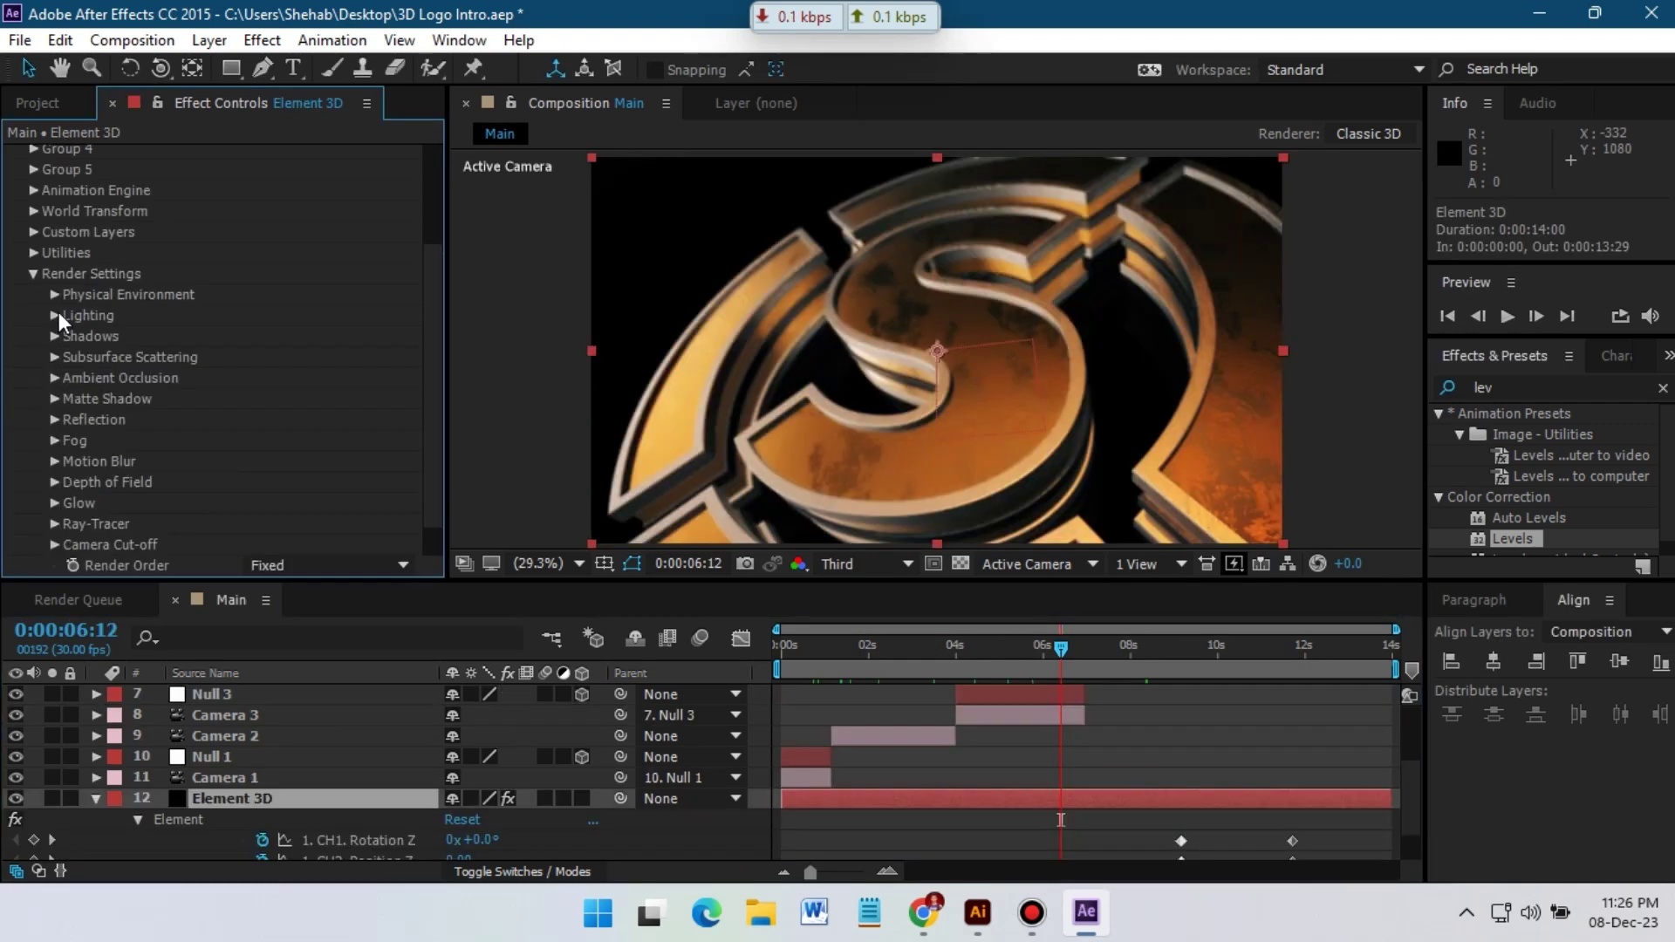
In Element 3D's render lighting settings, try the Dramatic preset and set Add Lighting to Stylized.
click(54, 315)
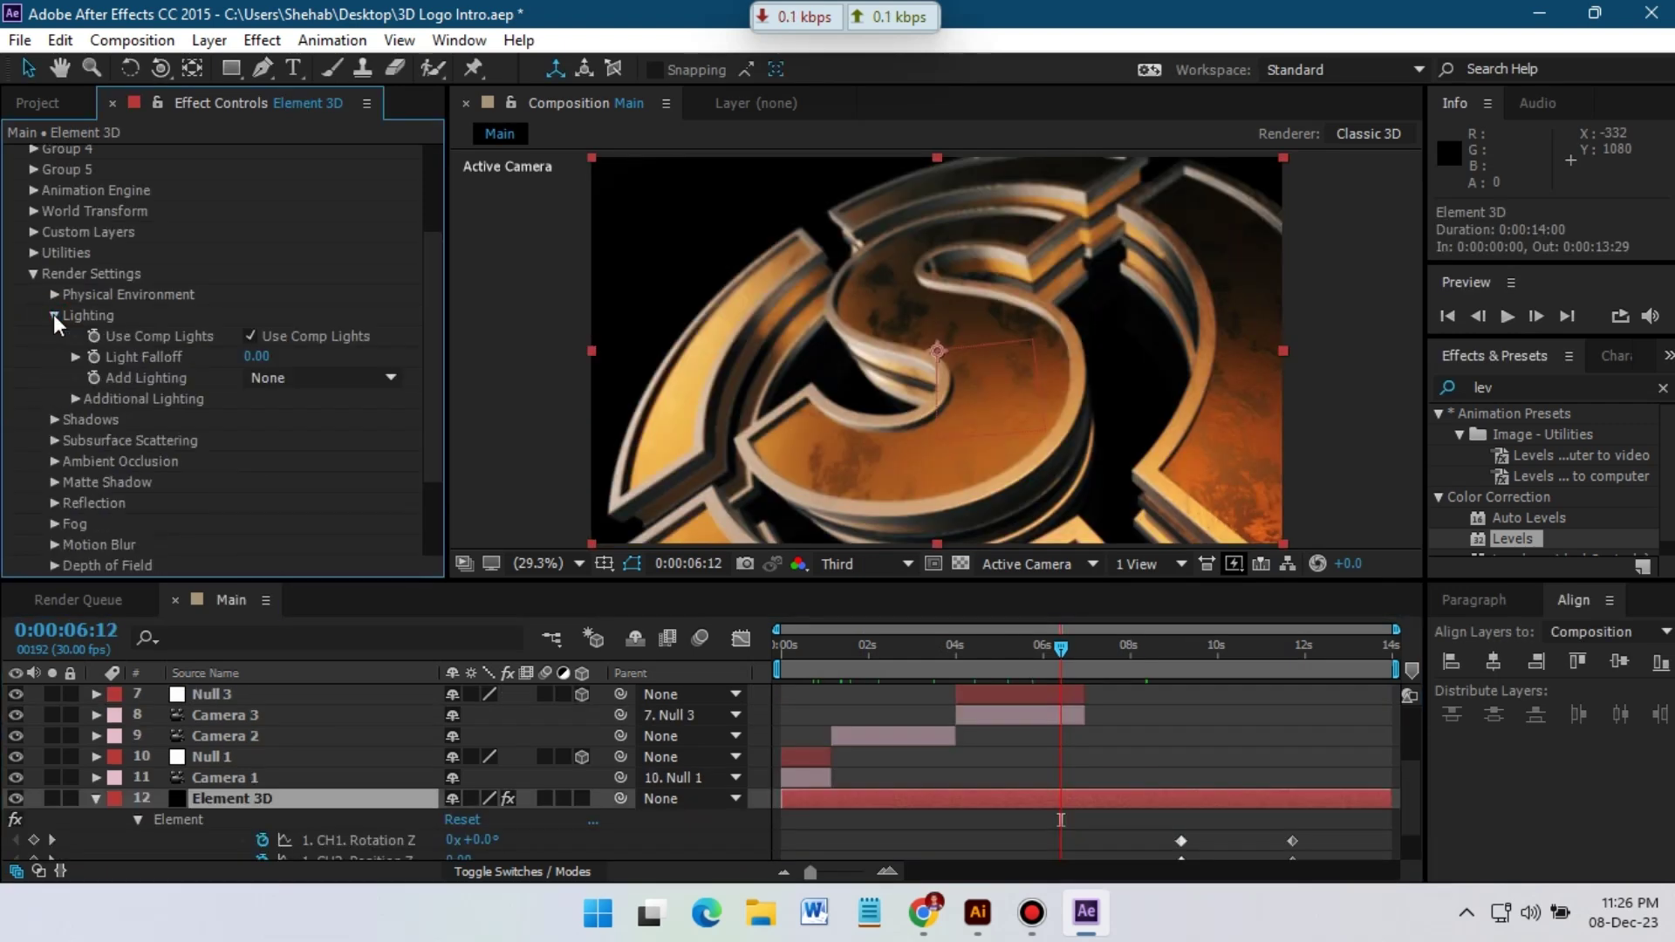
click(327, 375)
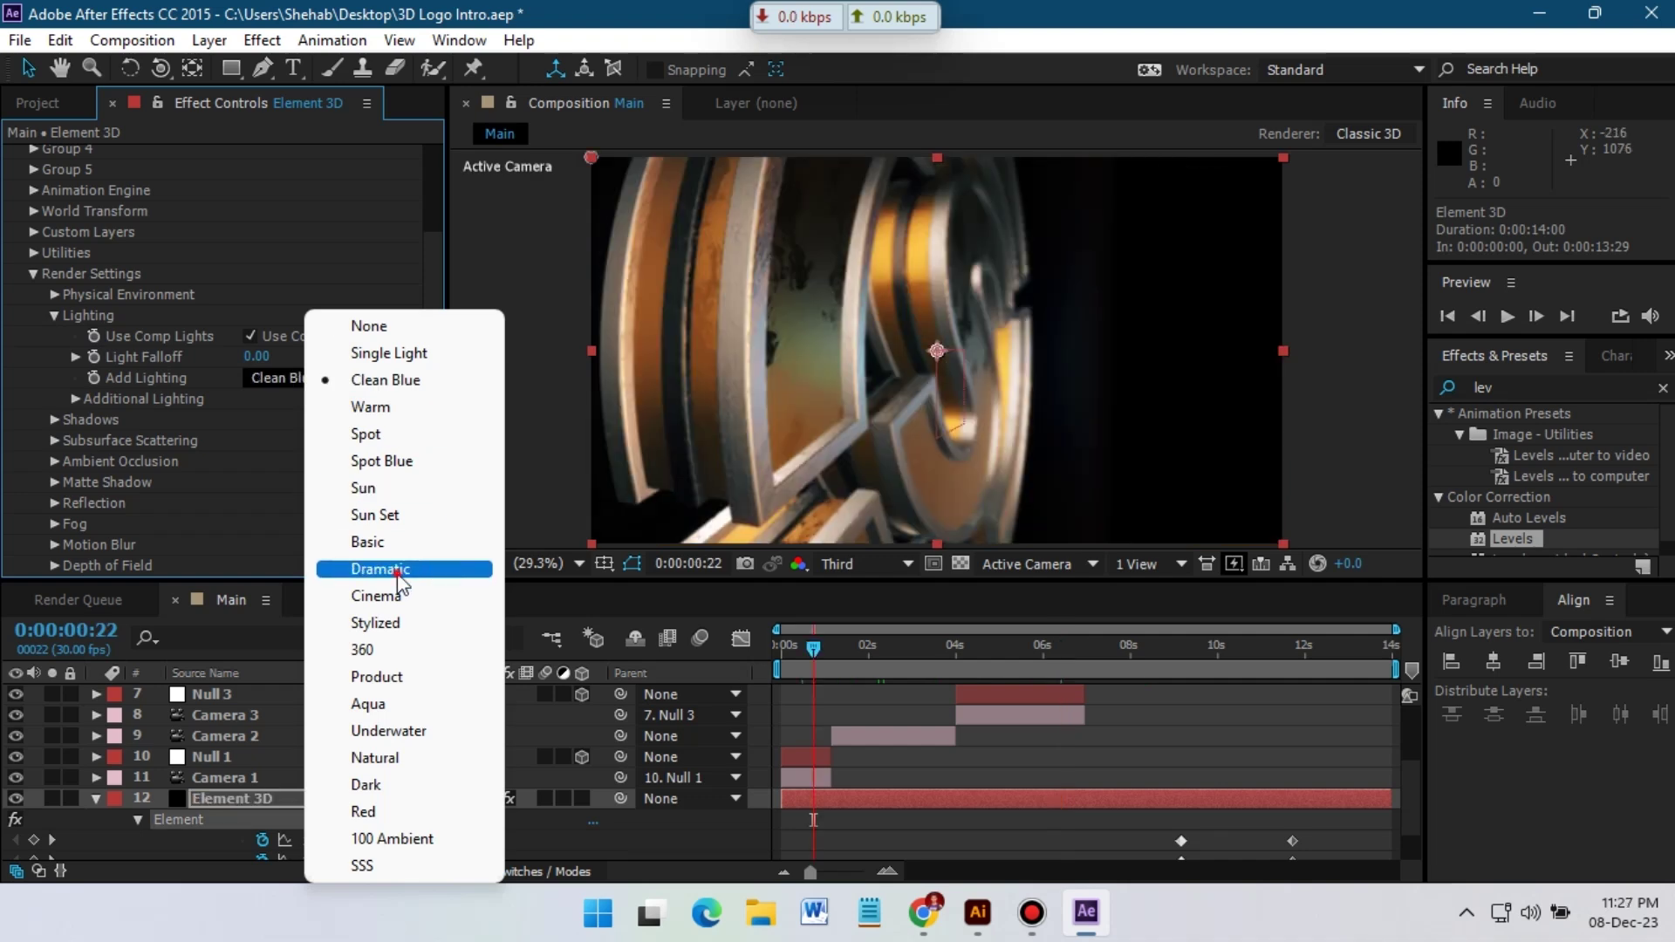
click(400, 576)
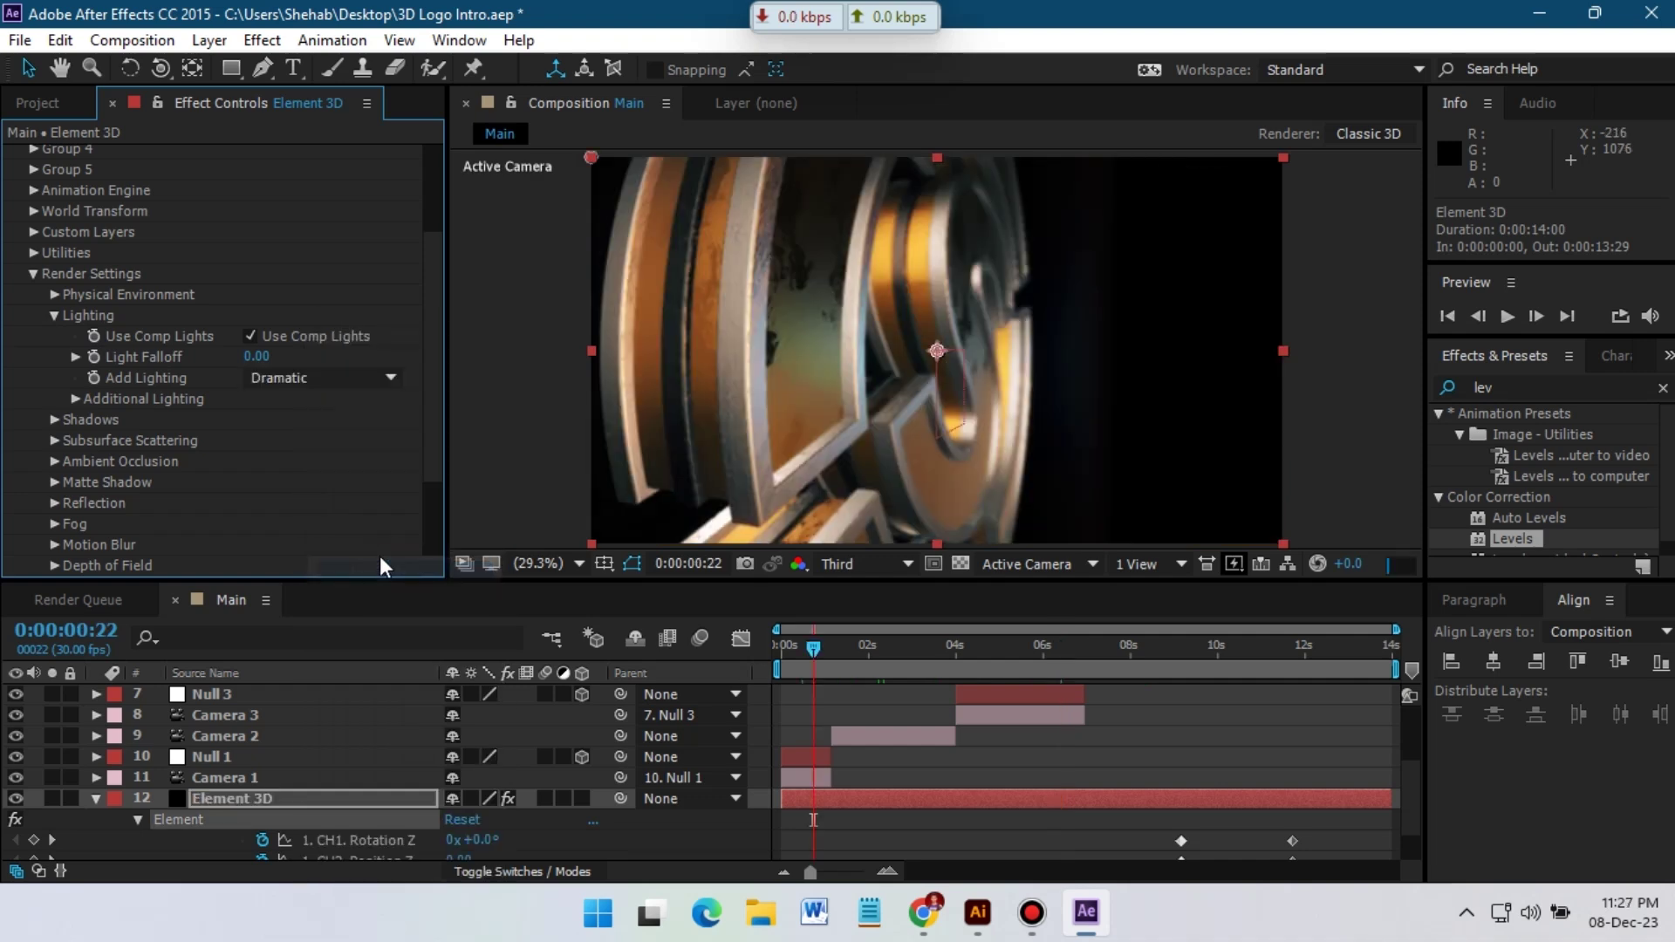
click(325, 376)
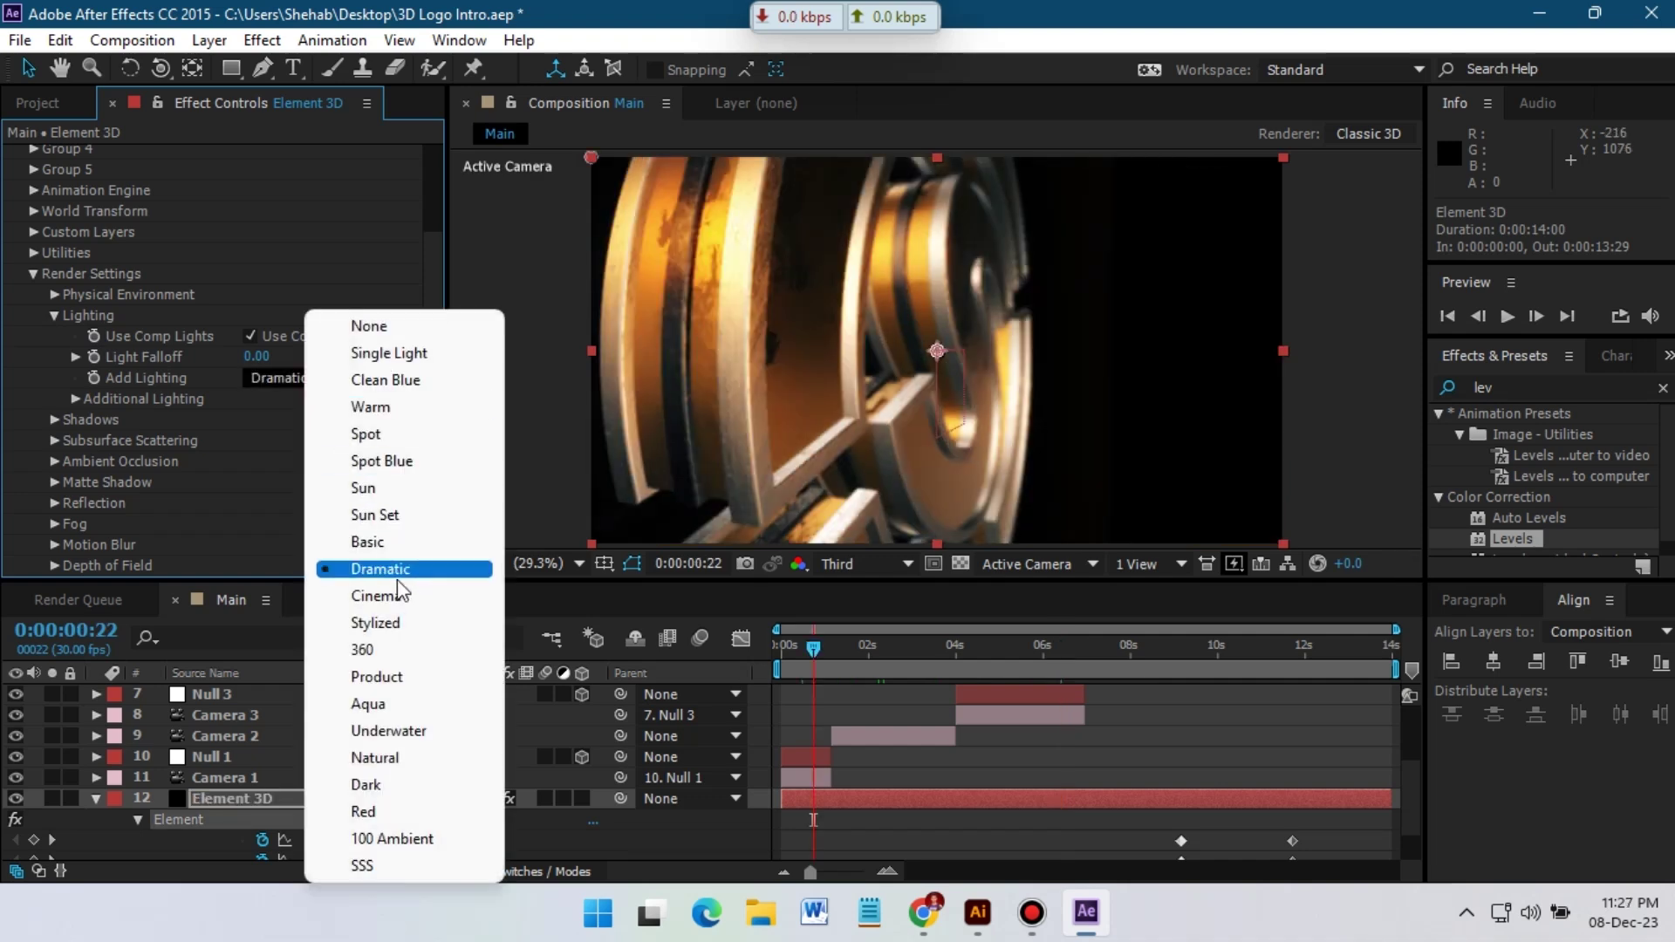
click(400, 619)
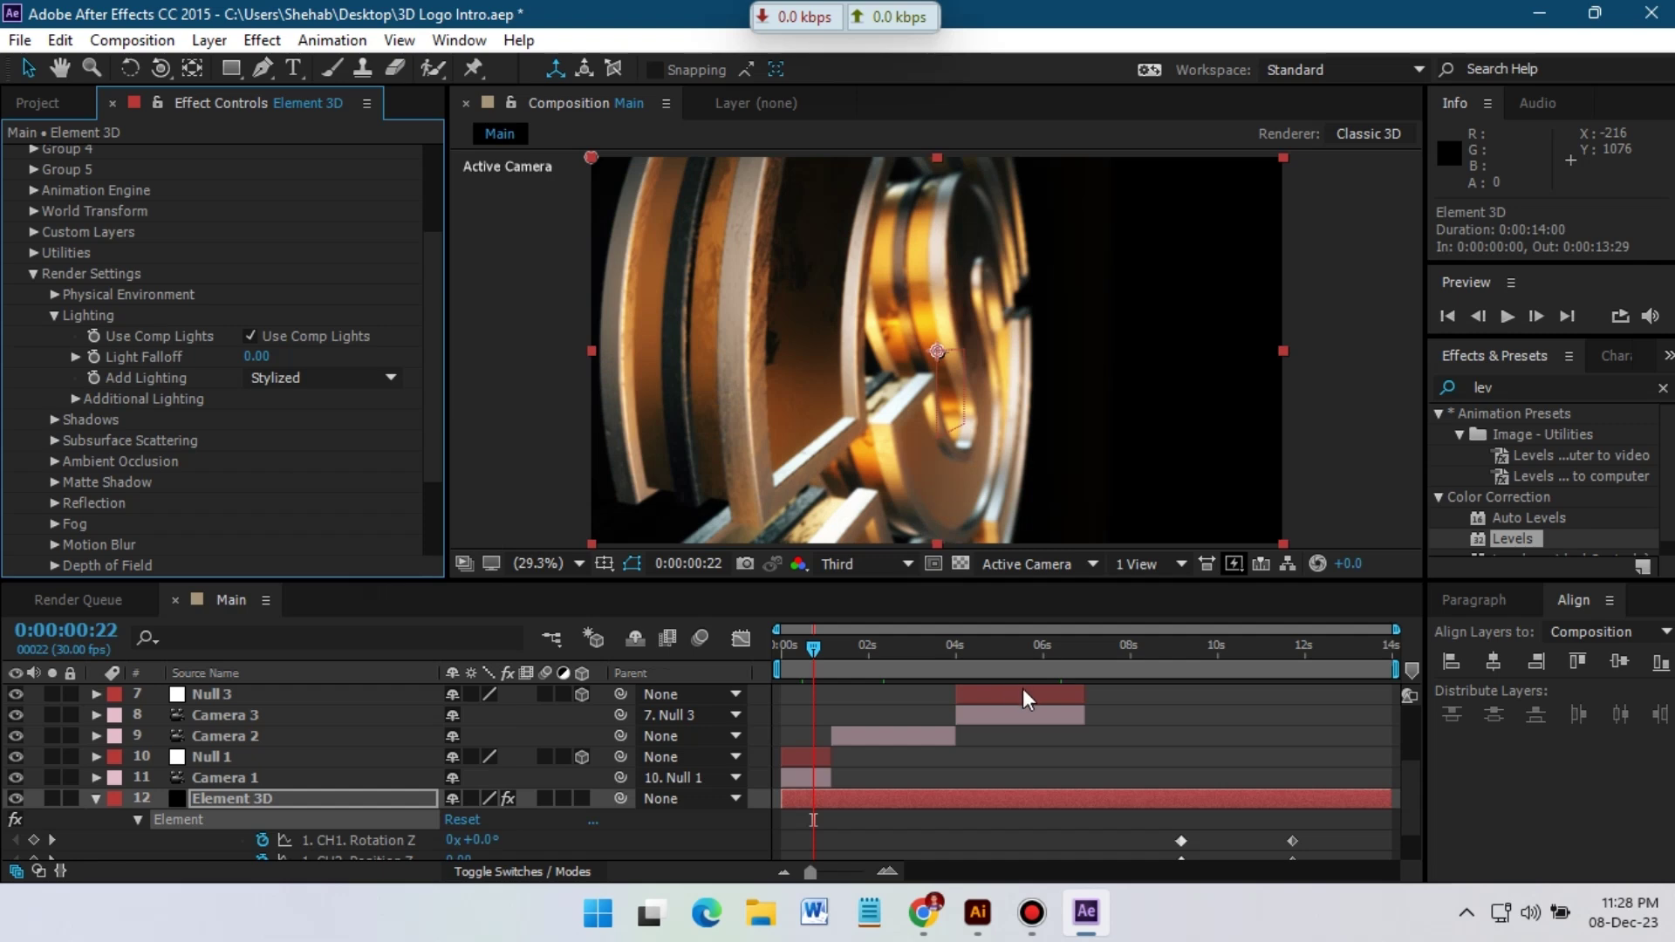
At 0:00:08:26, add an Intensity keyframe of 100% to Light 1.
drag(934, 658, 1278, 667)
scroll(1146, 703, up, 3)
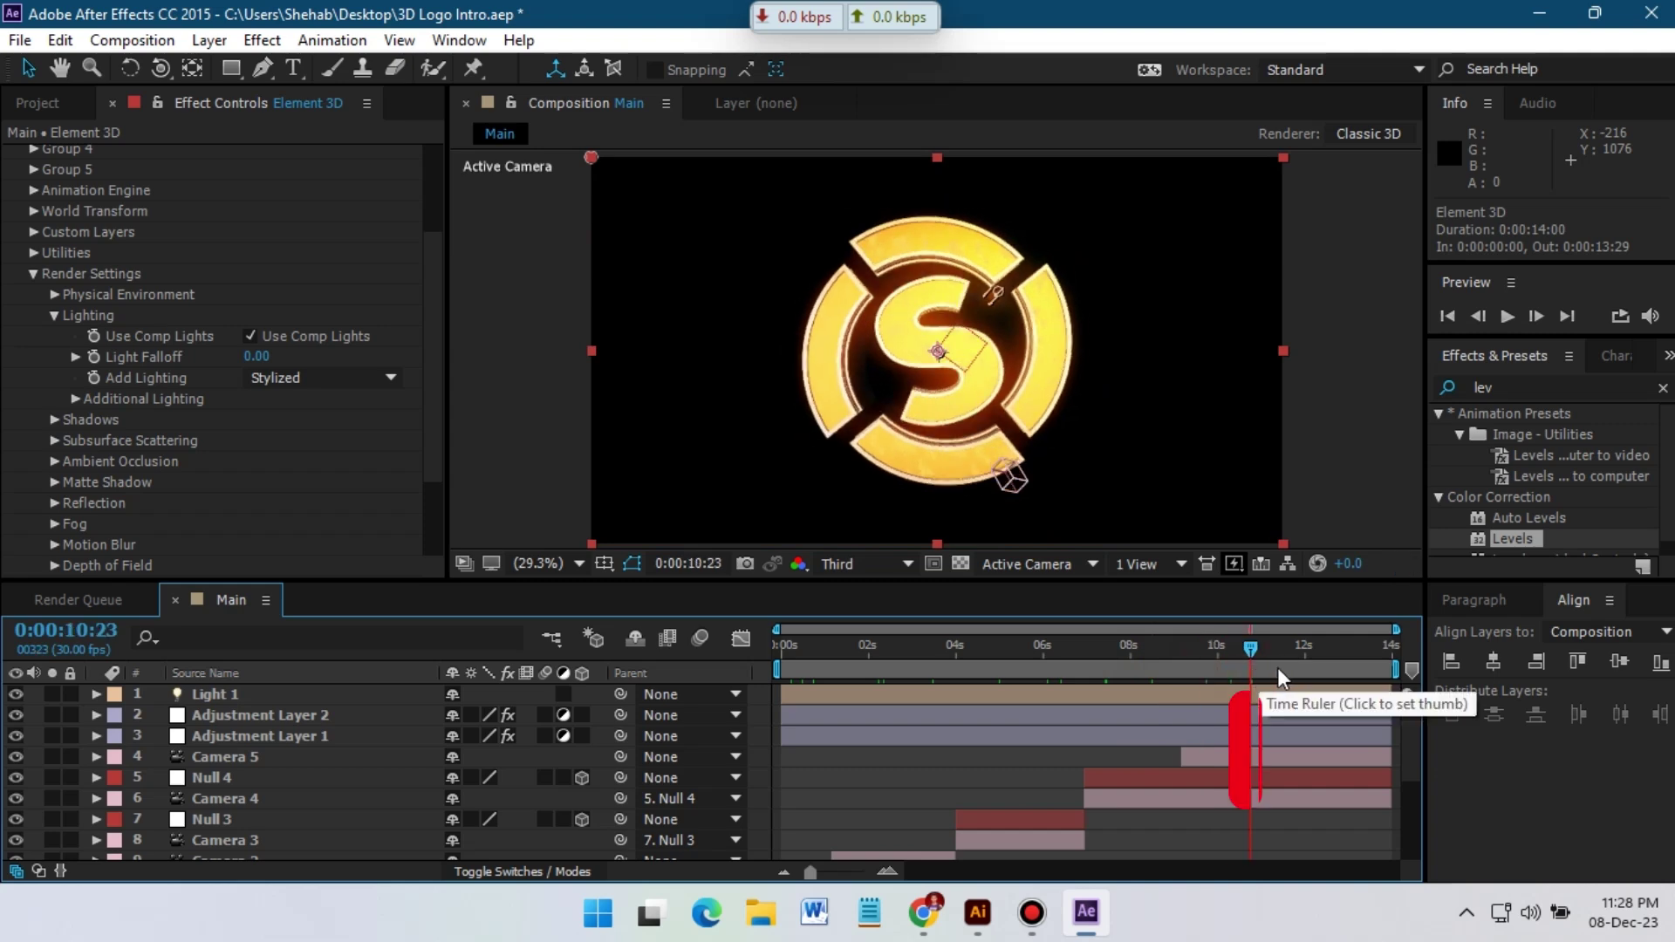
click(1187, 658)
drag(1191, 656, 1169, 660)
click(209, 696)
key(t)
click(157, 736)
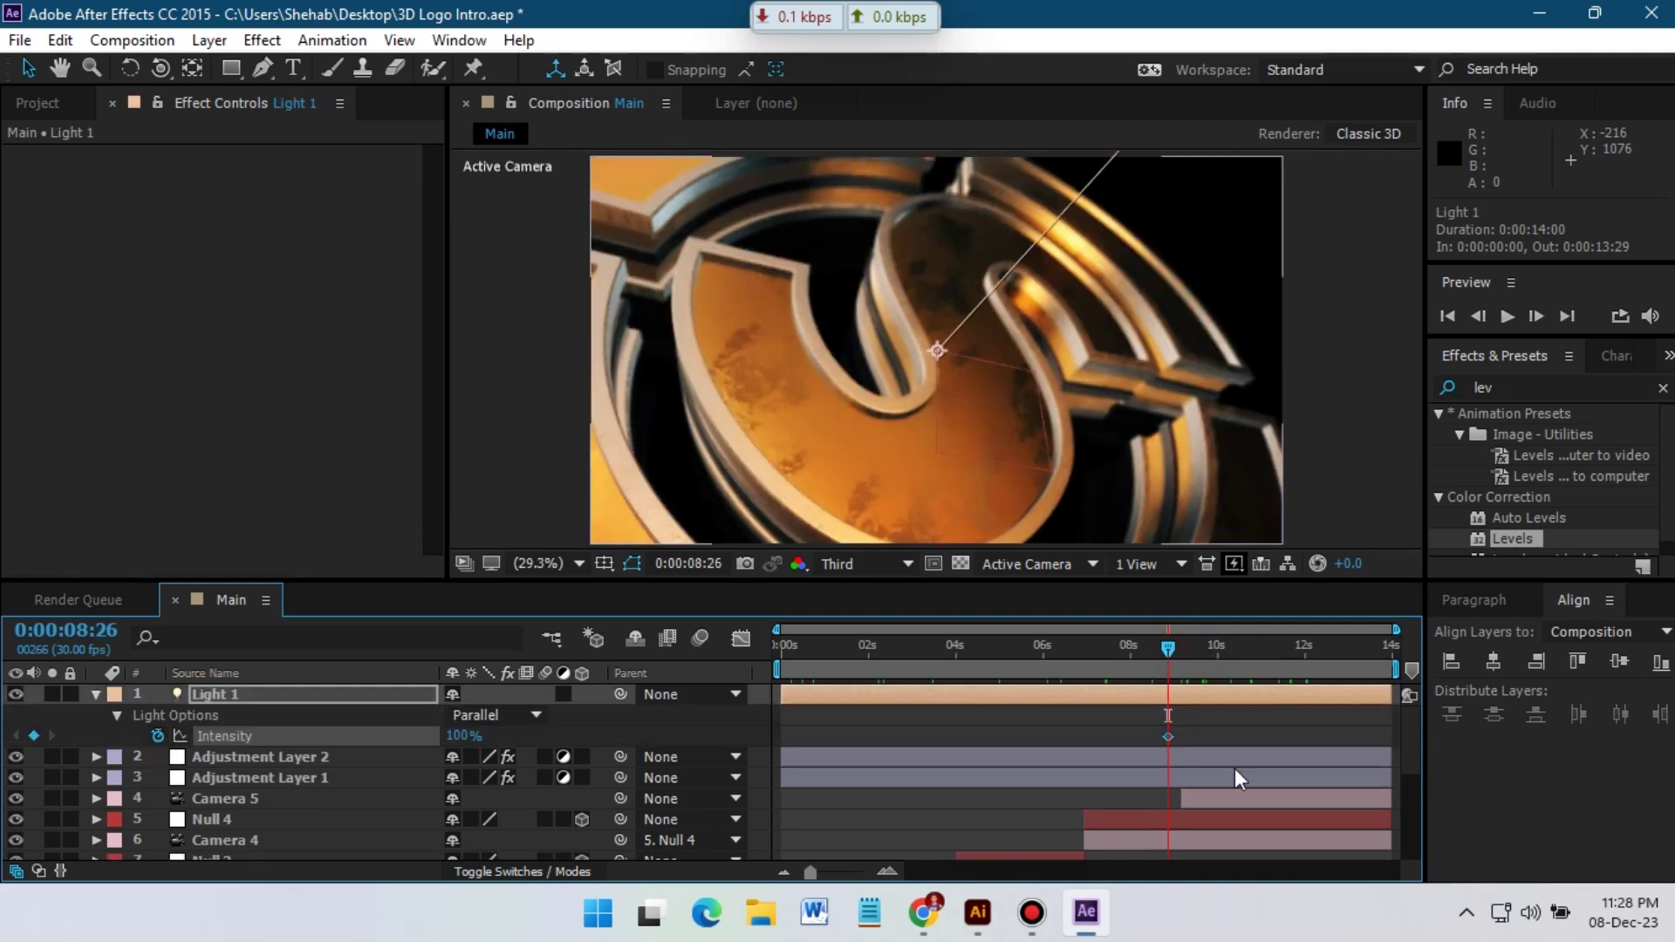
At 0:00:09:27, keyframe Light 1's Intensity at 20%.
click(1196, 659)
click(1202, 656)
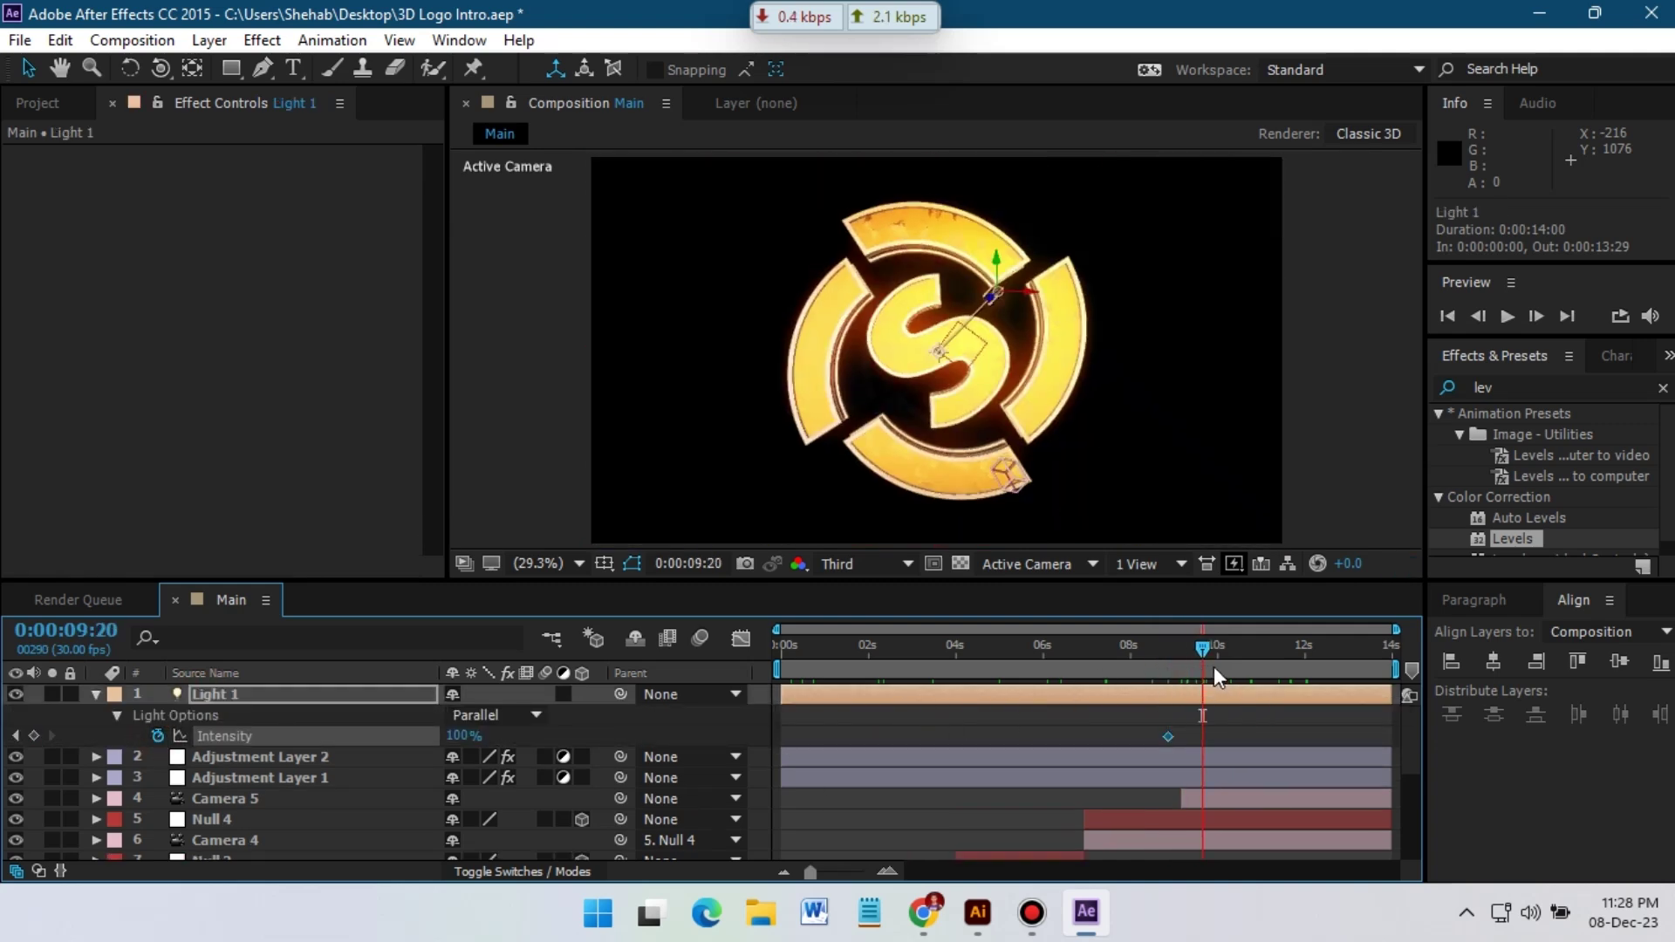
click(1214, 663)
click(466, 736)
text(20)
key(Return)
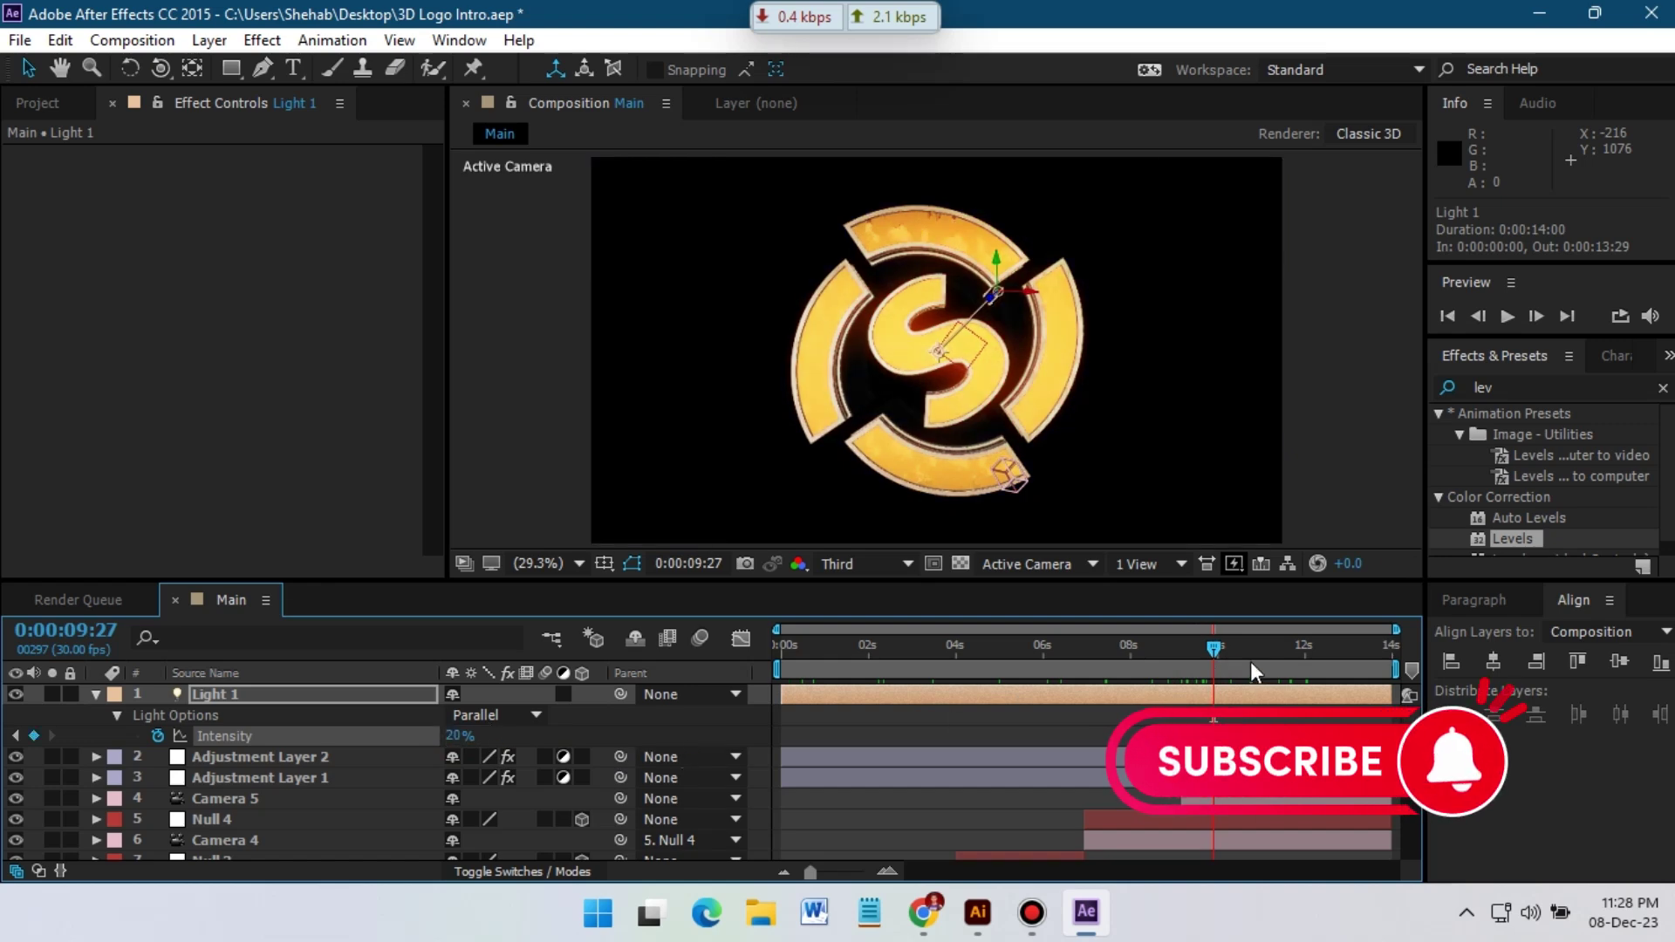
Review the logo's lighting at several times after the fade and collapse Light 1's properties.
click(1296, 657)
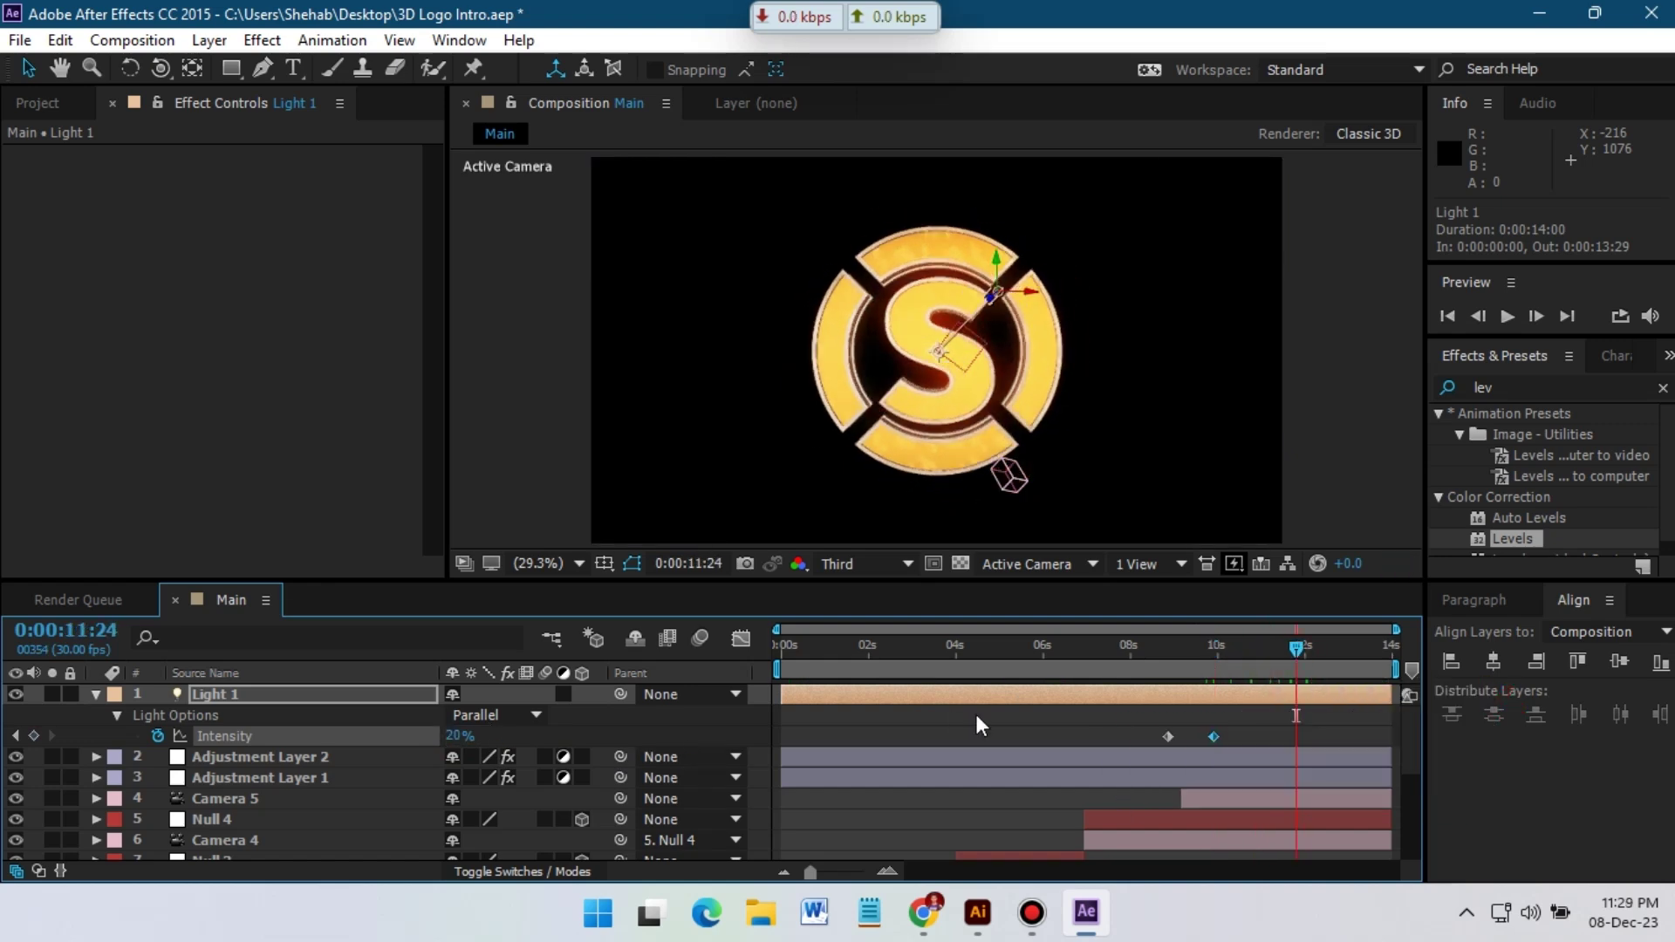
key(Return)
drag(1297, 660, 1357, 666)
click(96, 695)
click(890, 647)
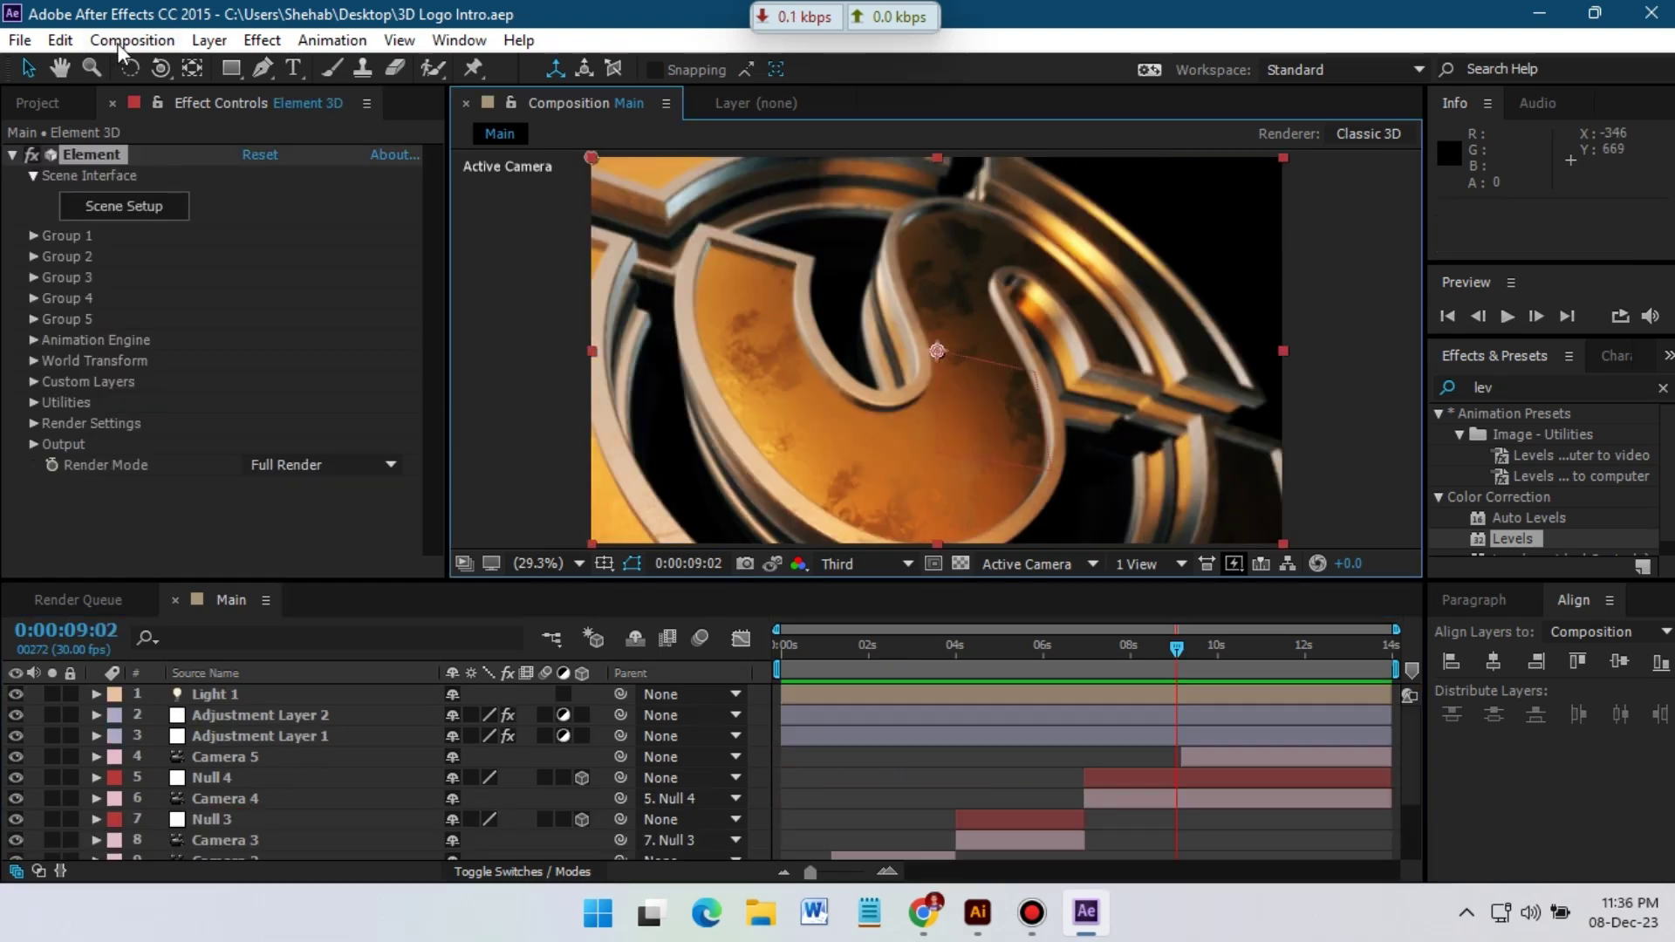
Add the Main composition to the render queue and set its output module to AfterCodecs .mp4 with audio output off.
click(117, 43)
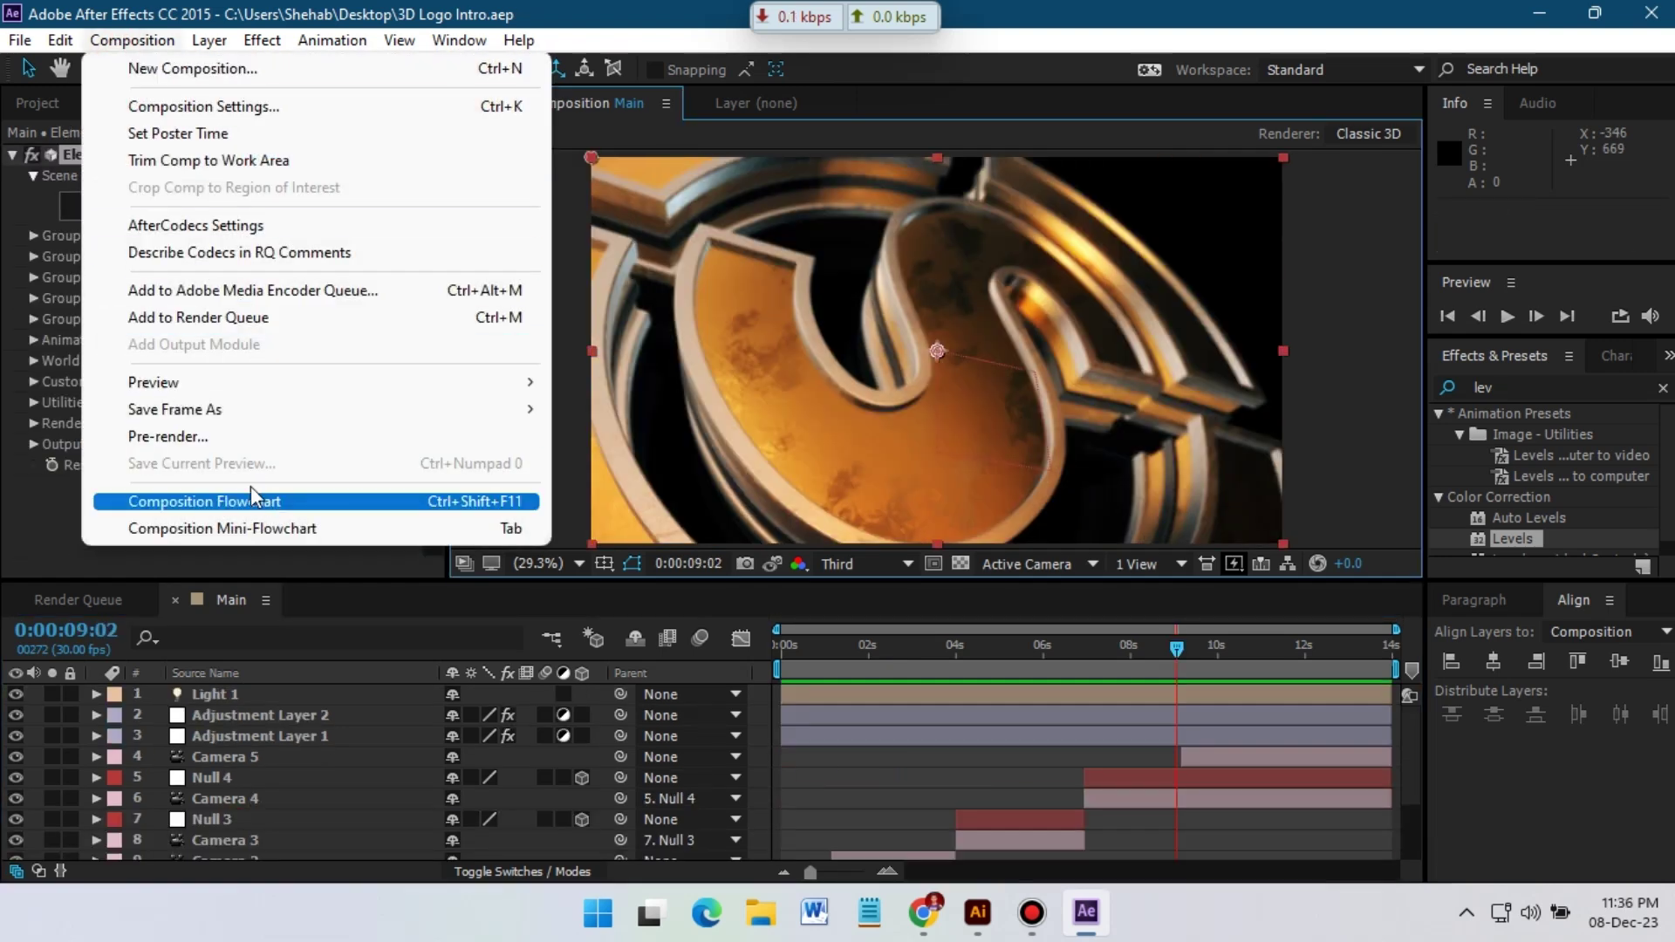
click(233, 317)
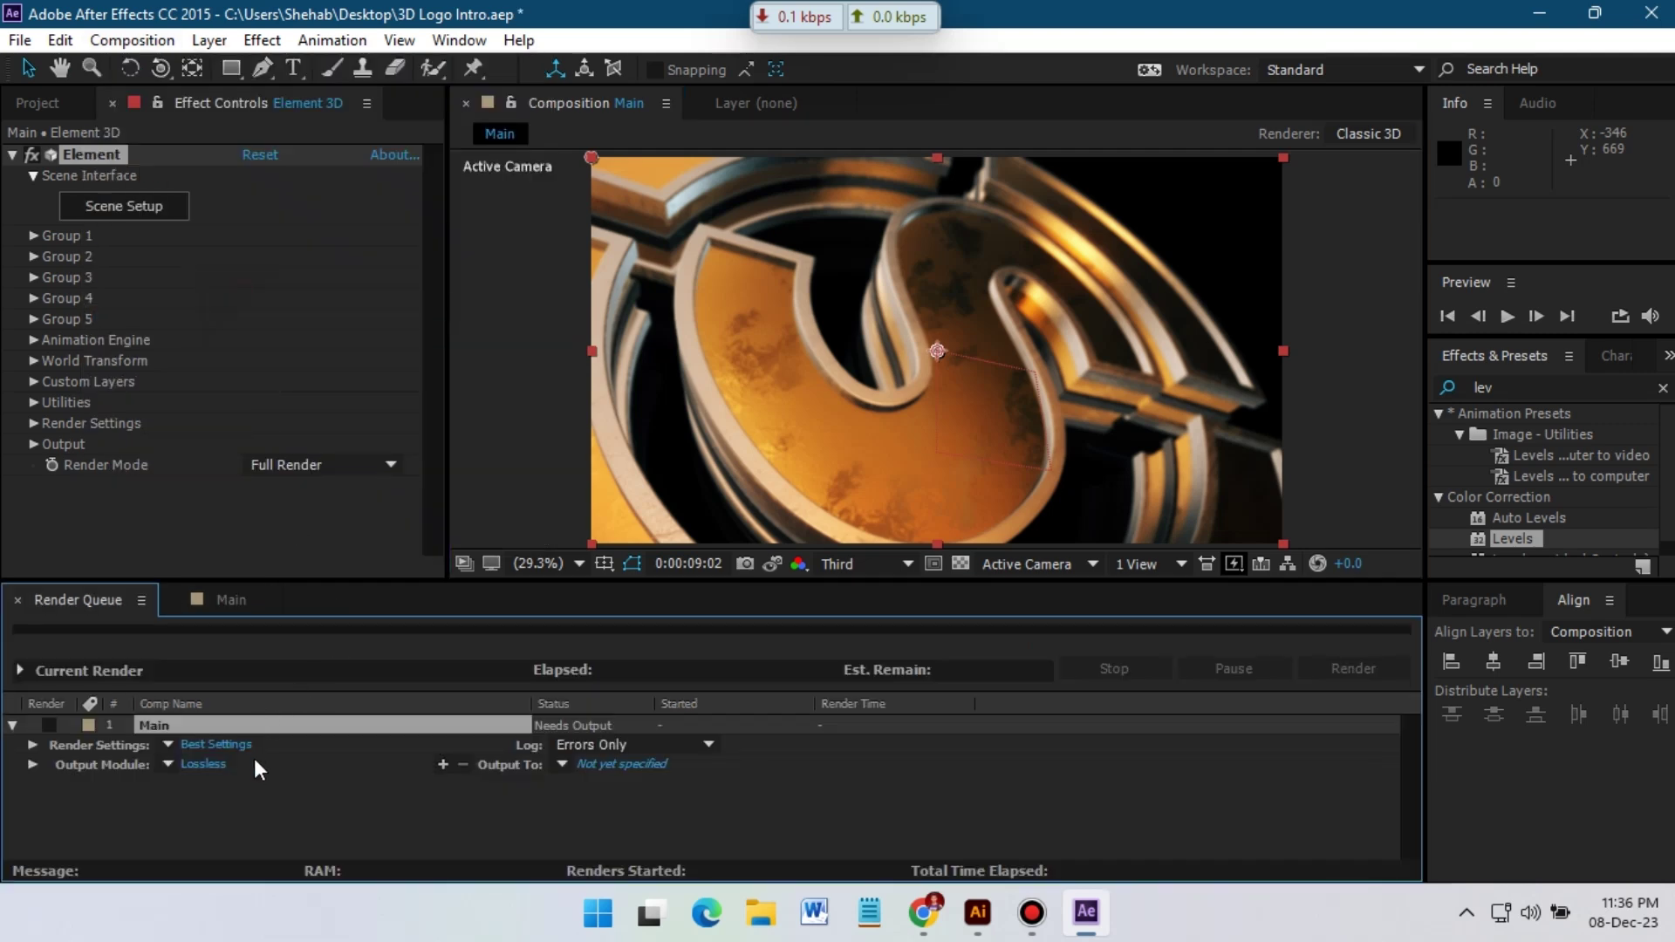
click(222, 762)
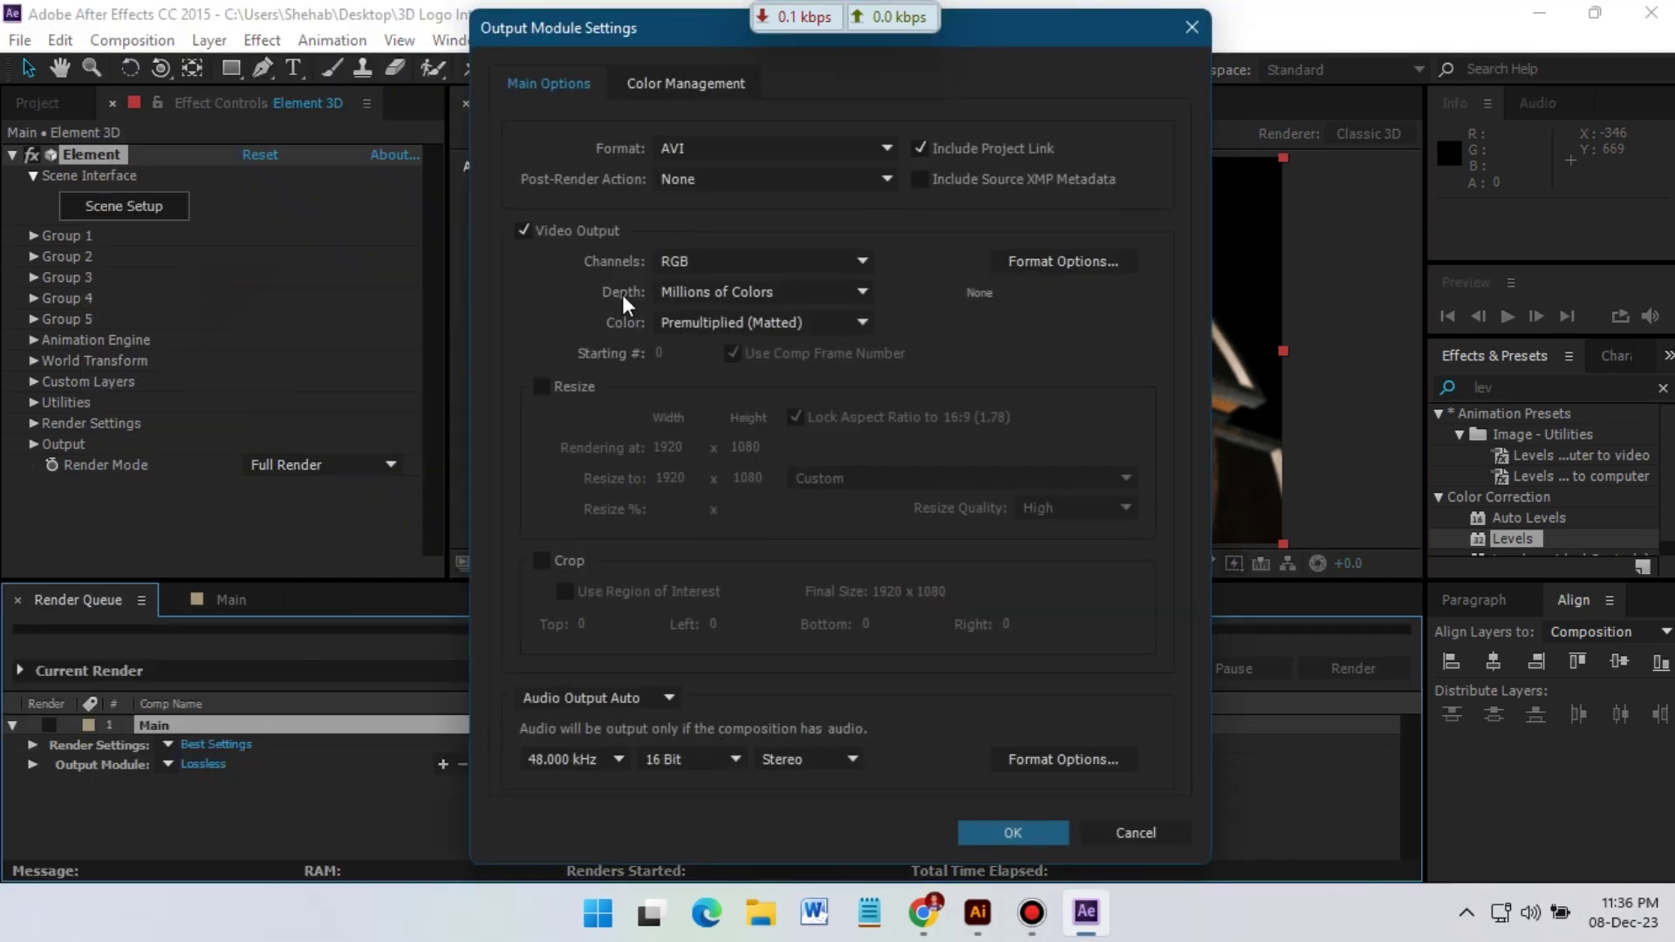
click(688, 149)
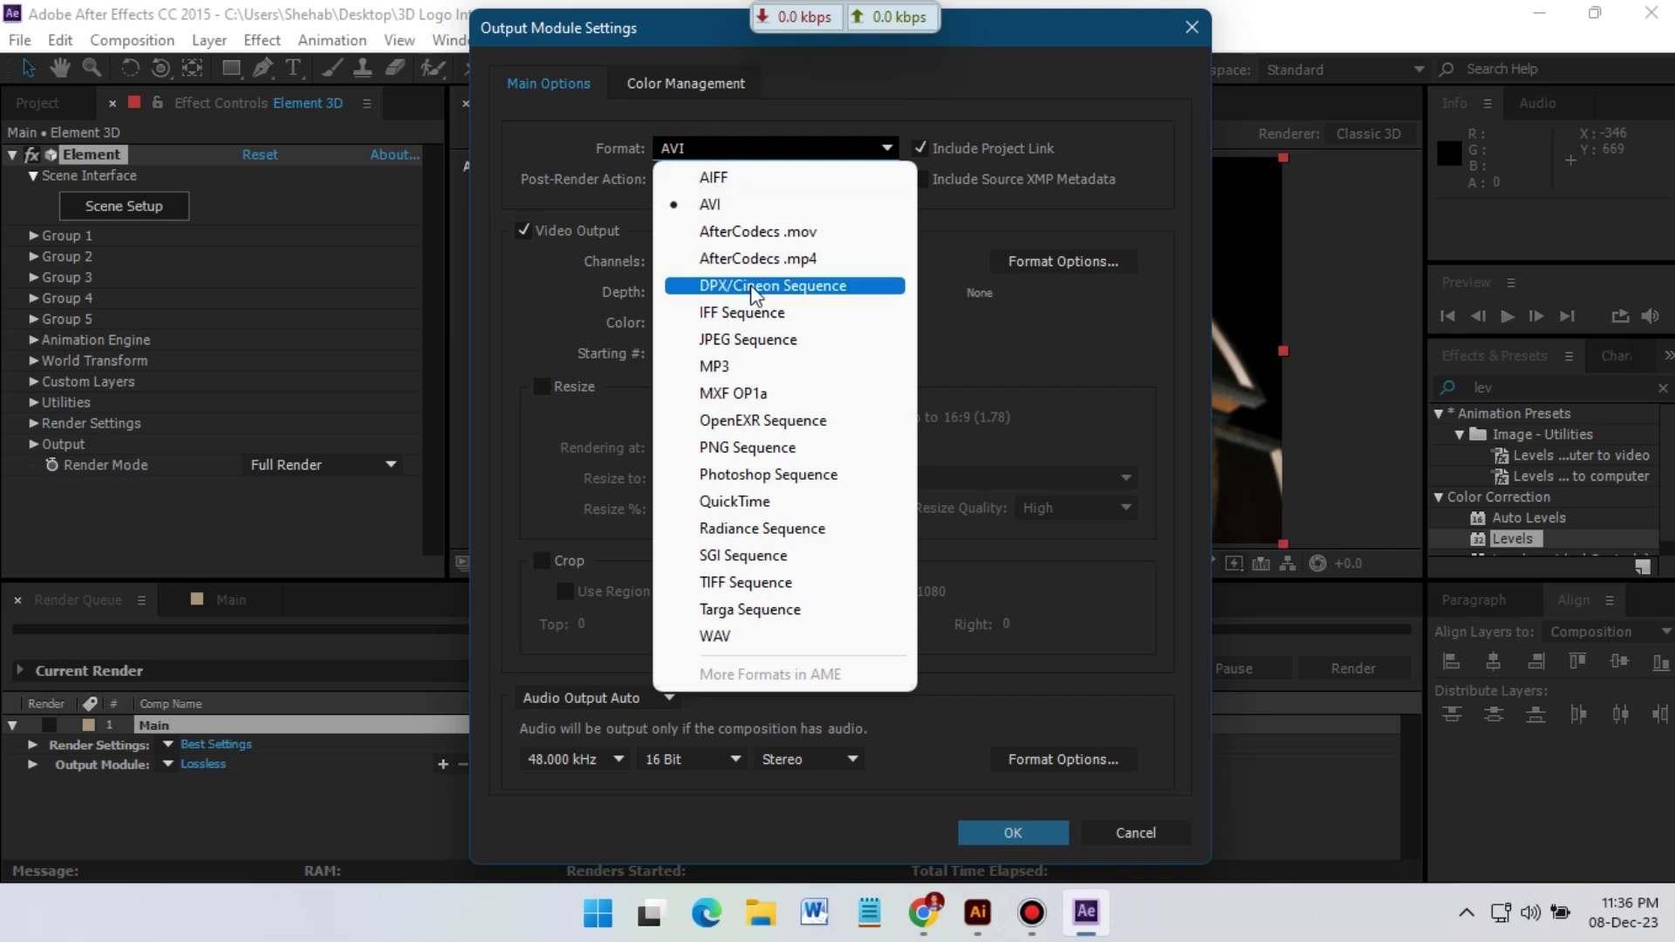
click(759, 260)
click(634, 698)
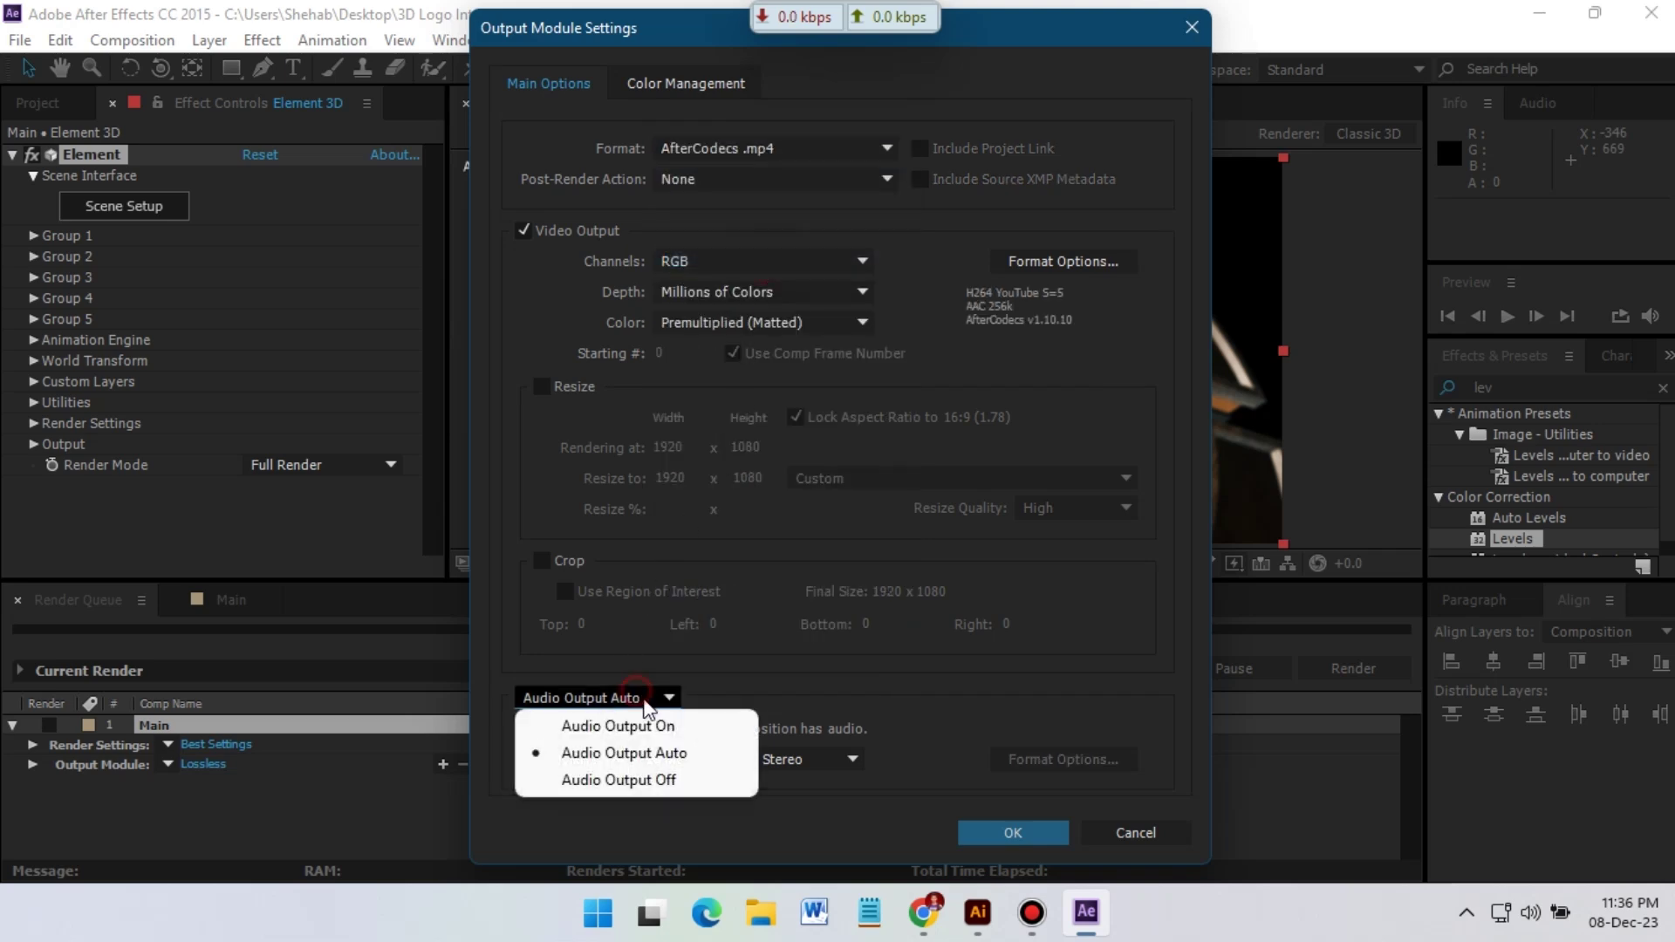
click(663, 778)
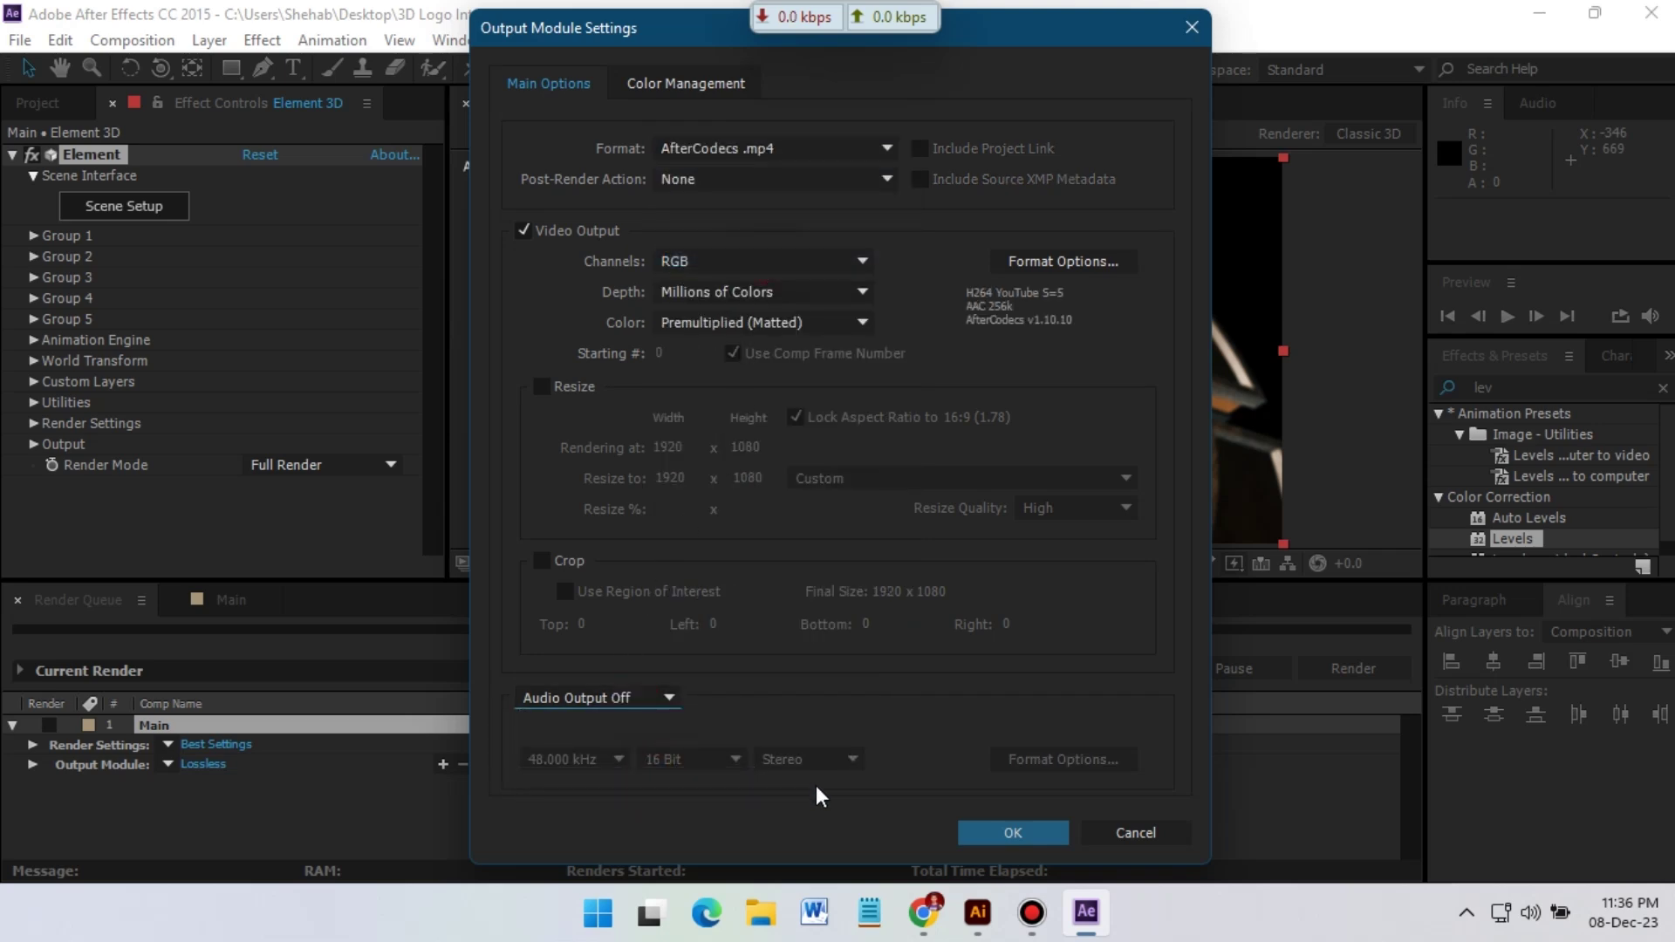
click(1012, 833)
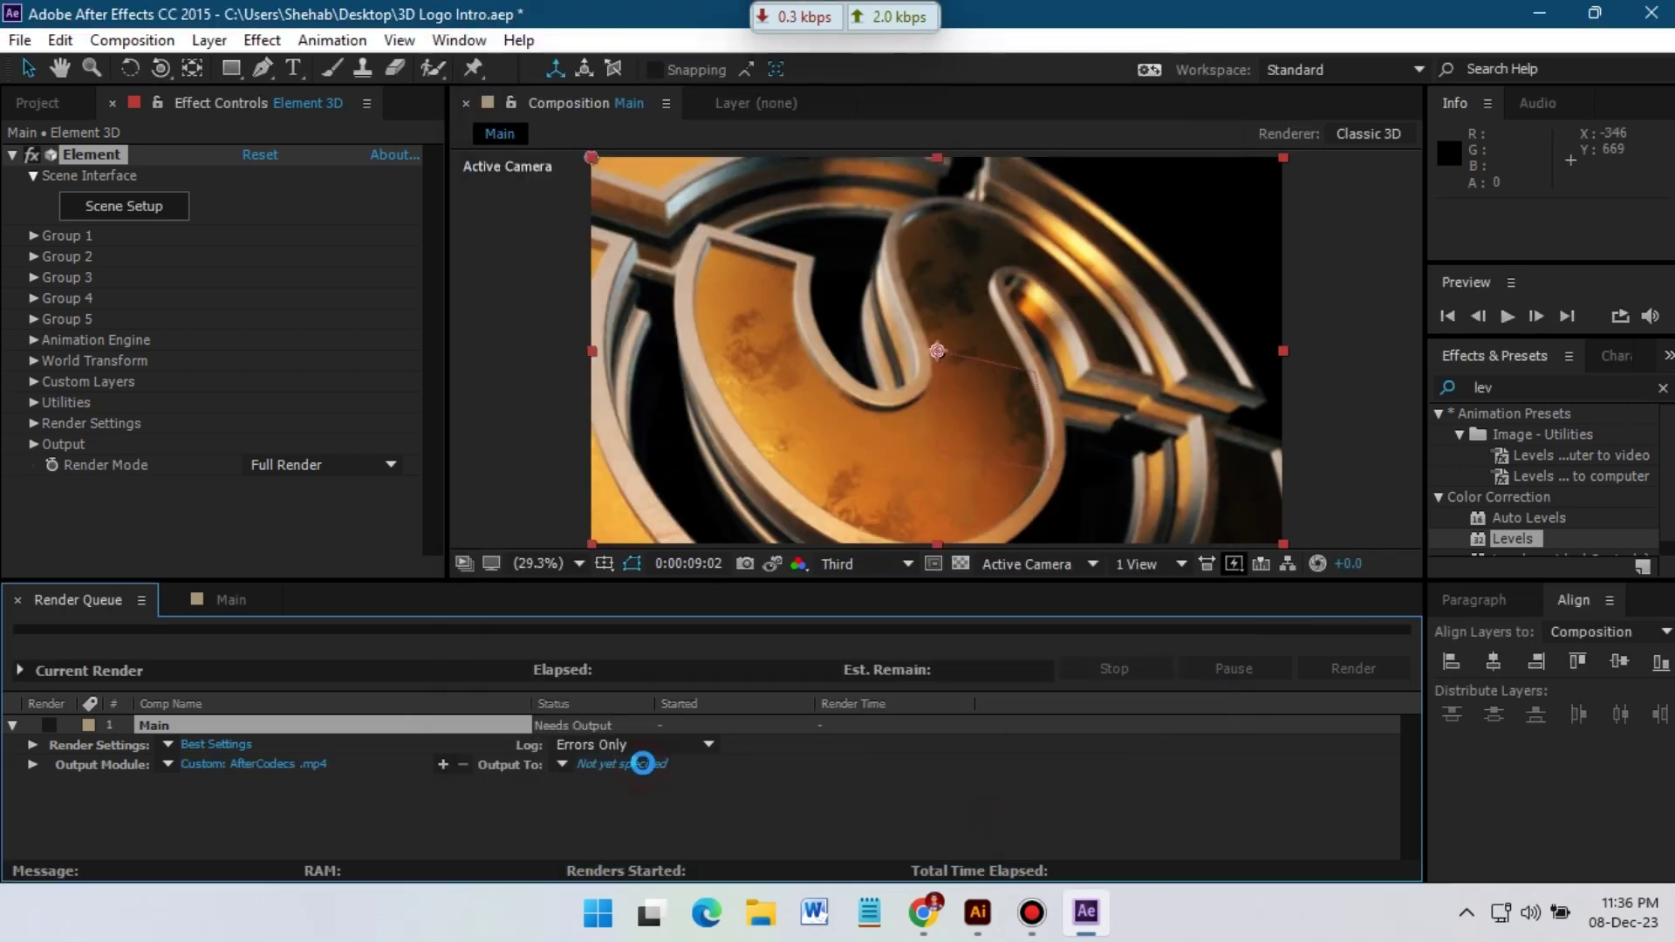
Set the output file to Main.mp4 on the Desktop and start rendering the queued composition.
click(621, 763)
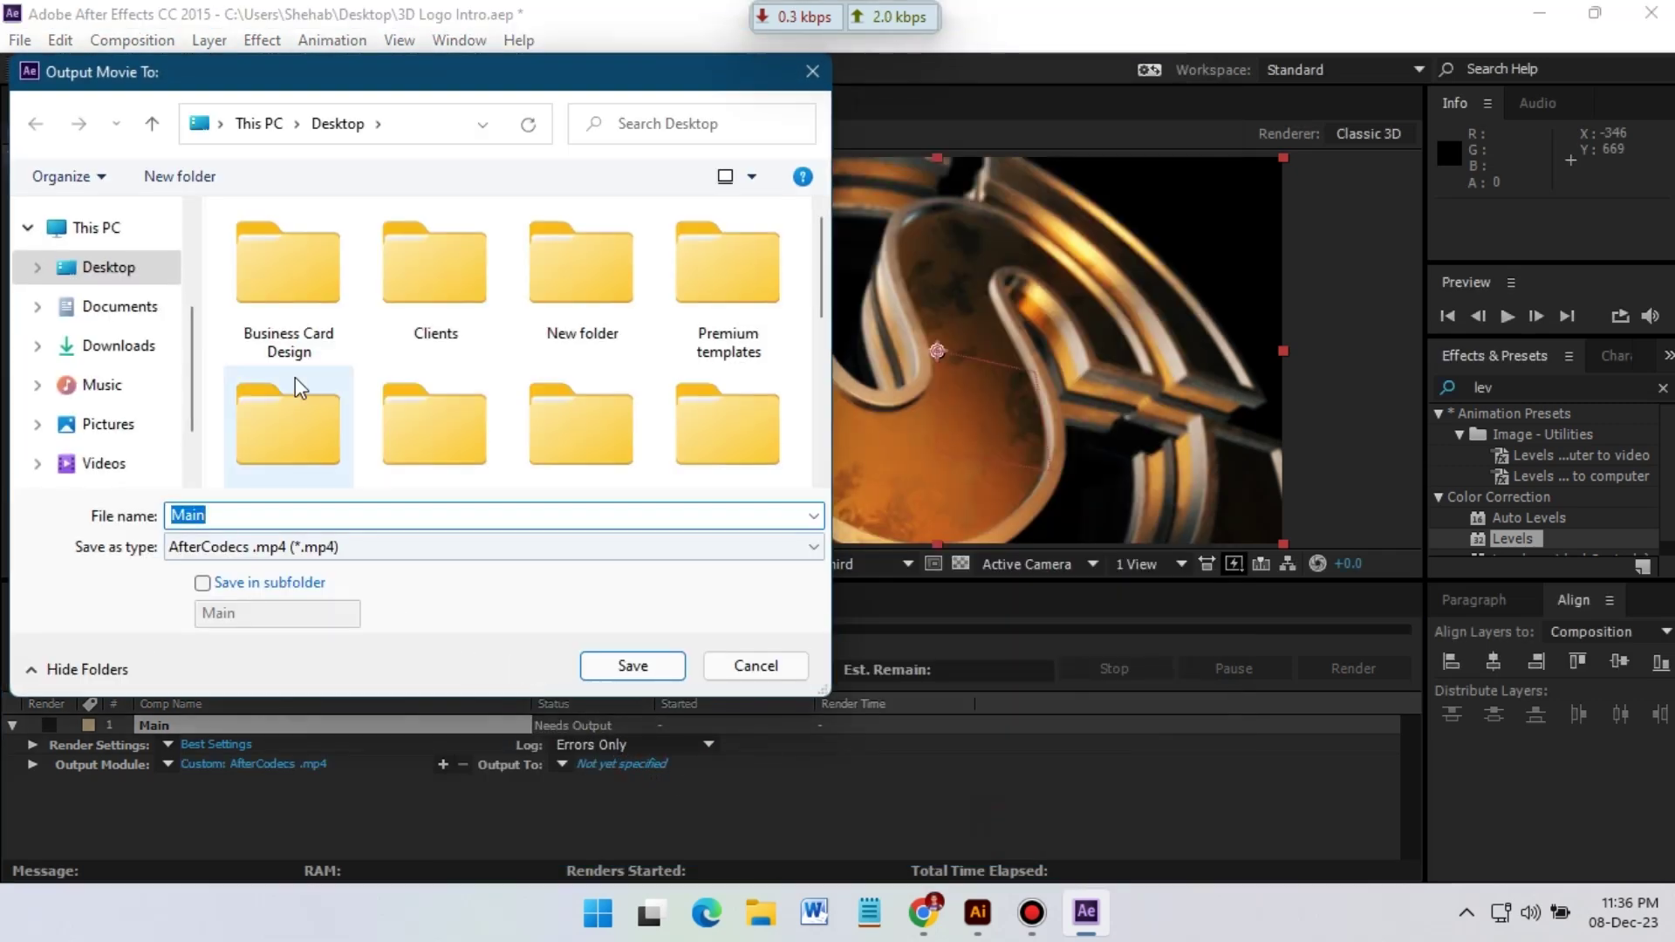
click(628, 665)
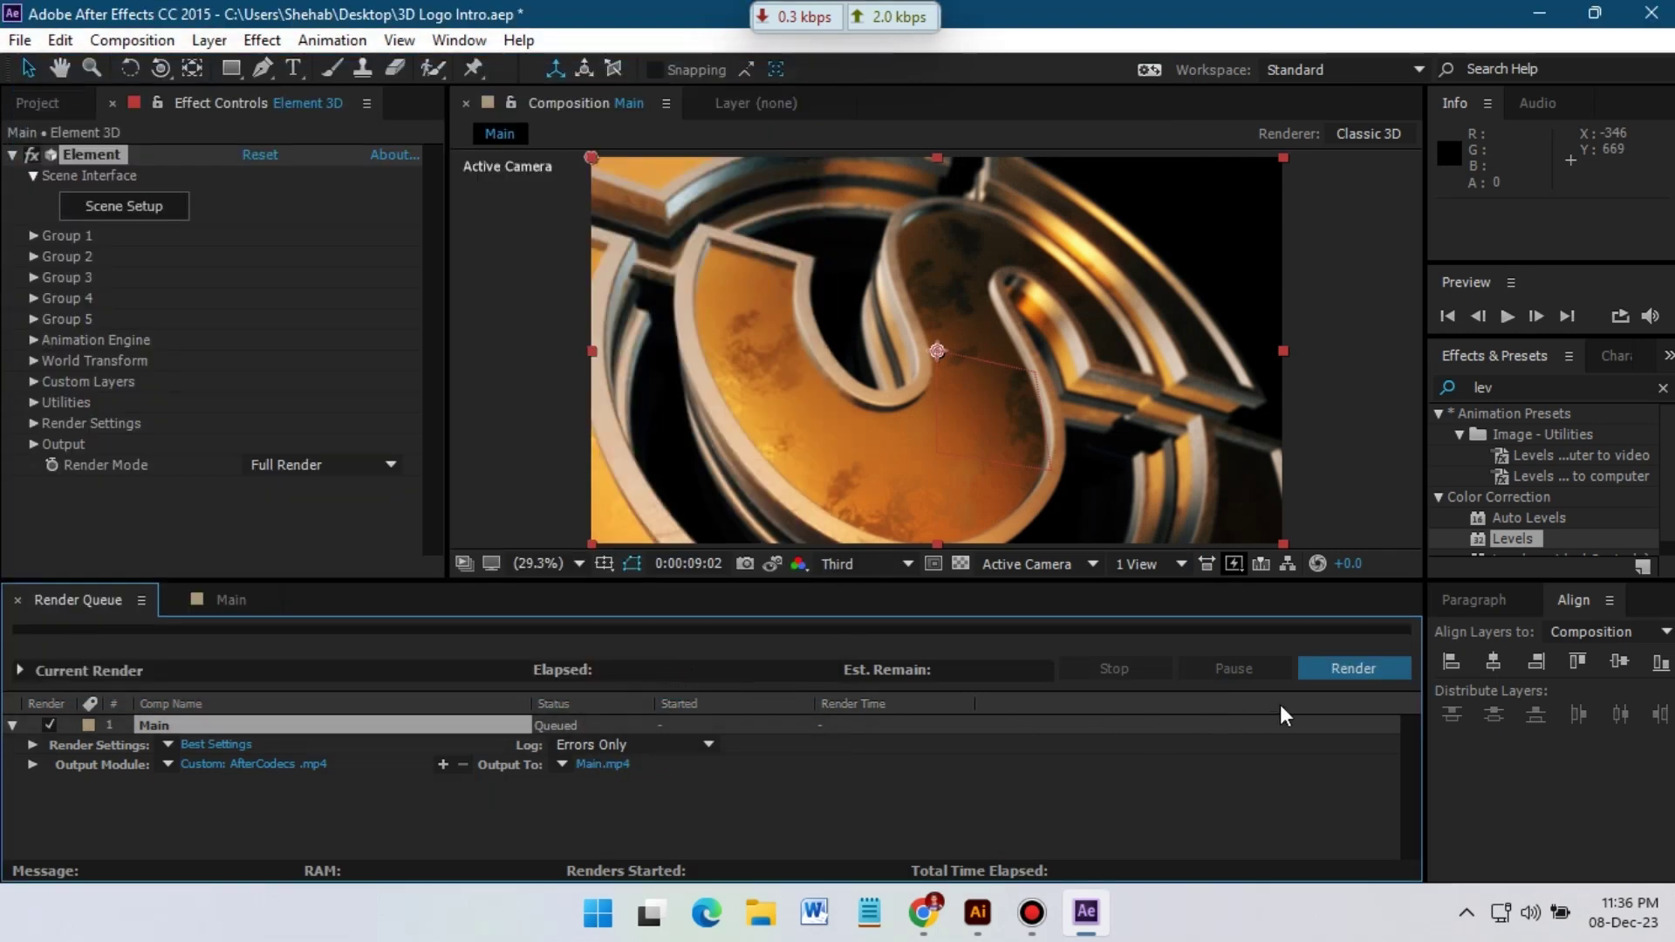
click(1352, 668)
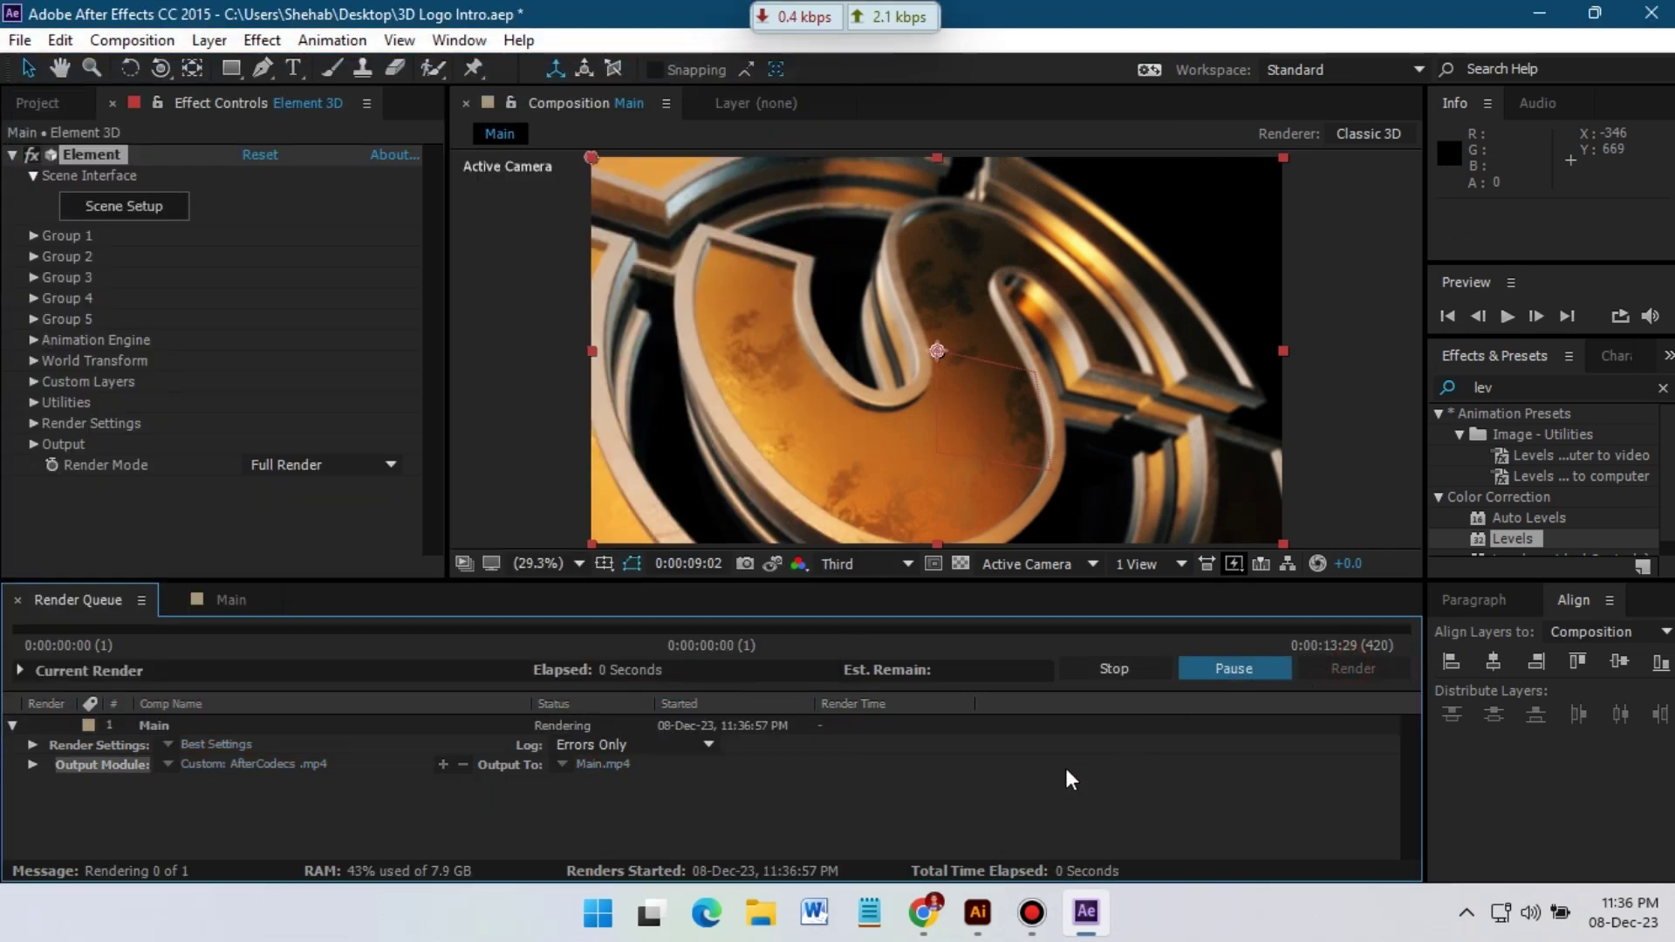